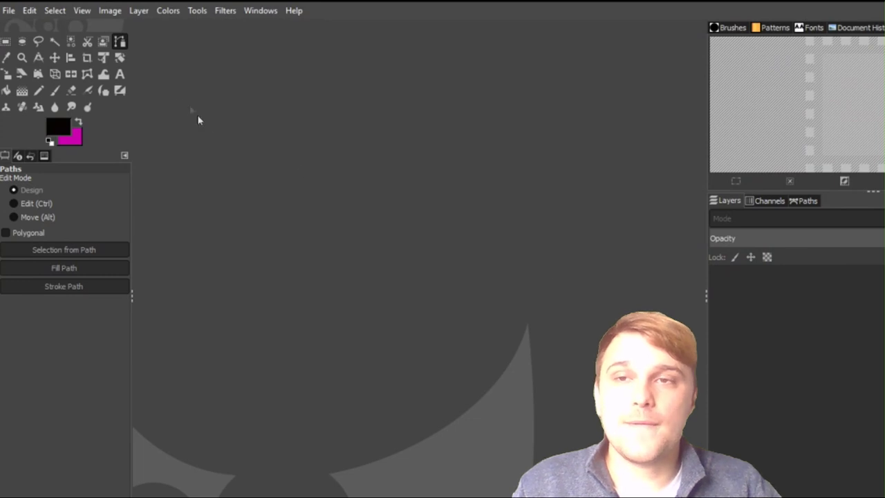
Create a new 1920 × 1080 px image.
left_click(9, 10)
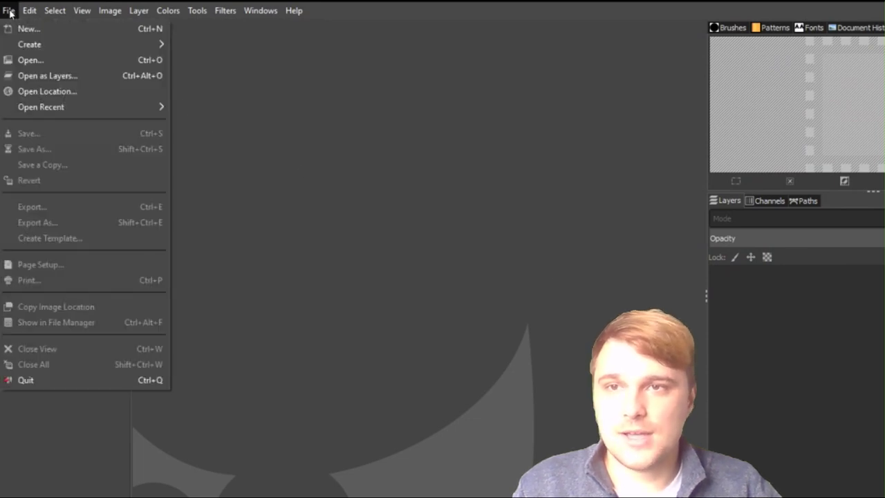
left_click(32, 28)
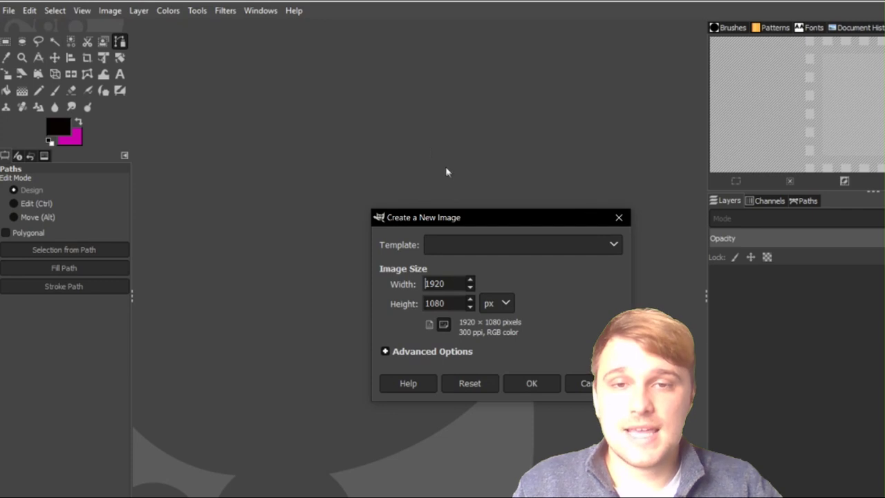
left_click(531, 383)
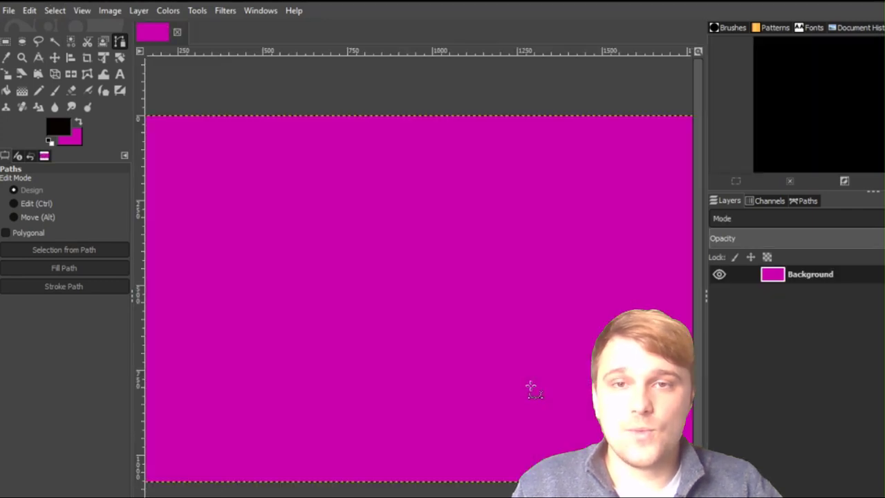
scroll(530, 386, "down", 1)
left_click_drag(530, 386, 495, 312)
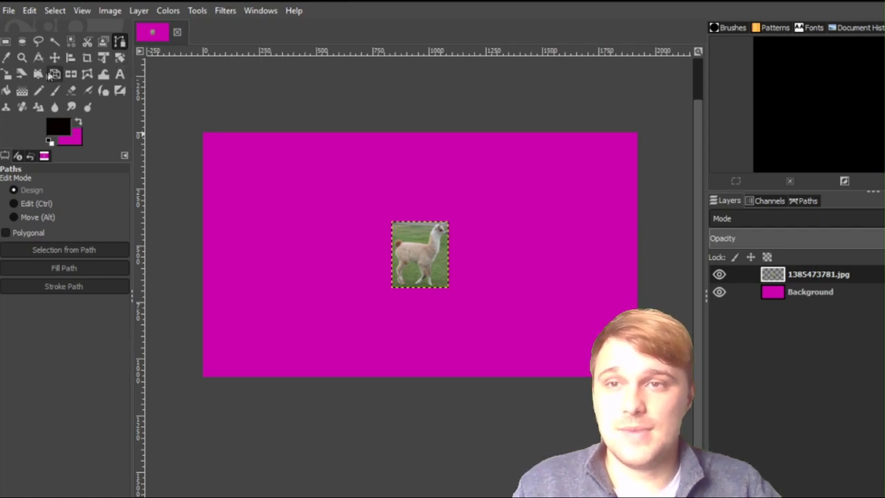
Enlarge the llama photo layer to about 1060 × 1247 px with the Scale tool, keeping its aspect ratio.
left_click(7, 74)
left_click(413, 247)
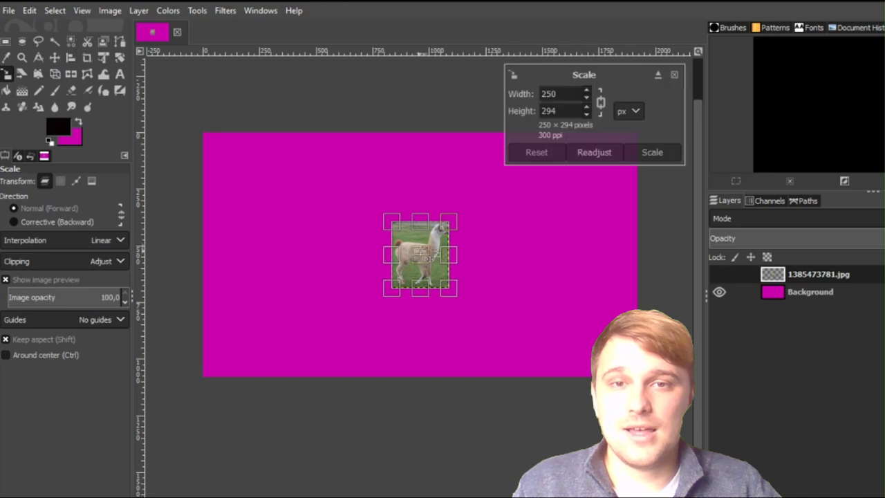
left_click_drag(437, 238, 600, 142)
left_click_drag(478, 191, 358, 297)
left_click_drag(451, 183, 504, 103)
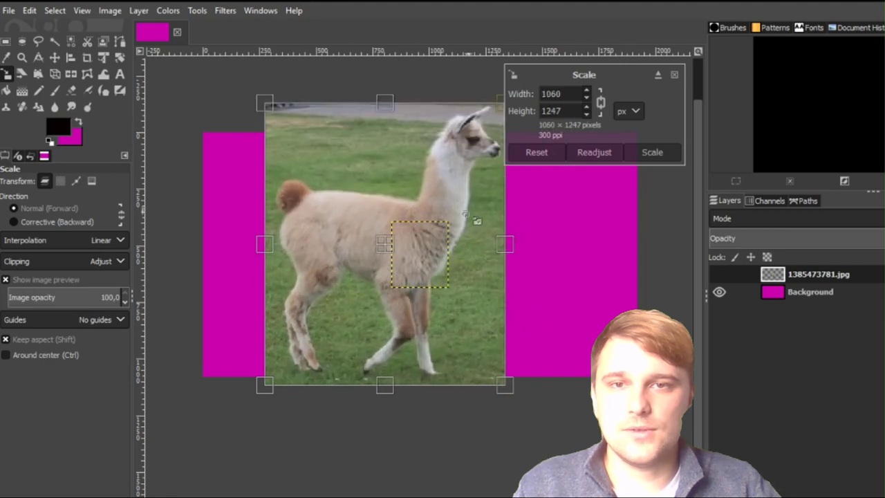
Enlarge the llama photo to about 1816 × 2136 px, position its head and neck within the canvas, and apply the scaling.
left_click_drag(388, 257, 324, 363)
left_click_drag(451, 212, 549, 97)
left_click_drag(387, 299, 344, 389)
left_click_drag(499, 217, 570, 132)
left_click_drag(369, 363, 324, 396)
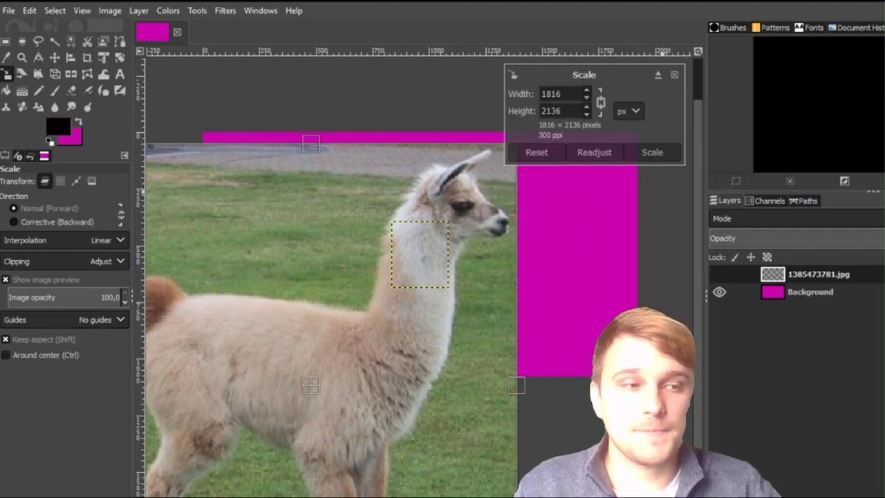
left_click(608, 156)
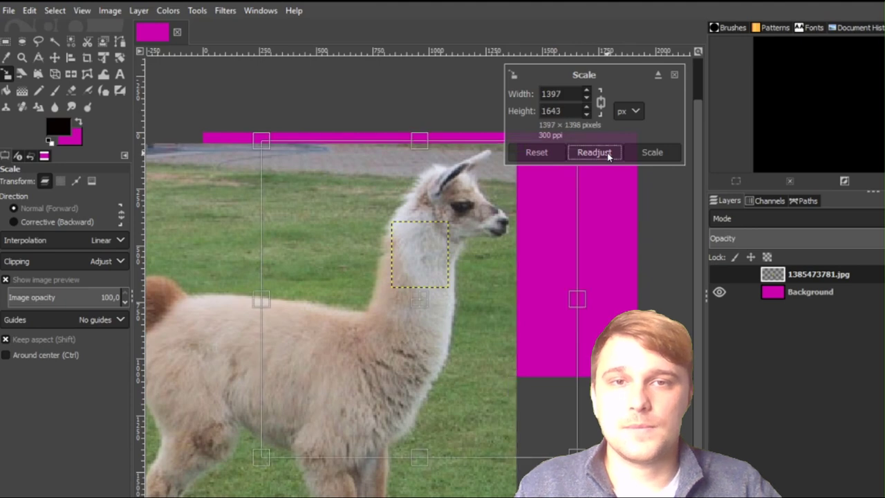
left_click(646, 154)
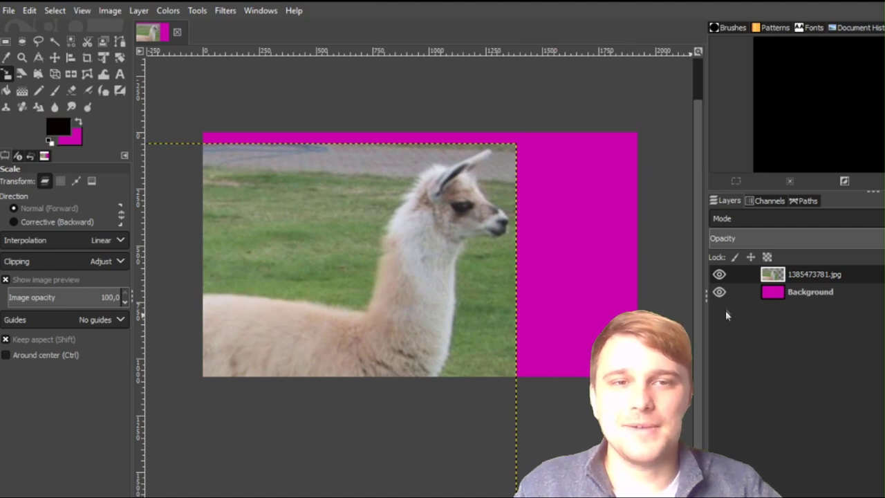
Hide the Background layer and add a new layer named "head".
left_click(720, 291)
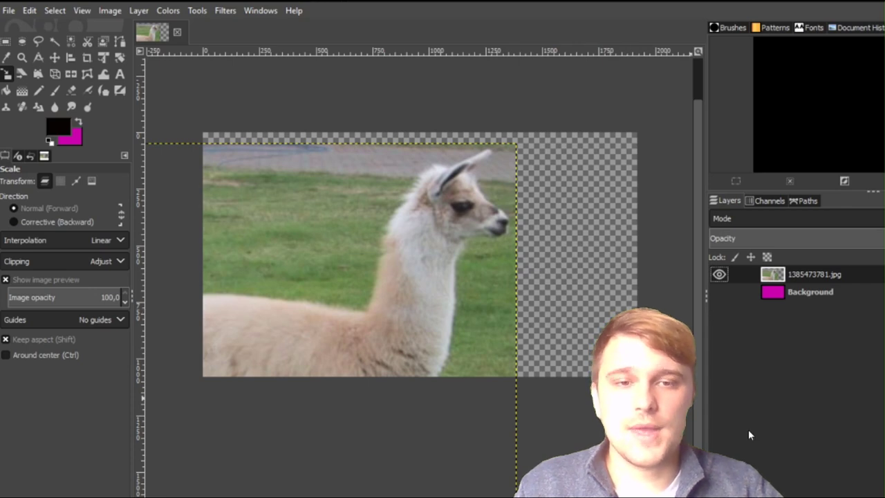
key("shift+ctrl+n")
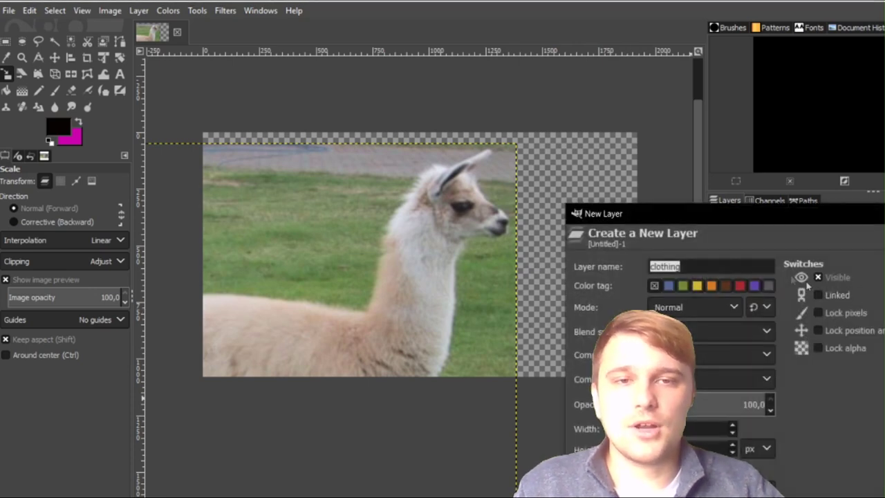
type("head")
key("Return")
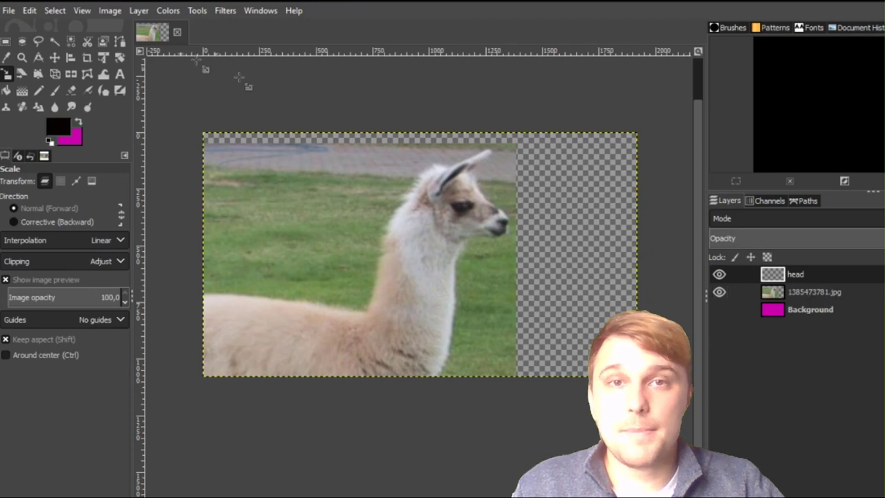
Start a path on the head layer with its first anchor where the back of the llama's neck meets its body.
left_click(120, 42)
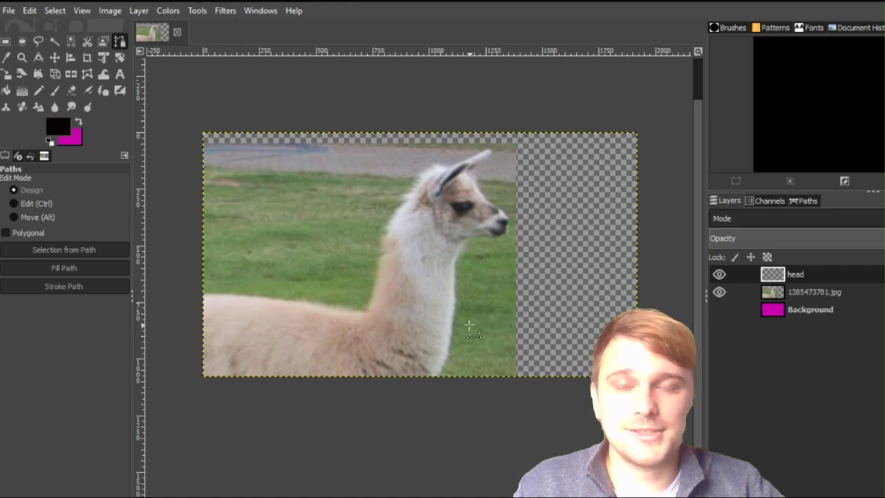
scroll(447, 313, "up", 5)
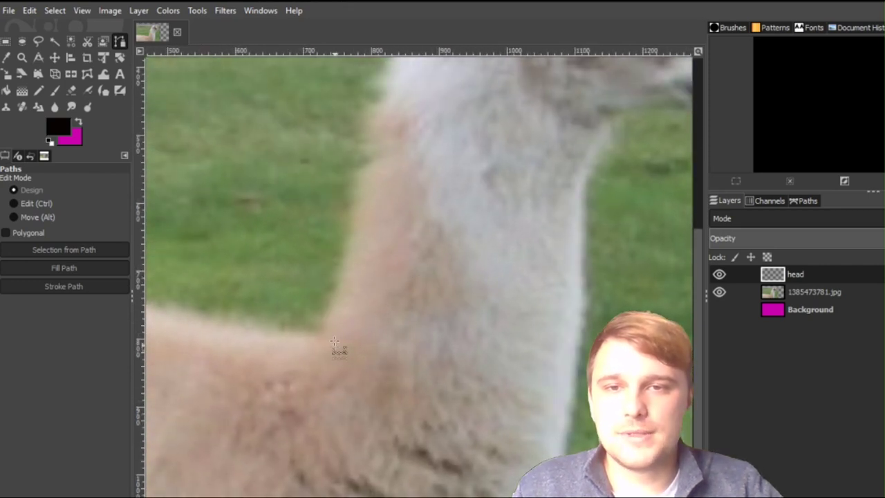
left_click(324, 333)
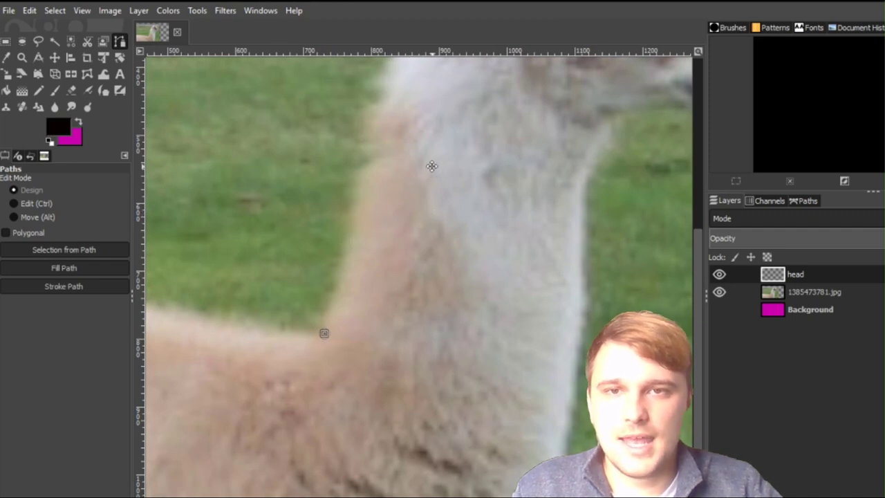
left_click_drag(431, 166, 348, 417)
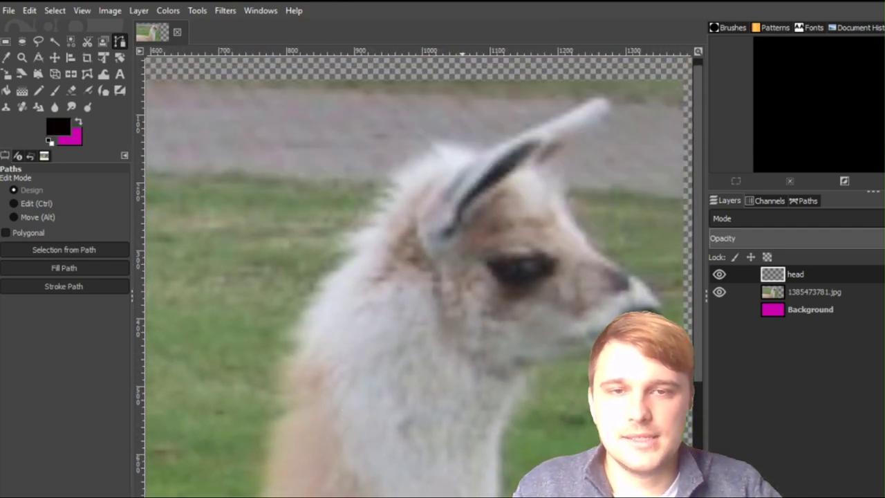
scroll(458, 319, "down", 5)
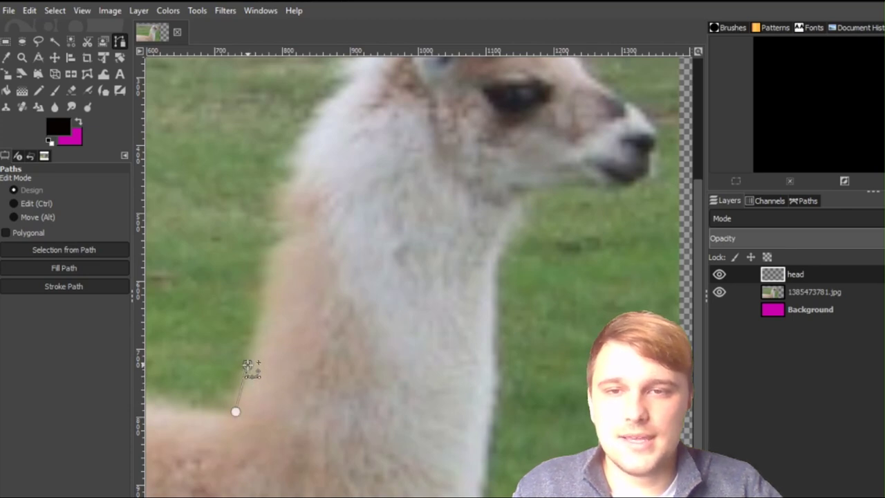
Place alternating inner and outer anchors up the back of the neck to form a zigzag fur edge.
left_click(239, 379)
left_click(253, 344)
left_click(240, 350)
left_click(260, 317)
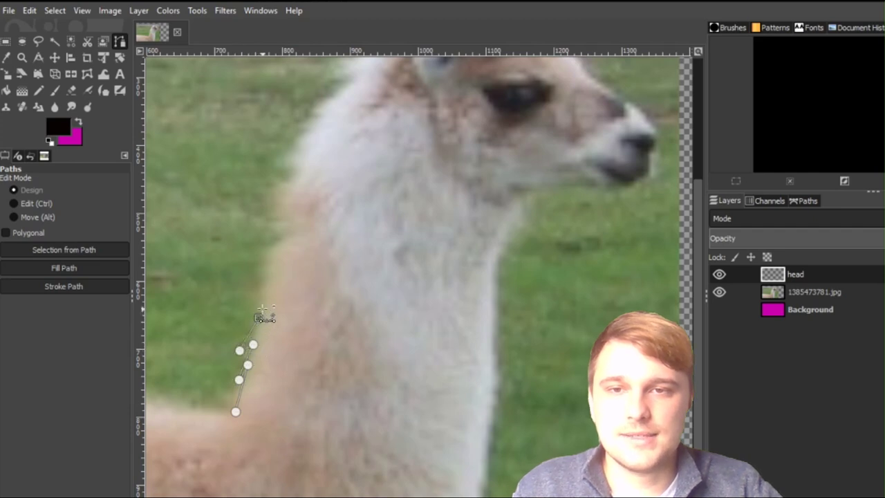
left_click(242, 320)
left_click(263, 287)
Undo the misplaced anchors on the upper back of the neck and place the end point straight above the zigzag.
left_click_drag(269, 267, 268, 246)
key("ctrl+z")
left_click_drag(237, 274, 279, 219)
key("ctrl+z")
key("ctrl+z")
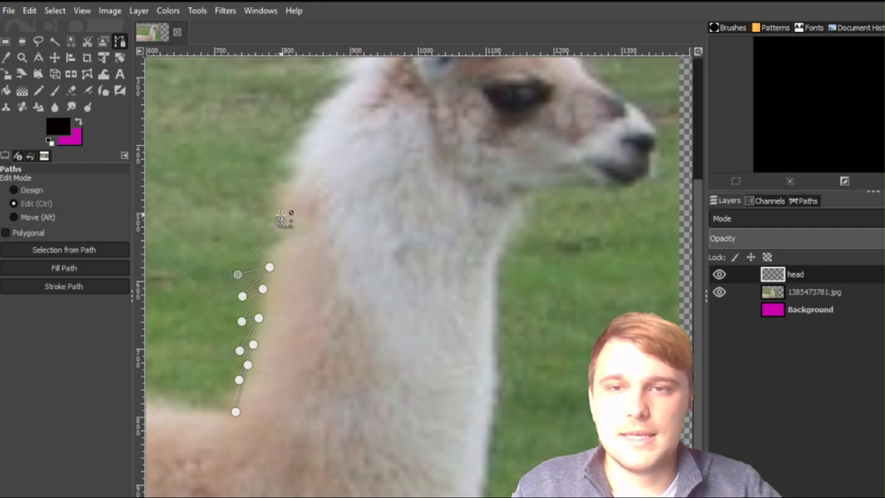
left_click(273, 228)
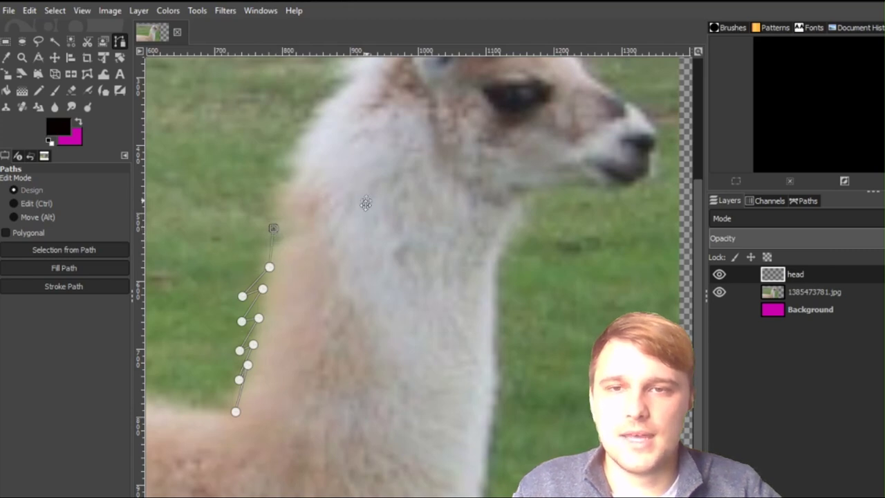
Continue the path from the back of the head past the base of the ear and down the forehead to the nose tip.
left_click_drag(358, 204, 326, 317)
left_click_drag(241, 340, 319, 199)
scroll(345, 207, "up", 3)
scroll(346, 207, "right", 2)
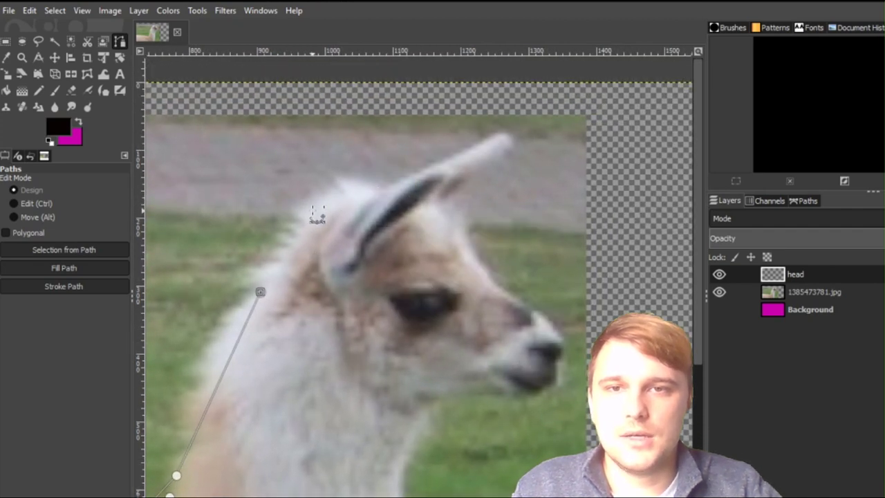
left_click(378, 192)
left_click(466, 231)
left_click(489, 276)
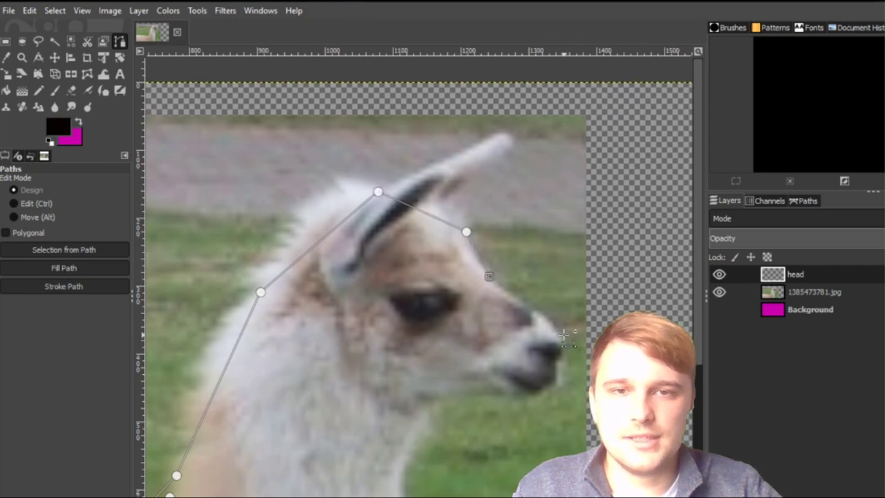
left_click_drag(577, 372, 521, 344)
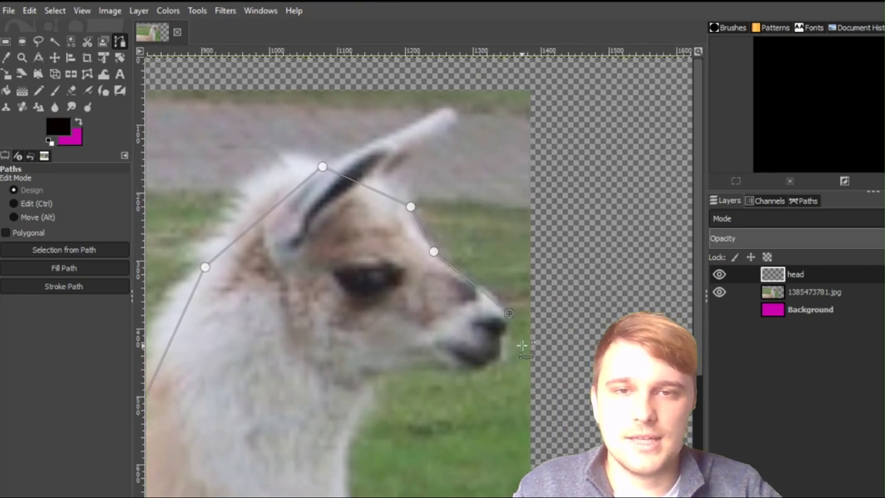
Trace the path closely around the llama's nose and mouth to the underside of the muzzle, adjusting anchors to the outline.
scroll(522, 344, "up", 3)
left_click(464, 321)
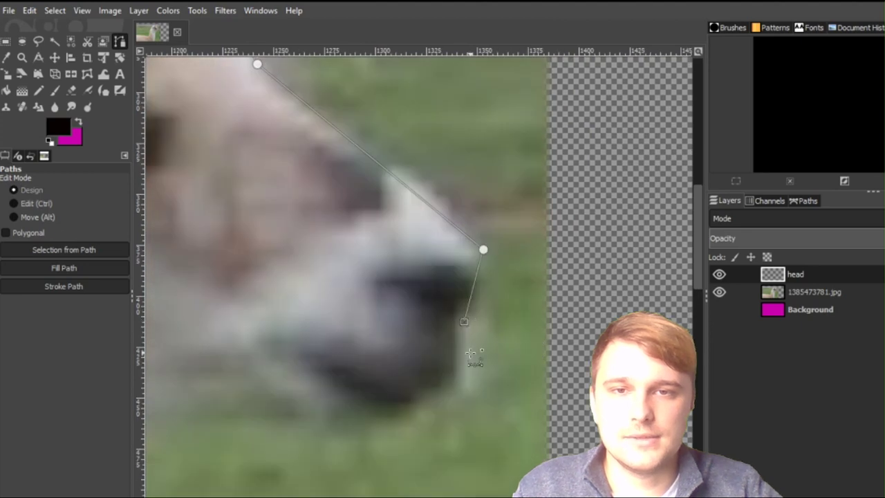
left_click(468, 384)
key("ctrl")
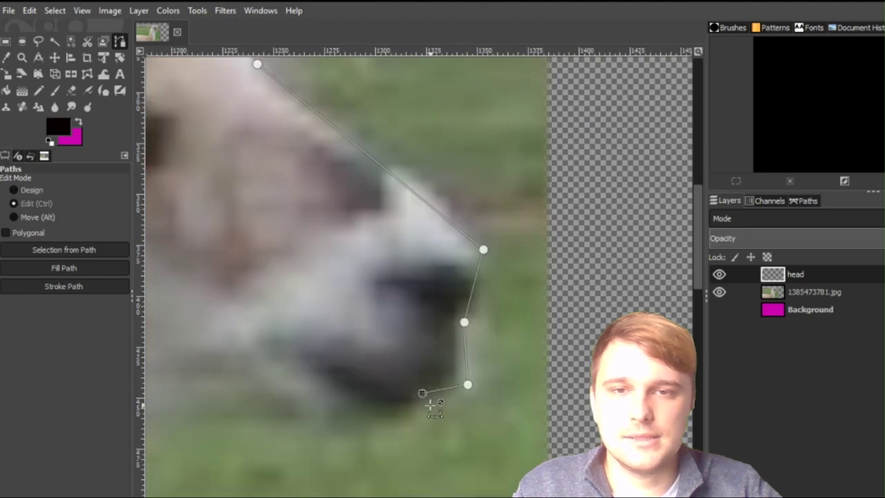
left_click_drag(466, 383, 455, 382)
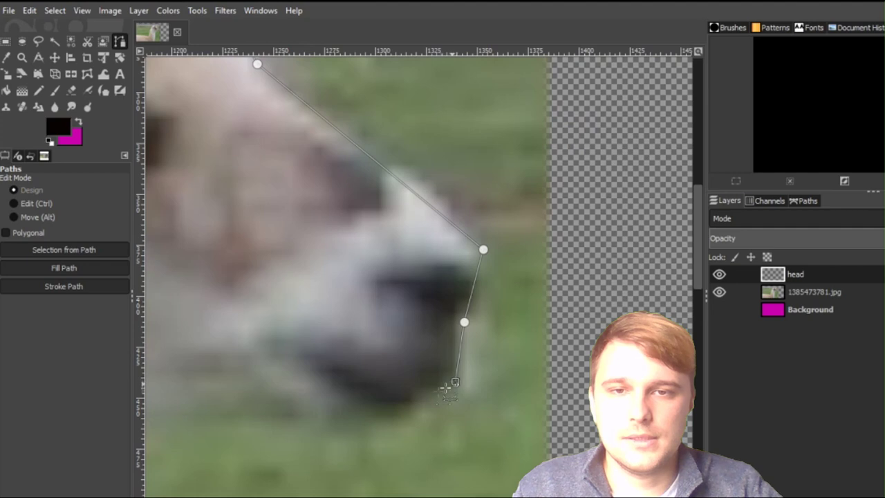
left_click(419, 390)
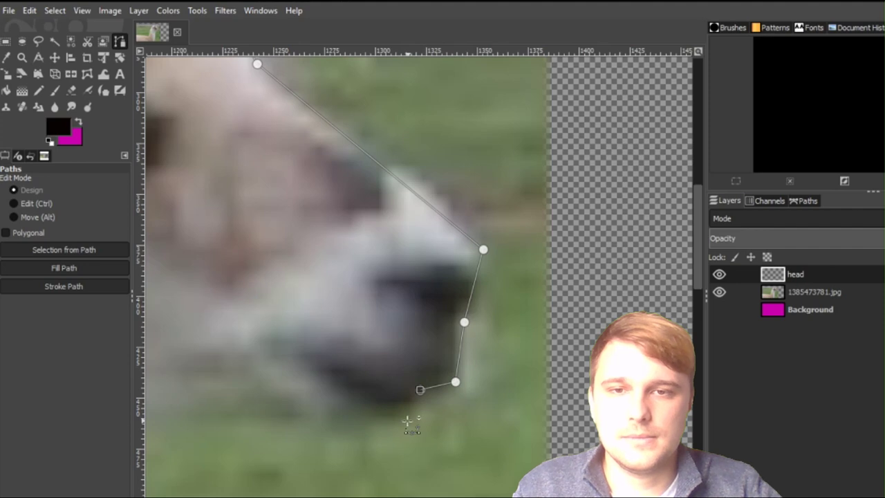
left_click_drag(420, 389, 412, 398)
left_click(379, 420)
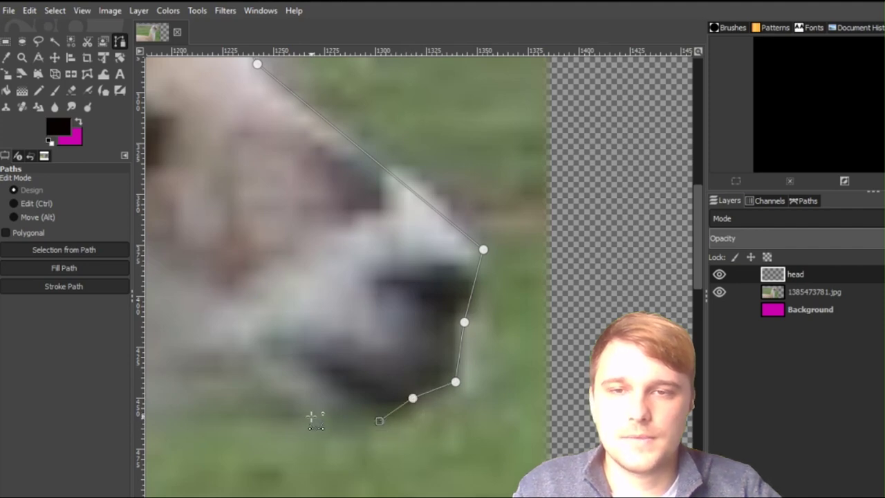
Extend the path along the jaw to the throat and down the front of the neck.
scroll(311, 416, "down", 5)
scroll(312, 415, "down", 2)
left_click_drag(337, 373, 485, 397)
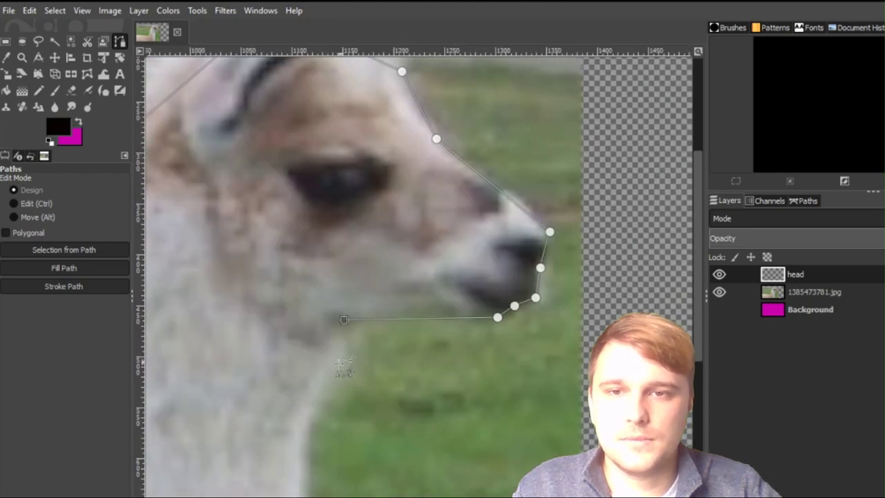
left_click(295, 410)
left_click_drag(319, 422, 387, 219)
scroll(385, 306, "down", 4)
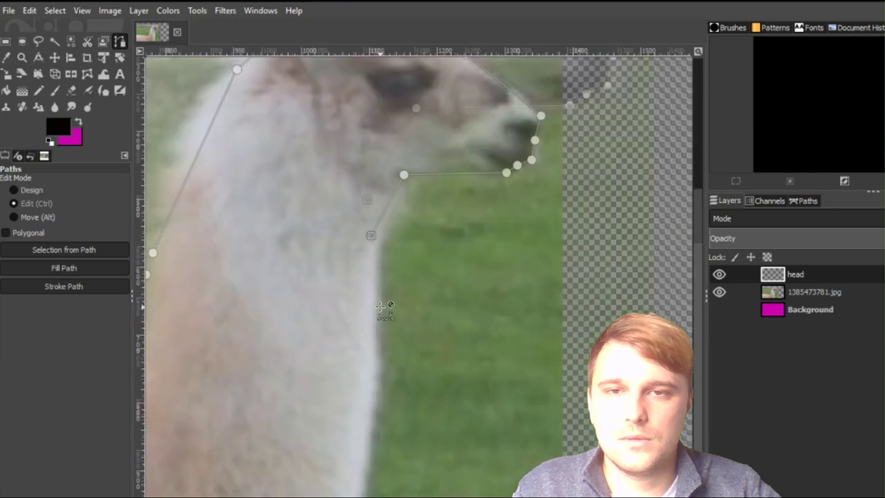
left_click(377, 330)
left_click(373, 402)
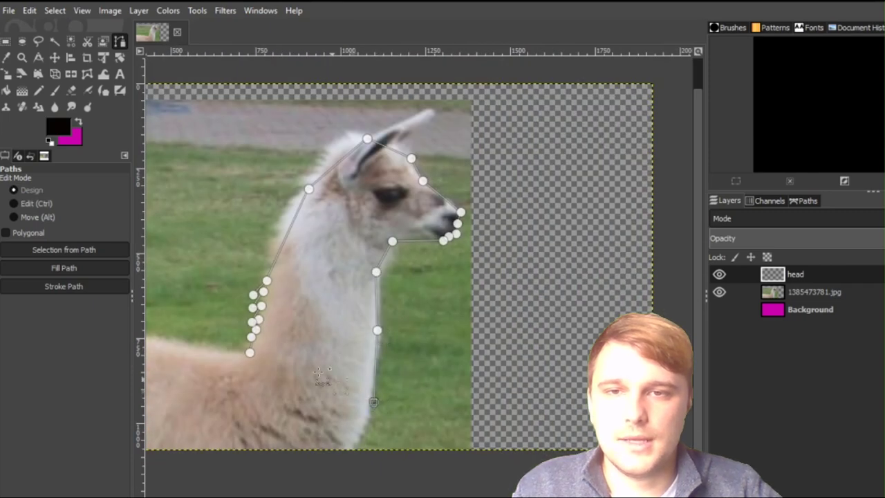
Close the path by joining the front of the neck to the first anchor at the base of the neck's back.
scroll(257, 355, "up", 4)
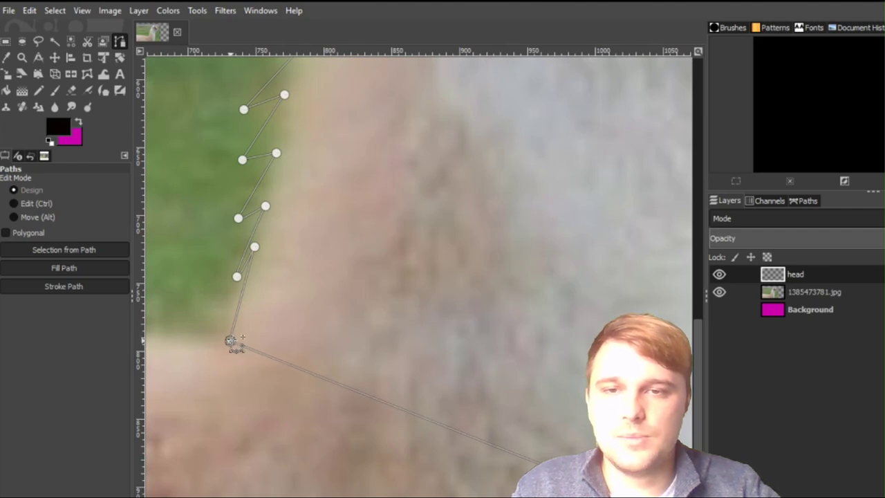
scroll(417, 317, "down", 5)
left_click_drag(475, 261, 409, 412)
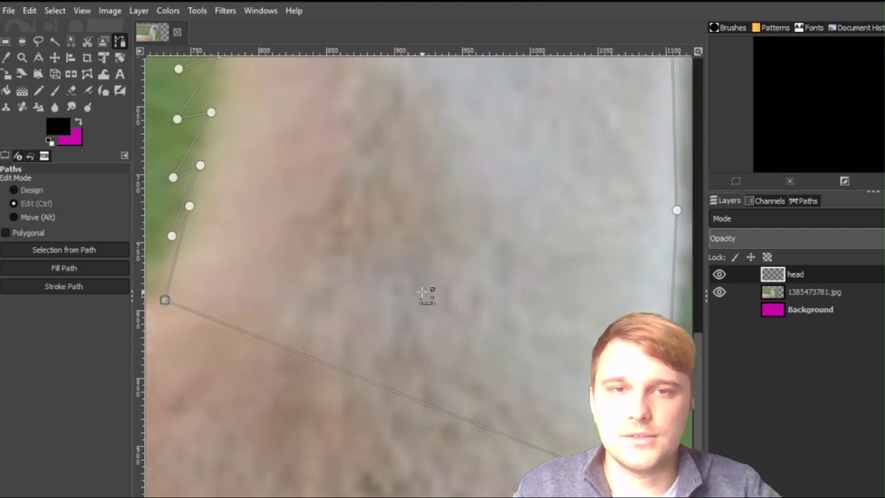
scroll(425, 295, "down", 3)
left_click_drag(529, 135, 509, 183)
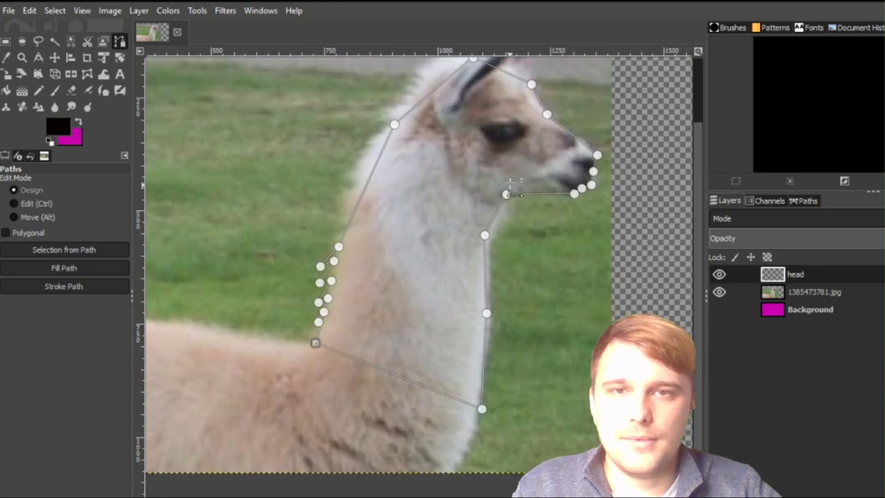
scroll(372, 237, "up", 3)
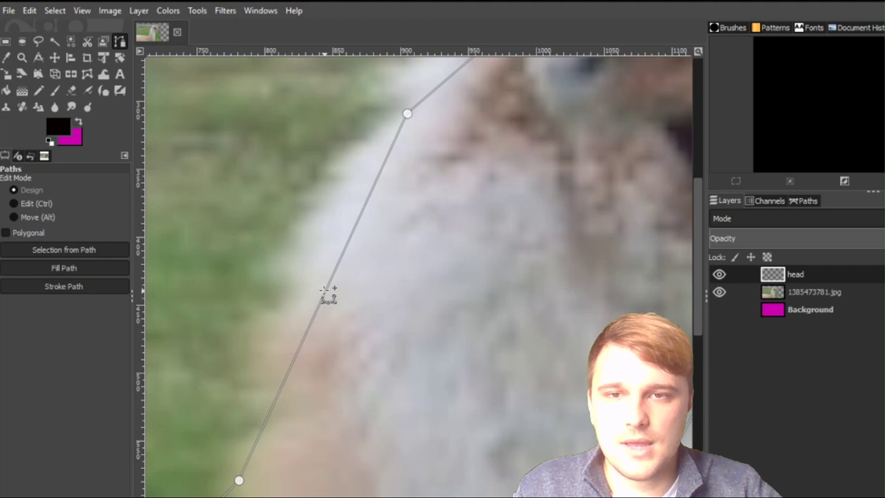
Curve the path segment along the back of the neck outward and refine its handles to follow the llama's fur.
left_click_drag(322, 289, 304, 290)
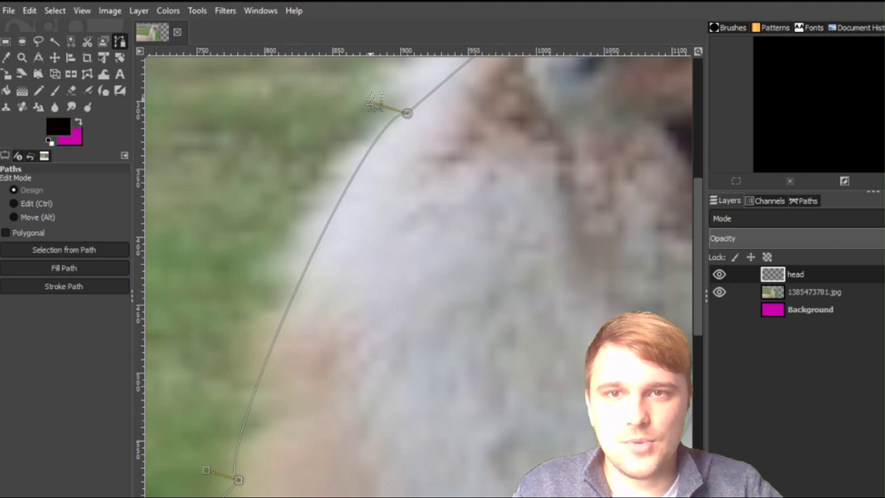
left_click_drag(369, 102, 325, 184)
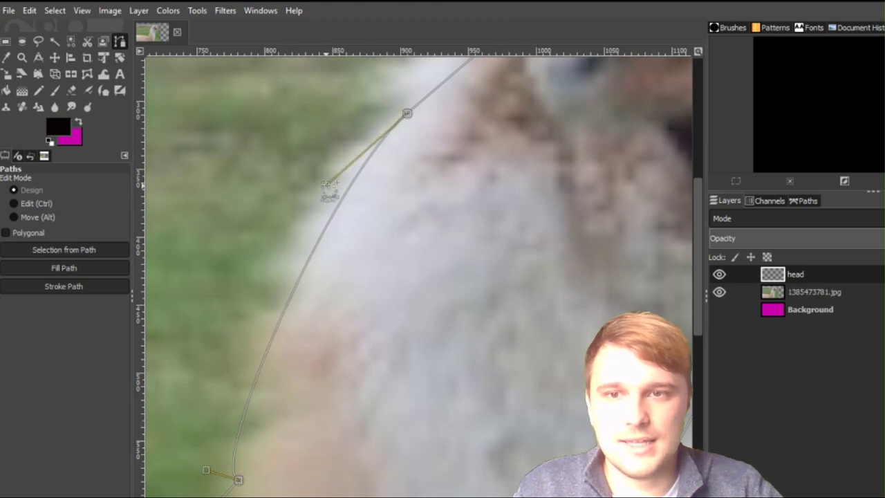
left_click(205, 468)
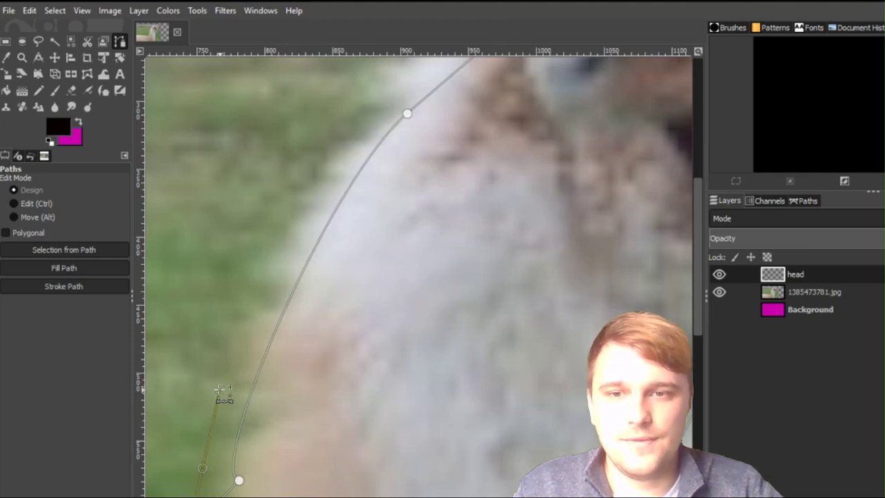
left_click(243, 419)
left_click_drag(206, 468, 263, 324)
Bend the segment from the nape to the base of the ear into a smooth curve around the back of the head.
left_click_drag(488, 147, 431, 314)
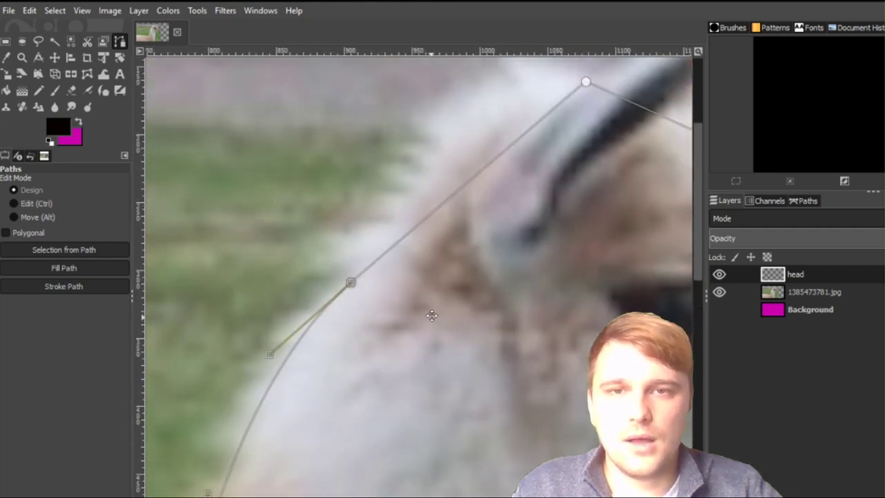
left_click_drag(520, 225, 464, 261)
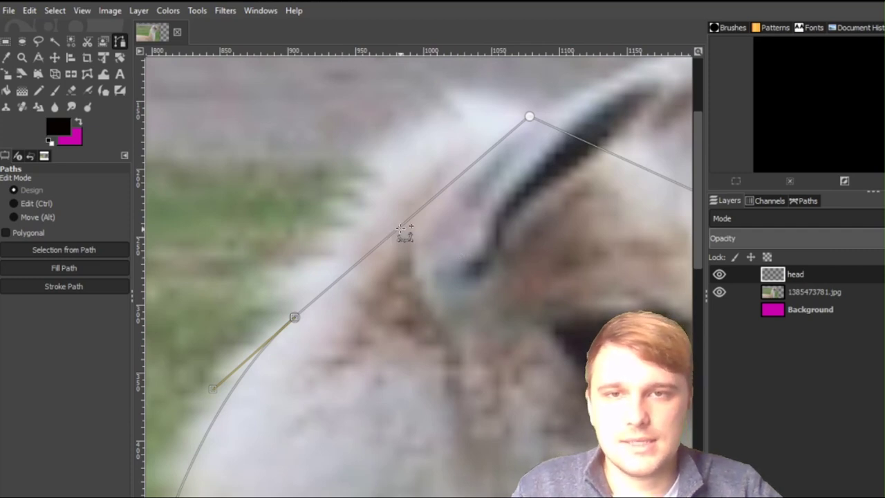
left_click_drag(405, 228, 389, 187)
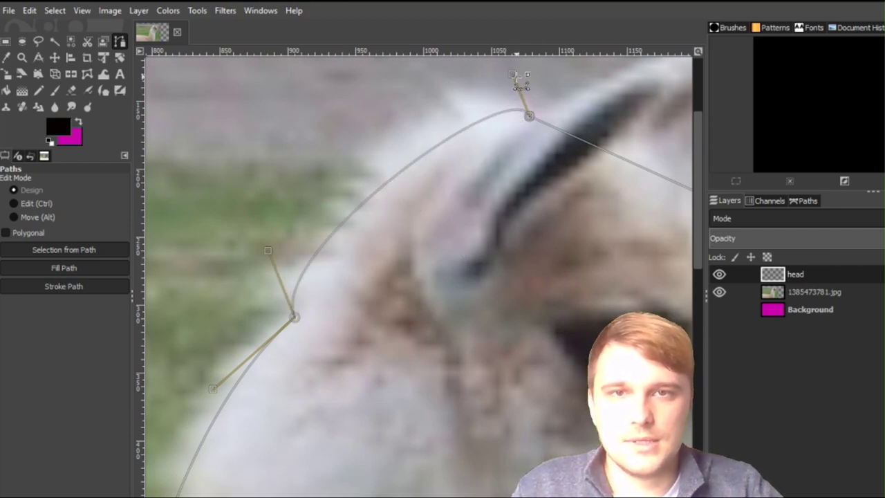
left_click_drag(512, 76, 435, 118)
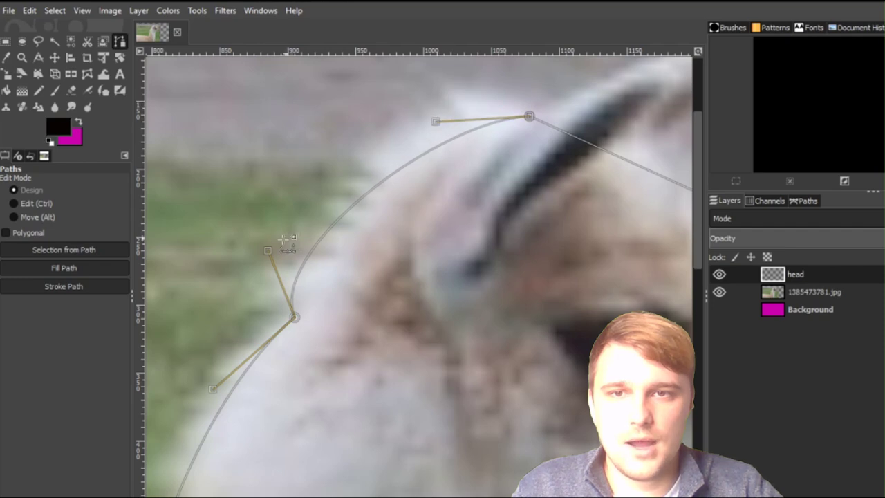
left_click_drag(270, 252, 393, 166)
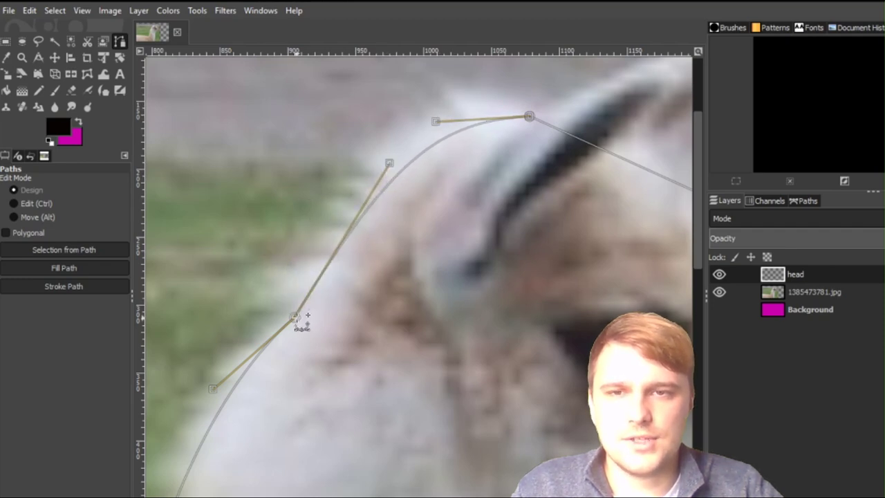
Round the segment from the base of the ear to the forehead, aligning the handles for a smooth crown.
left_click_drag(528, 307, 268, 358)
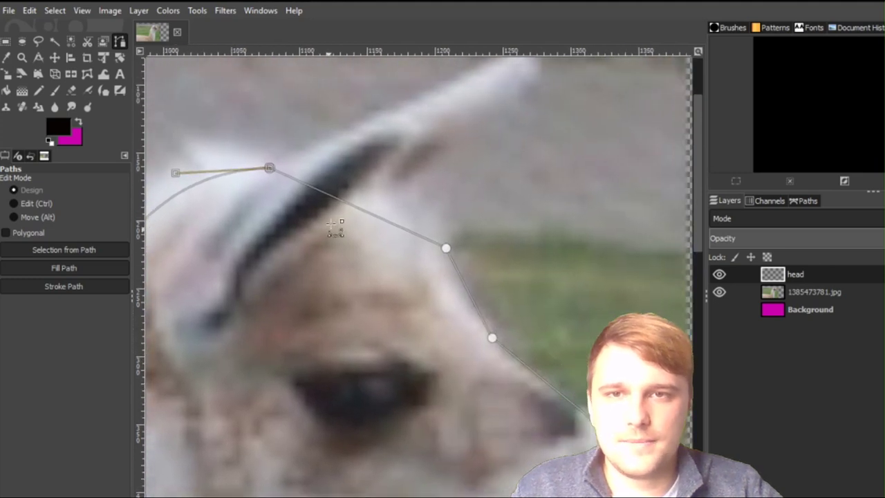
left_click_drag(350, 208, 375, 194)
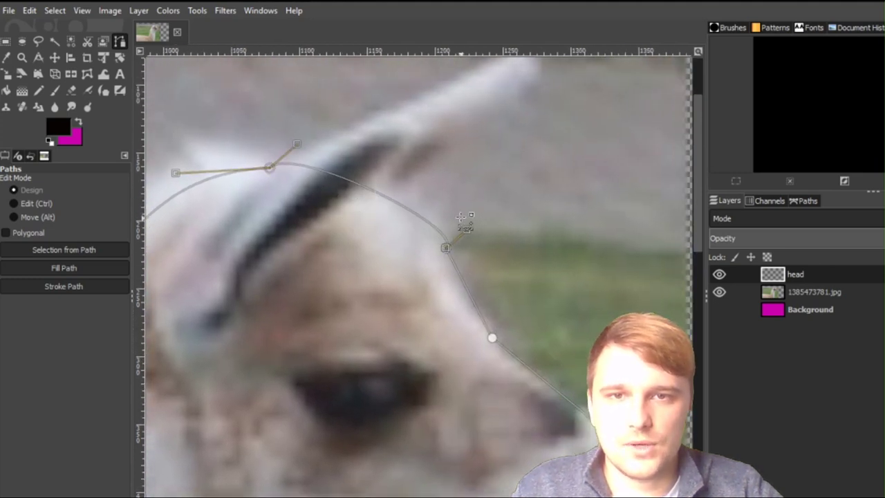
left_click_drag(466, 230, 423, 189)
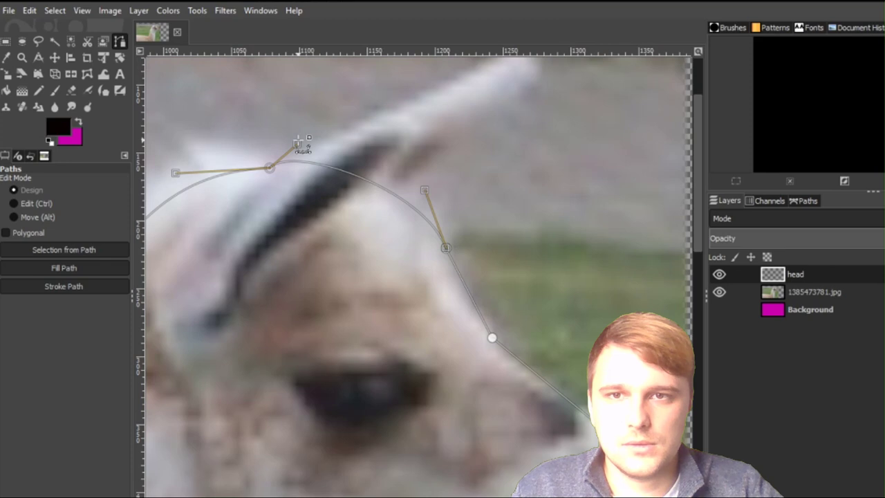
left_click_drag(297, 139, 360, 173)
key("ctrl+z")
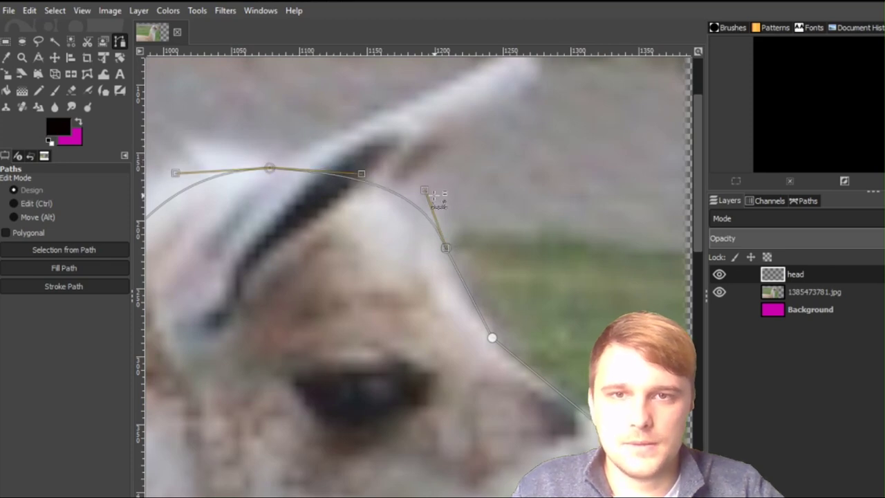
Curve the path segments running from the forehead down the bridge of the nose to the nose tip.
left_click_drag(490, 285, 422, 248)
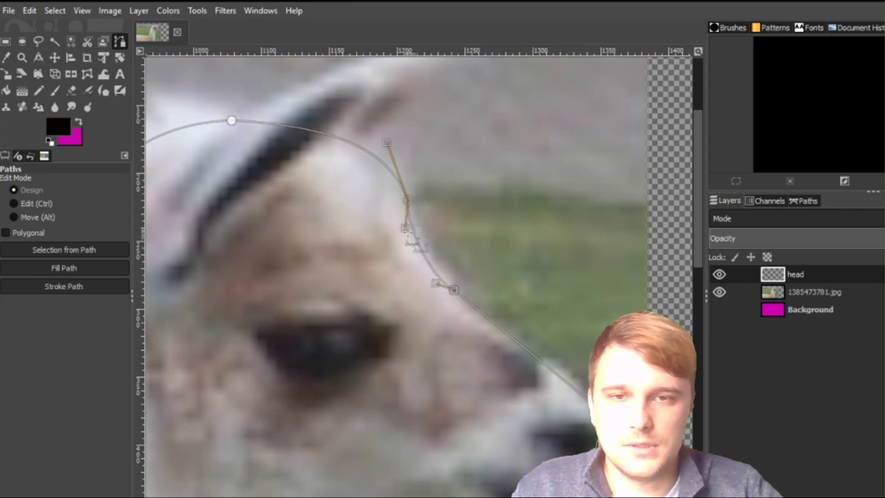
scroll(527, 289, "down", 3)
scroll(527, 288, "right", 2)
left_click_drag(484, 286, 493, 277)
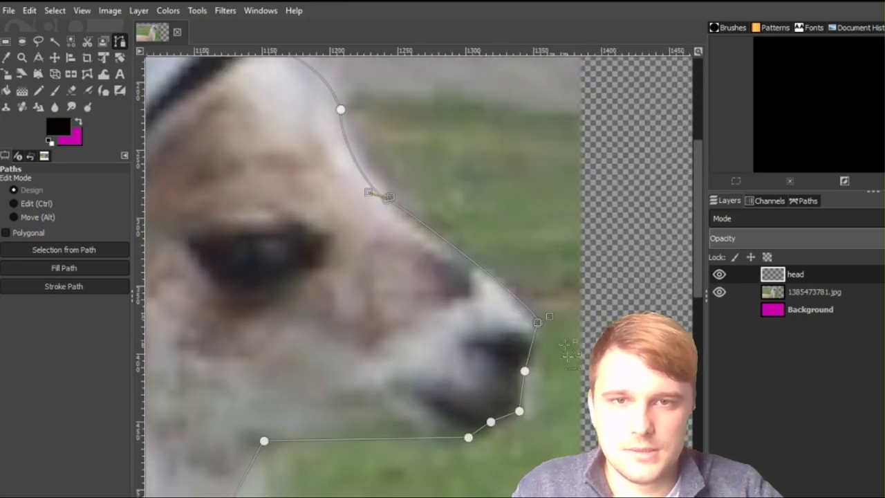
Bend the short segments around the nose, mouth and chin to match the rounded shape of the muzzle.
scroll(529, 263, "up", 2)
left_click_drag(453, 237, 466, 241)
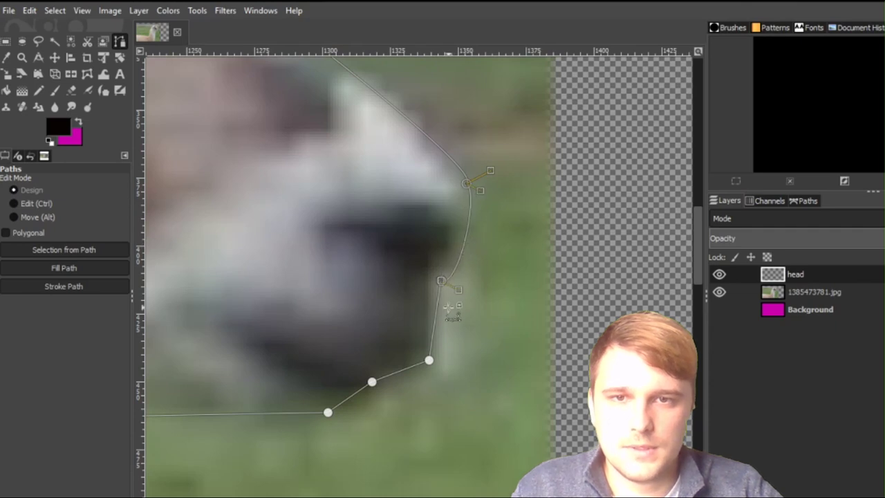
left_click_drag(440, 309, 429, 306)
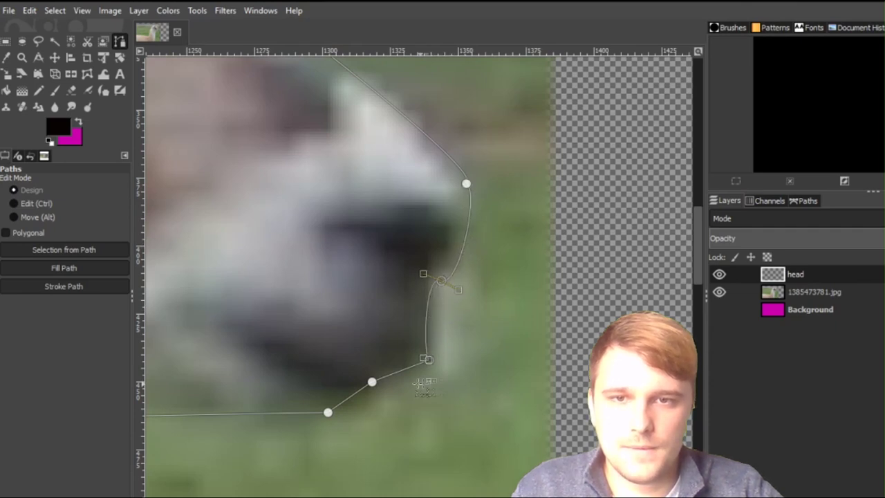
left_click_drag(403, 371, 405, 375)
left_click_drag(355, 395, 360, 406)
left_click_drag(376, 372, 640, 268)
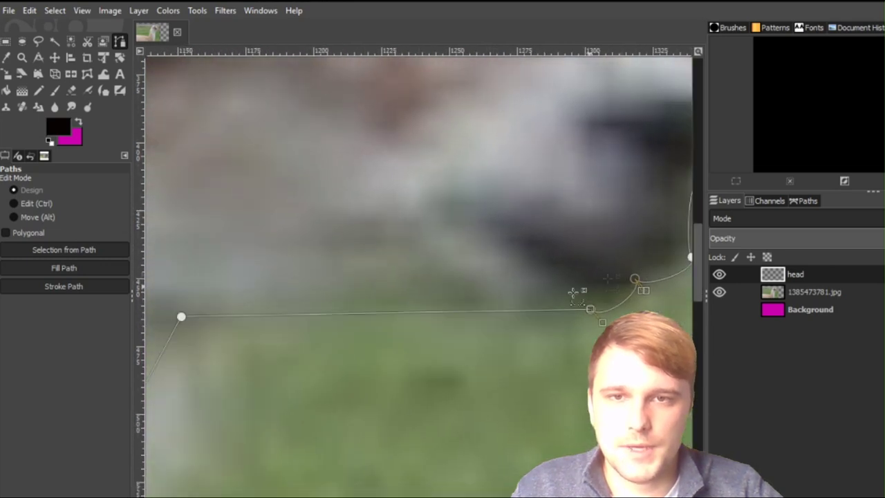
Arch the jaw segment upward between the chin and the throat and adjust its handles to the jawline.
left_click_drag(367, 314, 332, 277)
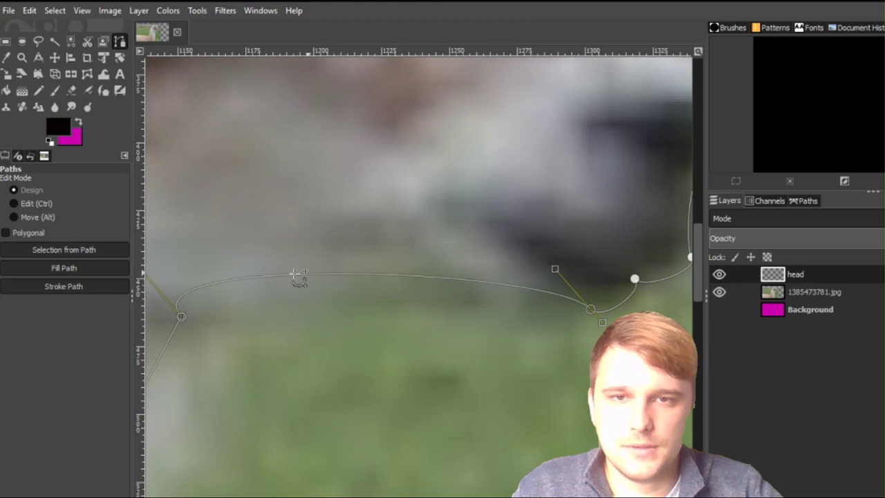
left_click_drag(277, 294, 295, 301)
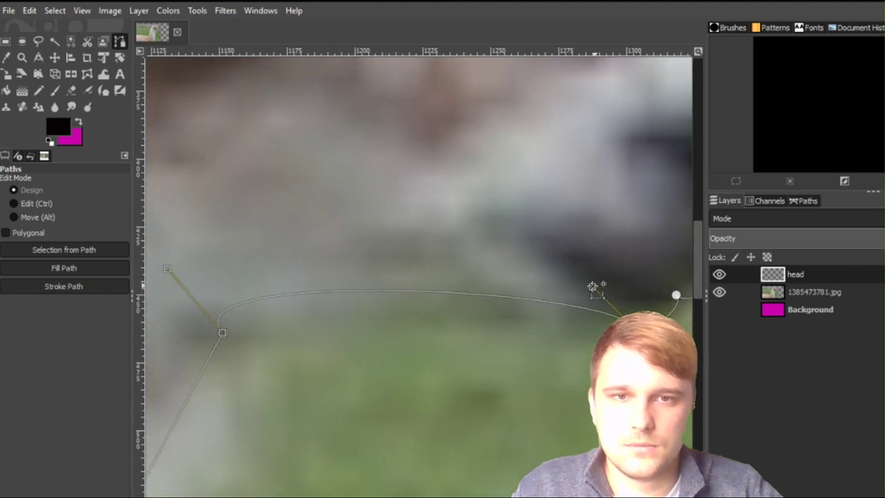
left_click_drag(168, 269, 259, 244)
Curve the throat segment below the jaw and adjust its handles so it flows into the neck.
left_click_drag(299, 375, 453, 292)
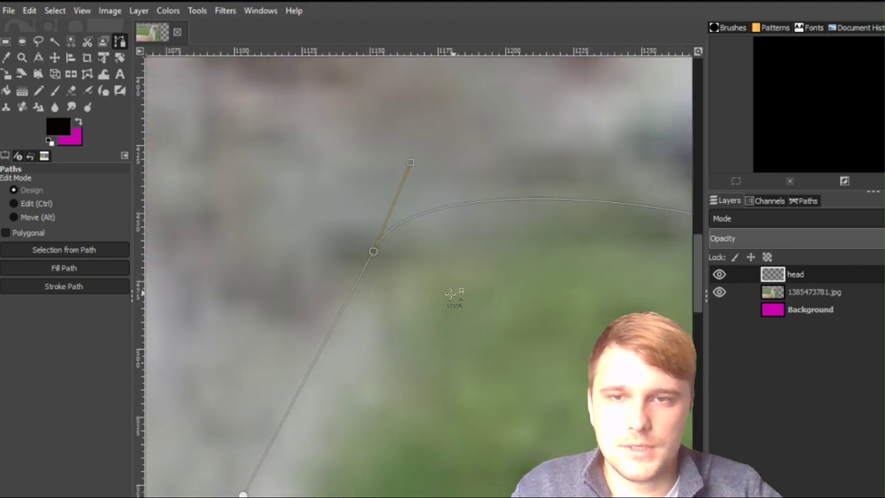
scroll(453, 294, "down", 5)
left_click_drag(368, 241, 389, 337)
left_click_drag(336, 308, 367, 311)
left_click_drag(434, 162, 391, 230)
left_click_drag(339, 413, 367, 306)
Bend the segments down the front of the neck slightly to match its contour.
scroll(367, 306, "down", 2, "ctrl")
scroll(452, 261, "down", 2, "ctrl")
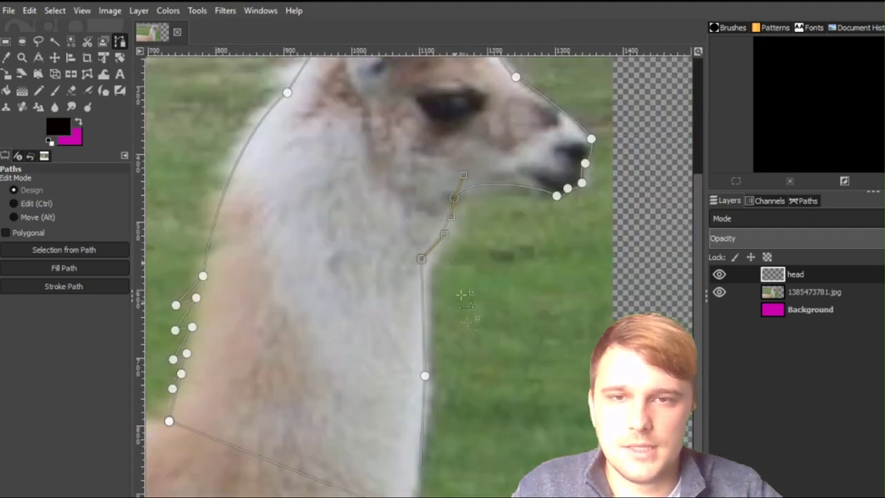
mouse_move(421, 338)
left_mouse_down()
mouse_move(412, 346)
mouse_move(417, 352)
left_mouse_up()
left_click_drag(427, 436, 430, 435)
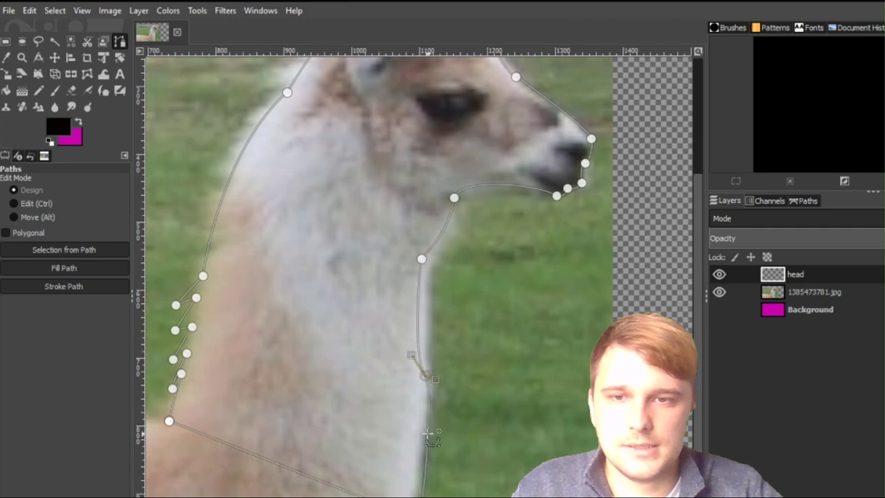
left_click_drag(553, 288, 547, 377)
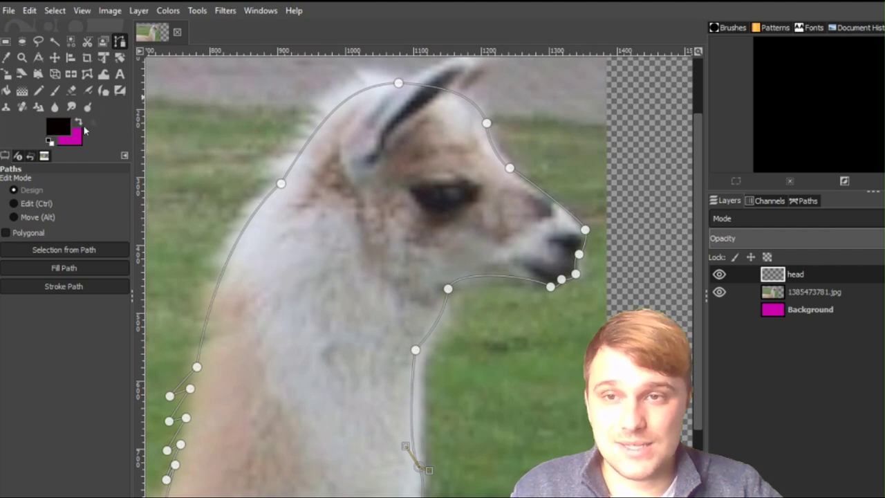
Set the foreground colour to white (ffffff) and fill the closed head path with it on the head layer.
left_click(58, 136)
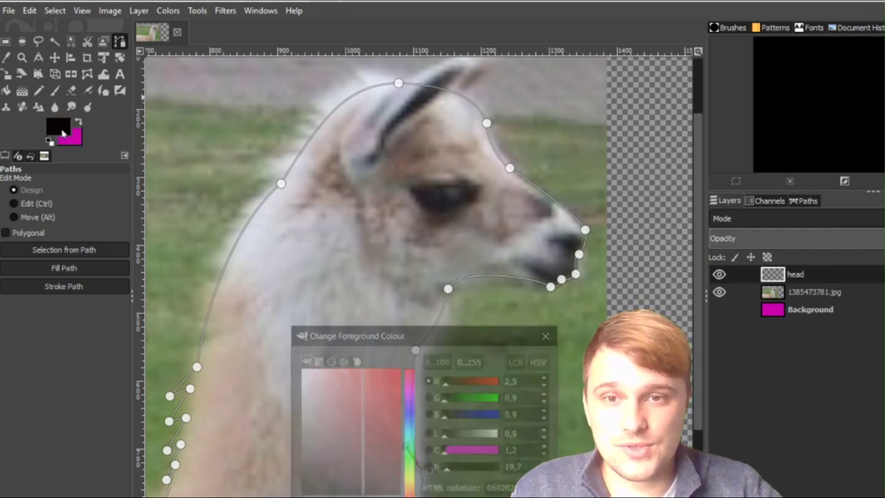
left_click_drag(363, 495, 300, 368)
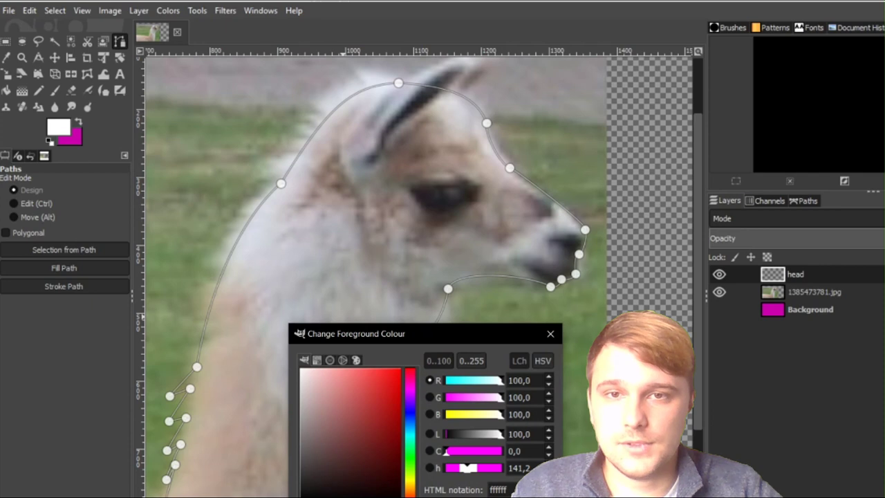
key("Return")
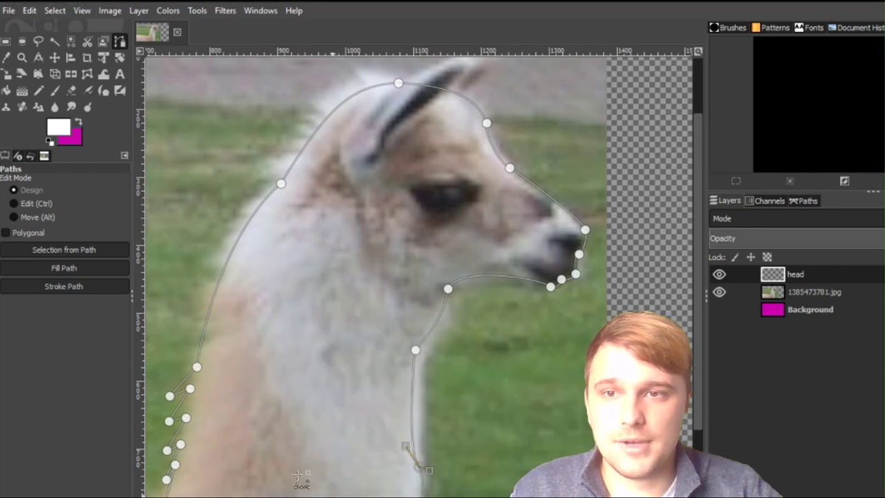
left_click(90, 274)
left_click(172, 330)
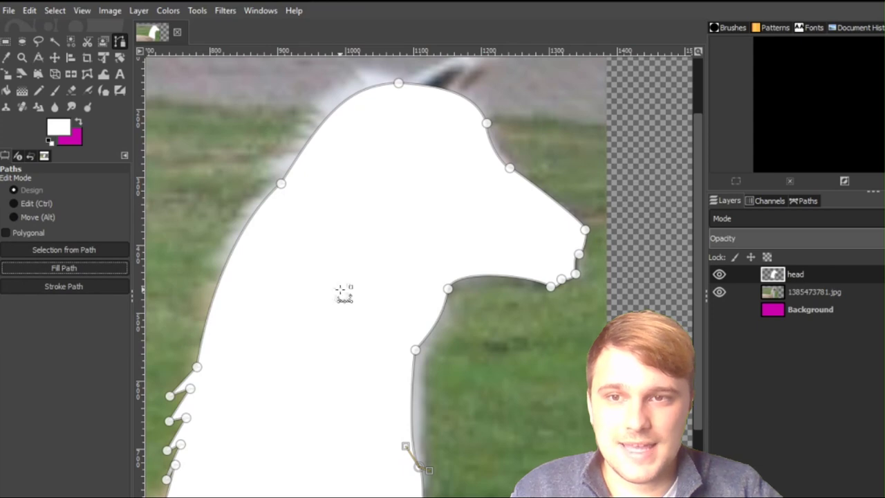
Set the foreground colour to black and stroke the head path with a 5 px solid line.
left_click(62, 127)
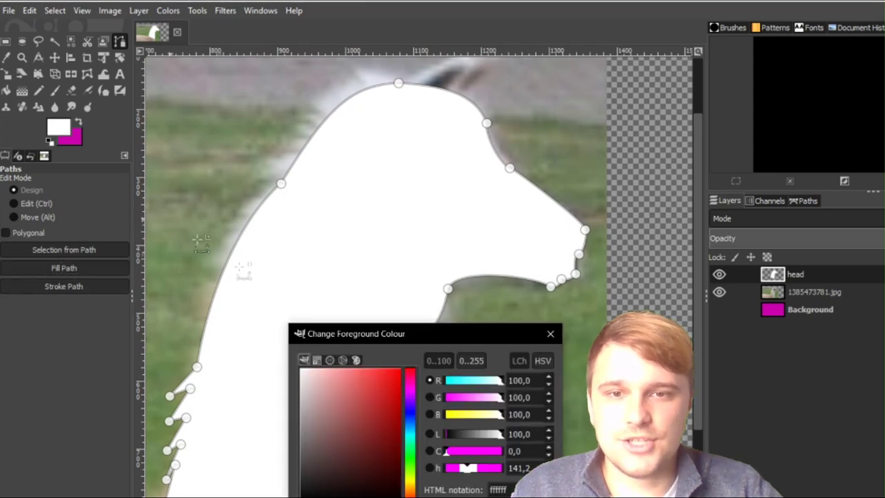
left_click(361, 494)
key("Return")
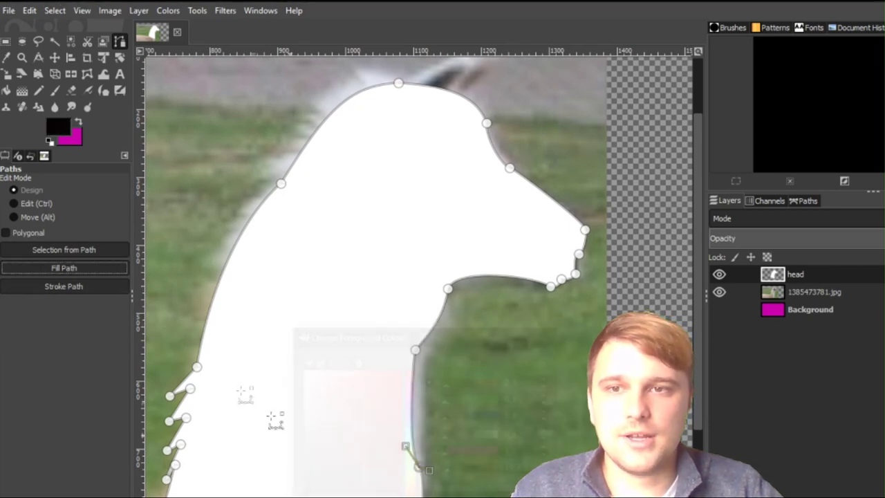
left_click(84, 289)
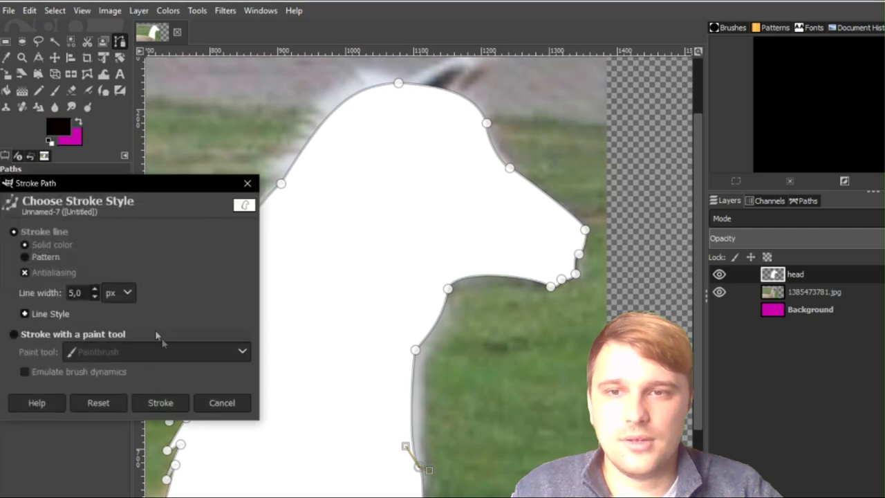
left_click(152, 401)
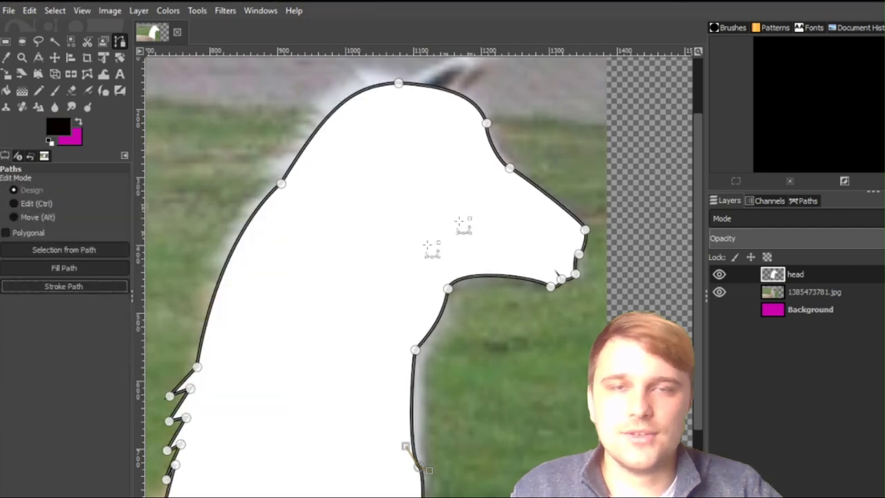
left_click(73, 286)
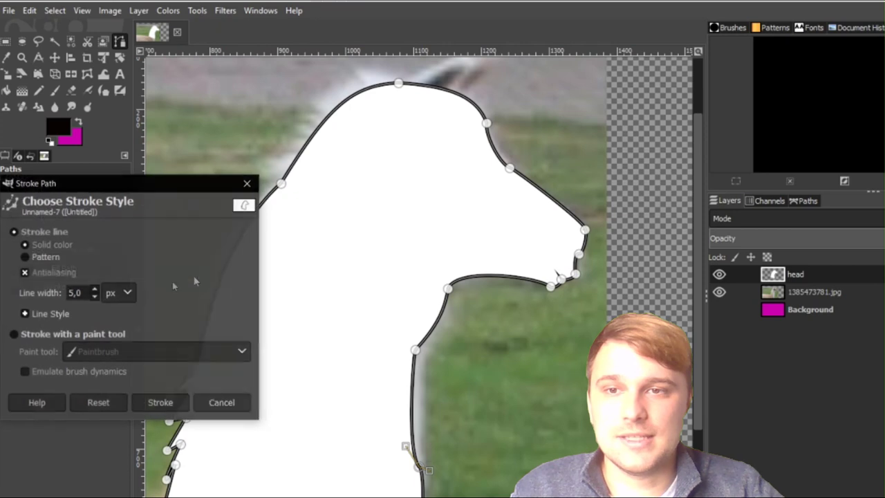
left_click_drag(140, 181, 344, 146)
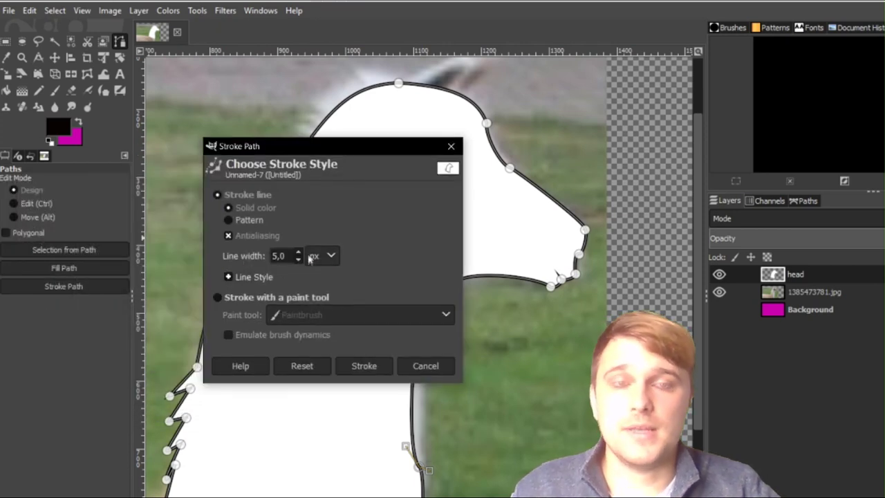
left_click(422, 368)
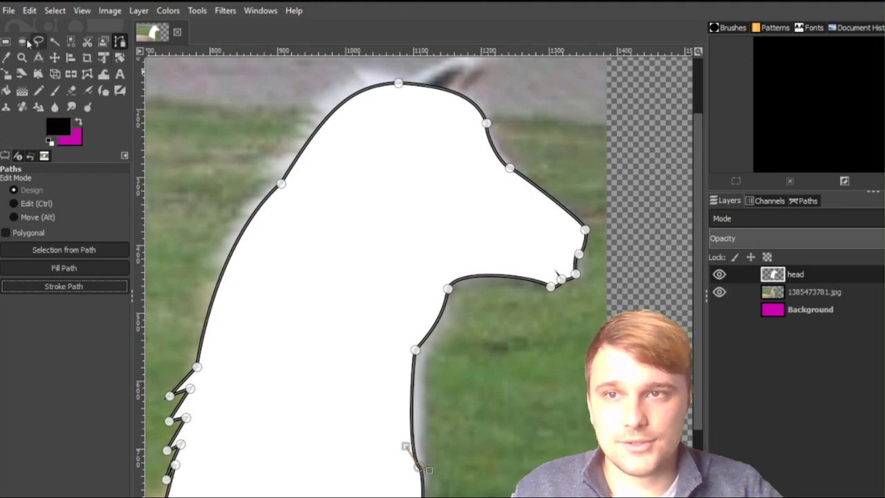
Switch to the Rectangle Select tool to leave path editing and inspect the outlined shape down to the neck's base.
left_click(5, 43)
scroll(363, 341, "down", 3)
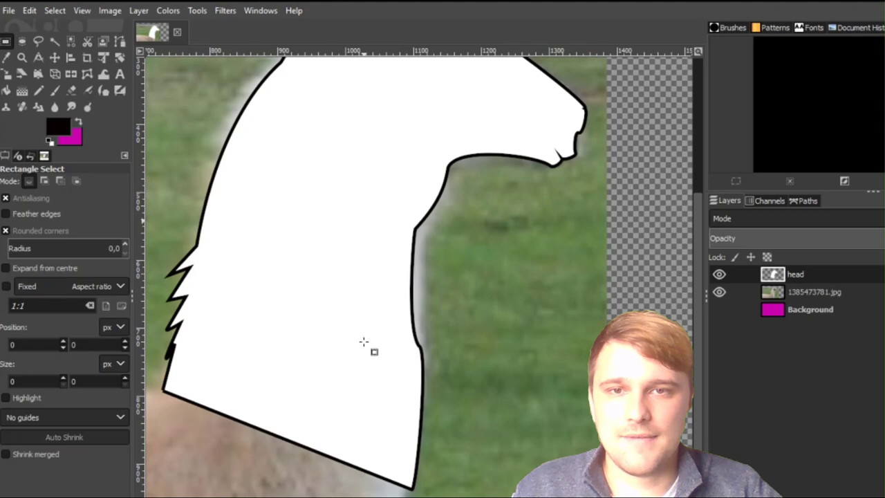
Create a new layer named front_ear above the head layer.
scroll(371, 343, "up", 5)
scroll(371, 338, "down", 3)
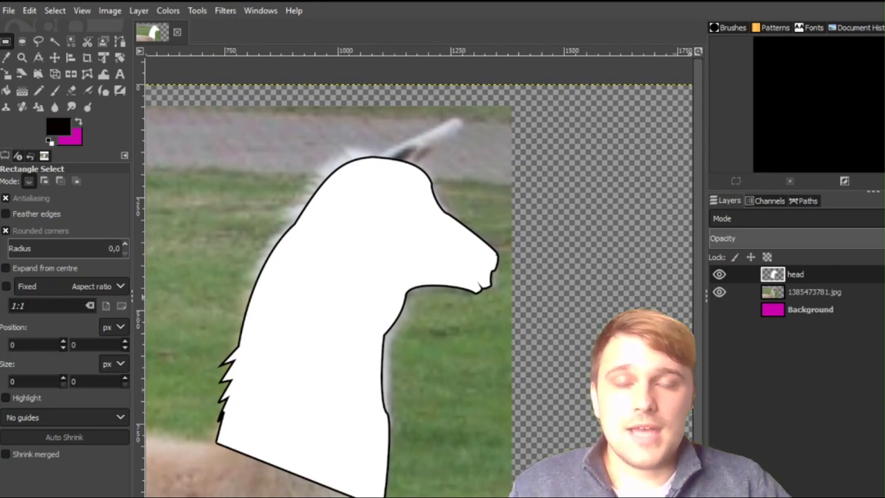
key("shift+ctrl+n")
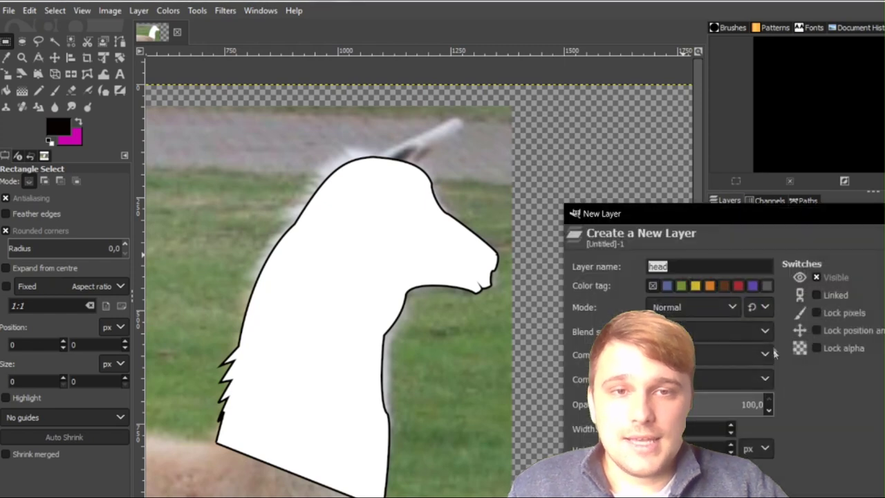
type("ears")
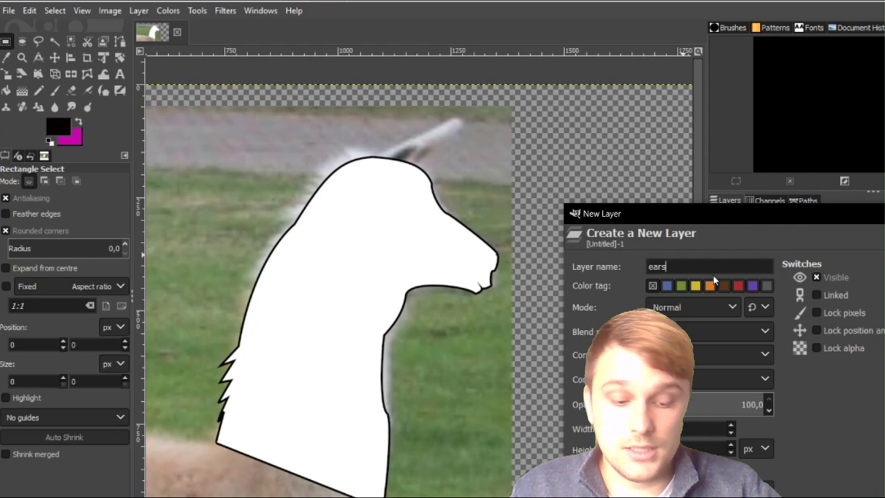
key("BackSpace")
key("BackSpace")
key("BackSpace")
type("ront")
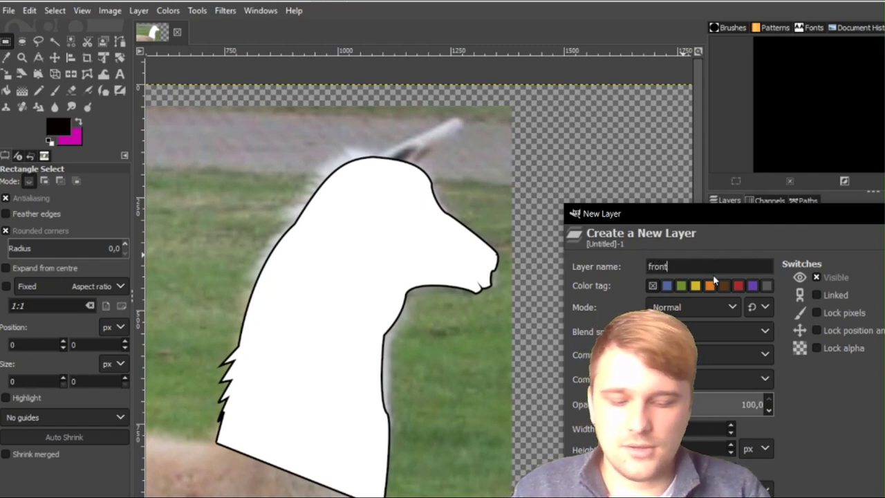
type("_ear")
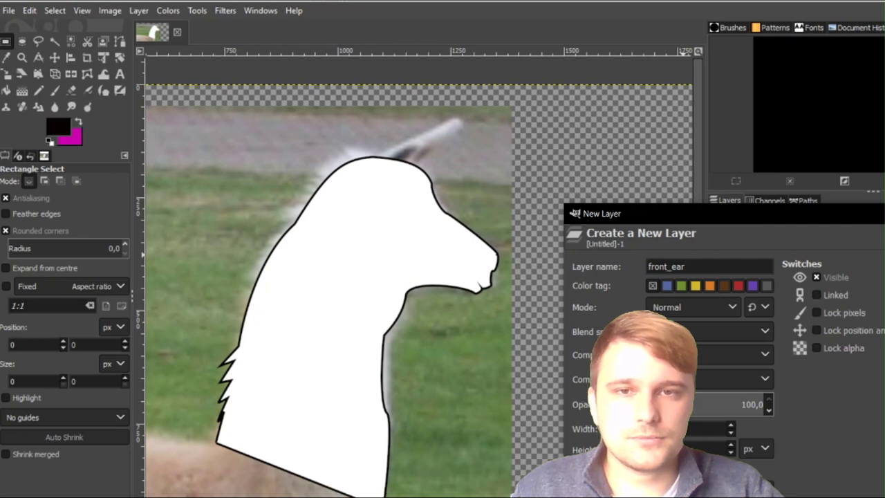
key("Return")
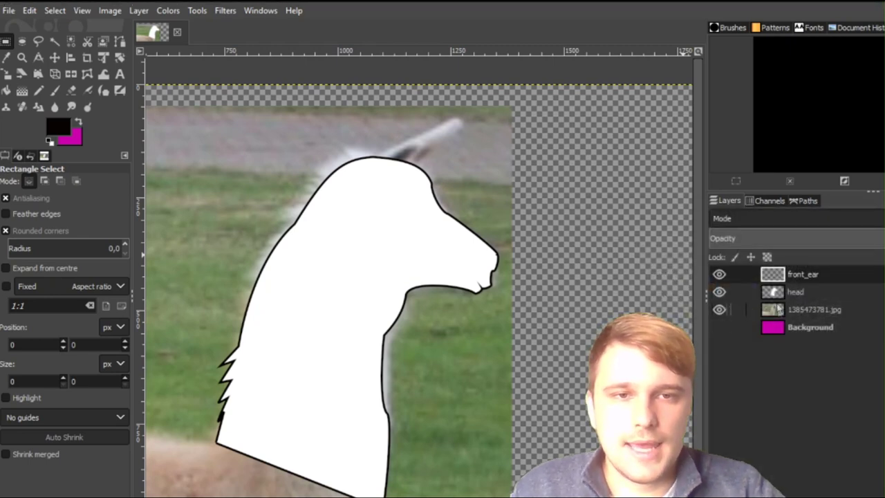
left_click(797, 293)
left_click_drag(814, 238, 732, 238)
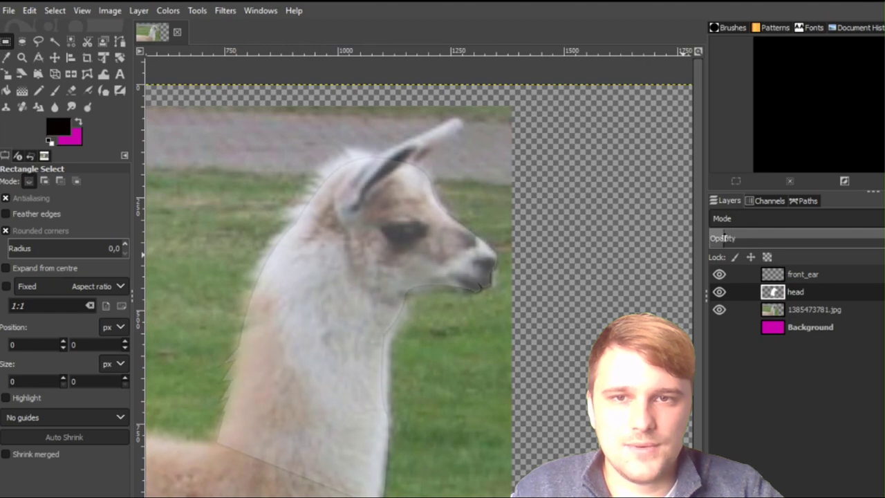
left_click_drag(724, 237, 881, 238)
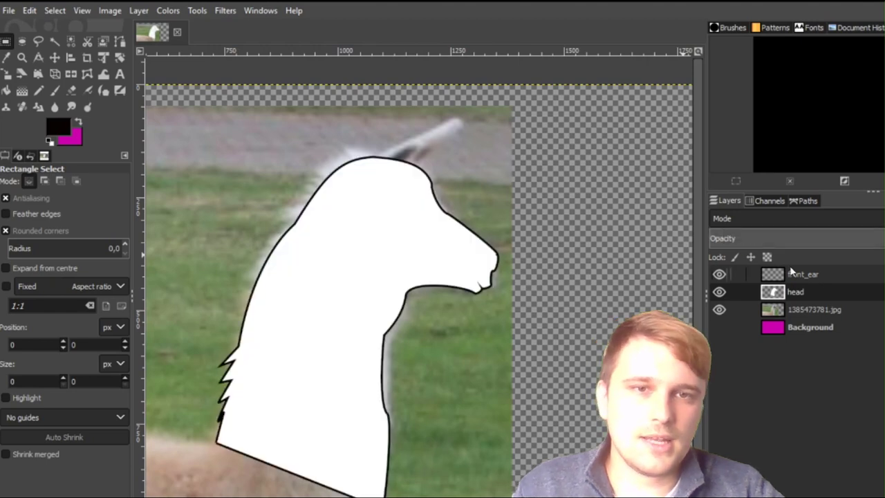
Hide the head layer, make front_ear the active layer and switch to the Paths tool.
left_click(719, 292)
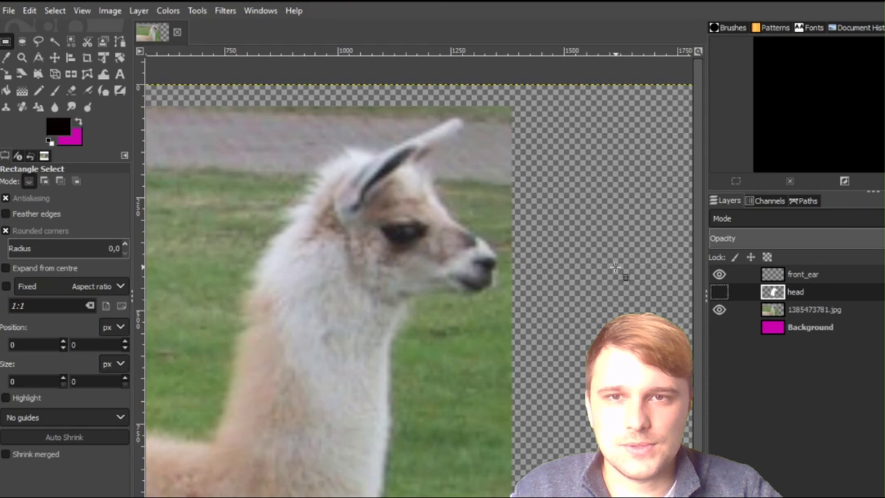
left_click(804, 275)
key("b")
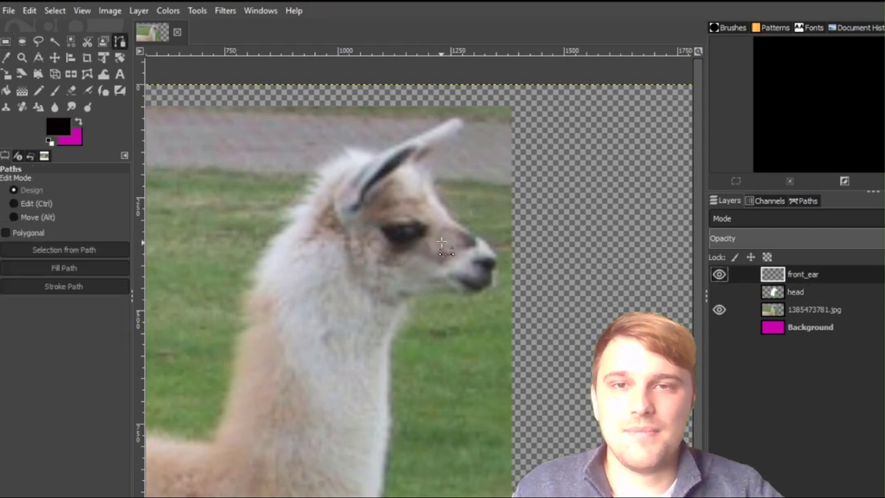
Trace the llama's front ear with three path anchors and bend the upper and lower segments to follow its edges.
scroll(442, 245, "up", 2)
scroll(428, 190, "down", 2)
scroll(356, 275, "up", 2)
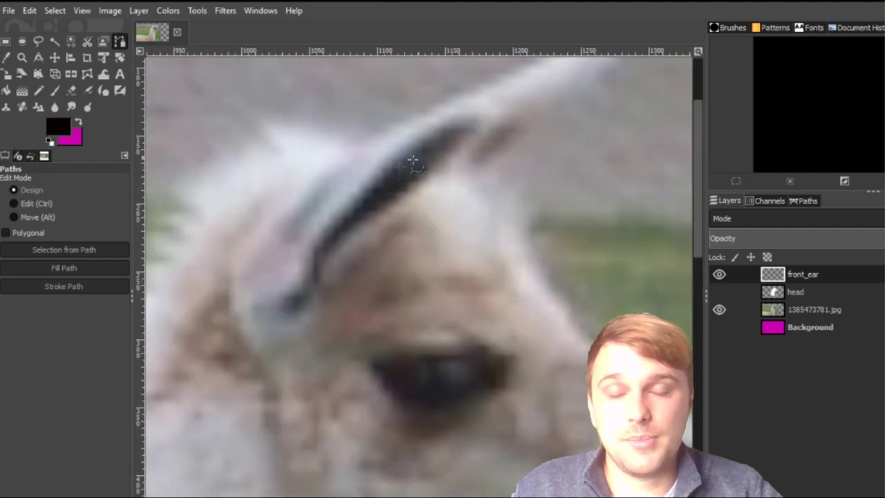
scroll(404, 242, "up", 3)
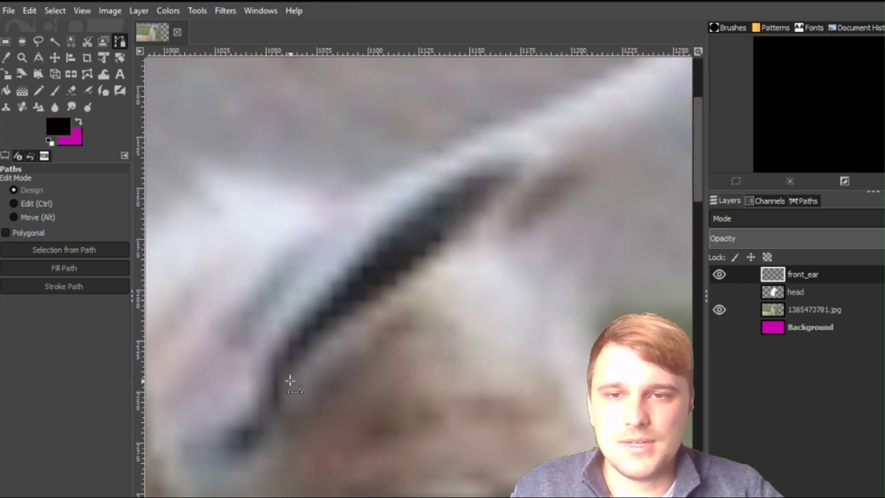
left_click(289, 380)
left_click(528, 167)
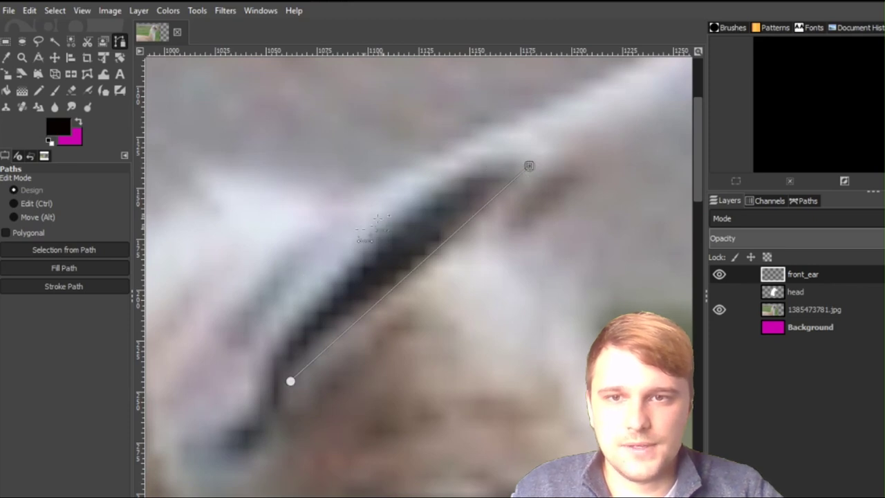
left_click(246, 331)
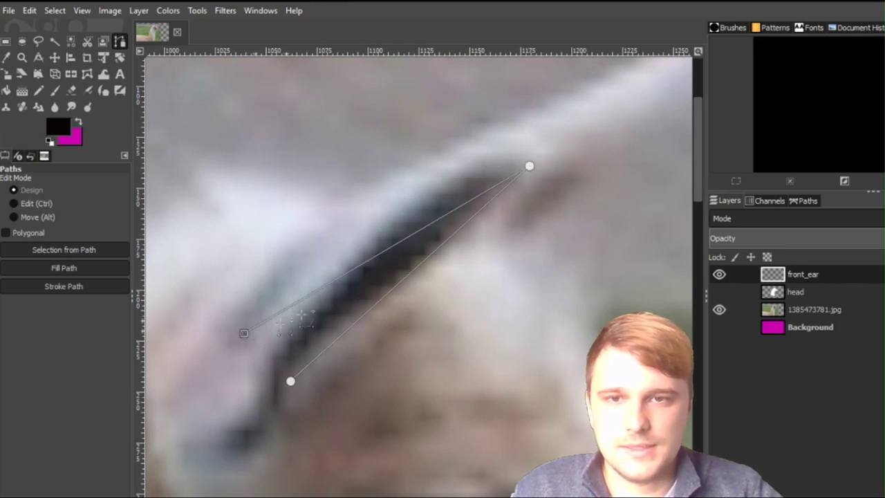
left_click_drag(360, 263, 328, 212)
left_click_drag(363, 319, 356, 310)
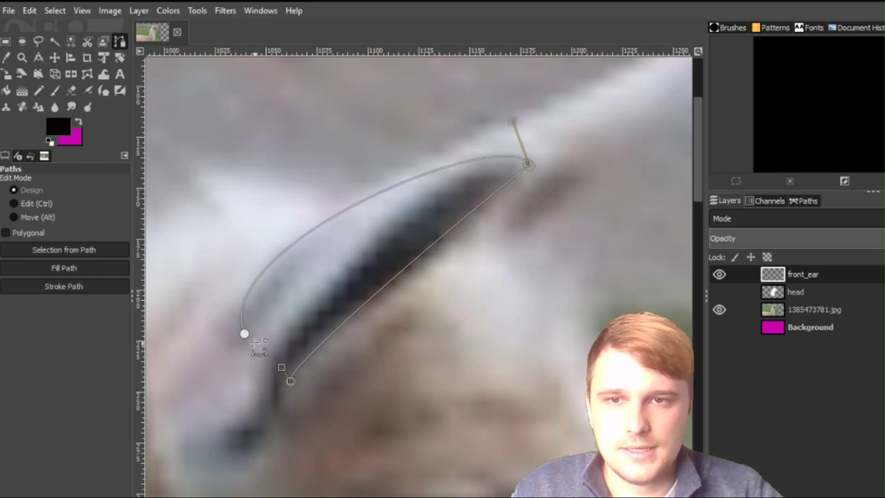
Close the ear path at its base by adding an end anchor and moving it onto the starting anchor.
left_click(222, 126)
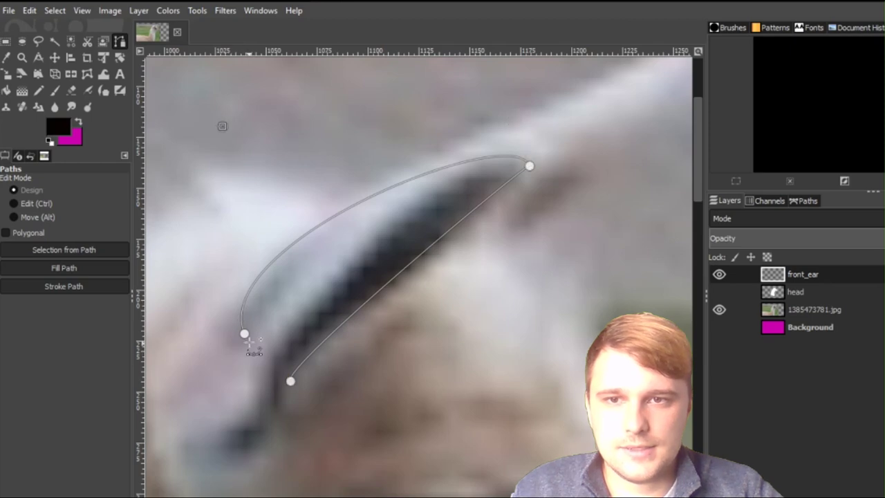
left_click(244, 334)
left_click(289, 380)
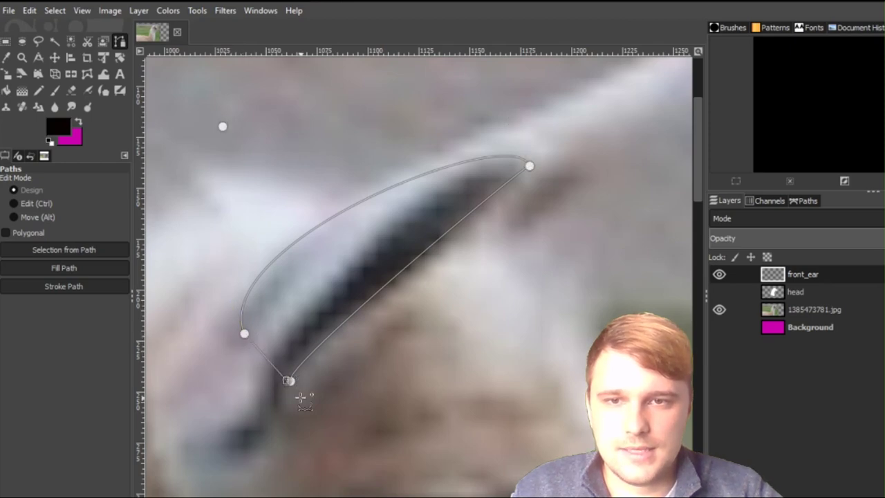
scroll(300, 397, "up", 5)
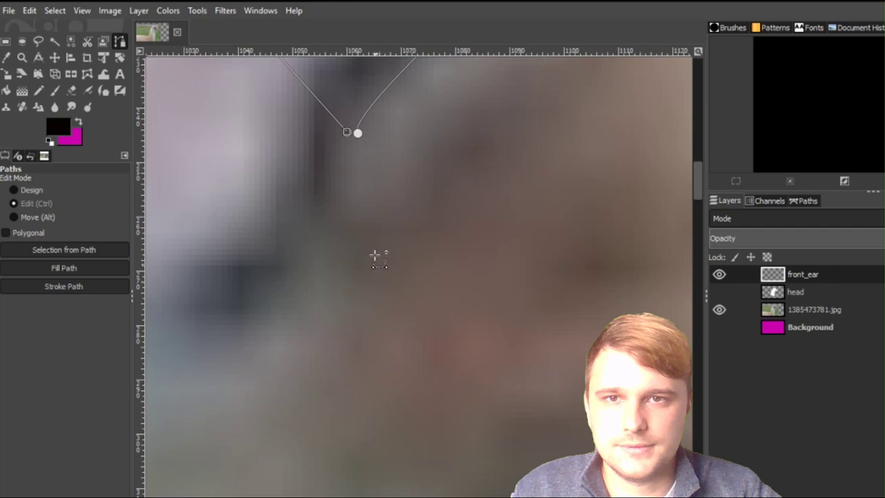
left_click_drag(347, 132, 358, 134)
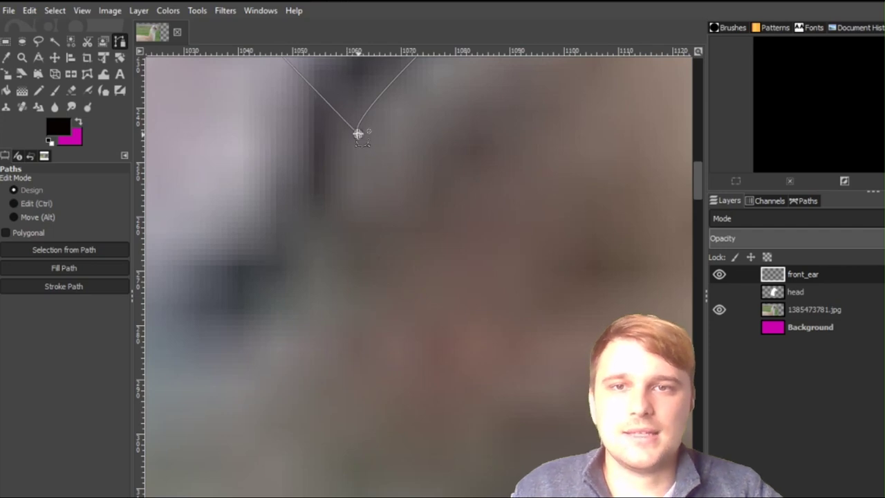
scroll(458, 345, "up", 5)
scroll(475, 383, "down", 2)
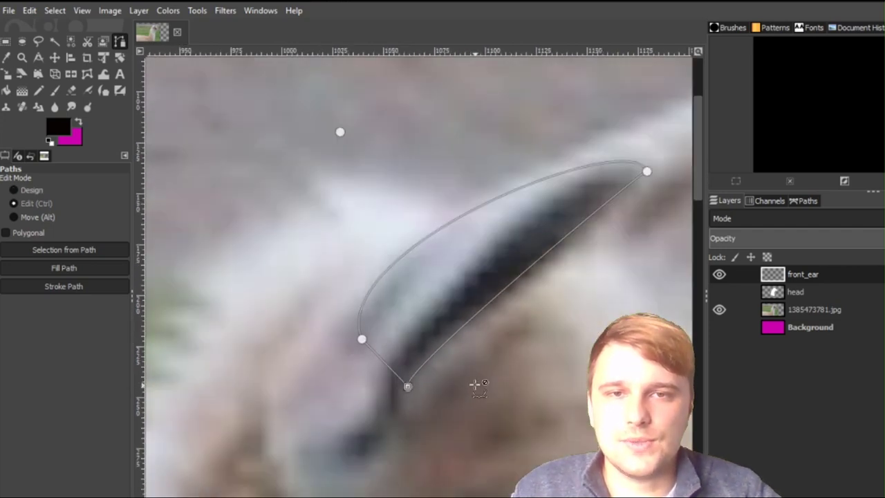
left_click_drag(518, 346, 460, 369)
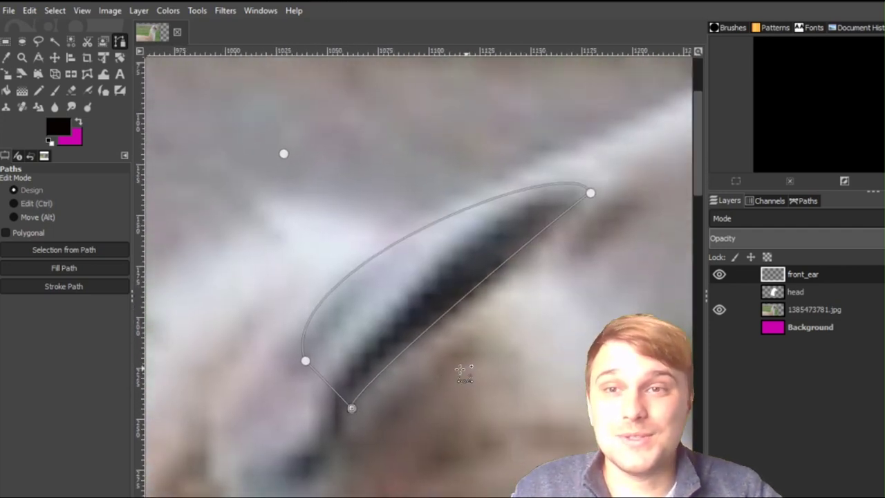
Set the foreground colour to white (ffffff) and fill the ear path with it on the front_ear layer.
left_click(60, 129)
left_click(301, 369)
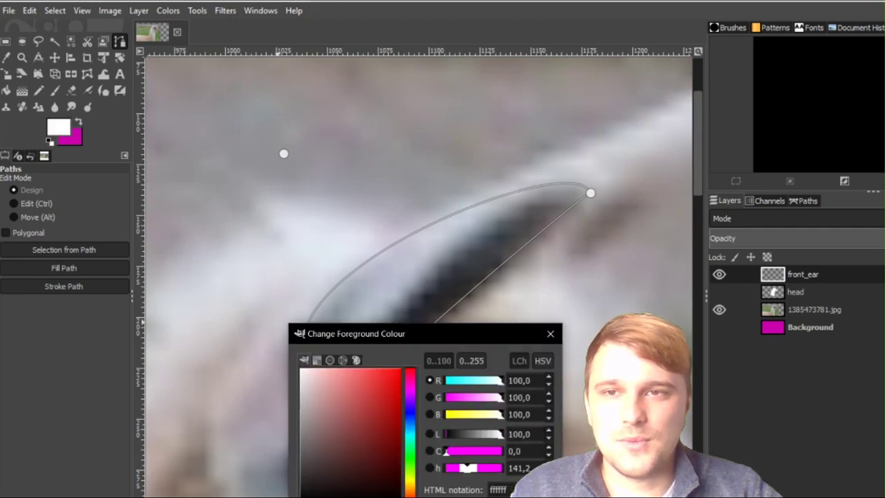
key("Return")
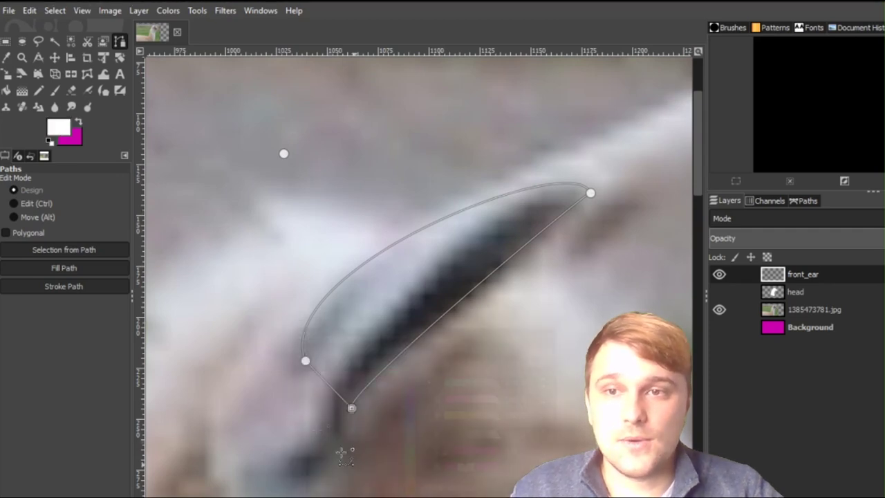
left_click(101, 268)
left_click(159, 328)
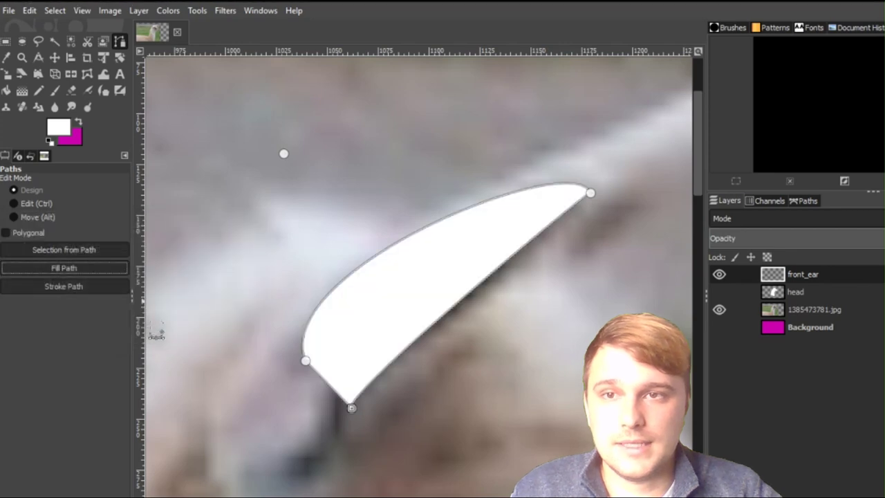
Set the foreground colour to black and stroke the ear path with a 5 px solid line.
left_click(59, 136)
left_click(399, 495)
key("Return")
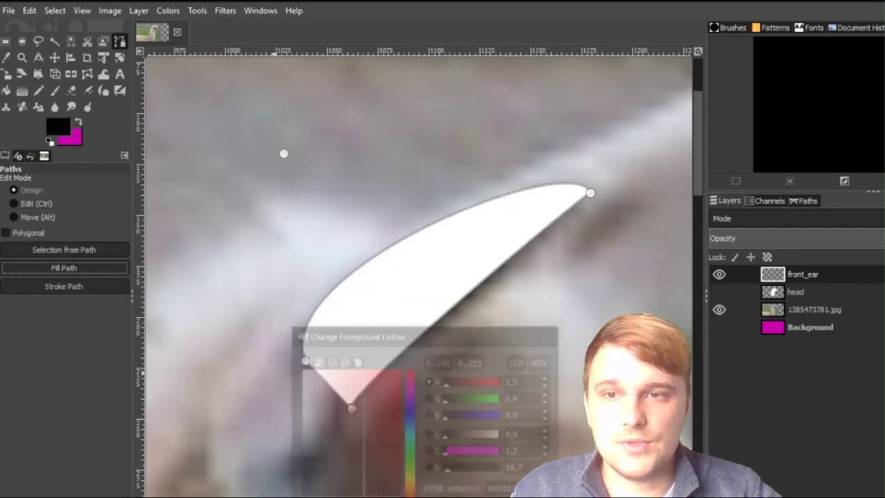
left_click(81, 286)
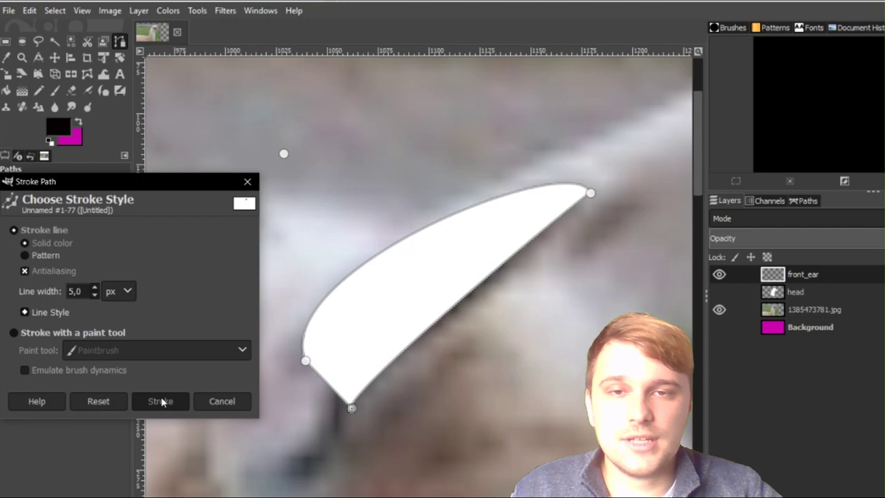
left_click(158, 400)
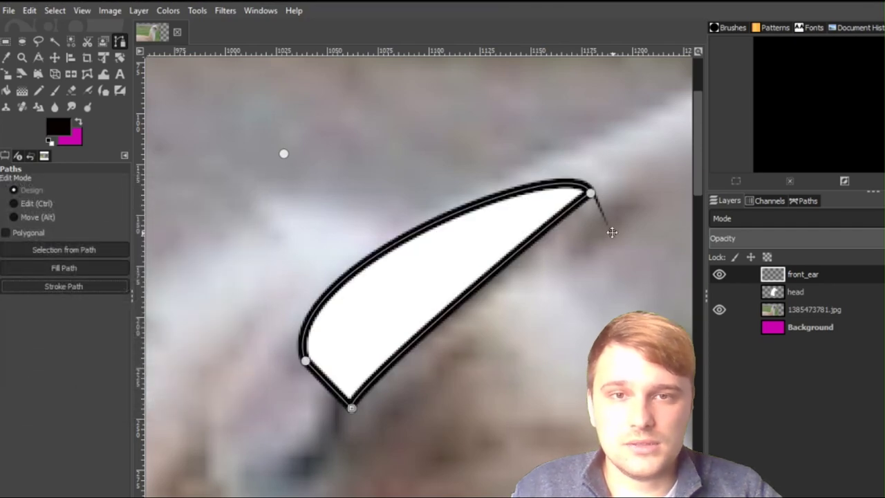
Undo the ear's outline and stroke the path again with a 5 px solid line.
left_click_drag(613, 231, 476, 250)
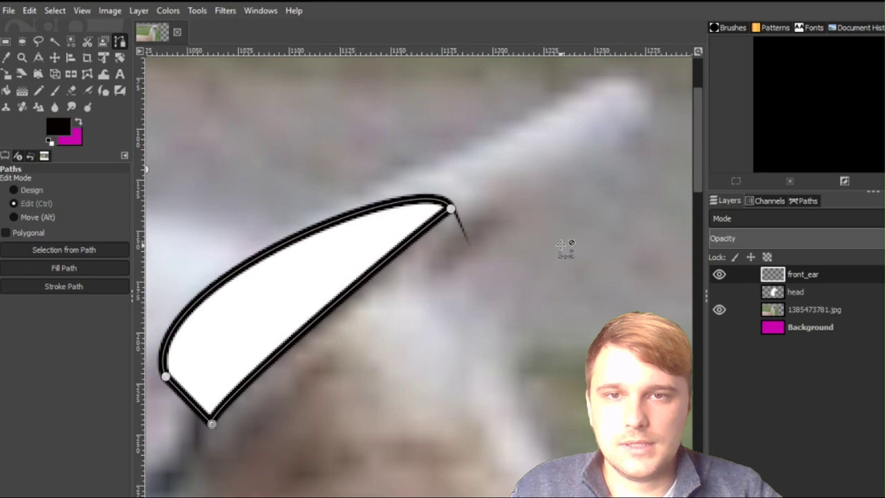
key("ctrl+z")
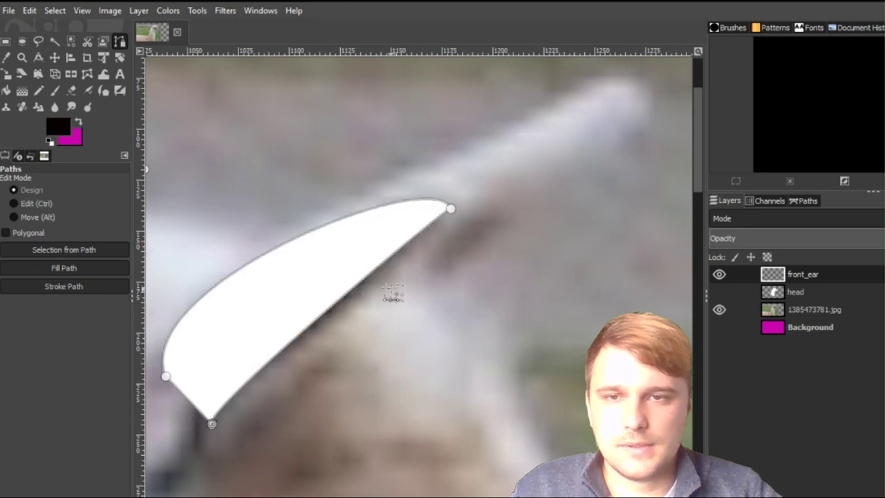
left_click(71, 286)
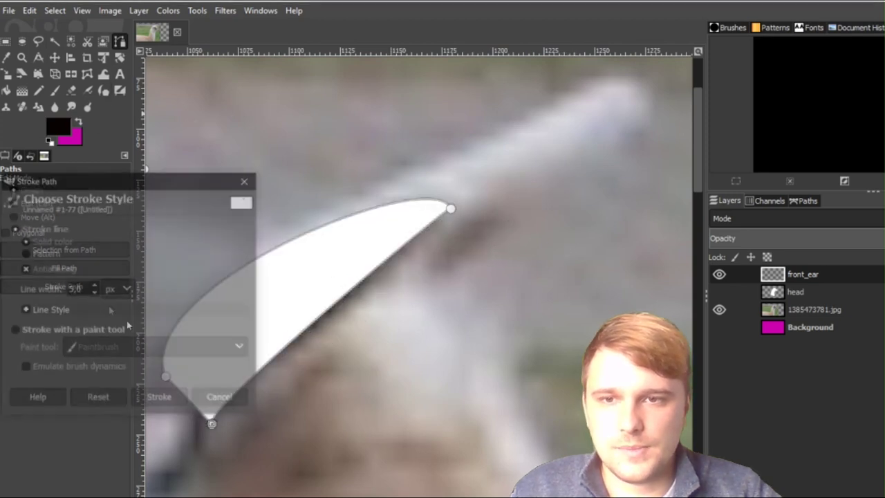
left_click(159, 400)
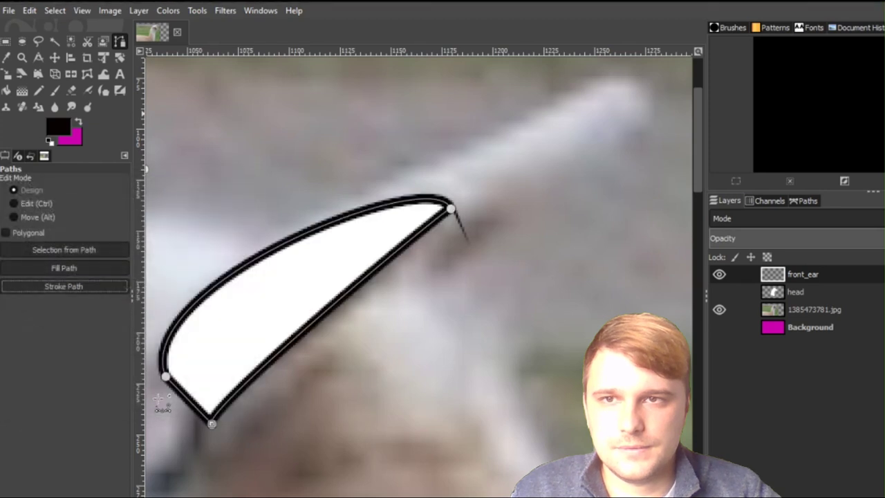
Leave and re-enter the Paths tool to drop the old ear path, and undo the ear's outline and fill.
left_click(5, 42)
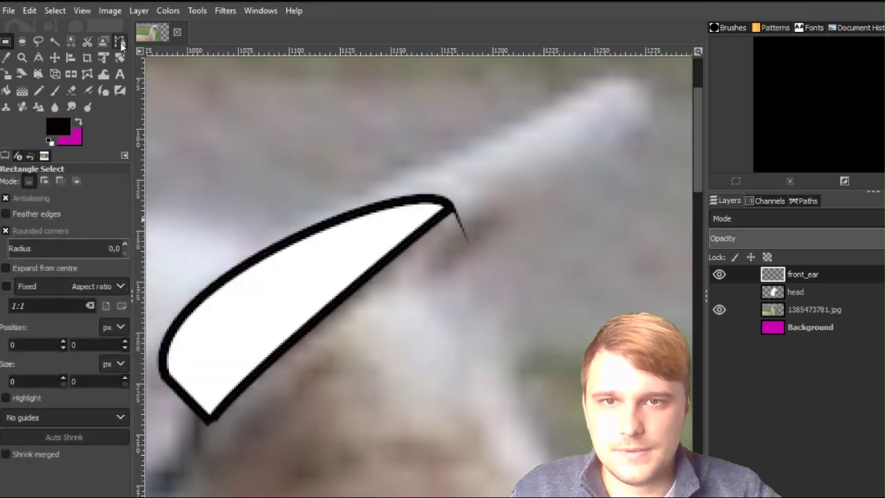
left_click(120, 42)
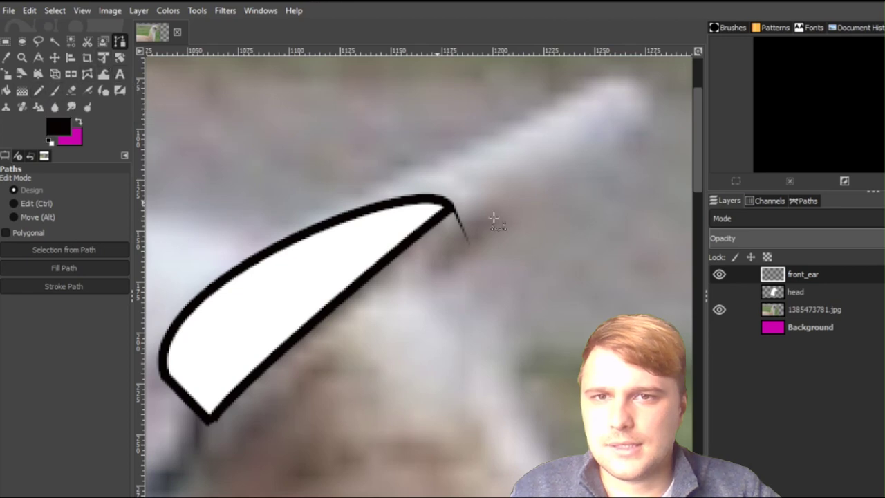
key("ctrl+z")
key("ctrl+z")
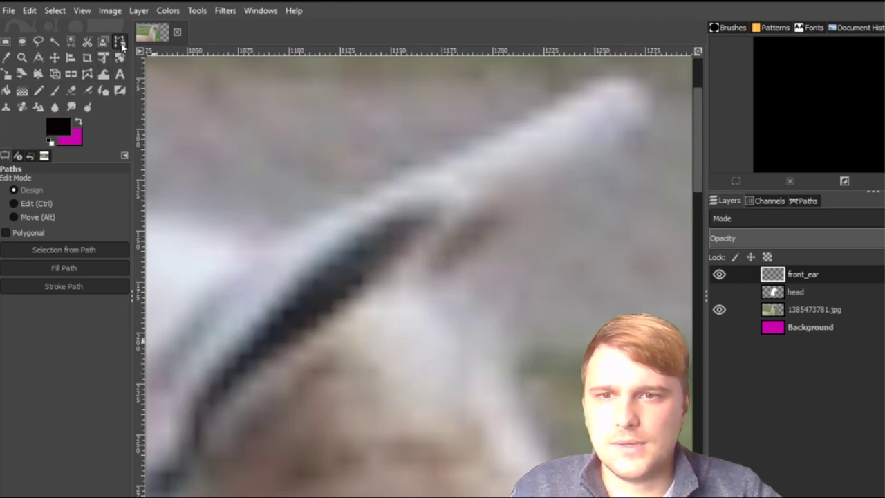
Trace the front ear with a closed three-point path, curving its upper edge and slightly bending its lower edge.
left_click(212, 418)
left_click(461, 194)
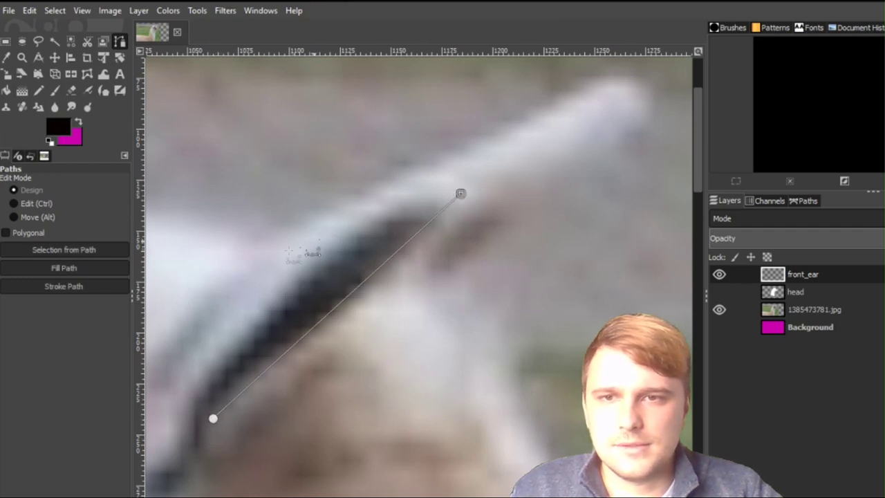
left_click(181, 352)
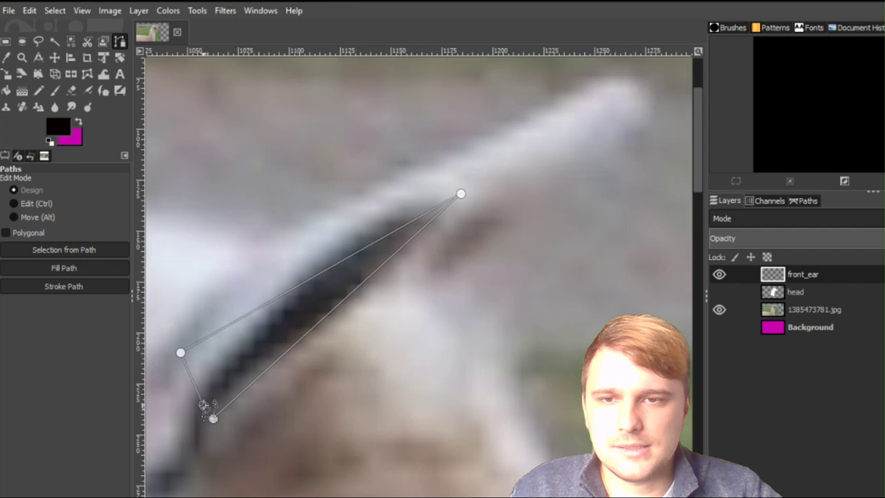
left_click_drag(300, 284, 289, 255)
left_click_drag(347, 299, 341, 294)
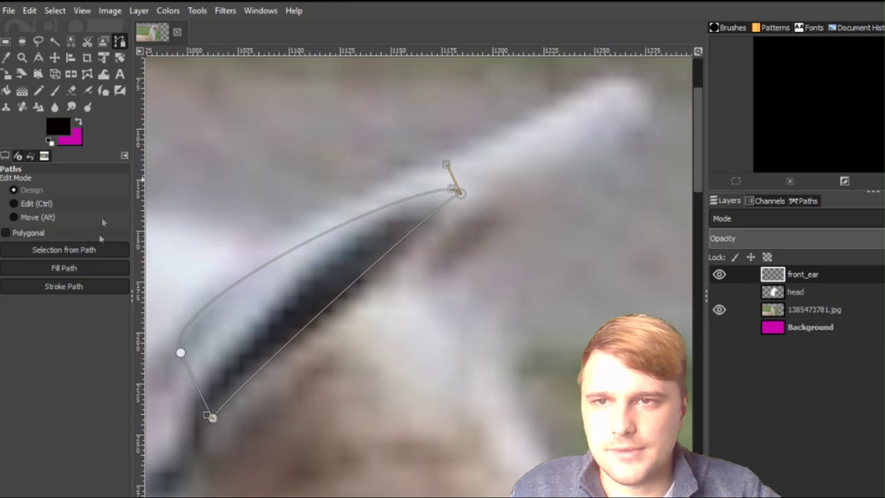
Set the foreground colour to white (ffffff) and fill the ear path with it on the front_ear layer.
left_click(64, 128)
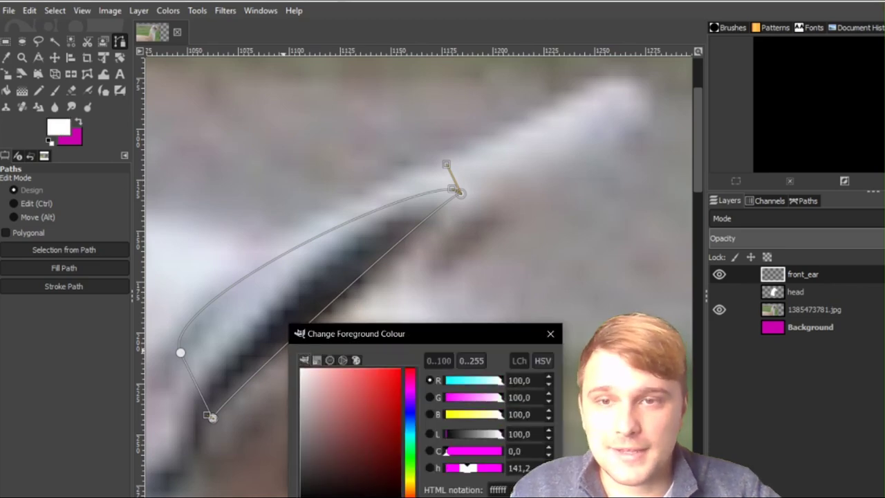
key("Return")
left_click(86, 268)
left_click(170, 329)
Set the foreground colour to black and stroke the front ear path with it.
left_click(67, 134)
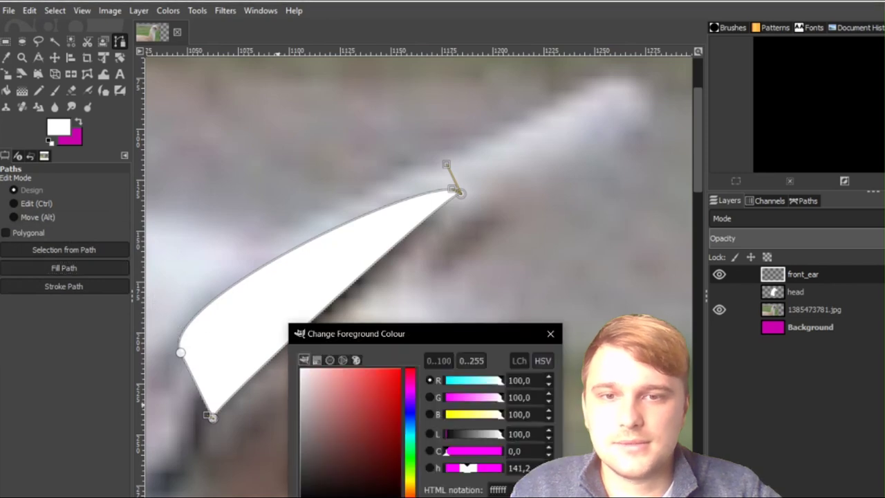
left_click(368, 496)
key("Return")
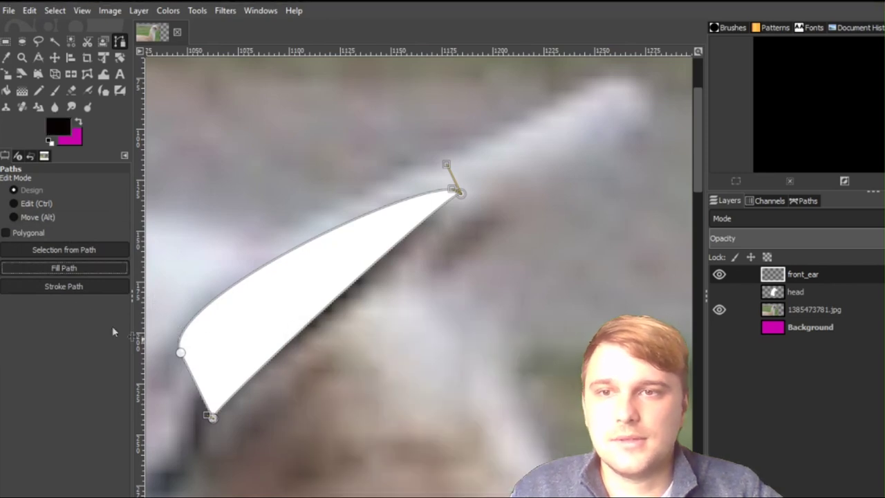
left_click(63, 283)
left_click(158, 398)
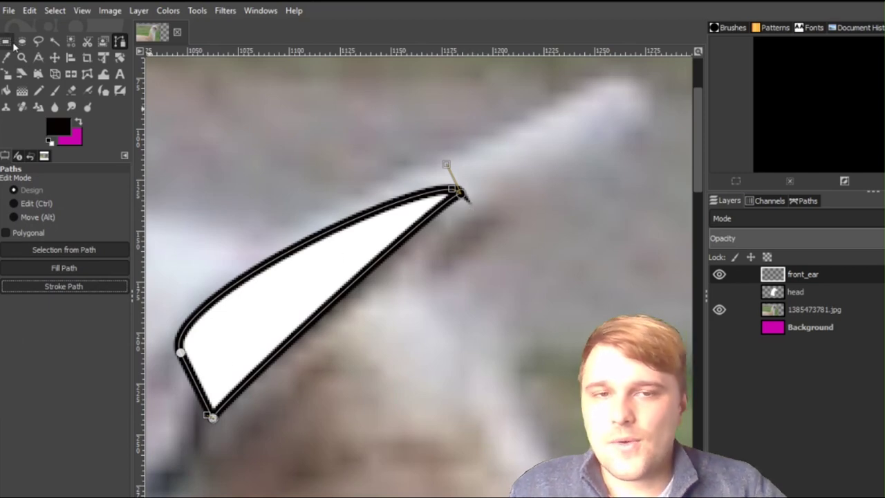
Leave the Paths tool to drop the ear path, and lower the front_ear layer's opacity enough to see the photo through it.
left_click(7, 42)
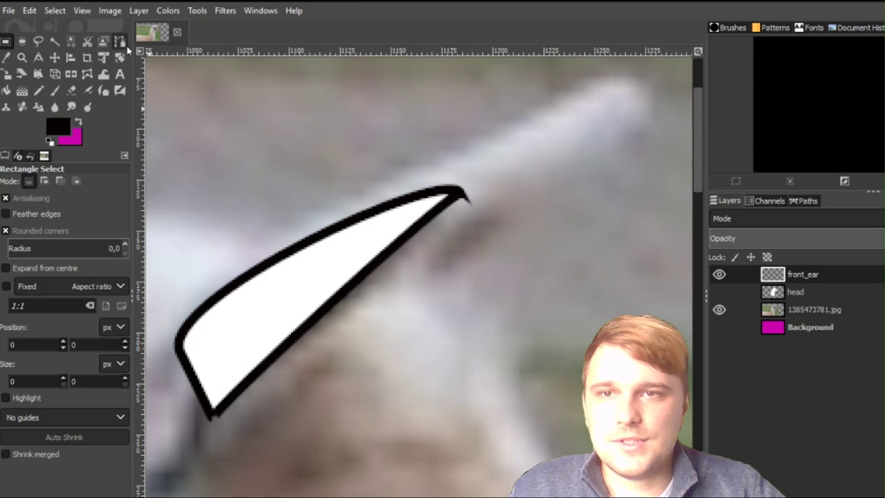
left_click_drag(824, 238, 775, 238)
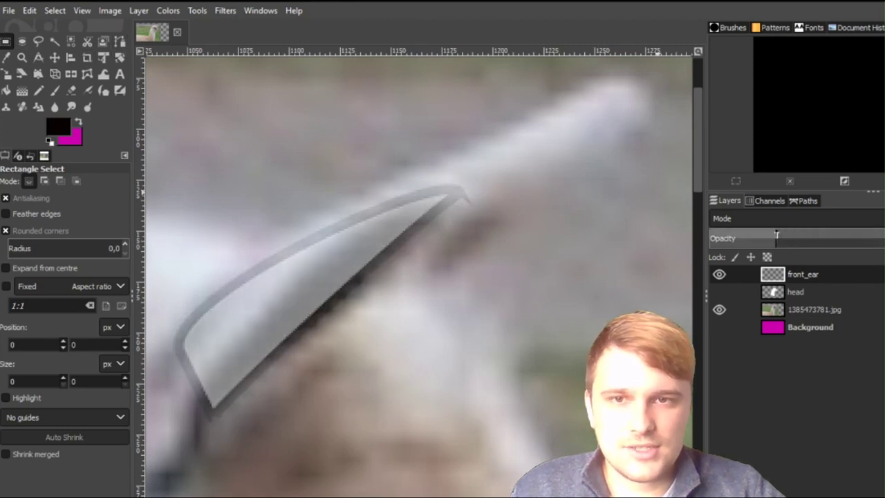
Try tracing the ear's dark inner part with a closed path curved on its upper edge and filling it with black, and undo the fill.
left_click(120, 42)
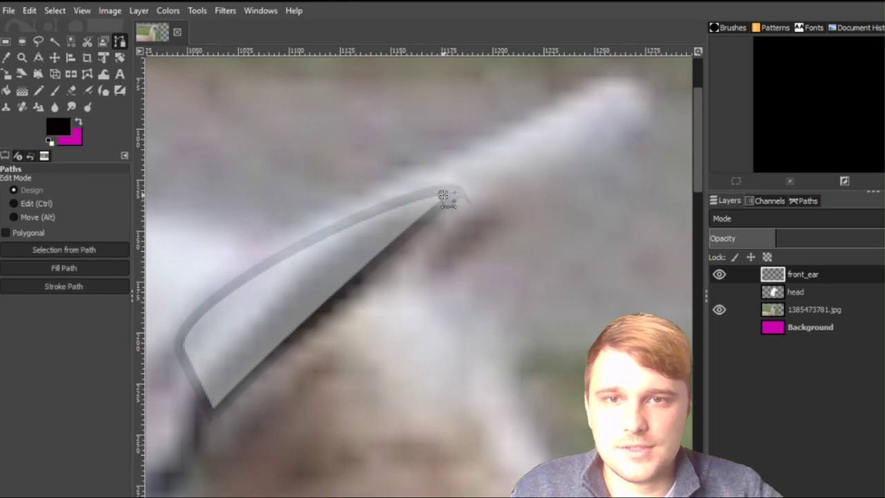
left_click(202, 384)
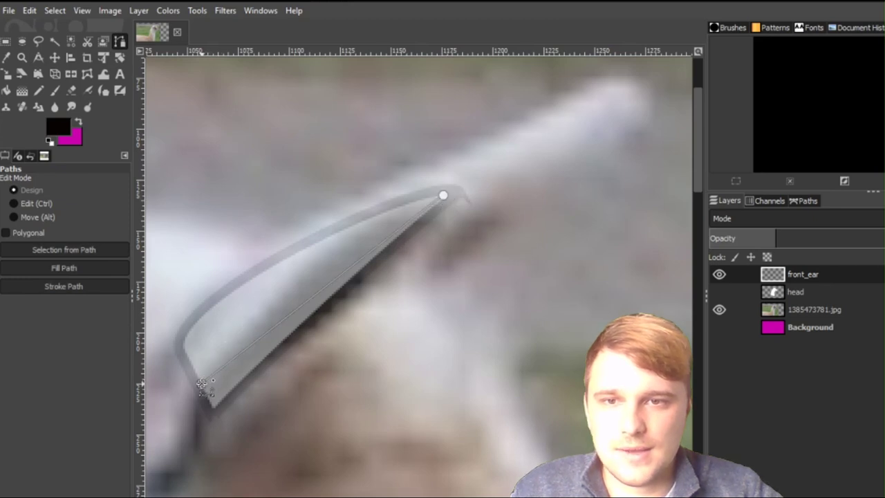
left_click(213, 407)
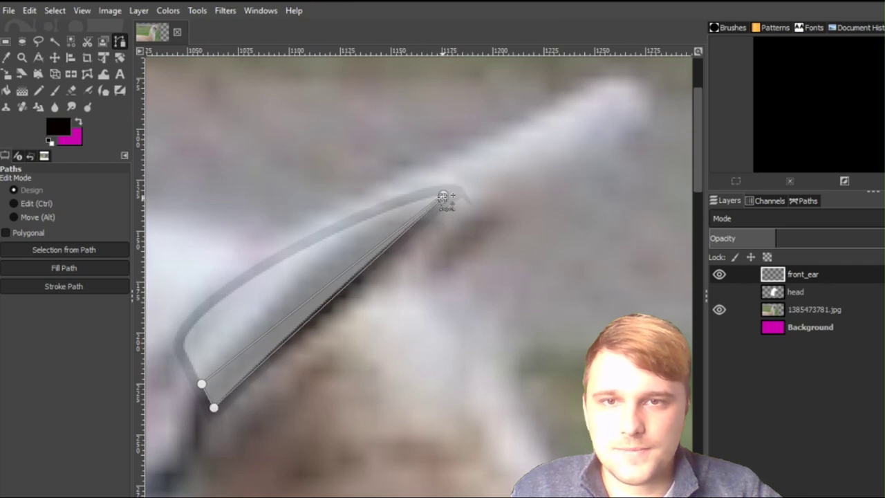
left_click_drag(327, 290, 310, 280)
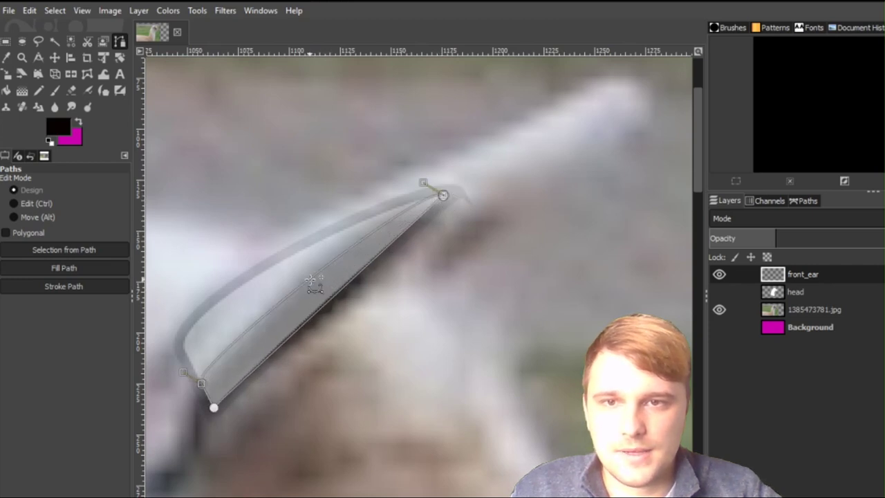
left_click(96, 267)
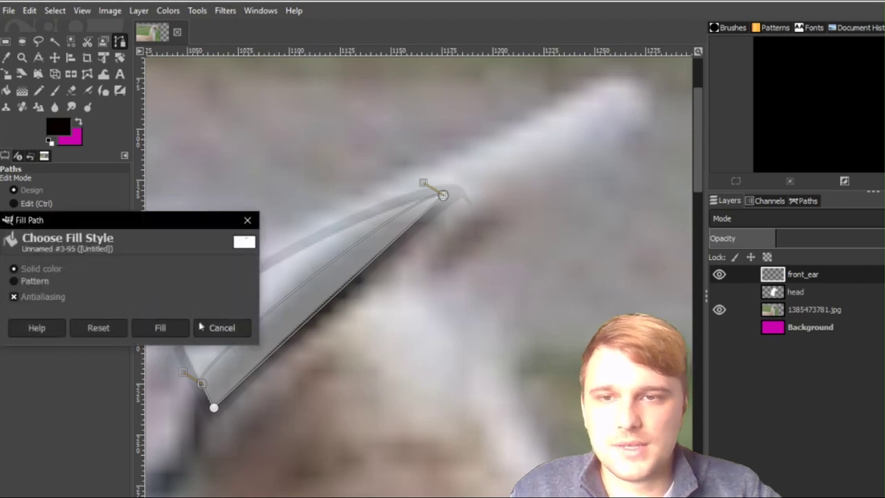
left_click(171, 327)
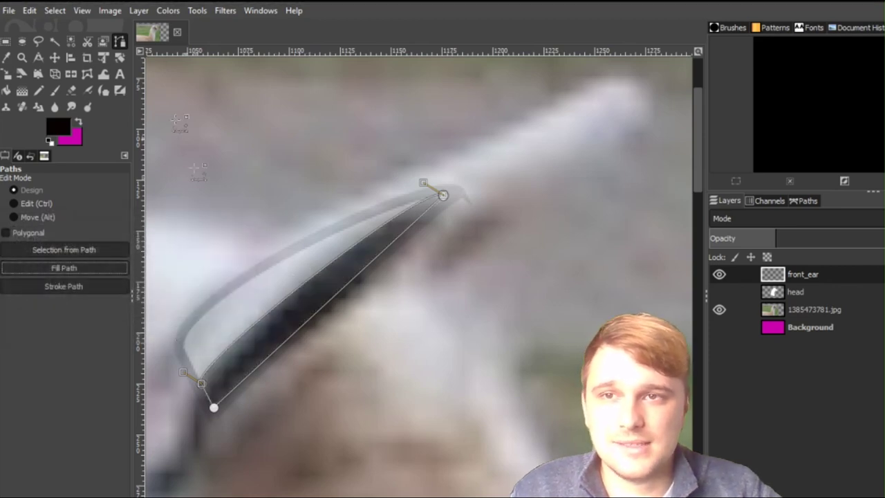
left_click(5, 42)
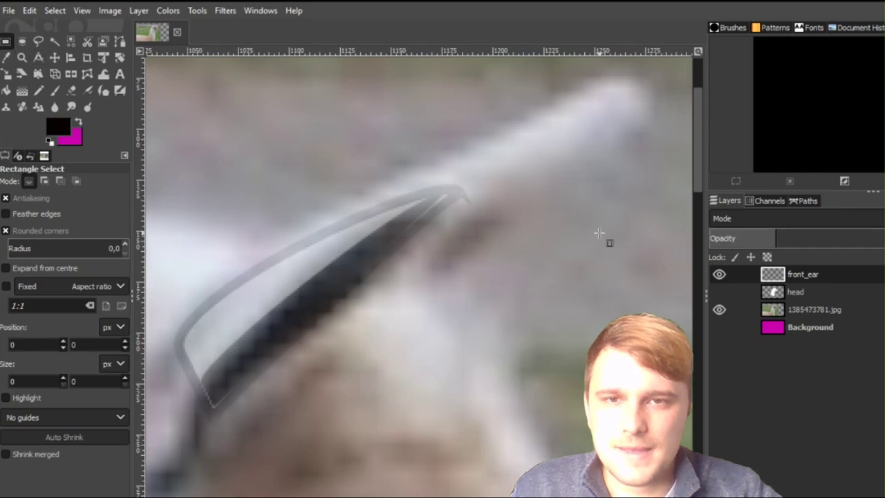
key("ctrl+z")
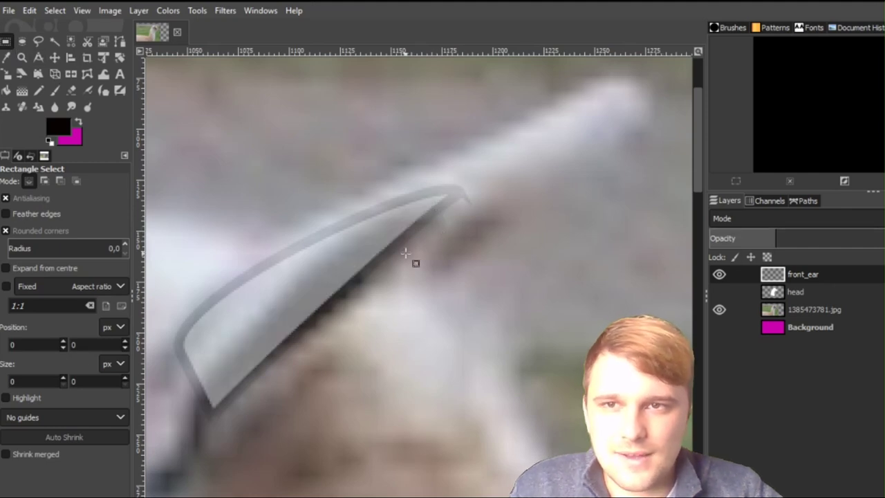
Trace the dark inner part of the front ear with a closed three-point path, bowing its upper edge outward and slightly bending its lower edge.
left_click(120, 41)
scroll(303, 377, "up", 1)
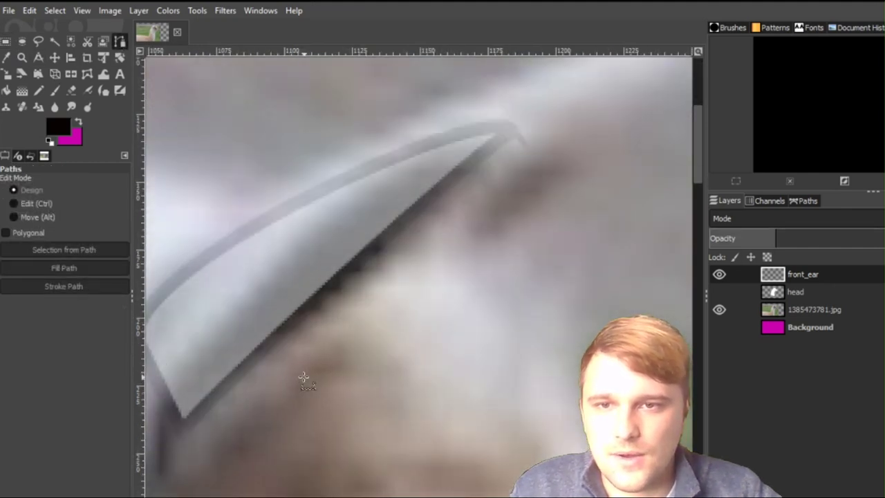
left_click(185, 417)
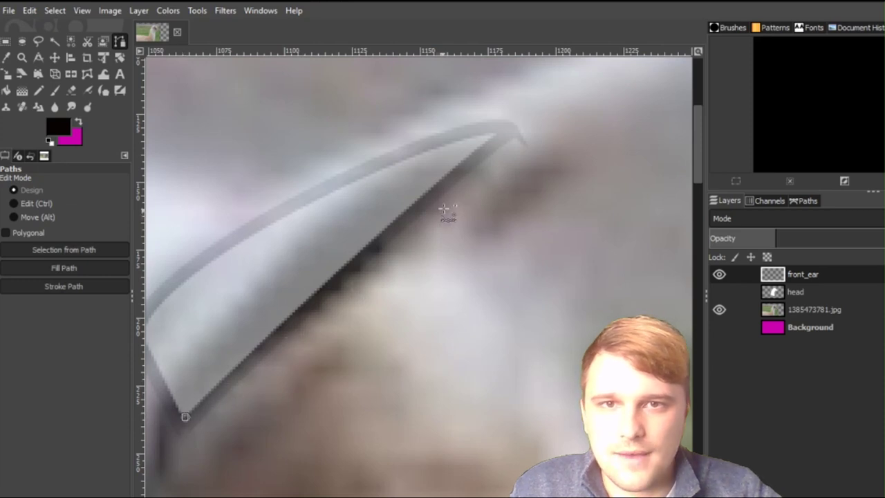
left_click(501, 131)
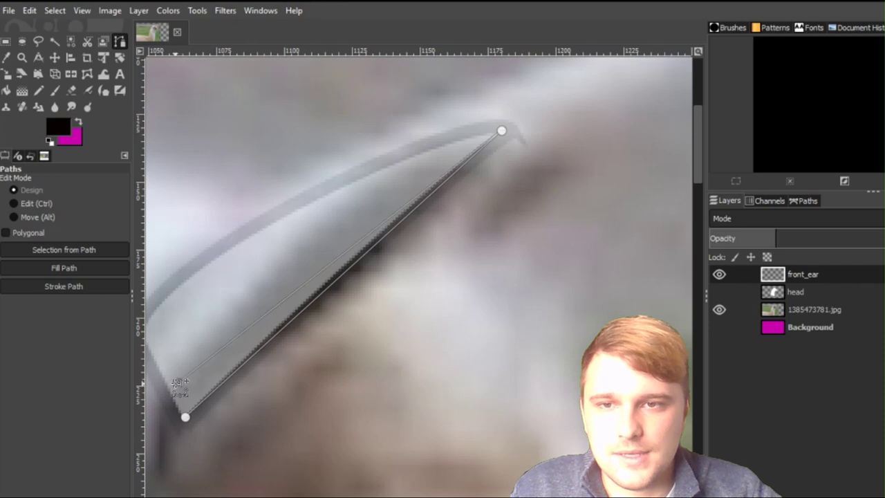
left_click_drag(177, 382, 165, 382)
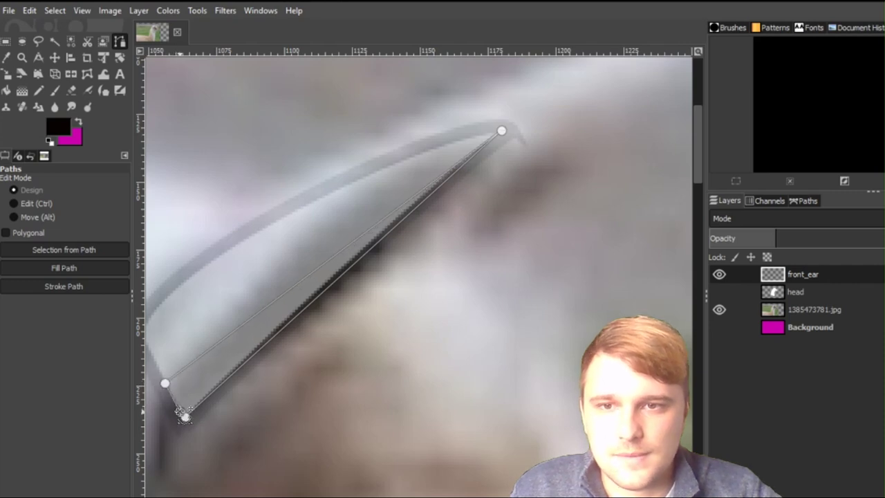
left_click_drag(326, 262, 300, 251)
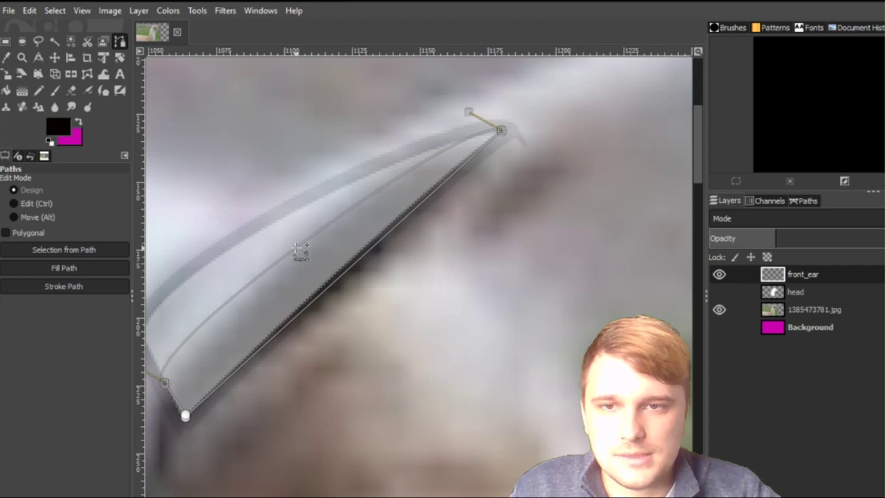
left_click_drag(317, 301, 311, 296)
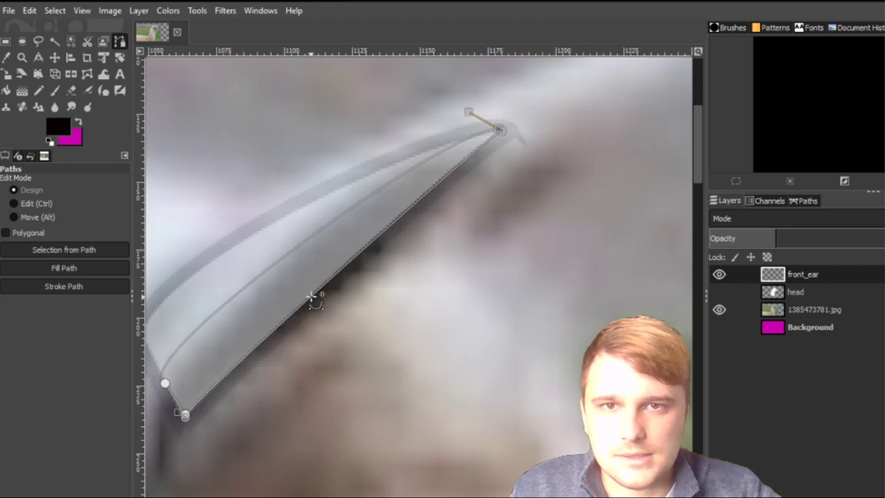
Fill the inner ear path with solid black on the front_ear layer and leave the Paths tool.
left_click(64, 268)
left_click(173, 329)
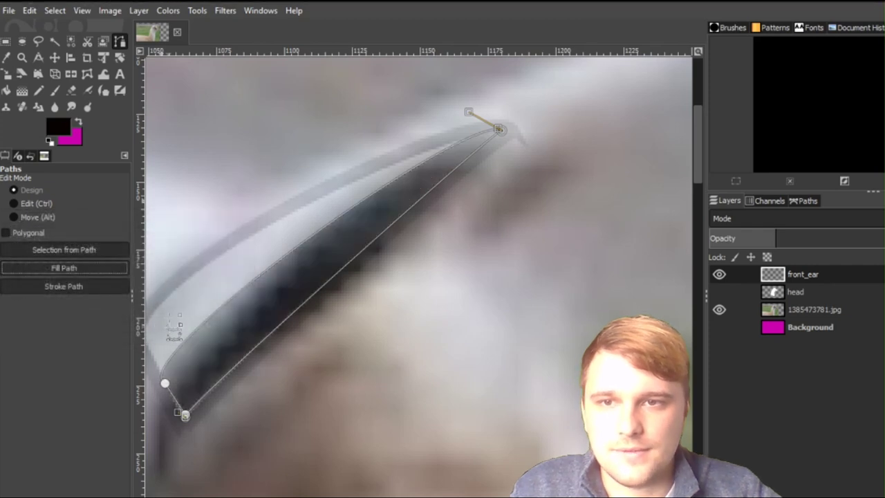
left_click(6, 42)
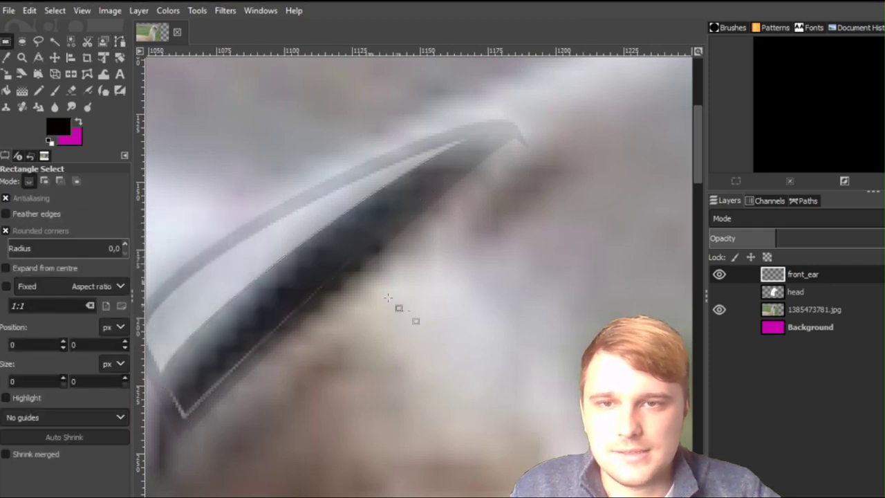
Create a new layer named behind_ear and hide the front_ear layer.
scroll(425, 326, "down", 3)
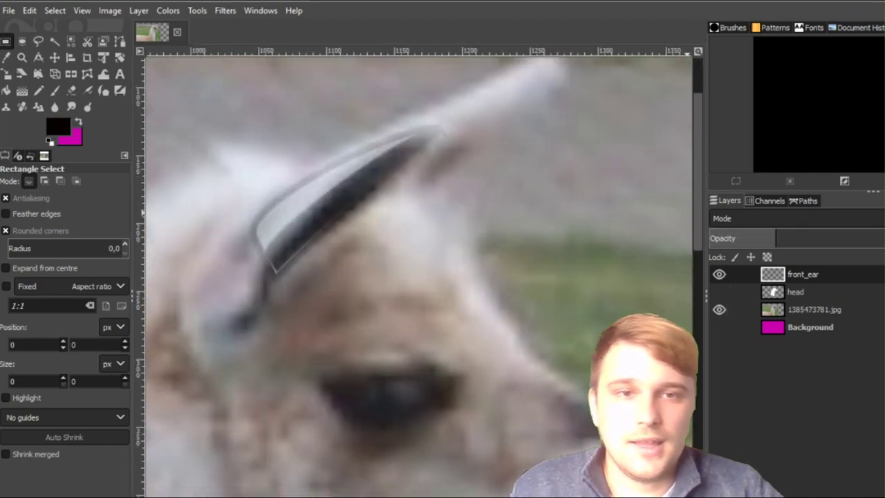
key("ctrl+shift+n")
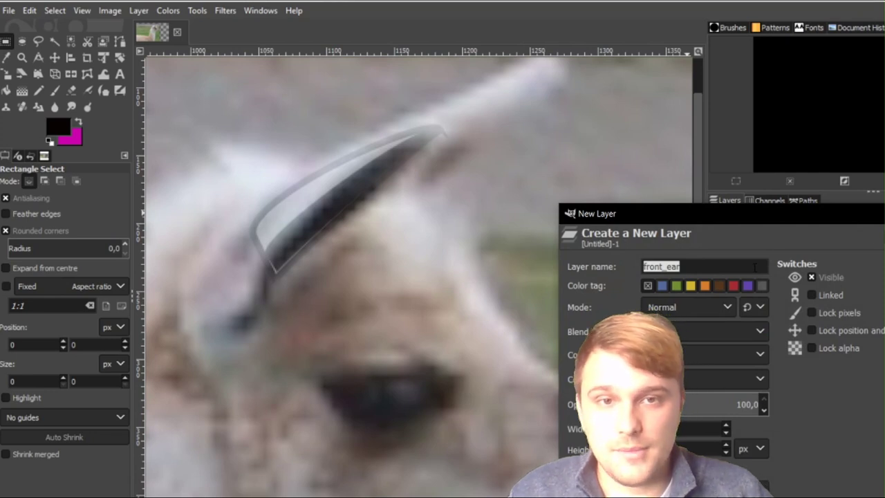
key("Home")
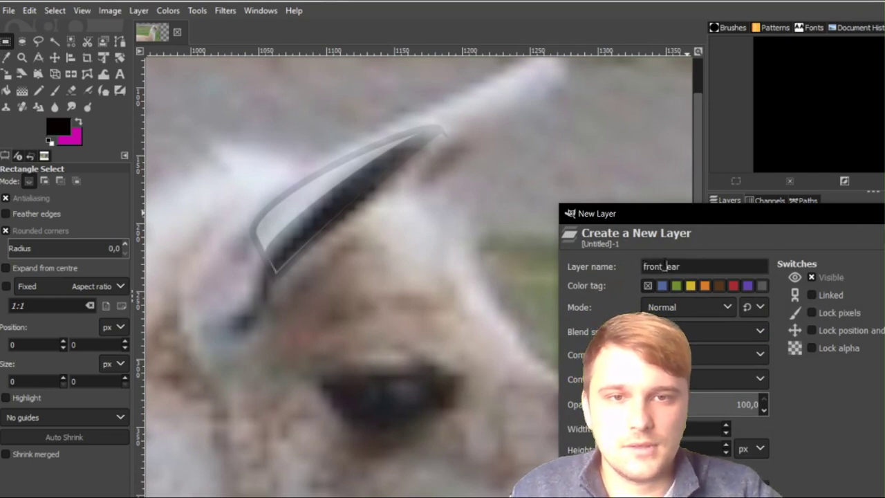
key("shift+Home")
type("behind")
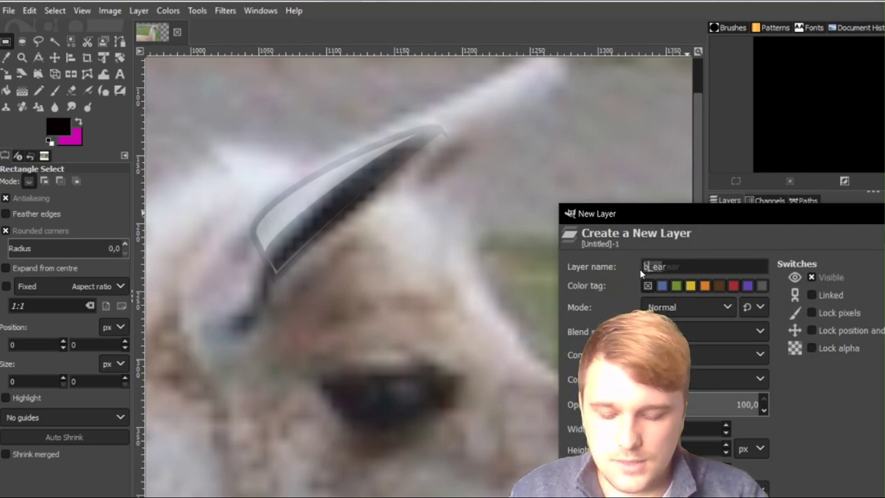
key("BackSpace")
key("BackSpace")
key("BackSpace")
key("BackSpace")
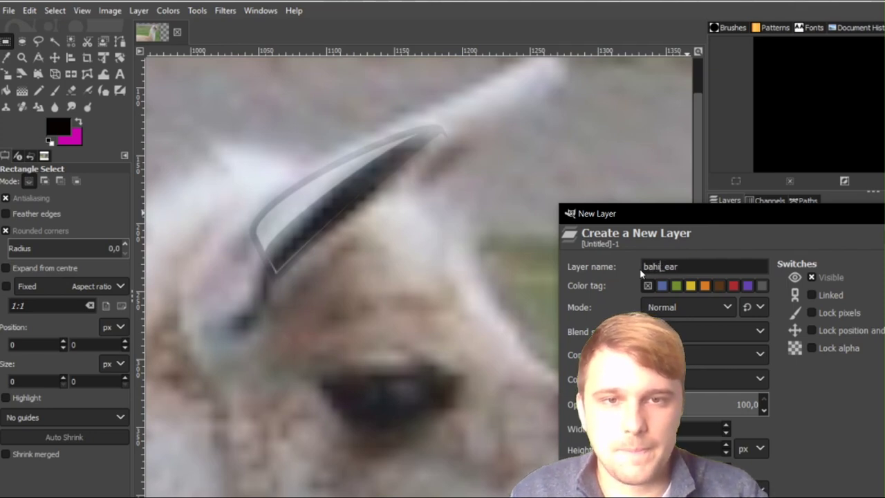
type("hind")
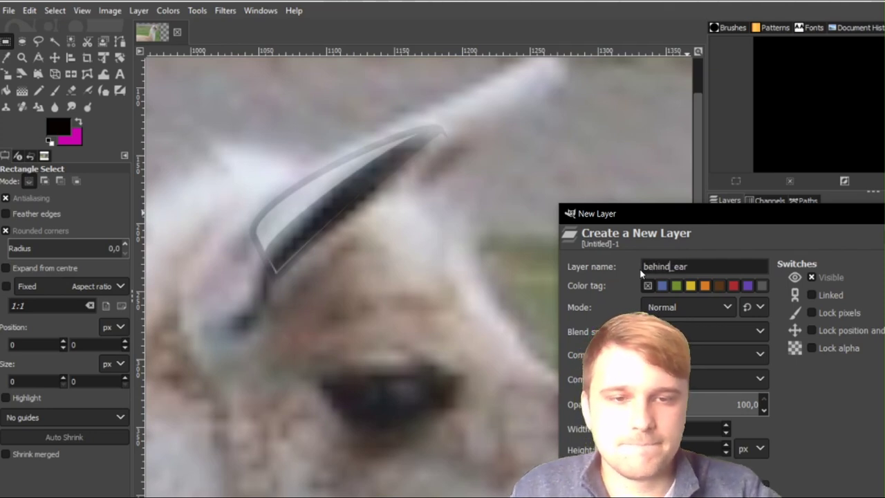
key("Return")
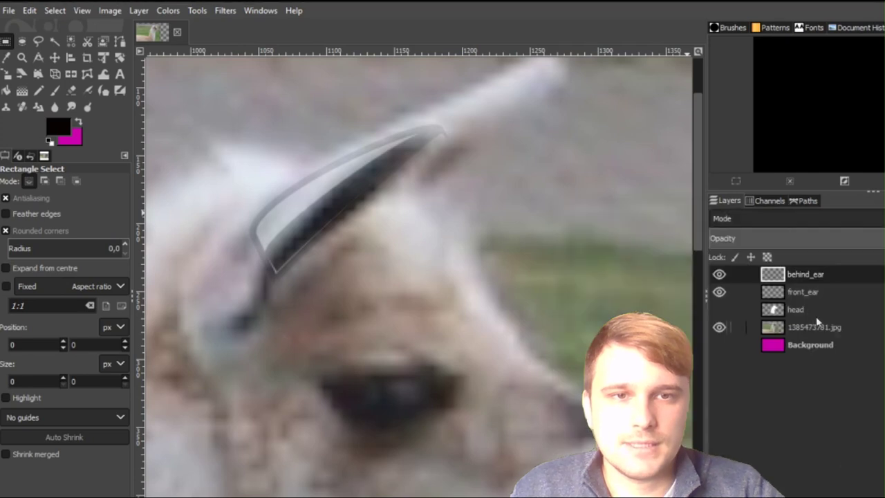
left_click(721, 293)
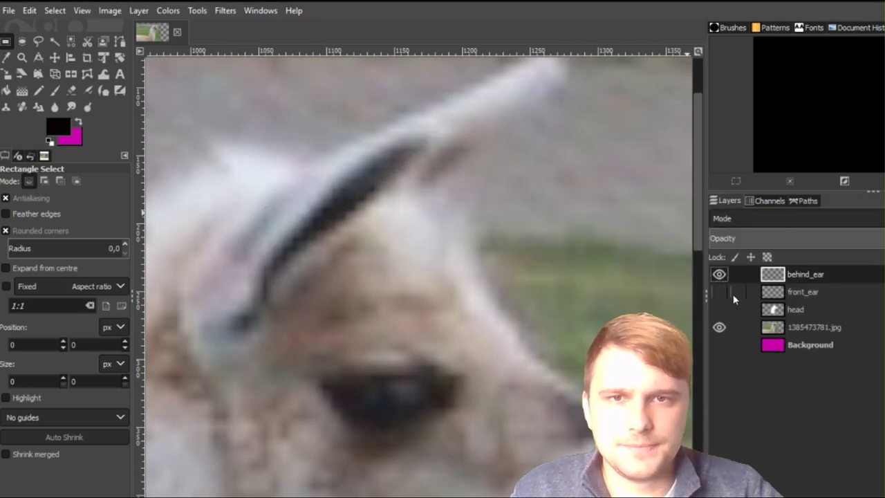
Trace the outline of the rear ear on the behind_ear layer with a closed three-point path running from its base to its tip.
scroll(445, 188, "up", 3)
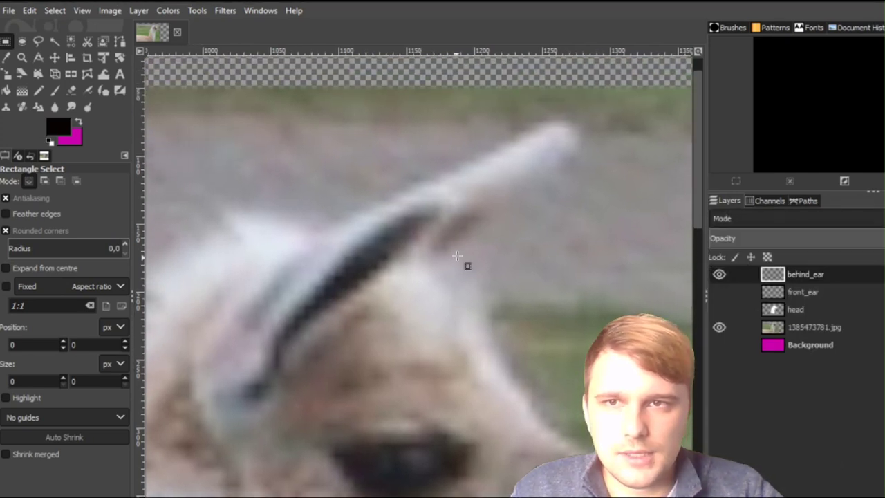
left_click(119, 41)
scroll(578, 299, "up", 2, "ctrl")
scroll(448, 256, "up", 1)
left_click(330, 279)
scroll(463, 226, "up", 3)
scroll(513, 263, "right", 2)
left_click(544, 166)
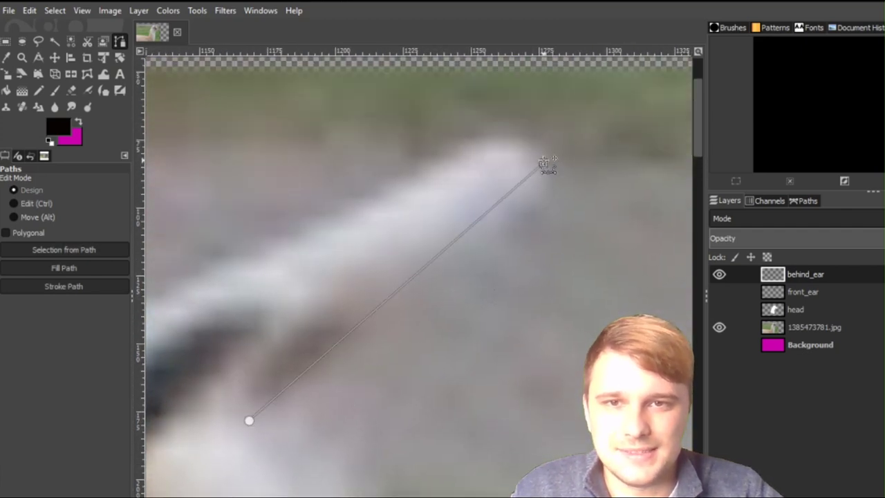
scroll(352, 241, "left", 6)
scroll(415, 235, "down", 2)
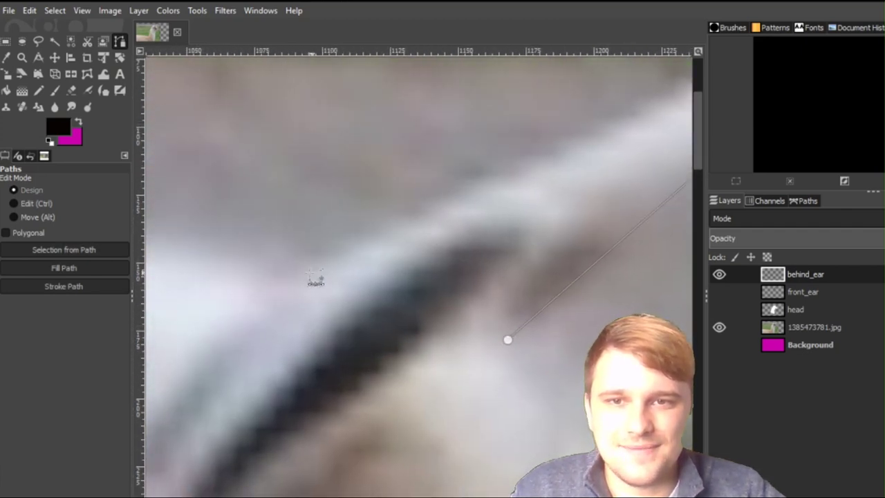
left_click(300, 274)
left_click_drag(442, 340, 497, 342)
key("ctrl+z")
left_click(483, 342)
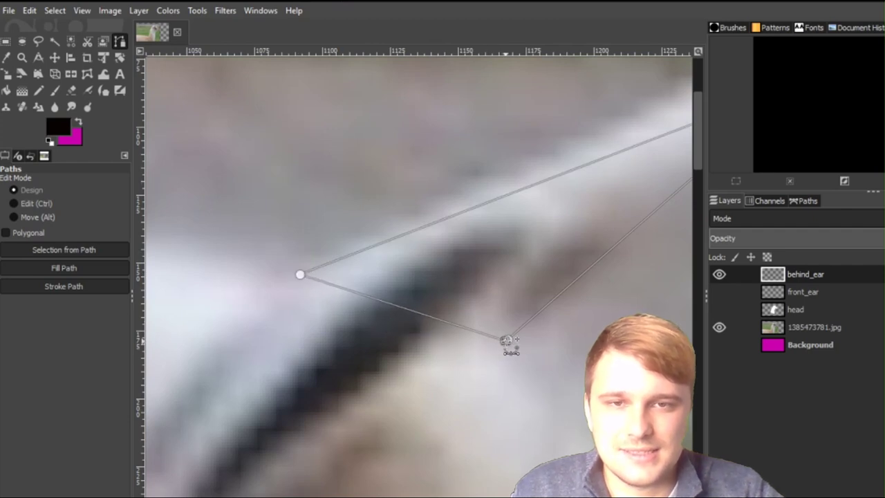
Bow the upper edge of the rear ear path outward to follow the photo and slightly adjust its lower edge.
scroll(552, 349, "right", 6)
scroll(553, 349, "up", 2)
left_click_drag(418, 234, 408, 198)
left_click_drag(402, 306, 393, 301)
scroll(470, 315, "left", 3)
scroll(169, 162, "down", 2)
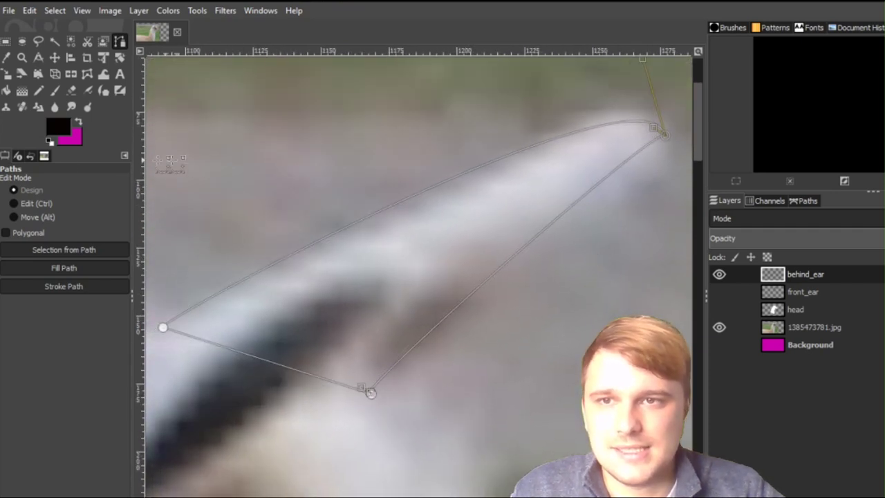
Set the foreground colour to white and fill the rear ear path with solid colour.
left_click(61, 128)
left_click(300, 369)
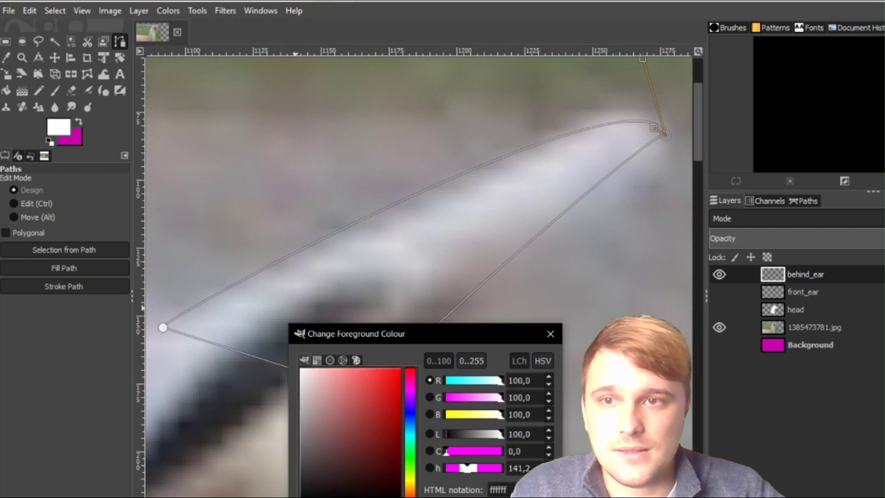
key("Return")
left_click(58, 270)
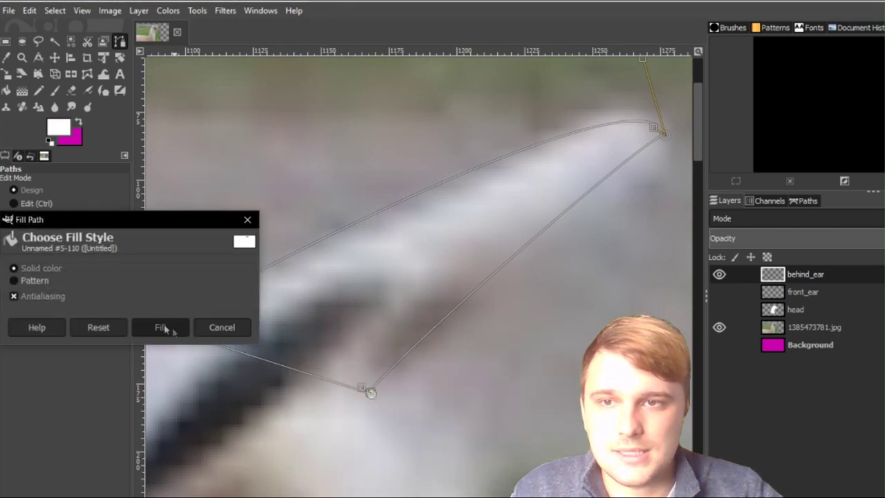
left_click(166, 328)
Set the foreground colour to black, stroke the rear ear path with a 5 px solid line, and leave the Paths tool.
left_click(65, 130)
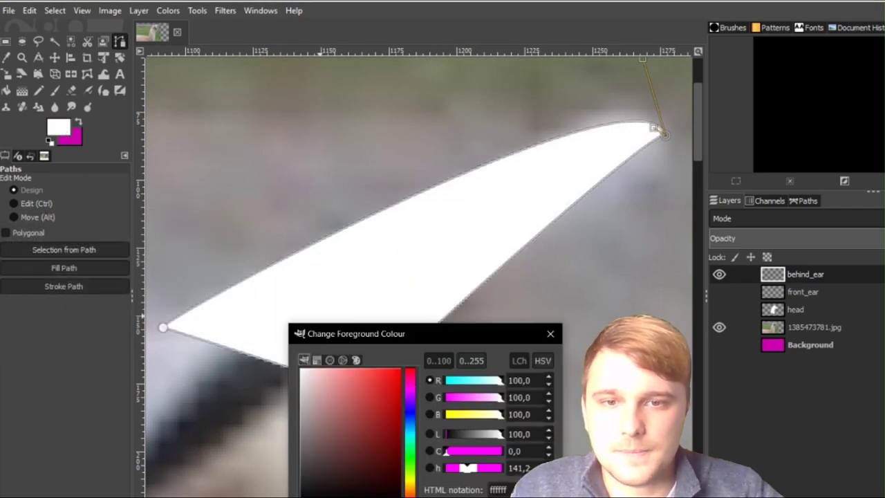
left_click(363, 483)
key("Return")
left_click(74, 289)
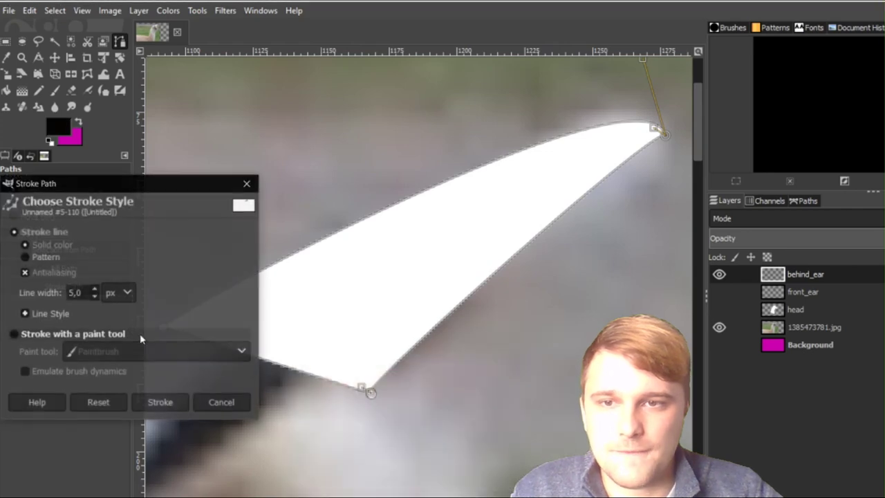
left_click(163, 402)
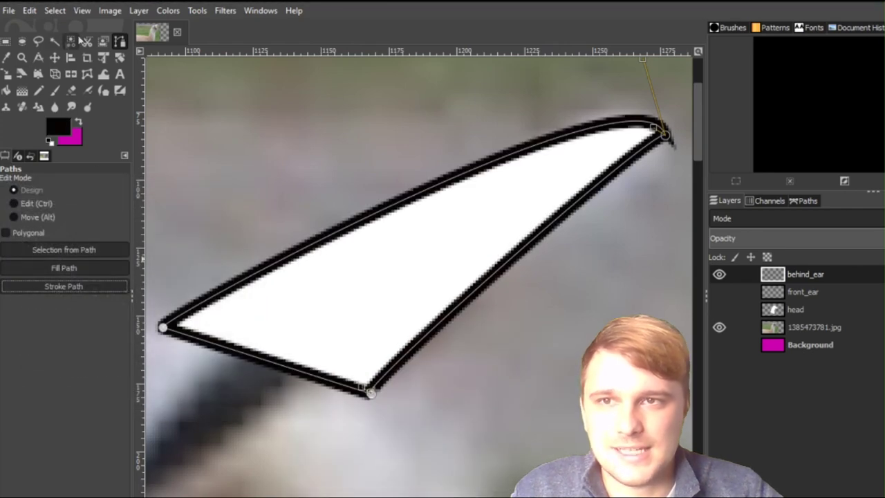
left_click(7, 41)
Lower the behind_ear layer's opacity and trace the ear's dark inner part with a closed three-point path, bowing its upper edge outward.
left_click(119, 41)
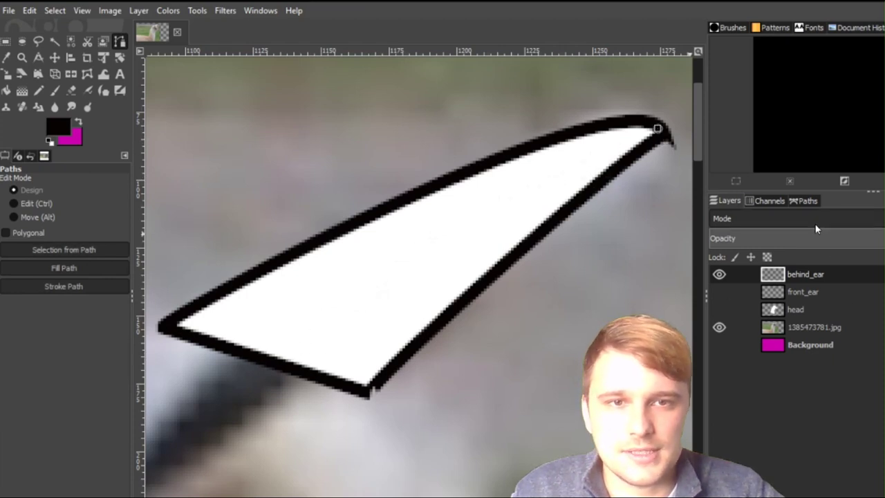
left_click(757, 238)
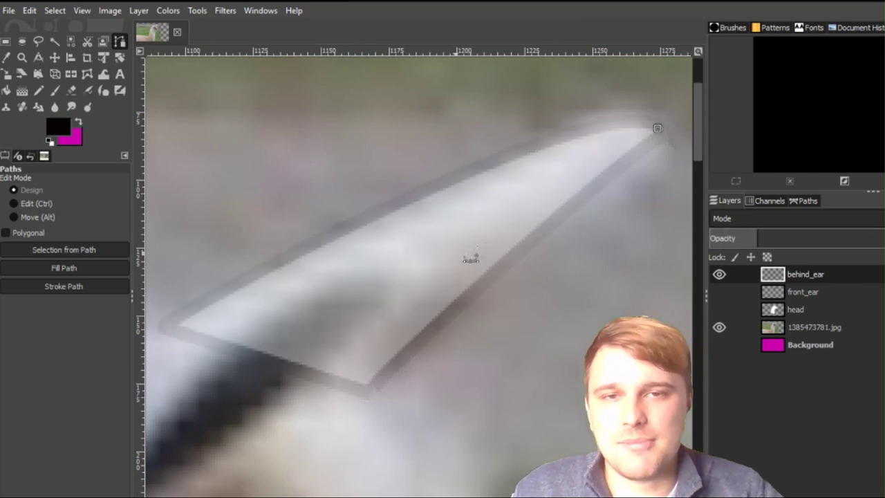
left_click(276, 353)
left_click(367, 385)
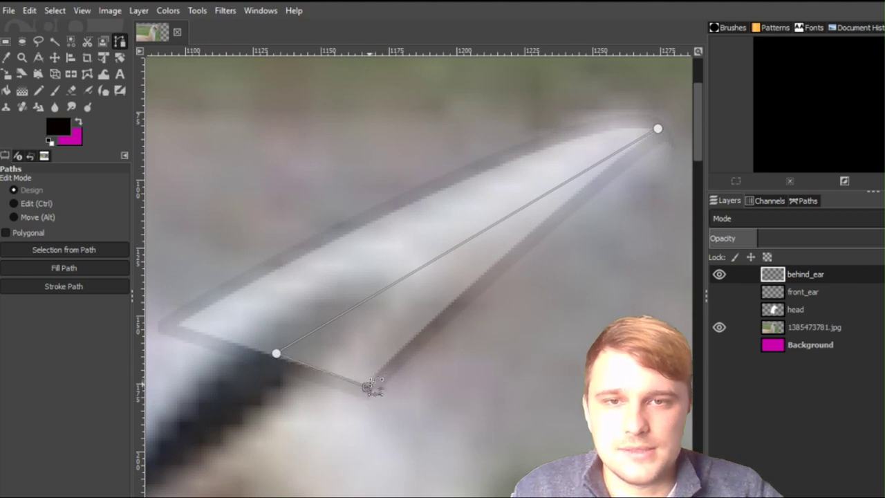
left_click(648, 147)
left_click_drag(651, 143, 657, 130)
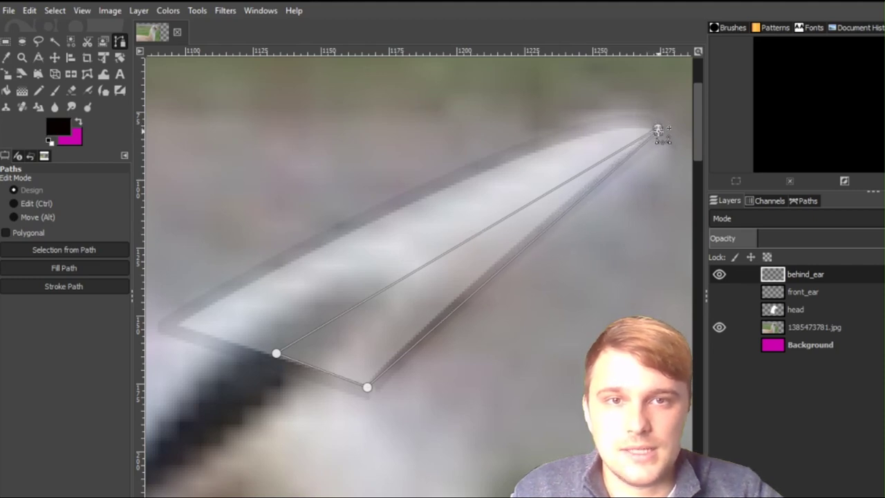
mouse_move(432, 273)
left_mouse_down()
mouse_move(412, 263)
mouse_move(432, 271)
left_mouse_up()
left_click_drag(472, 294, 468, 291)
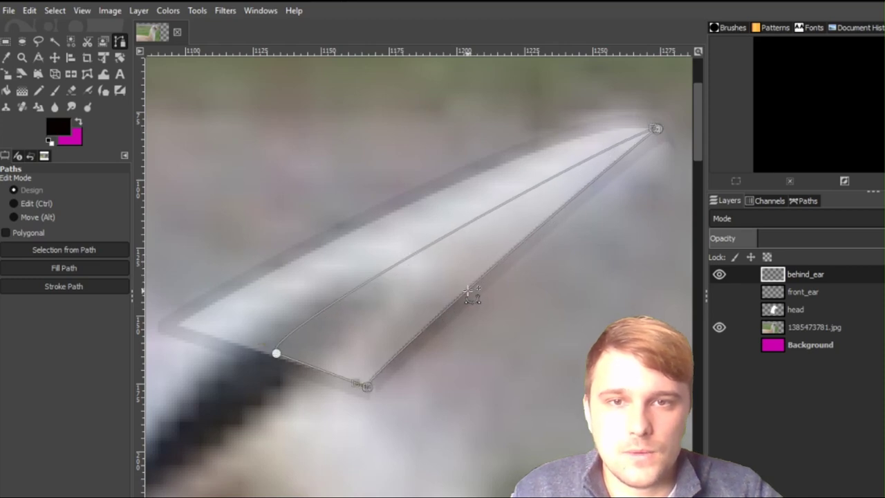
Fill the inner ear path with solid black, leave the Paths tool, and restore the behind_ear layer to full opacity.
left_click(73, 267)
left_click(166, 329)
left_click(5, 41)
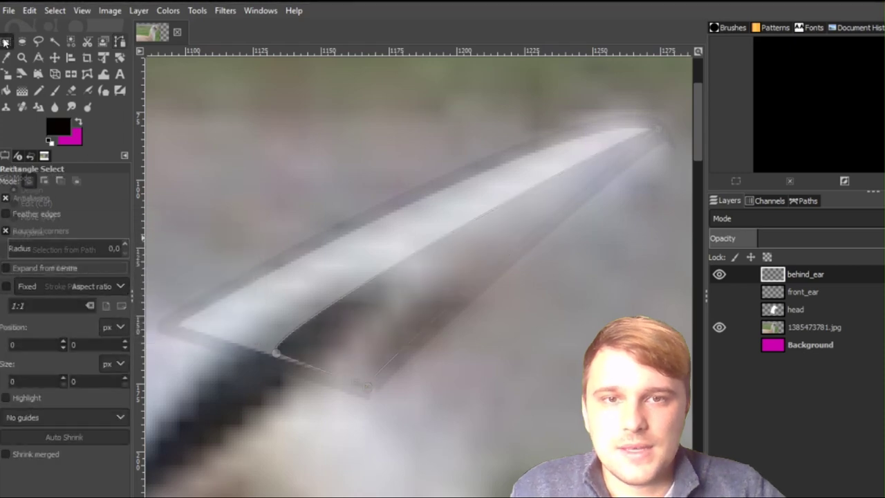
scroll(523, 241, "down", 2)
scroll(522, 241, "down", 3)
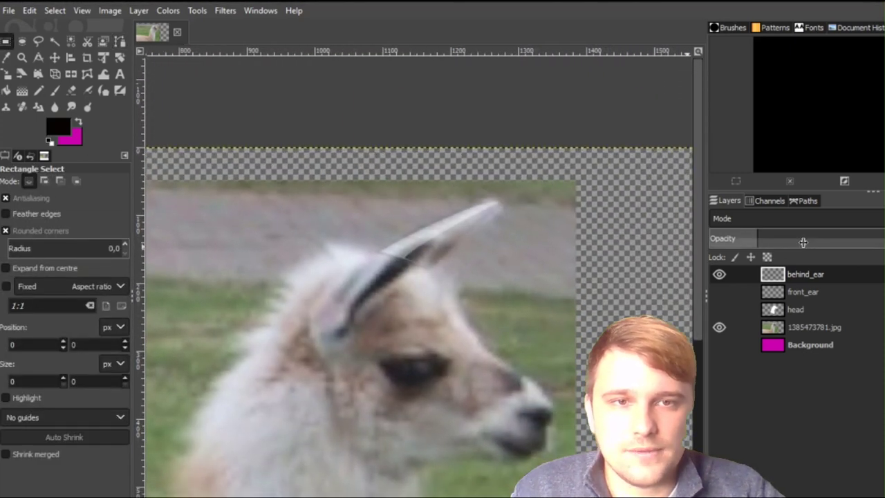
left_click_drag(788, 242, 884, 239)
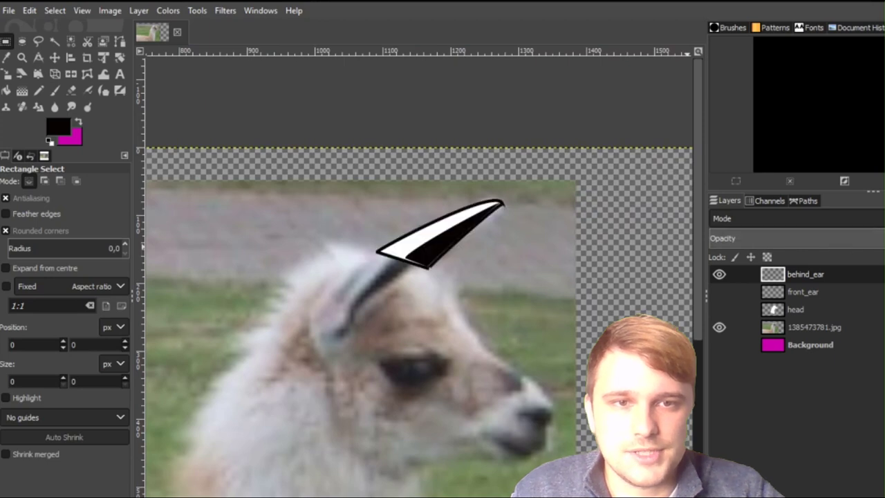
Restore the front_ear and head layers to full opacity and make both layers visible.
left_click(822, 292)
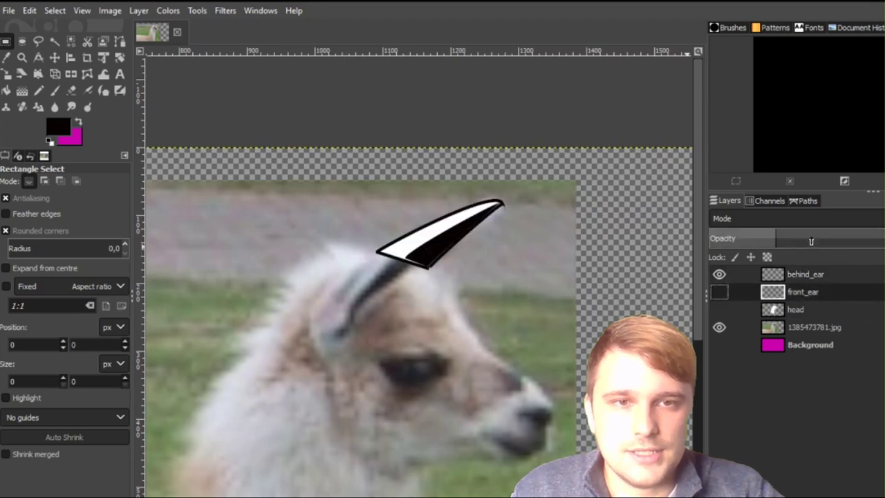
left_click(820, 309)
left_click(719, 292)
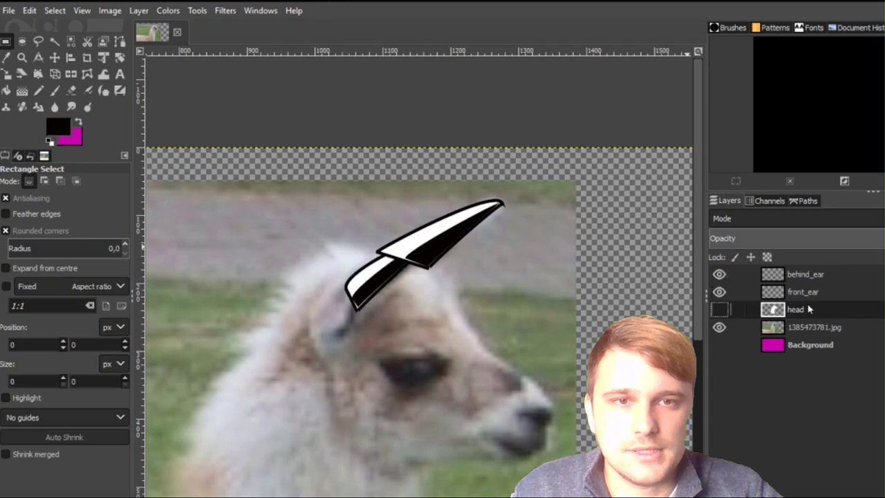
left_click(720, 310)
left_click_drag(316, 361, 282, 315)
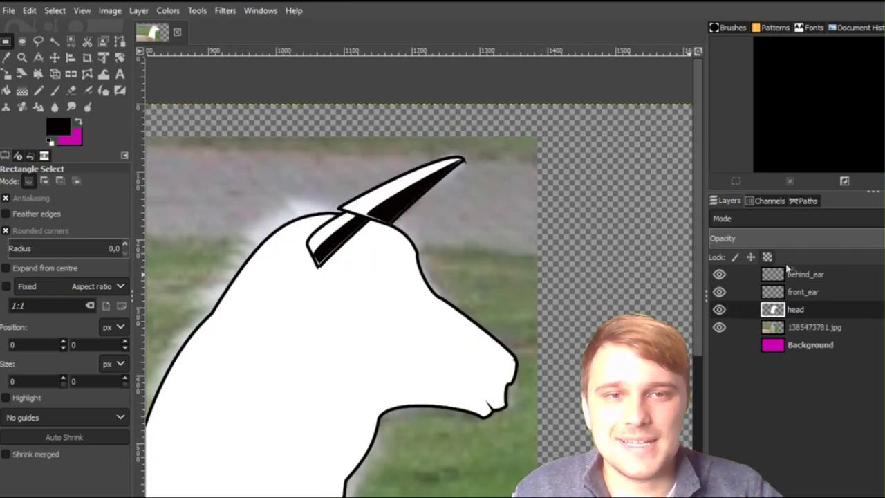
Place the behind_ear layer beneath the head layer and shift the ear down and left so only its tip shows behind the head.
left_click_drag(807, 275, 807, 317)
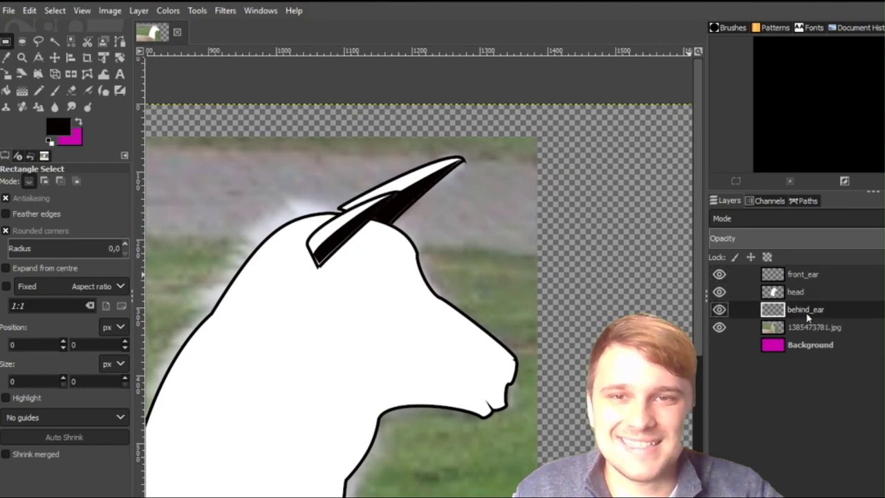
left_click_drag(489, 309, 466, 248)
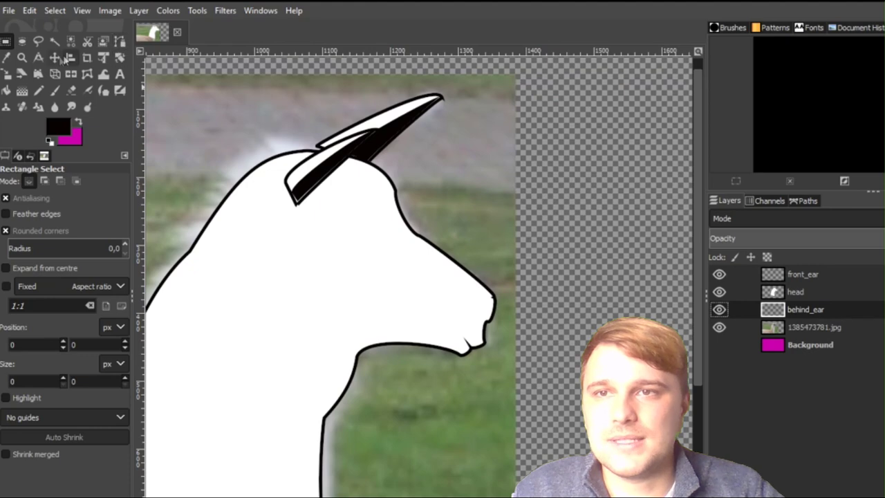
left_click(55, 57)
left_click_drag(225, 403, 224, 416)
left_click_drag(433, 169, 448, 151)
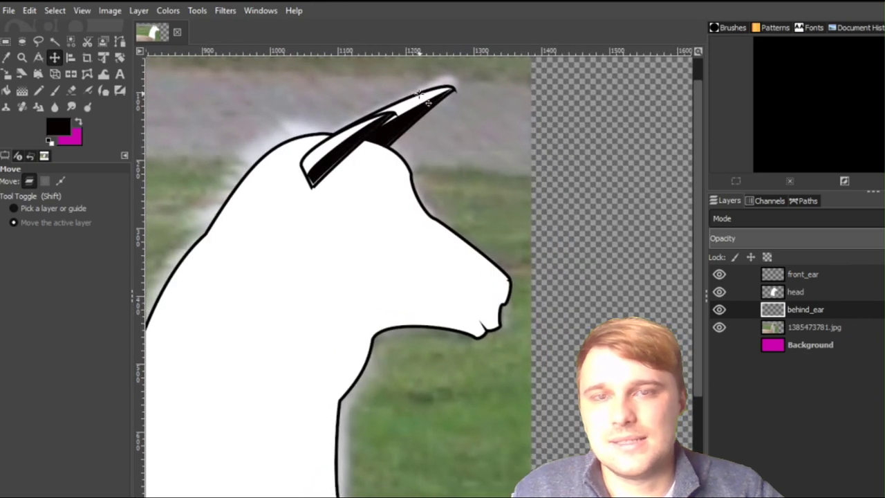
left_click_drag(239, 400, 212, 428)
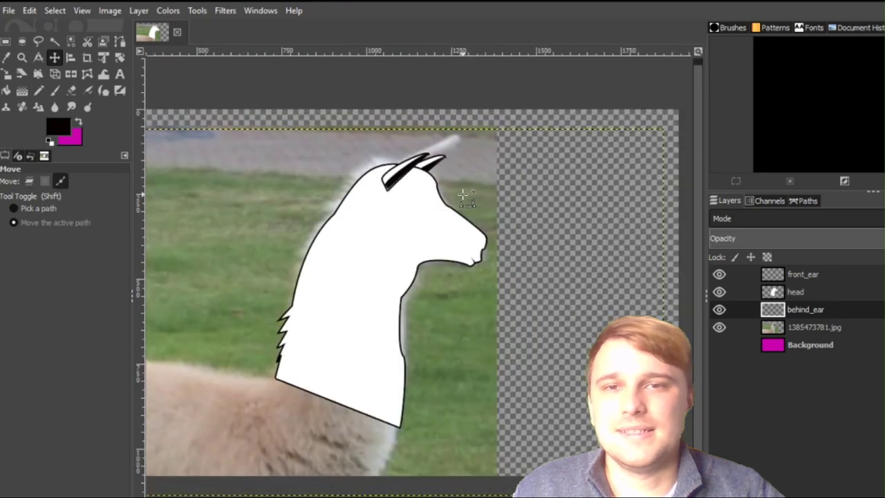
left_click_drag(503, 201, 483, 202)
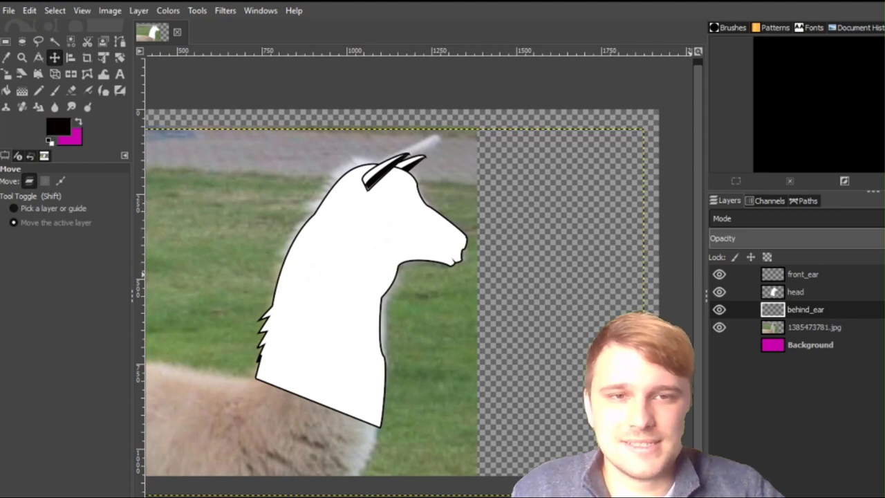
Create a new layer named headPaint and place it above the front_ear layer.
left_click(719, 488)
type("head")
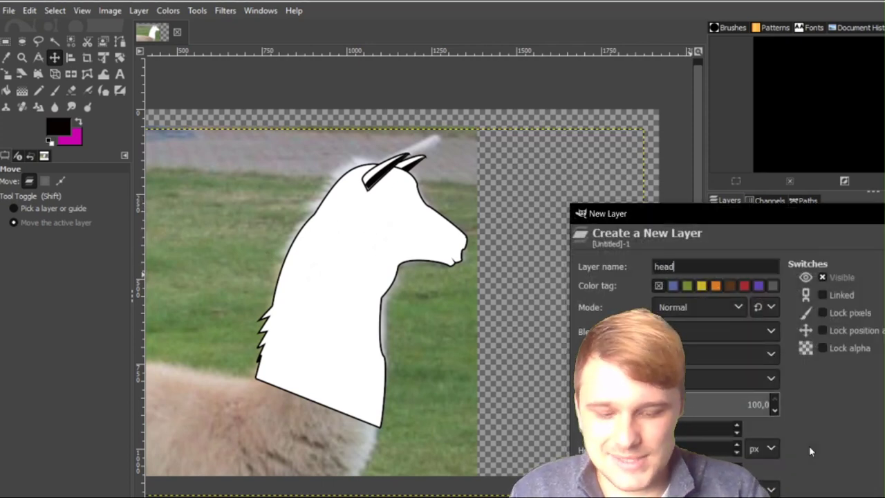
type("Paint")
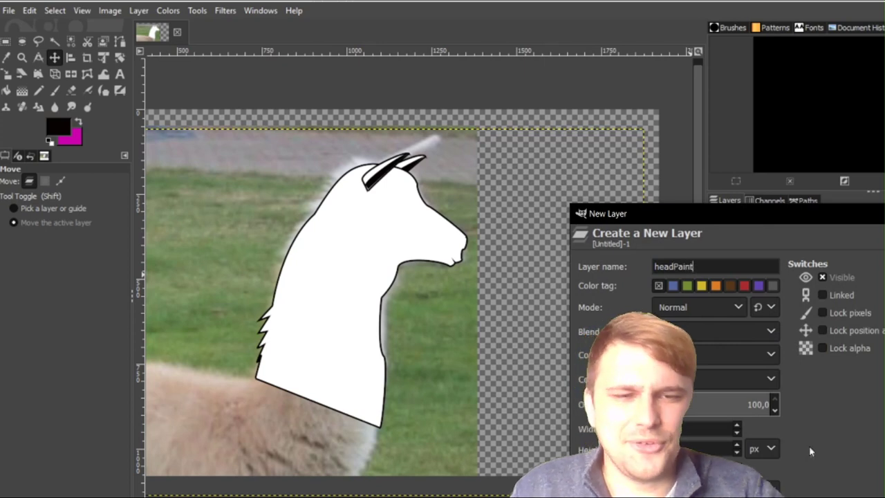
key("Return")
left_click_drag(803, 310, 800, 271)
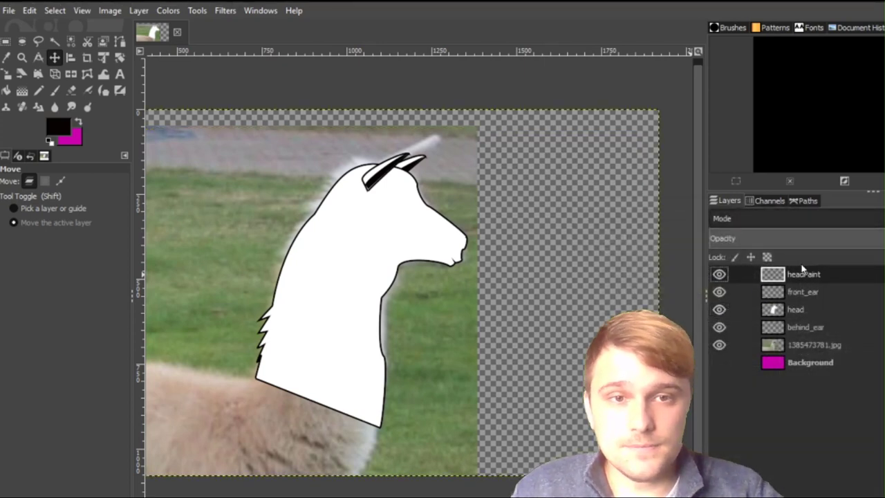
Lower the head layer's opacity and hide the front_ear and behind_ear layers, ready for tracing the head with the Paths tool.
left_click(800, 309)
left_click_drag(769, 238, 754, 239)
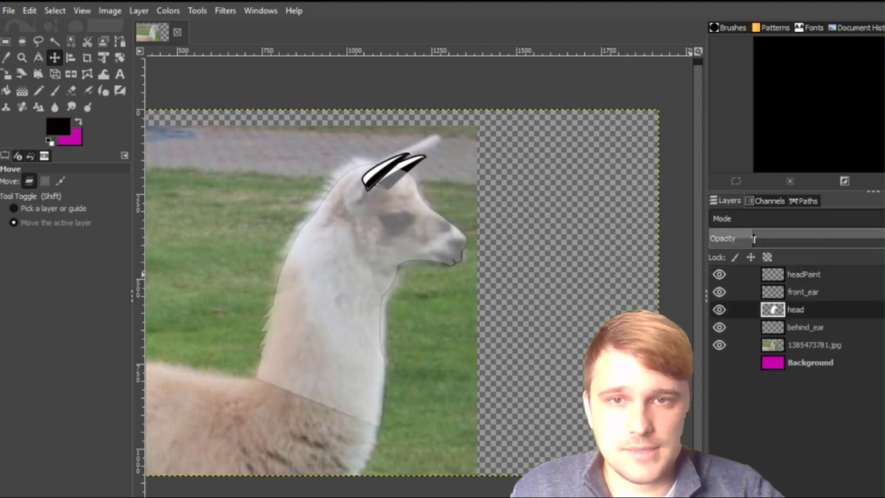
scroll(404, 259, "up", 2, "ctrl")
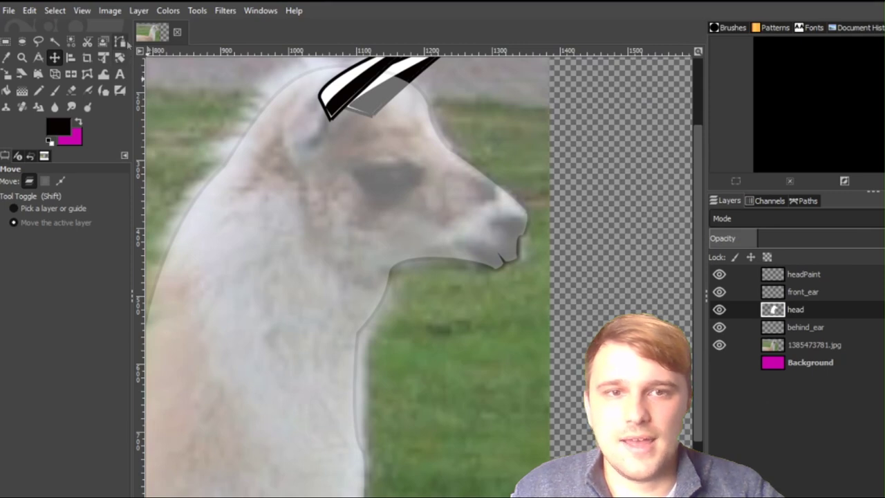
left_click(720, 291)
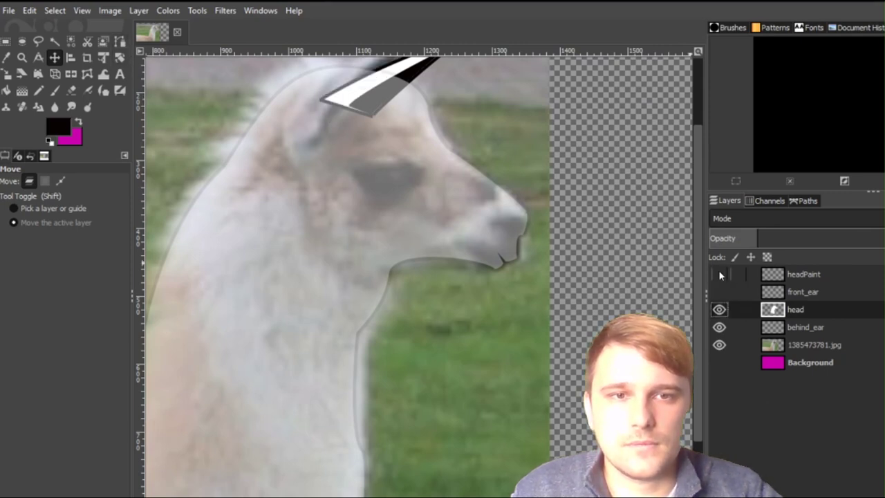
left_click(719, 275)
left_click(719, 292)
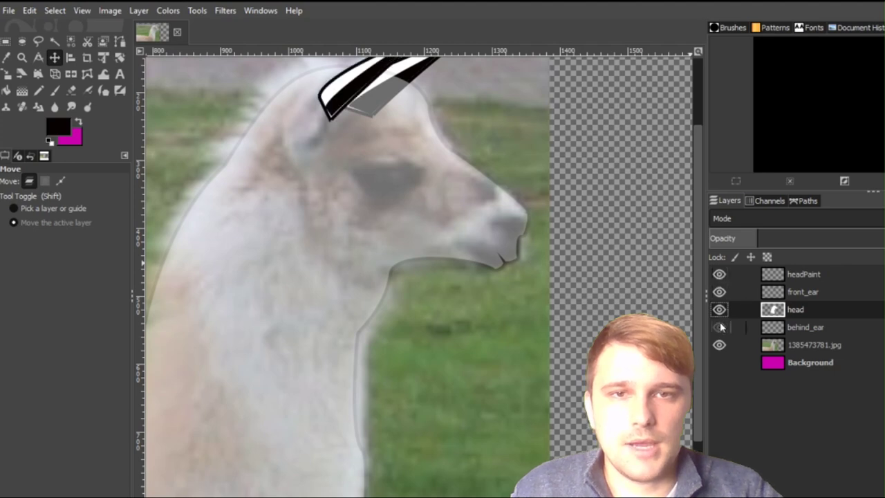
left_click(719, 327)
left_click(719, 292)
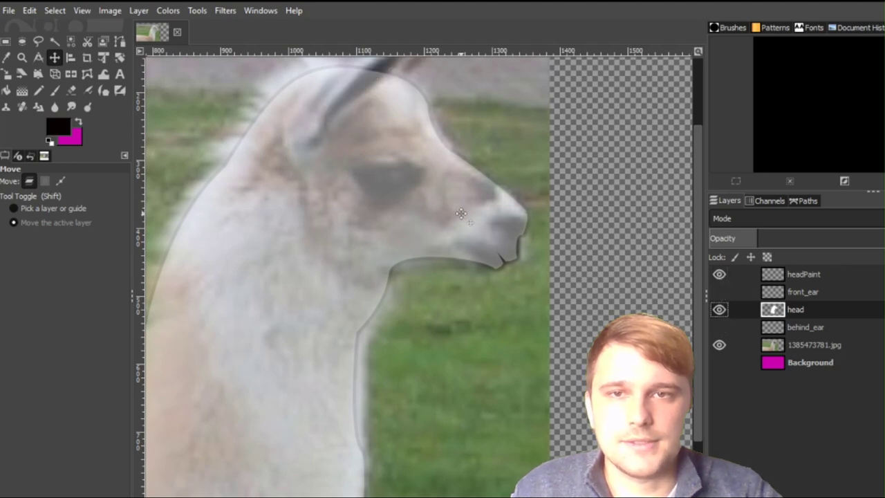
left_click_drag(461, 213, 481, 337)
left_click(121, 41)
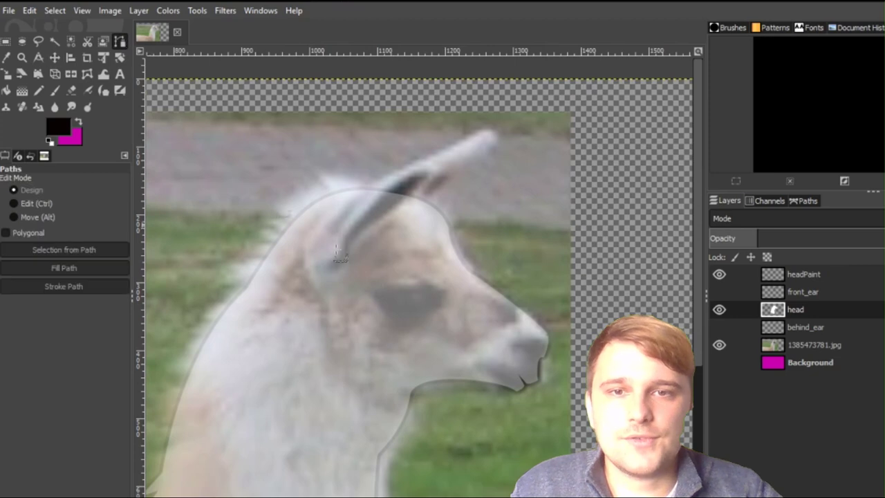
Start a path on the llama's face, placing anchors along the nose bridge, around the muzzle and cheek, and back to the rear of the head.
scroll(420, 351, "up", 2)
left_click_drag(564, 291, 601, 379)
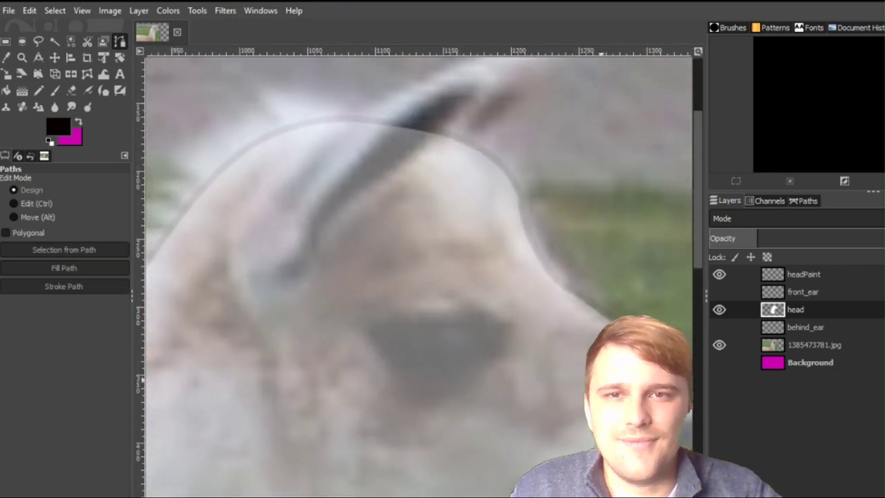
left_click_drag(535, 322, 463, 263)
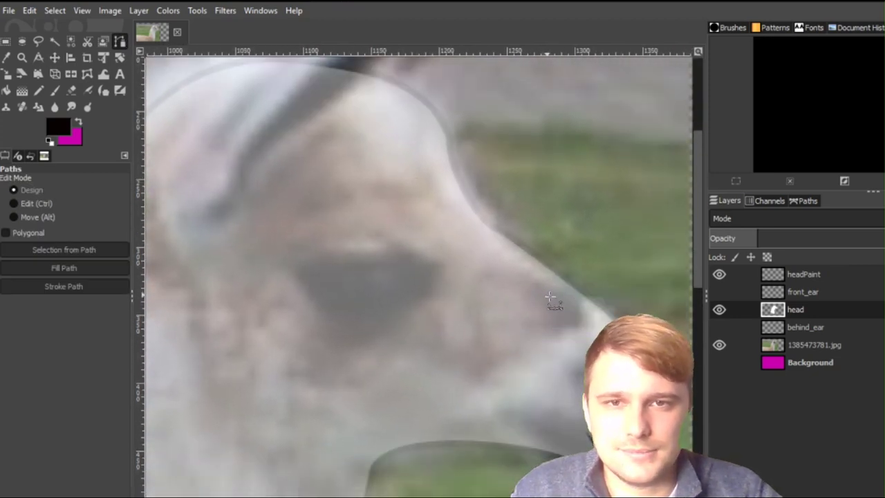
left_click(453, 205)
left_click(534, 268)
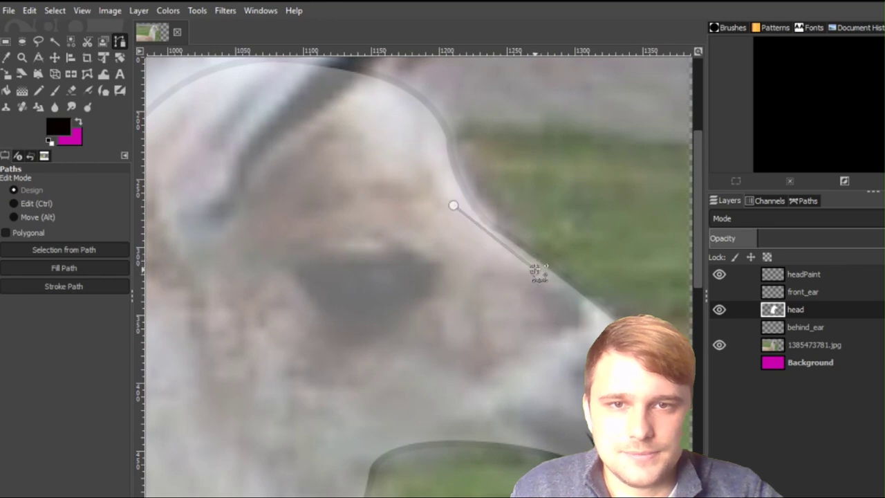
left_click_drag(535, 270, 585, 305)
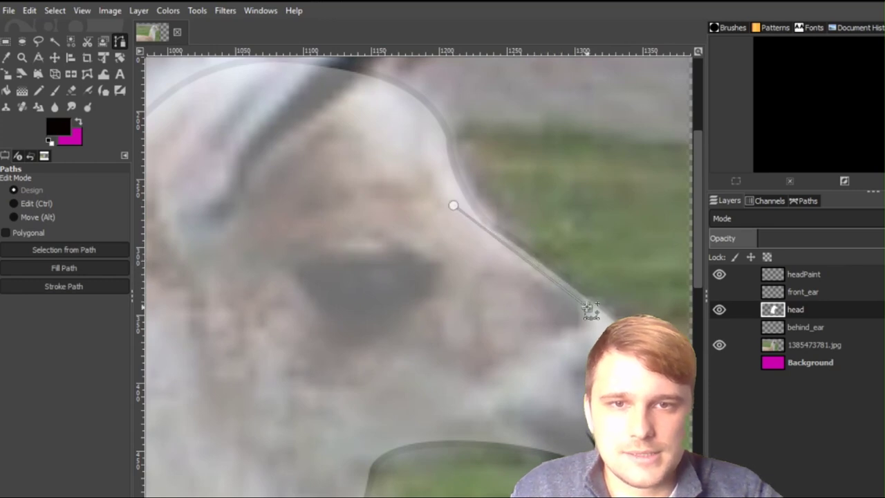
left_click(491, 373)
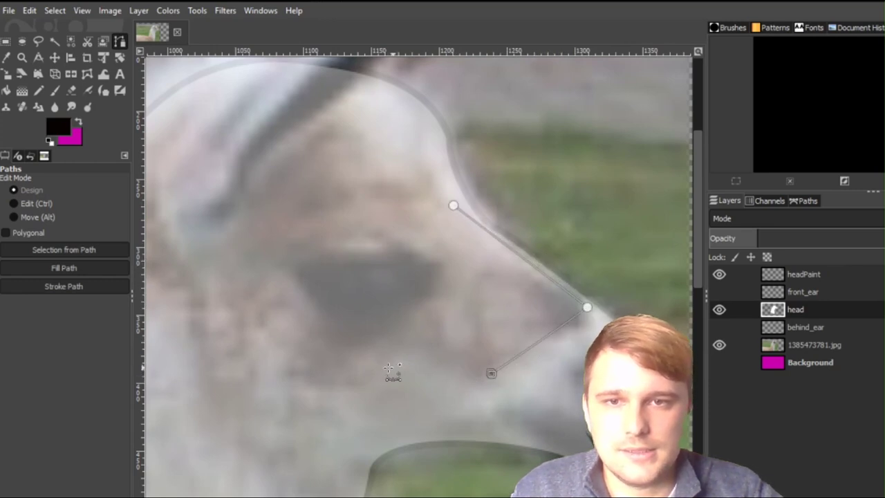
left_click(381, 355)
left_click(260, 356)
left_click_drag(294, 364, 576, 388)
left_click(443, 316)
left_click(379, 265)
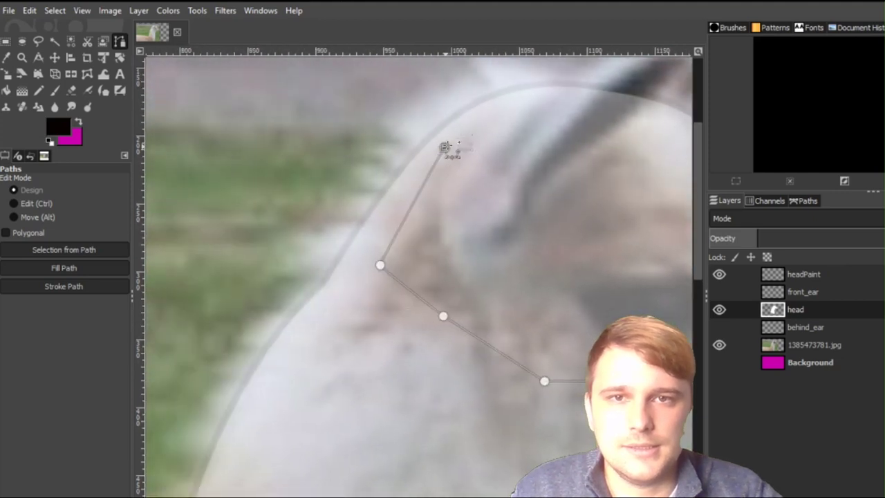
Continue the face-patch path up the back of the head, across the crown and down the forehead, closing it at the nose bridge.
left_click_drag(444, 148, 456, 139)
scroll(503, 122, "right", 2)
key("ctrl+z")
left_click(399, 134)
left_click(445, 121)
left_click(549, 149)
left_click(584, 174)
left_click(590, 198)
left_click(603, 216)
left_click(633, 232)
Curve the face-patch path's segments at the muzzle, along the jaw and under the cheek.
left_click_drag(661, 286, 441, 220)
left_click_drag(501, 320, 522, 327)
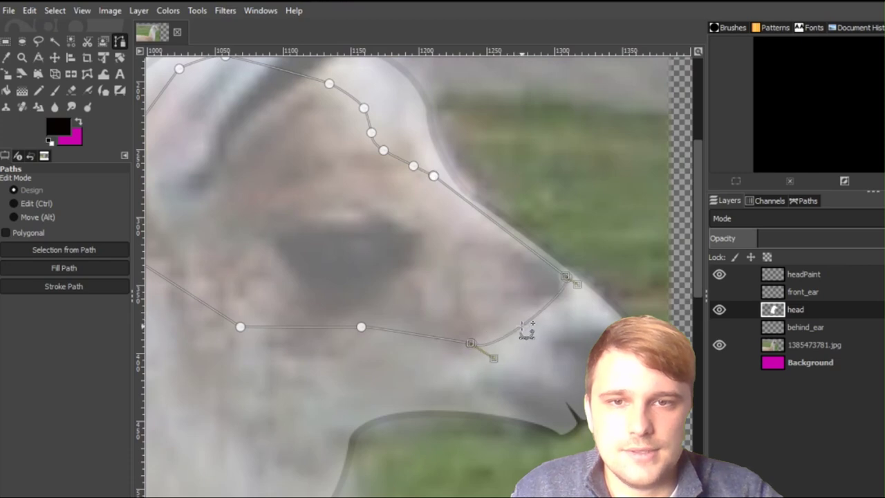
left_click_drag(417, 335, 416, 325)
left_click_drag(299, 326, 426, 374)
left_click_drag(322, 340, 313, 349)
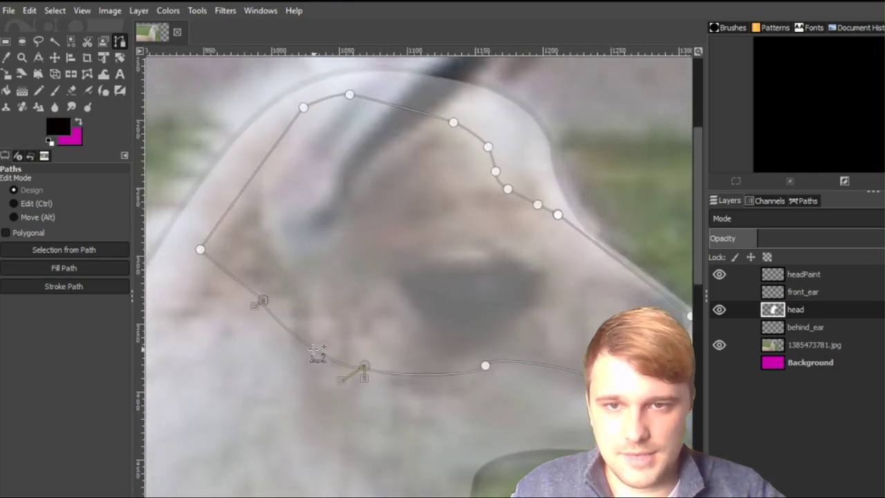
Curve the face-patch path's remaining segments at the back of the head, along the crown and down the nose bridge.
scroll(316, 352, "left", 2)
scroll(290, 311, "up", 1)
left_click_drag(275, 287, 282, 281)
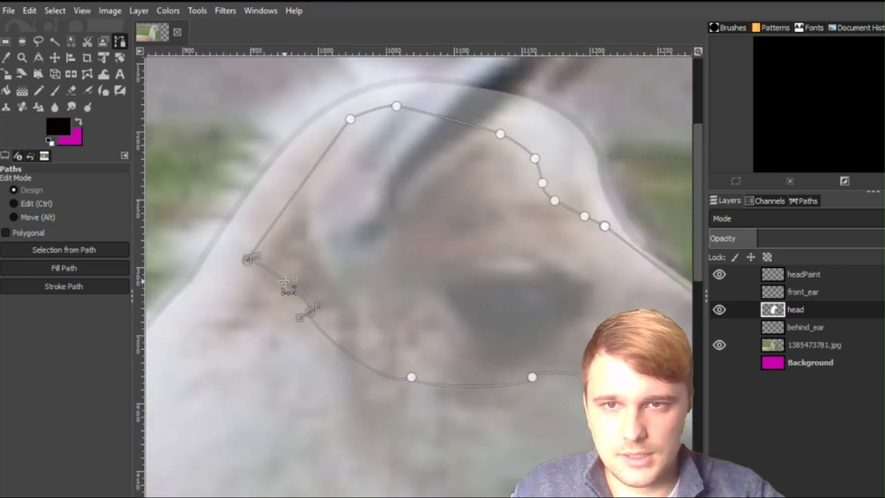
left_click(291, 200)
key("ctrl+z")
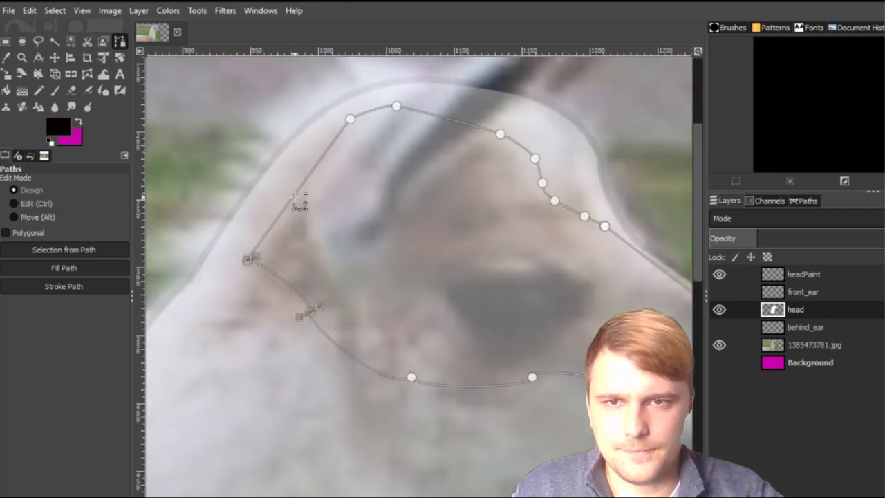
left_click_drag(298, 201, 291, 198)
left_click(446, 118)
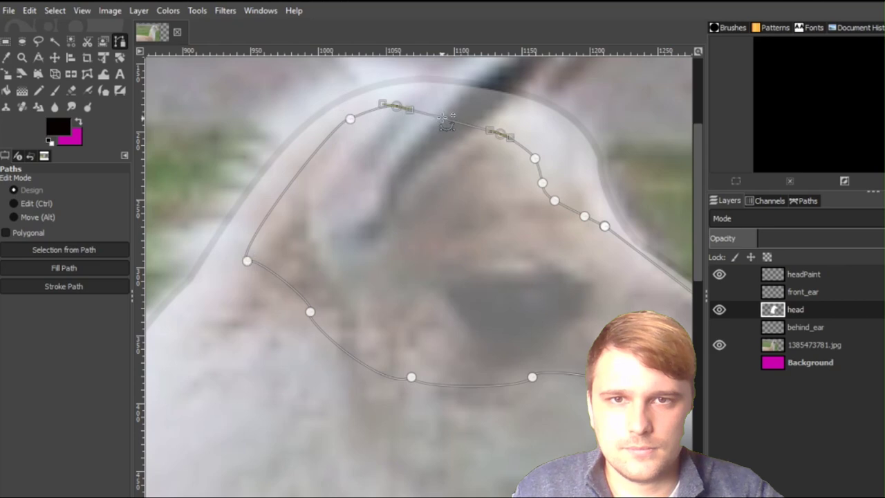
scroll(606, 277, "right", 3)
left_click(557, 275)
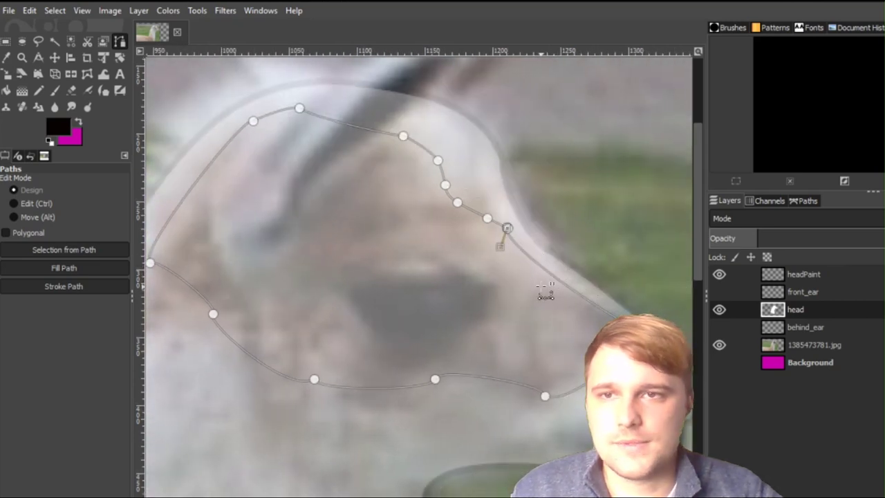
Set the foreground colour to a light orange-tan with R 91.9, G 70.4 and B 38.2.
left_click(58, 133)
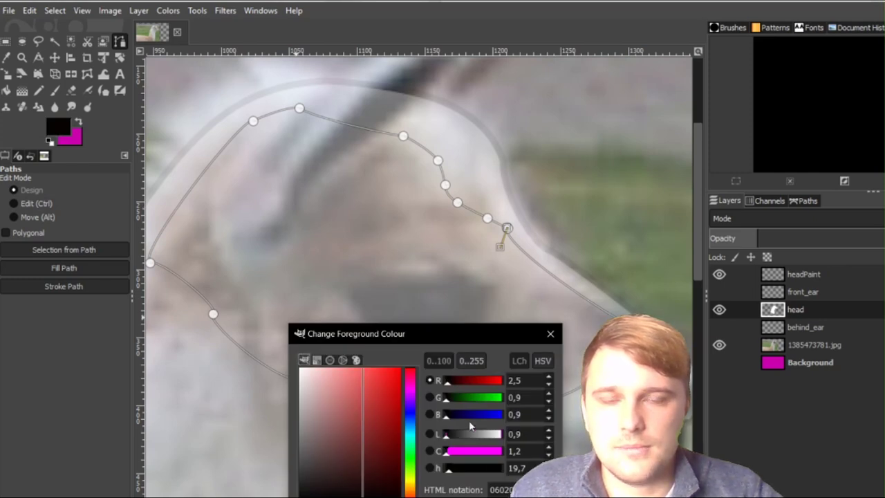
type("9c8e06")
key("Return")
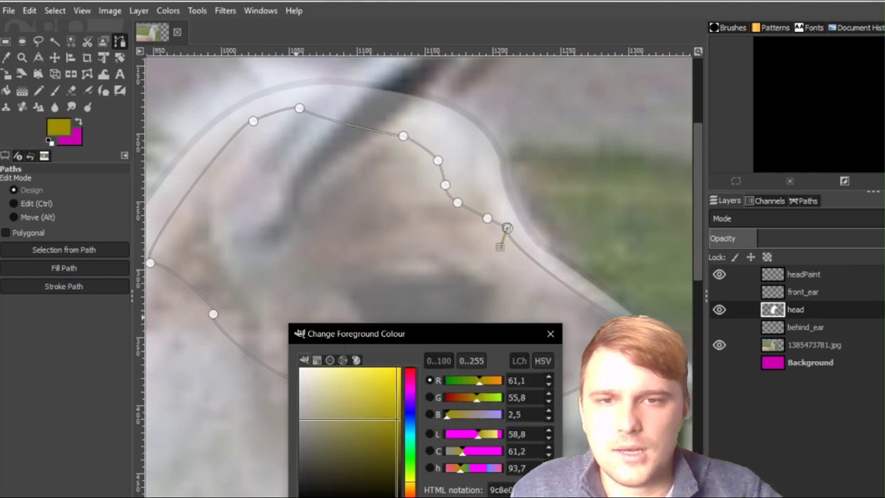
left_click(497, 380)
left_click_drag(384, 382, 358, 377)
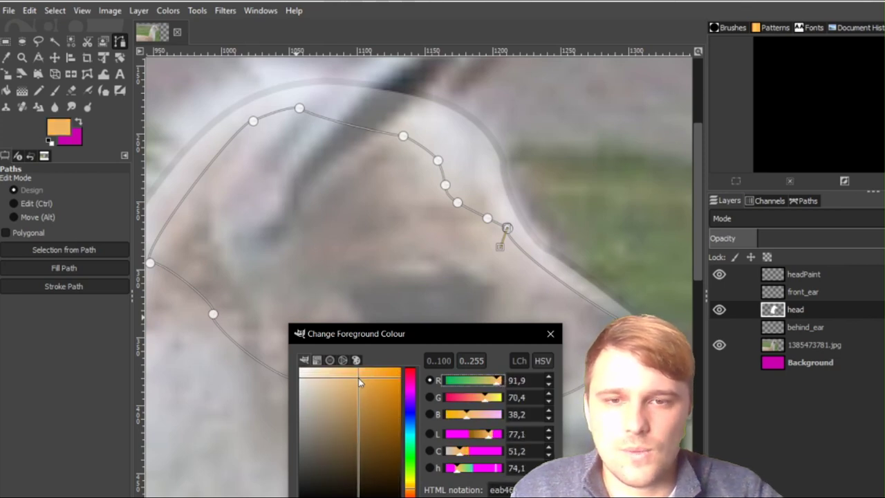
key("Return")
Fill the face-patch path with the solid foreground colour on the headPaint layer.
left_click(102, 273)
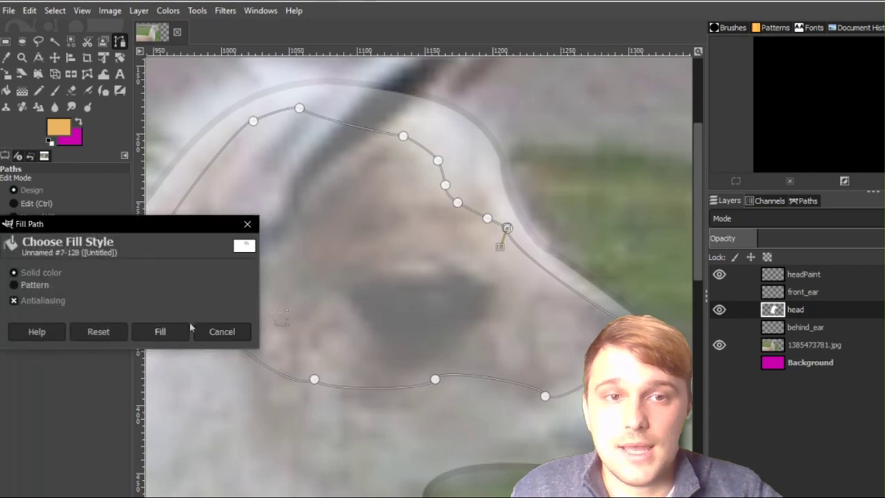
left_click(234, 331)
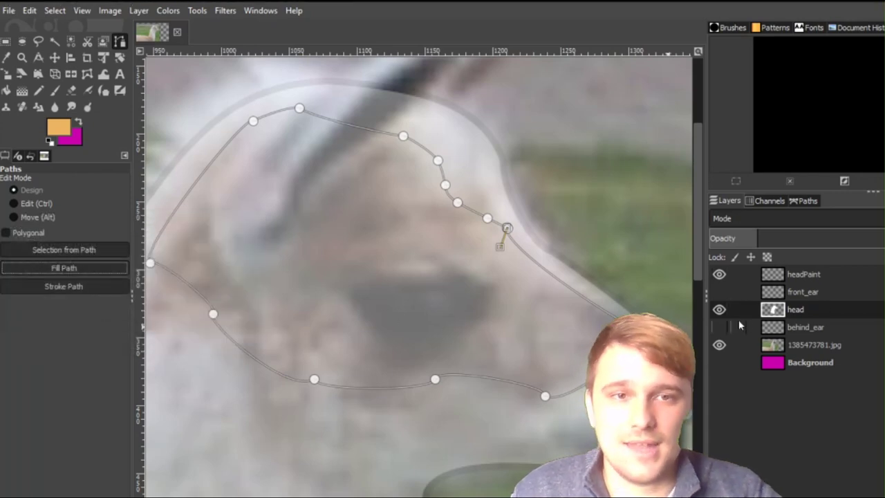
left_click(815, 276)
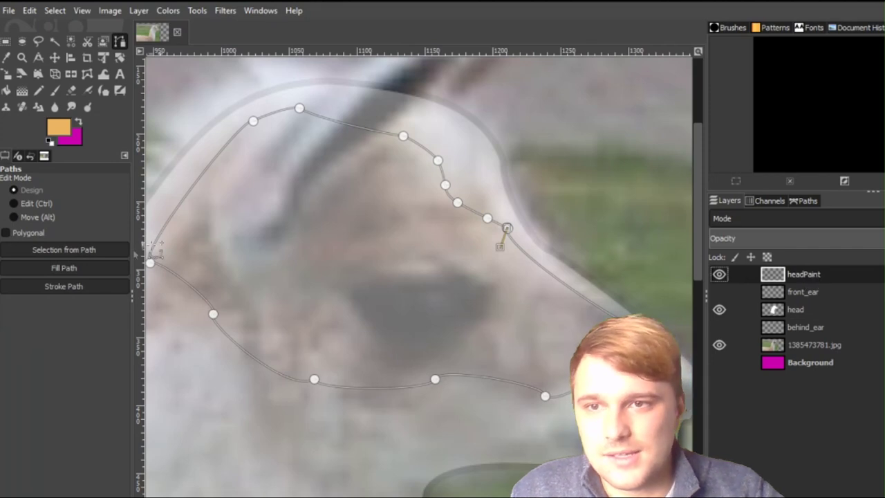
left_click(82, 269)
left_click(159, 326)
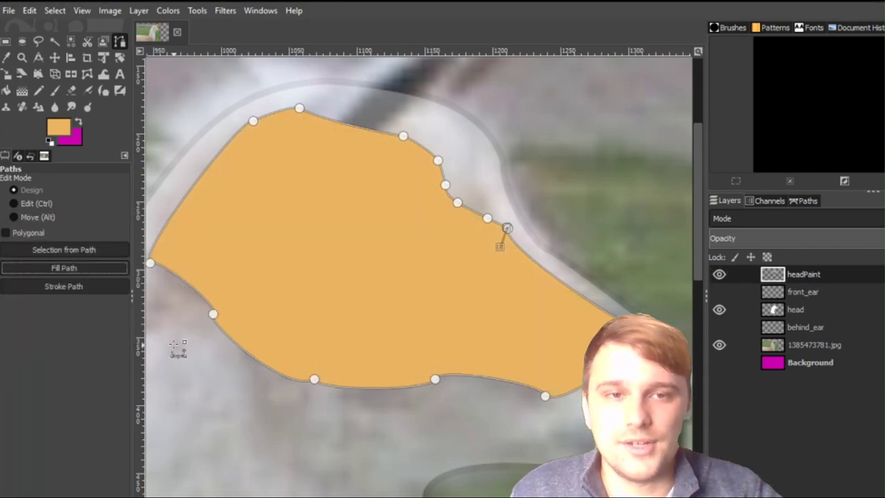
Make the front_ear and behind_ear layers visible and restore the head layer to full opacity.
left_click(719, 292)
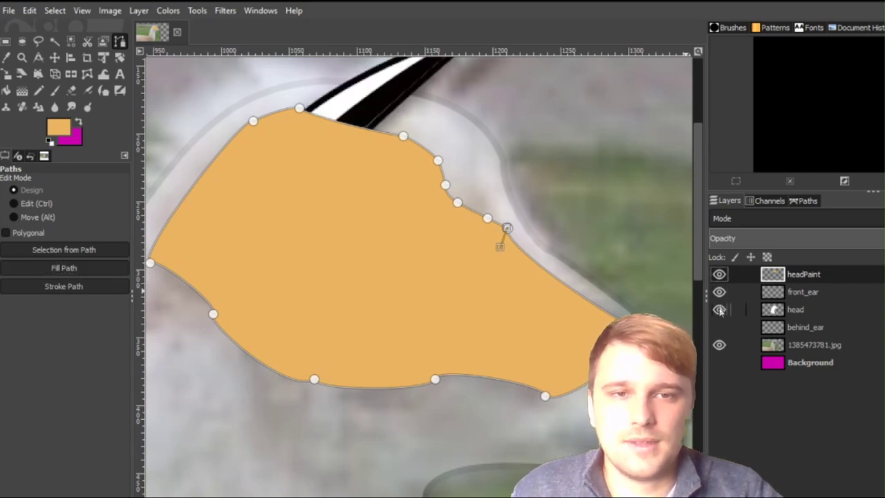
left_click(719, 327)
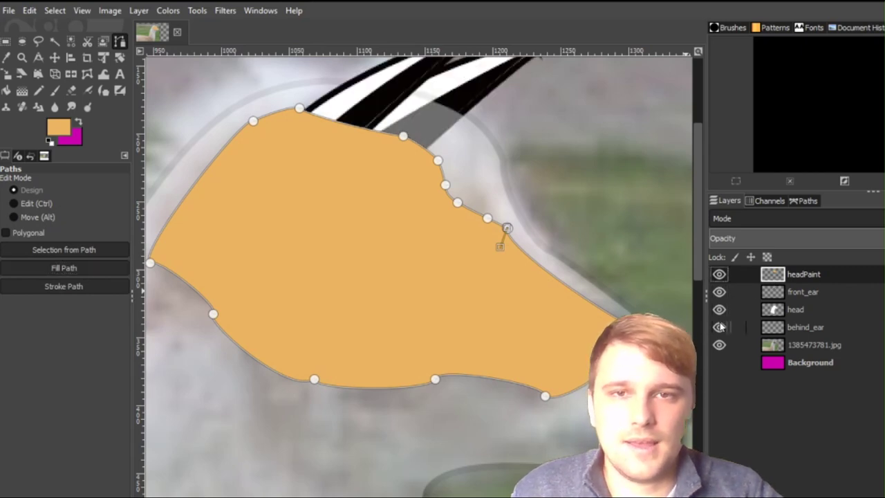
left_click(796, 311)
left_click_drag(809, 241, 882, 242)
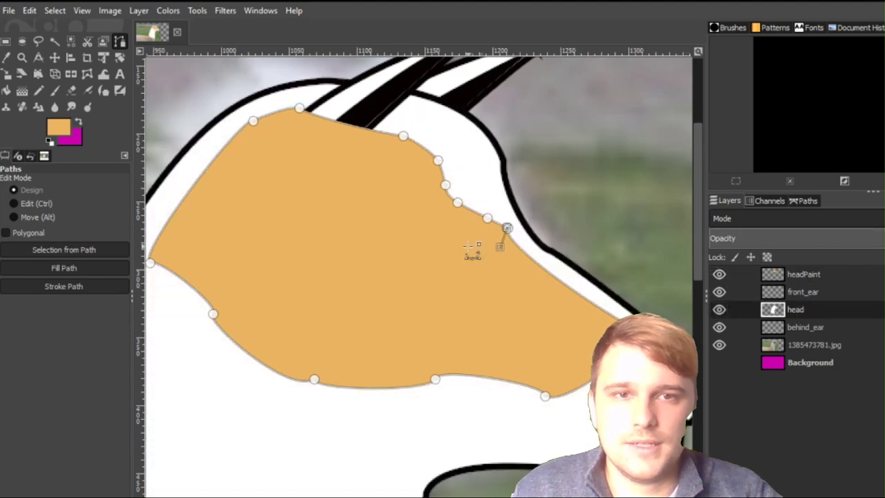
Move the headPaint layer beneath front_ear, dismiss the finished path and get the Paths tool ready again.
left_click_drag(808, 279, 811, 305)
scroll(416, 271, "down", 1)
scroll(416, 271, "down", 2)
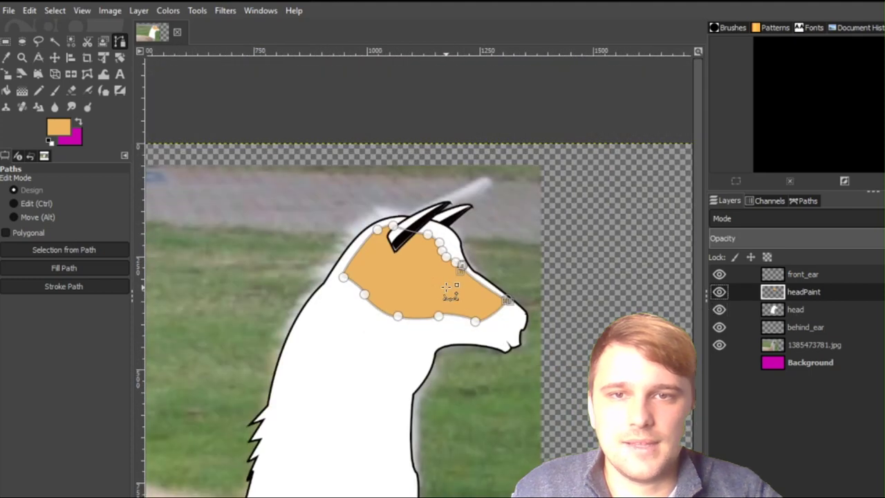
left_click(6, 41)
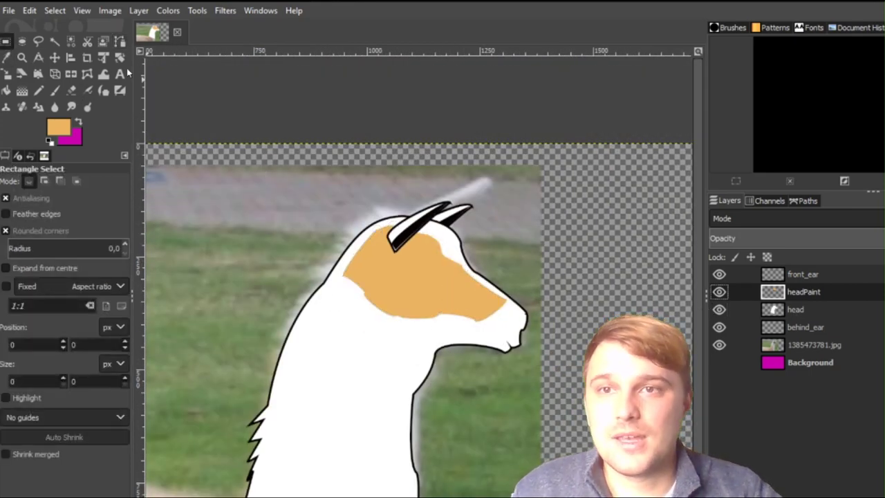
left_click(119, 41)
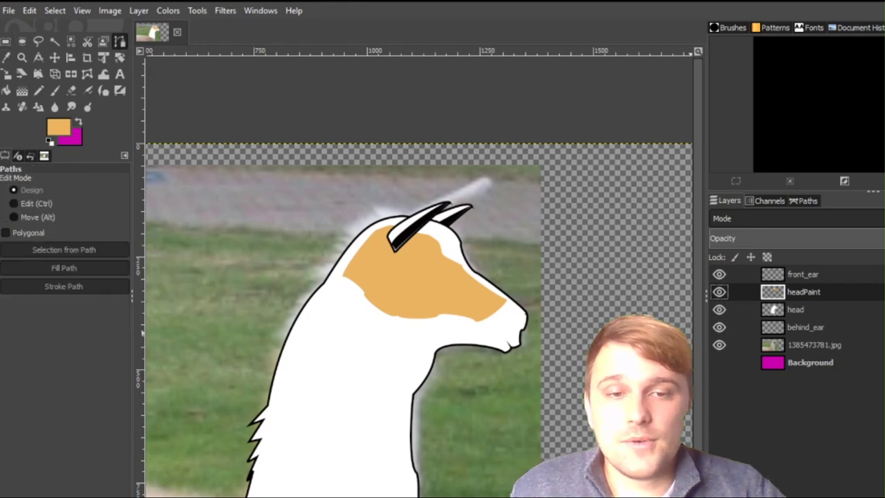
Create a new layer named eye and place it above the front_ear layer.
key("shift+ctrl+n")
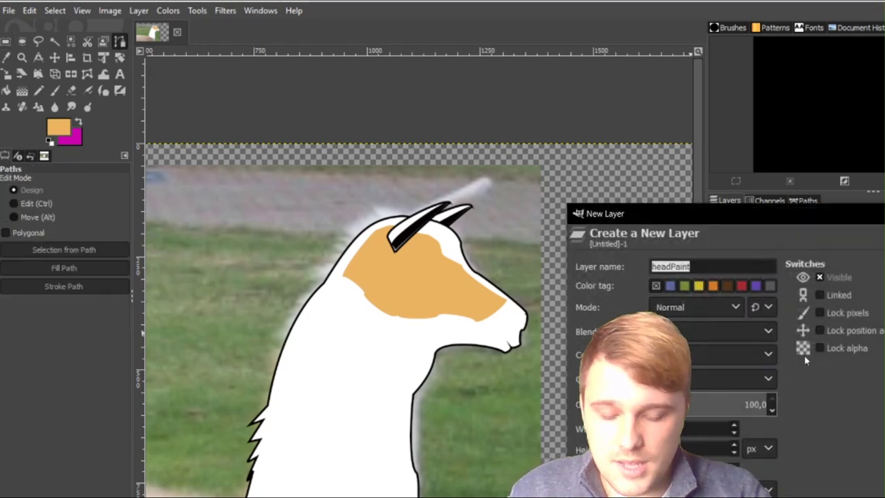
type("eye")
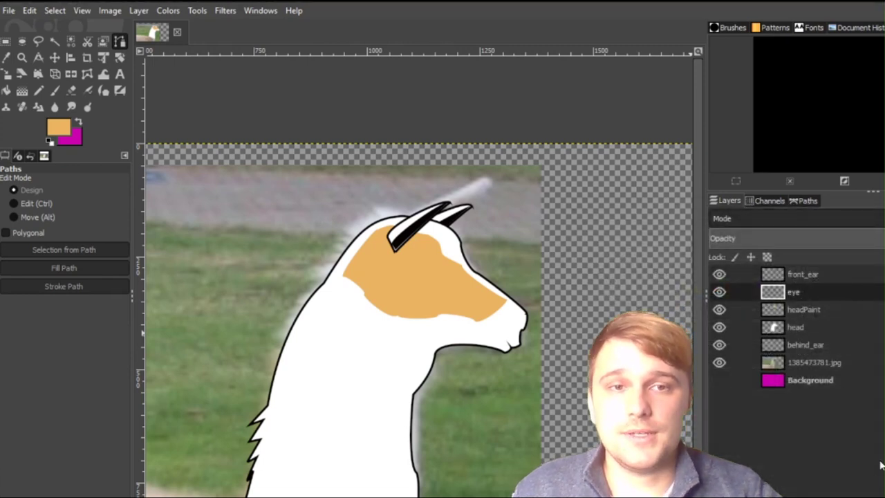
left_click_drag(801, 291, 813, 271)
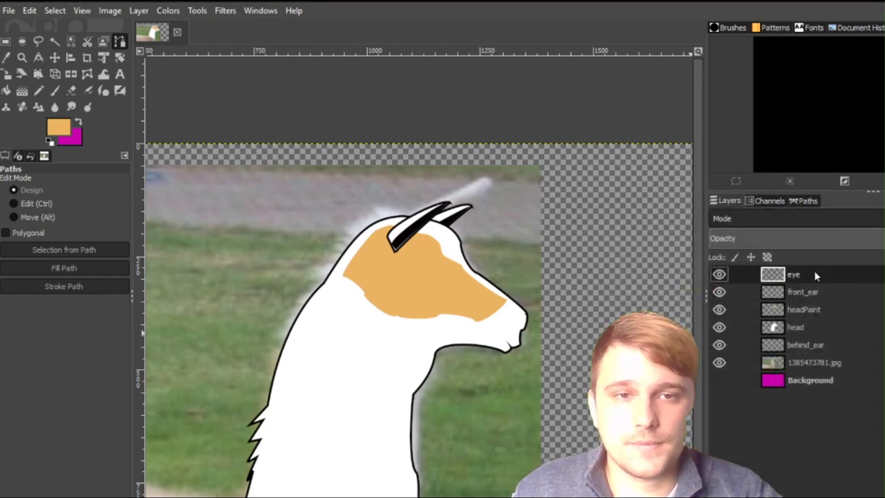
Lower the opacity of the head and headPaint layers so the photo's eye shows through for tracing.
left_click(812, 326)
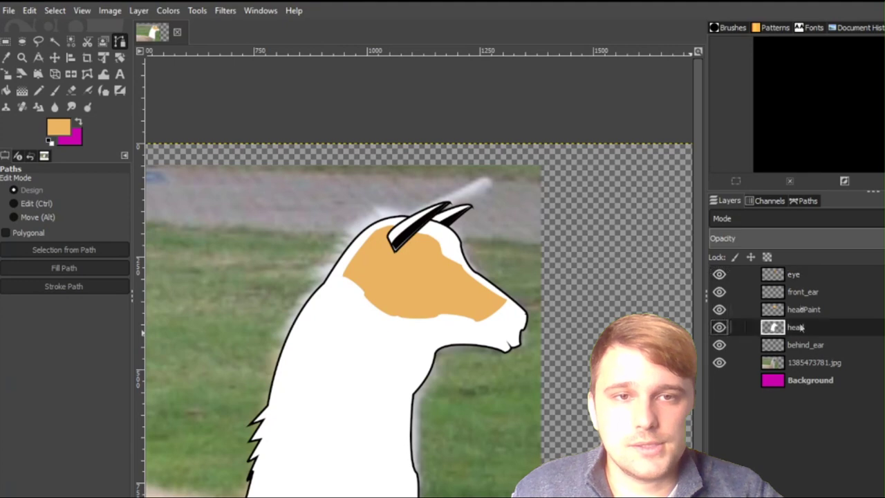
left_click(770, 239)
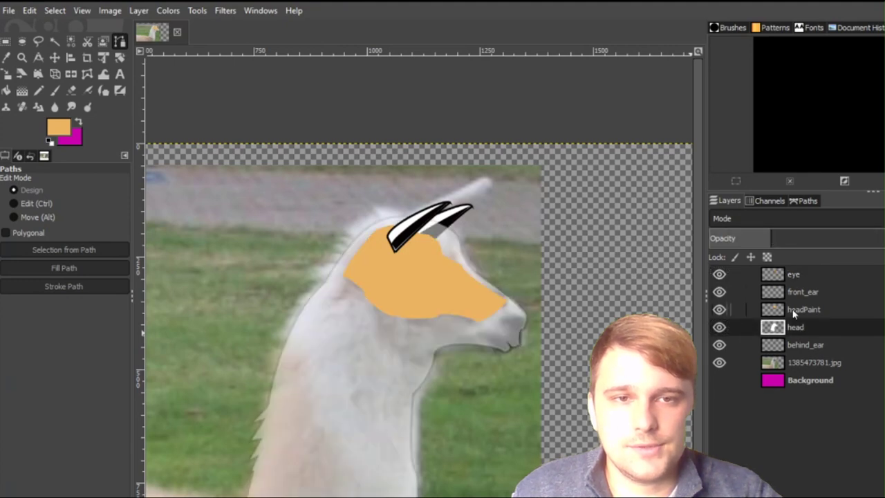
left_click(802, 309)
left_click(758, 239)
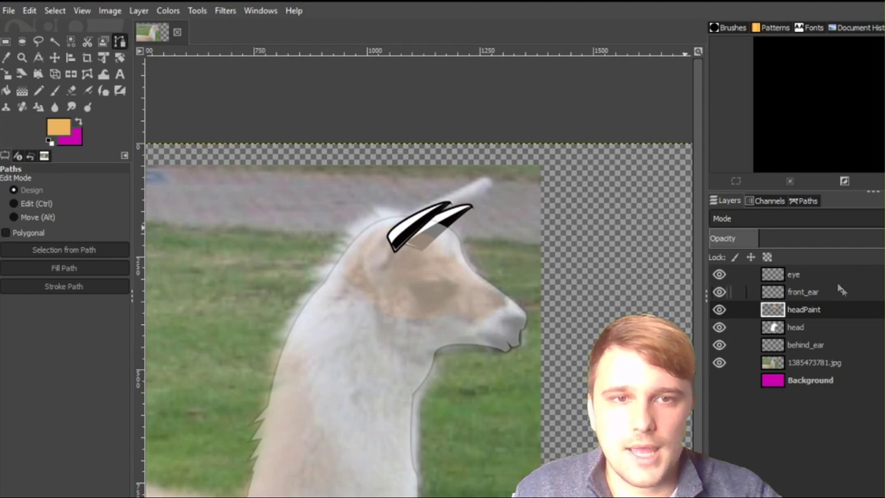
Make the eye layer active and set the foreground colour to black.
left_click(795, 275)
scroll(454, 300, "up", 4)
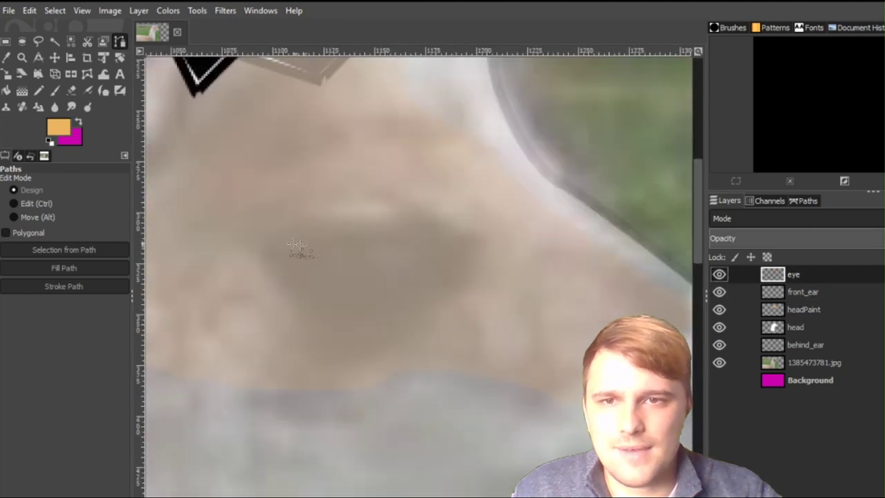
left_click(58, 127)
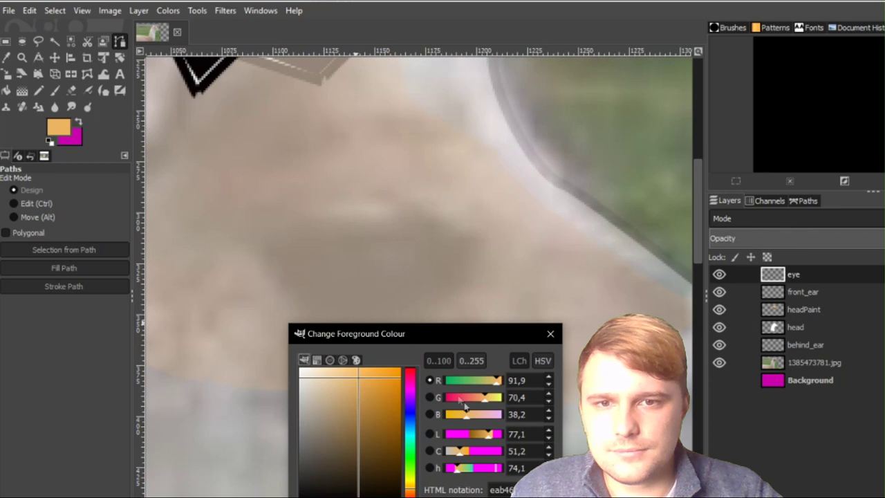
left_click(363, 495)
key("Return")
Trace the llama's eye with a closed two-anchor path, gently curved along the upper lid and deeply bowed along the lower edge.
scroll(495, 320, "left", 1)
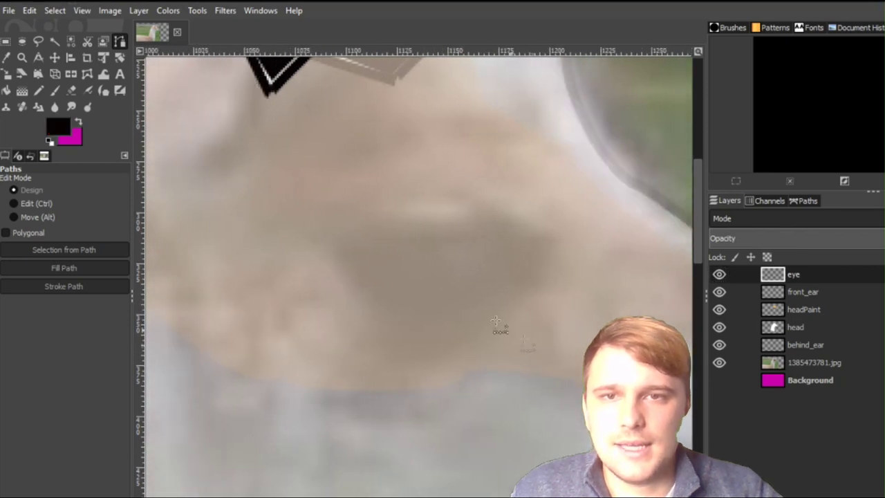
left_click(344, 239)
left_click(546, 233)
left_click_drag(448, 241, 448, 252)
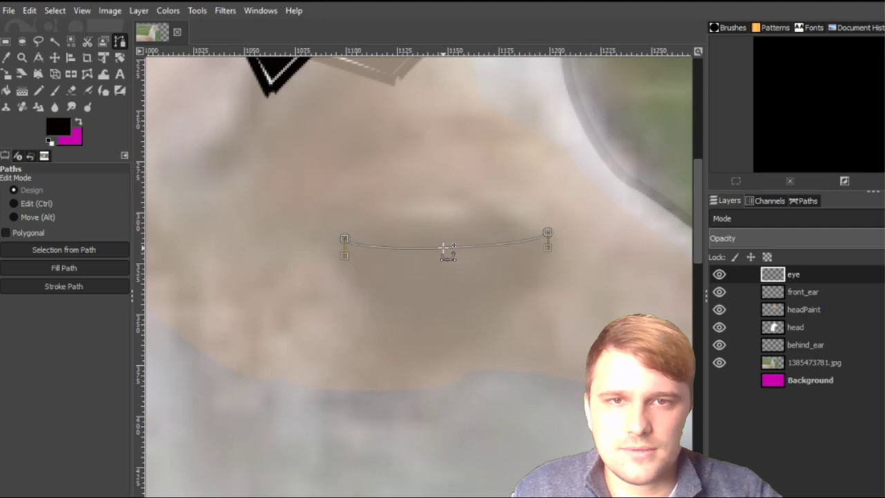
left_click(547, 234)
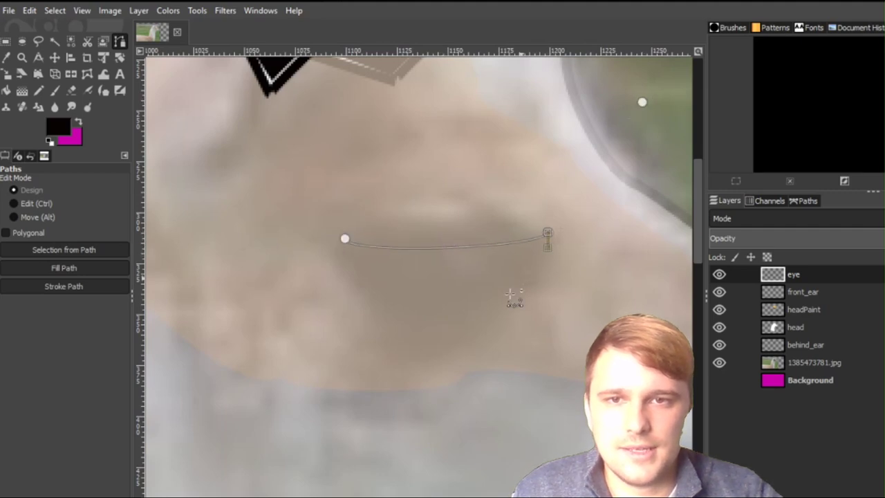
left_click(345, 239, "ctrl")
left_click_drag(345, 241, 344, 236)
left_click_drag(431, 235, 435, 337)
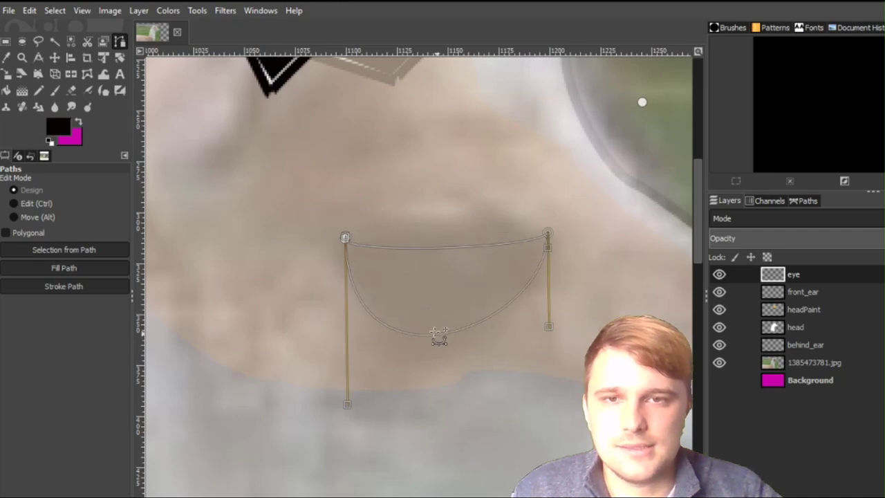
Fill the eye path with solid black and dismiss the path outline.
left_click(65, 268)
left_click(159, 329)
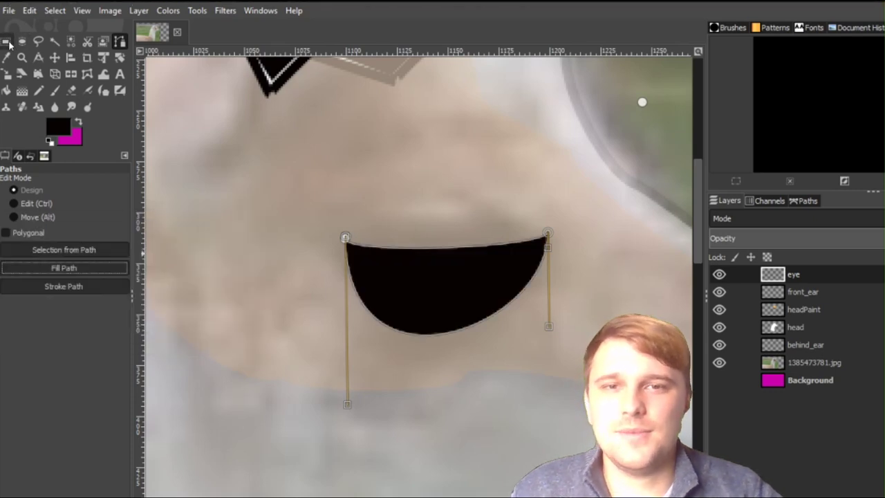
left_click(5, 42)
scroll(553, 292, "down", 2)
scroll(553, 292, "up", 2)
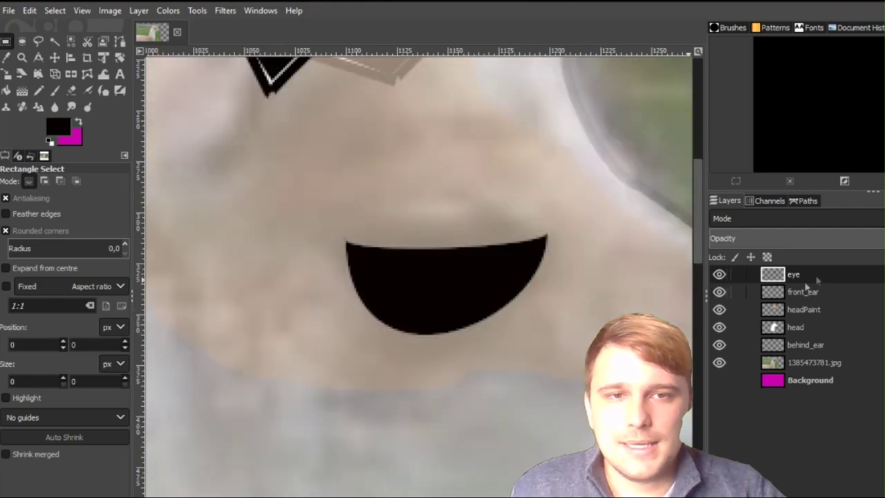
Lower the eye layer's opacity and temporarily hide the head and headPaint layers to examine the photo's eye reflections.
left_click_drag(784, 240, 771, 241)
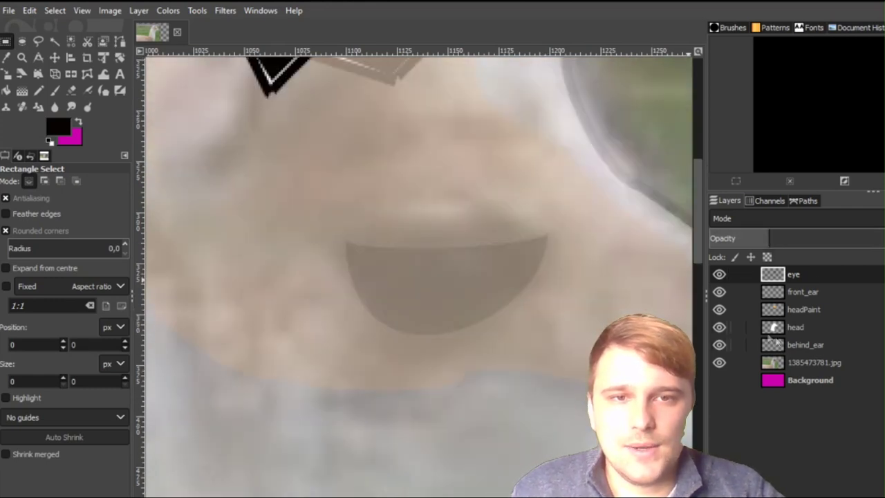
left_click(719, 327)
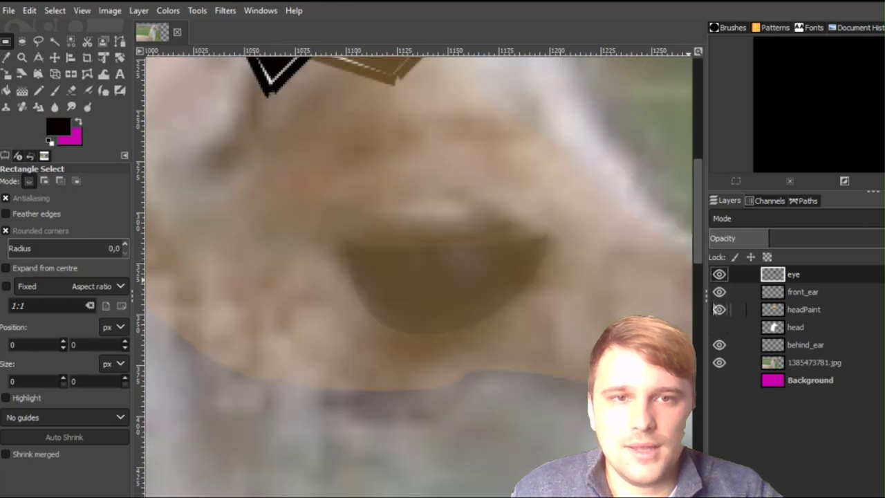
left_click(720, 310)
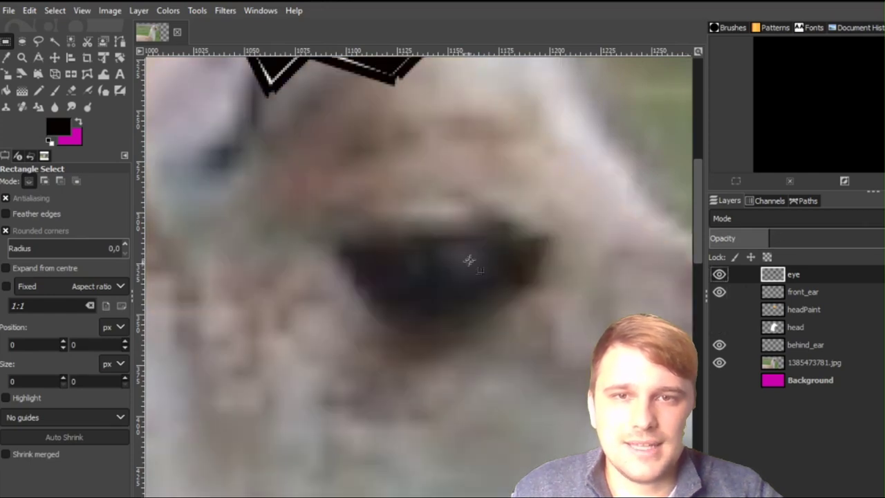
left_click(719, 310)
left_click(719, 326)
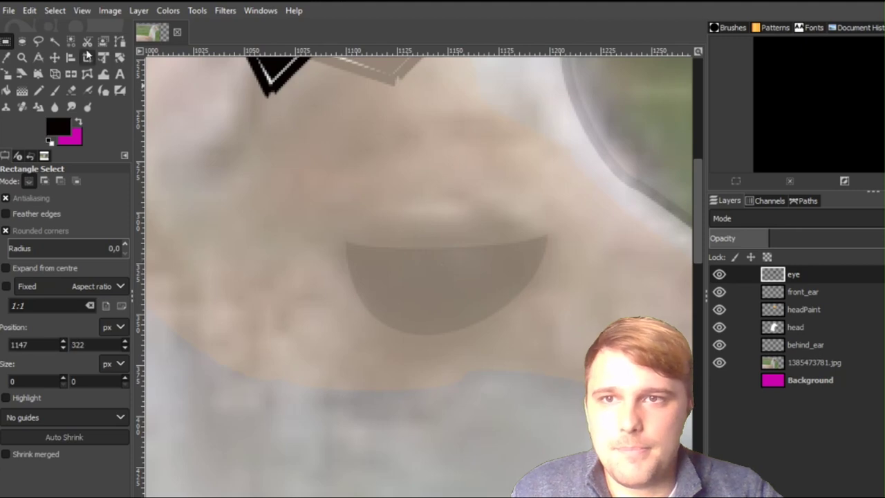
Get the Paths tool ready, hide the front_ear and behind_ear layers, and check the photo's eye with the head layer briefly hidden.
left_click(119, 41)
scroll(522, 295, "up", 3)
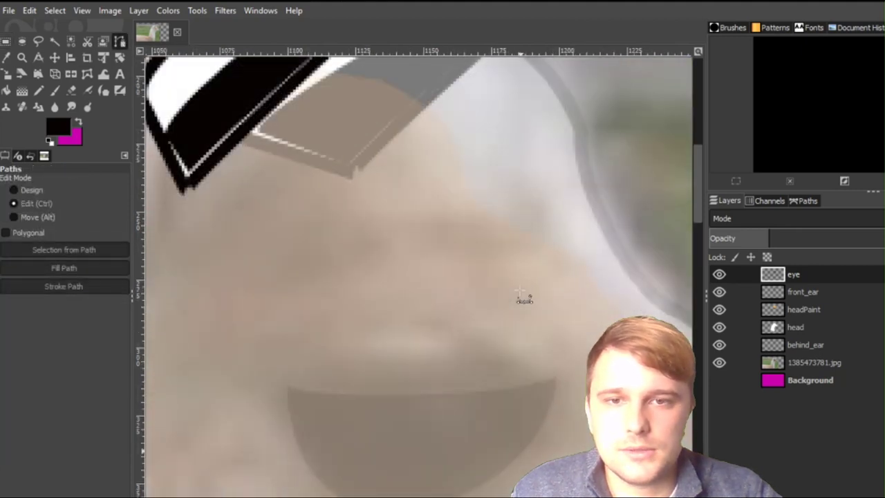
scroll(599, 262, "down", 2)
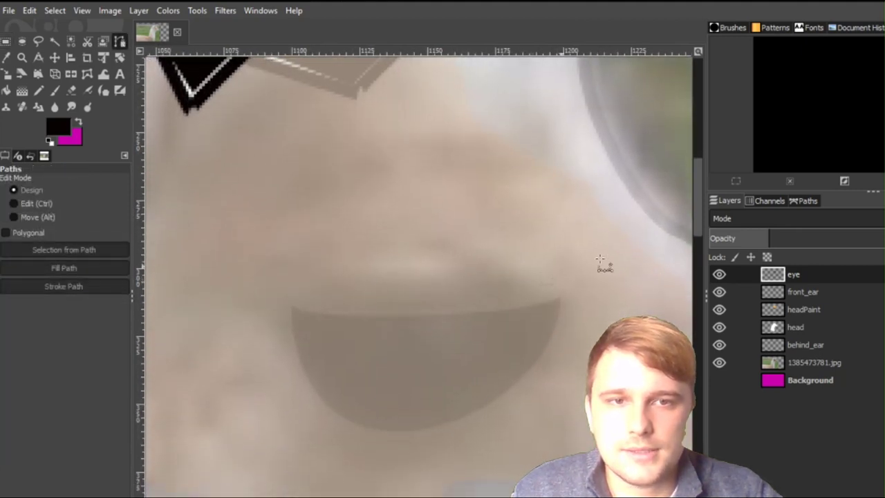
left_click(719, 292)
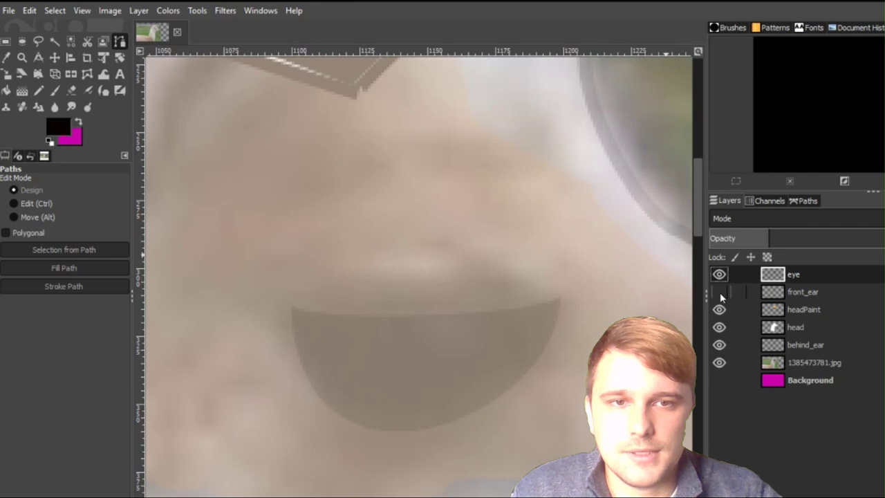
left_click(719, 344)
scroll(513, 351, "down", 2)
scroll(488, 336, "up", 1)
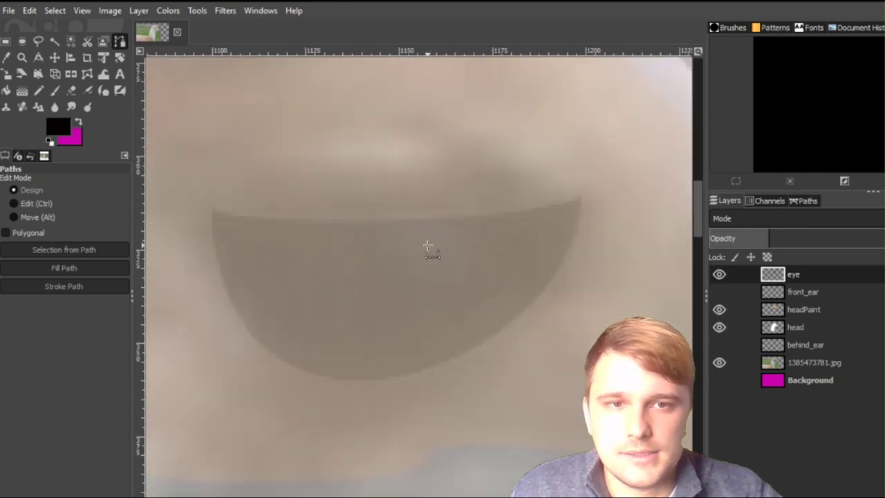
left_click(719, 328)
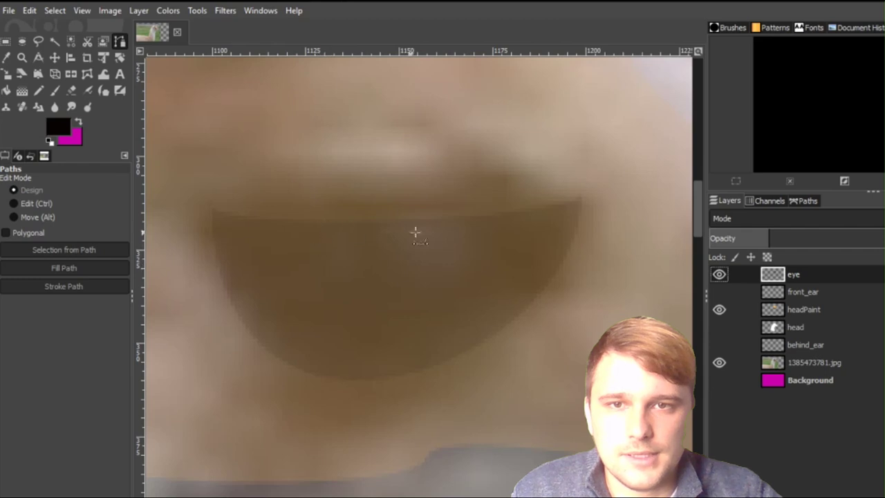
left_click(719, 328)
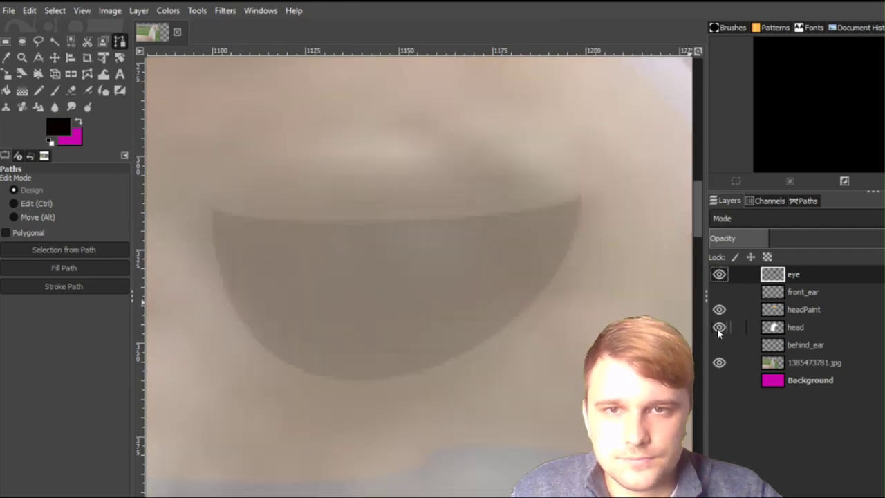
Draw a small closed three-anchor path for the reflection inside the eye and bend its sides into a rounded shape.
left_click(389, 241)
left_click(441, 299)
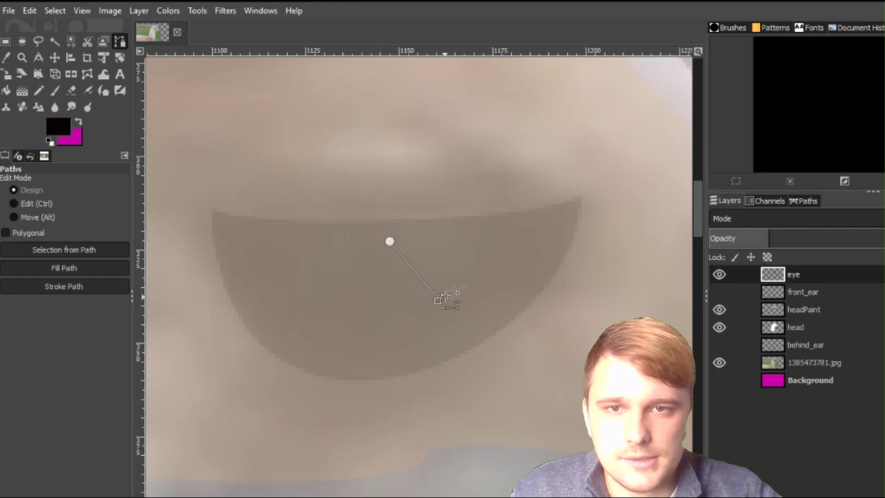
left_click(464, 244)
left_click(418, 231)
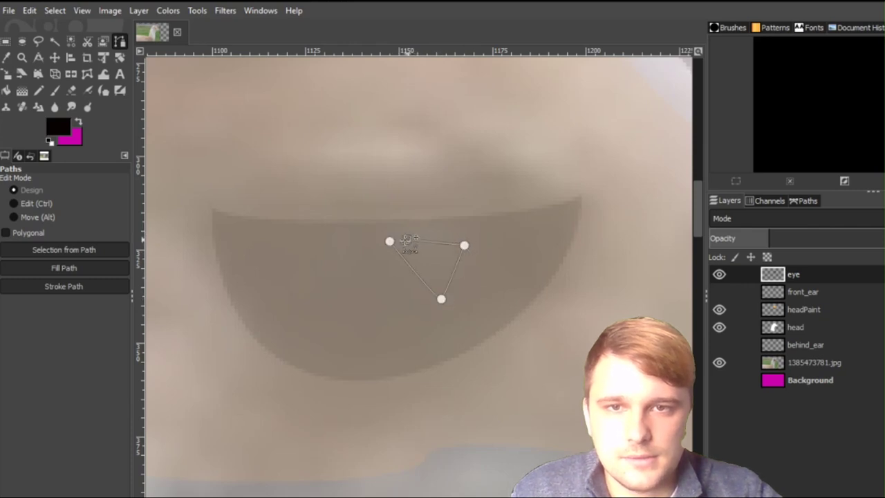
left_click(390, 241, "ctrl")
left_click_drag(432, 240, 431, 234)
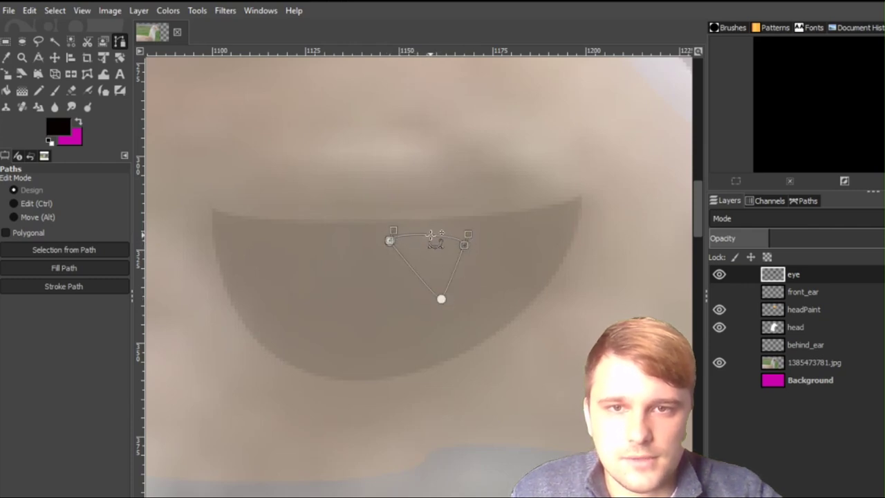
left_click_drag(452, 271, 403, 283)
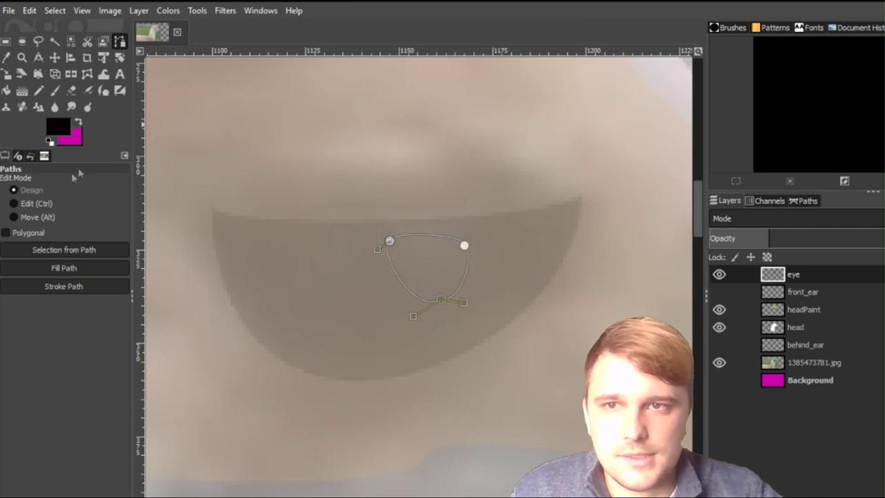
Set the foreground colour to white, fill the reflection path with it as a solid colour, and dismiss the path.
left_click(54, 127)
left_click_drag(362, 495, 299, 367)
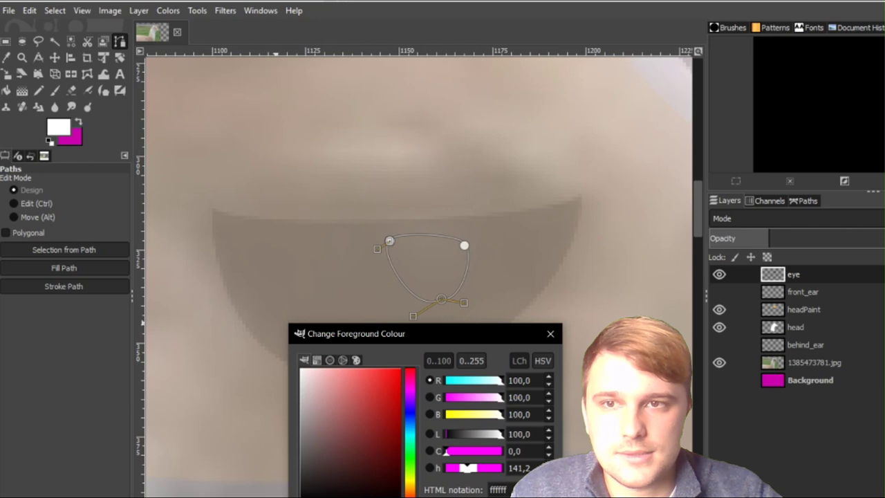
key("Return")
left_click(78, 272)
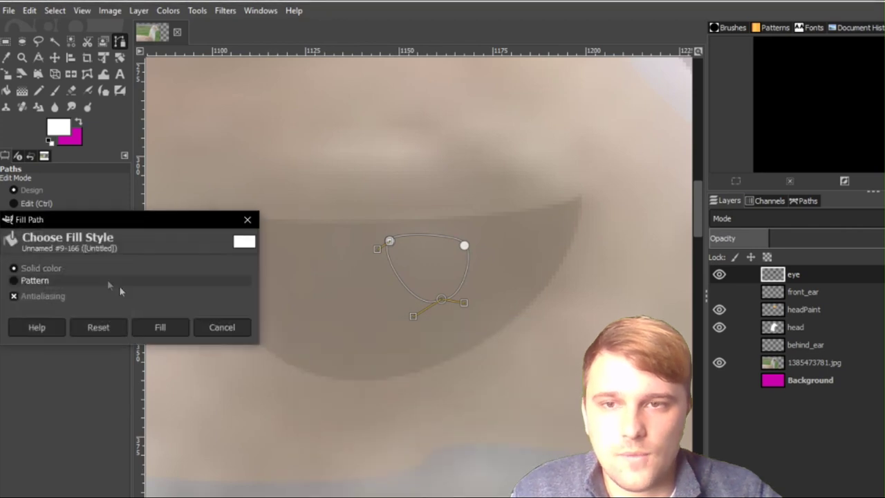
left_click(160, 326)
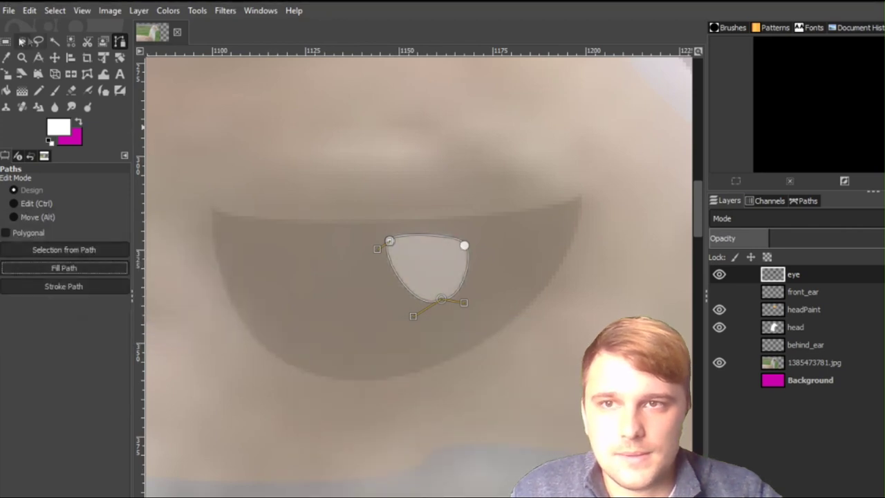
key("r")
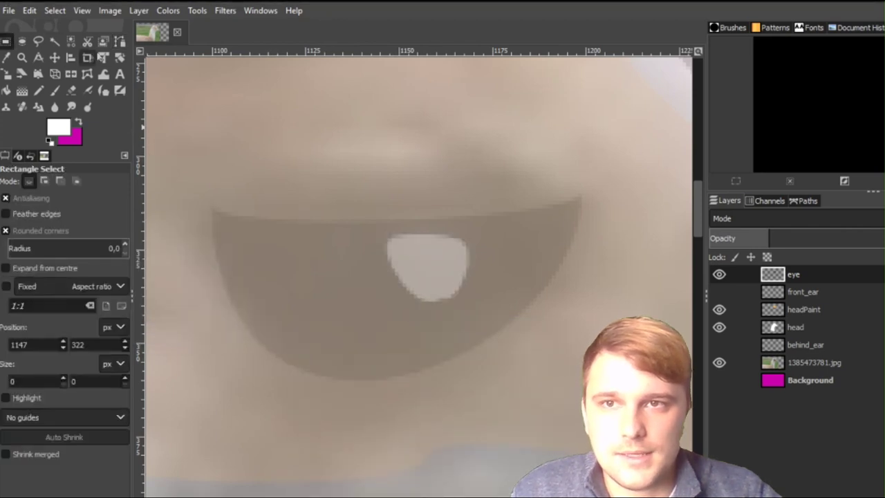
Draw a narrow closed four-anchor path for a second reflection left of the white one, curving the side that faces it.
key("b")
left_click(322, 257)
left_click(352, 244)
left_click(391, 302)
left_click_drag(383, 286, 366, 295)
left_click(480, 292)
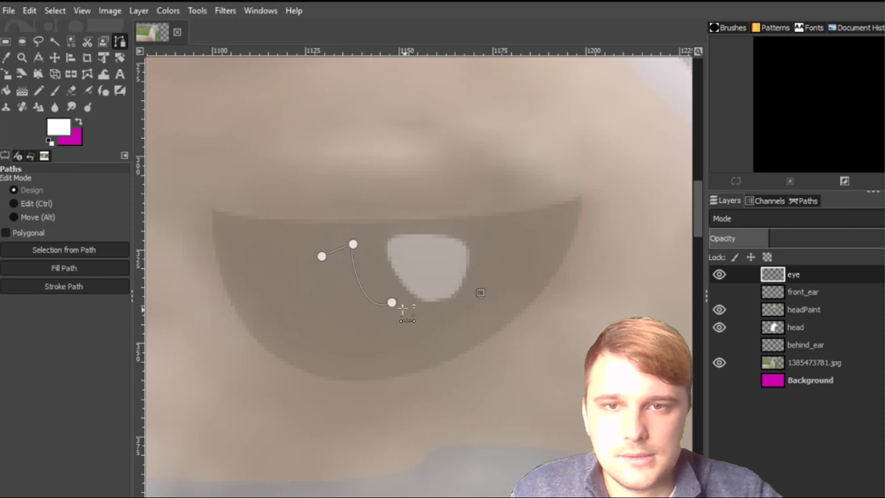
left_click(391, 302)
left_click(353, 334)
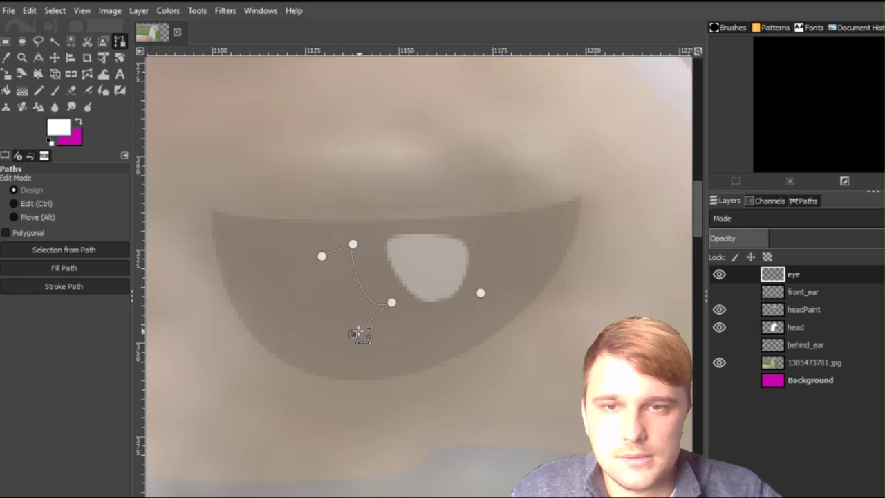
left_click_drag(354, 333, 360, 320)
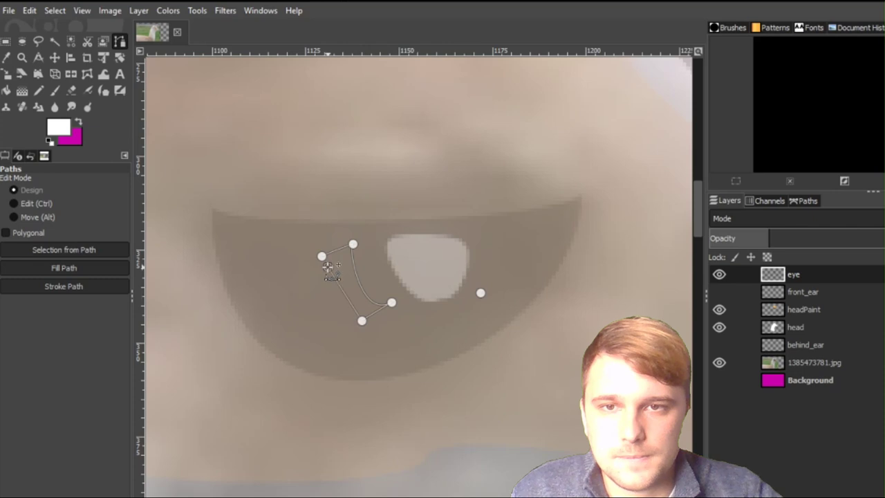
left_click(321, 255)
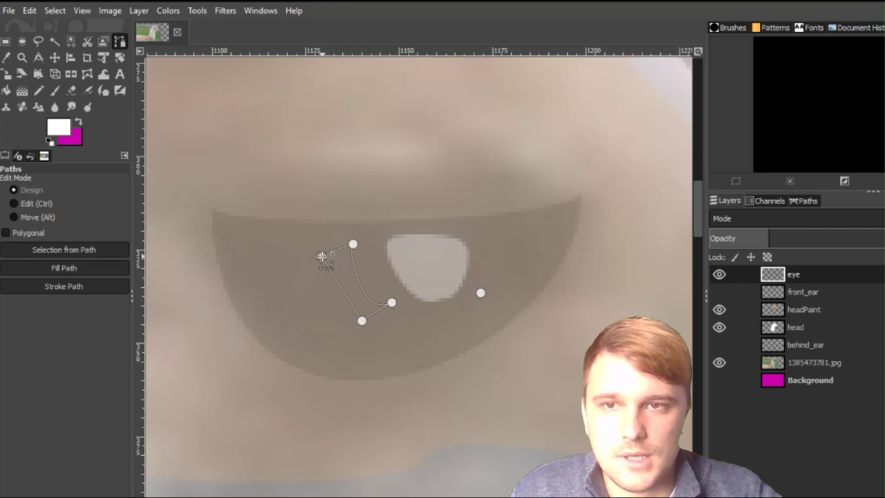
Fill the narrow highlight path beside the white pupil spot with solid white and leave path editing.
left_click(103, 269)
left_click(161, 327)
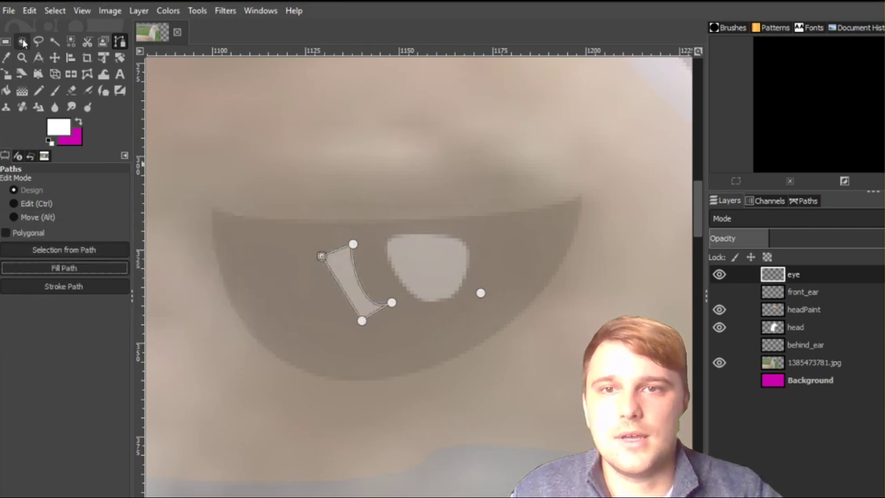
left_click(6, 41)
scroll(532, 293, "down", 2)
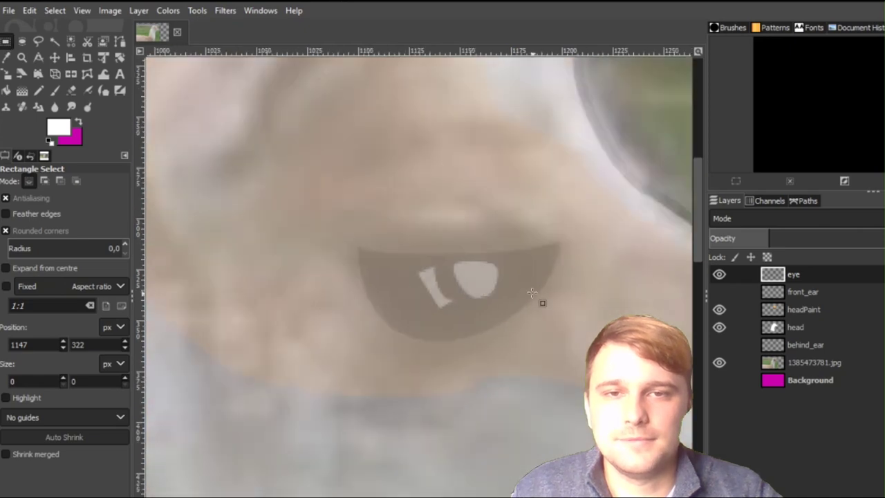
scroll(535, 298, "down", 2)
scroll(501, 318, "up", 2)
scroll(497, 317, "down", 1)
scroll(496, 314, "down", 1)
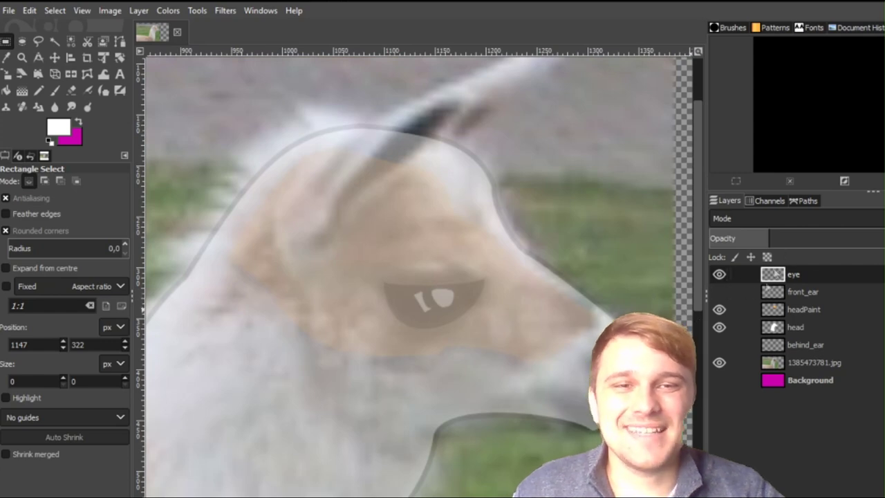
Show the front_ear layer and raise the eye and headPaint layers to full opacity.
left_click(722, 290)
left_click_drag(794, 242, 883, 242)
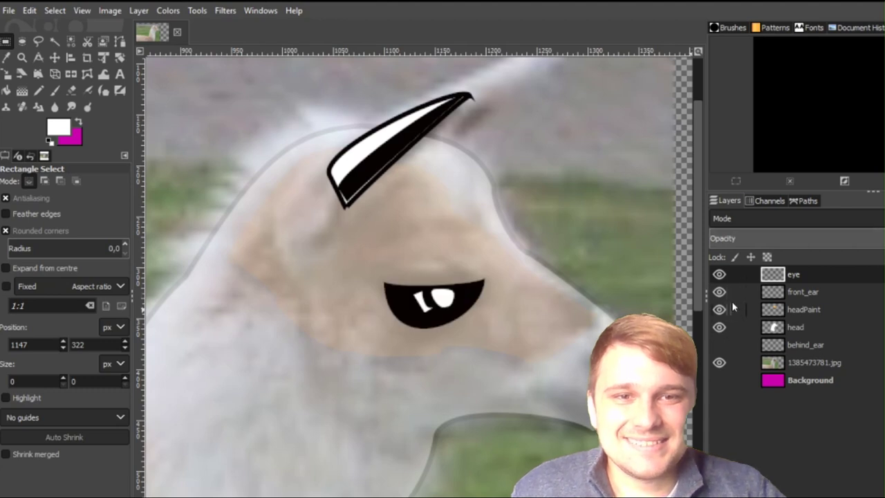
left_click(802, 292)
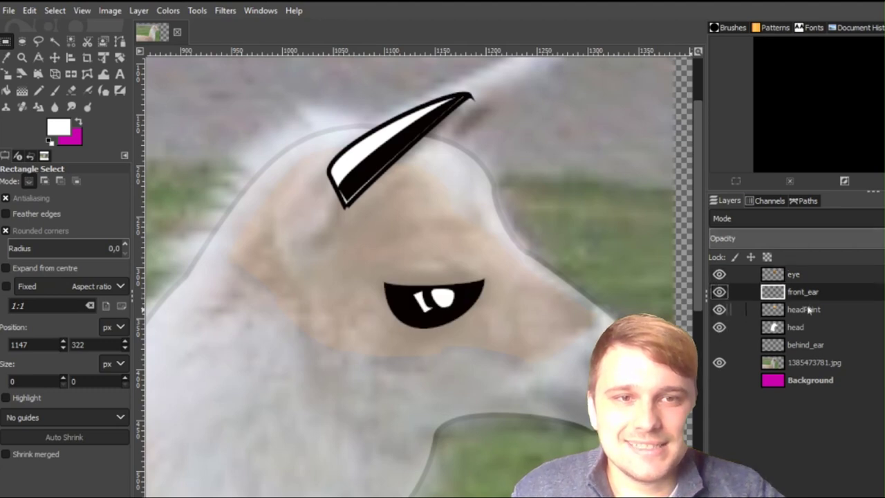
left_click(805, 310)
left_click_drag(804, 242, 881, 242)
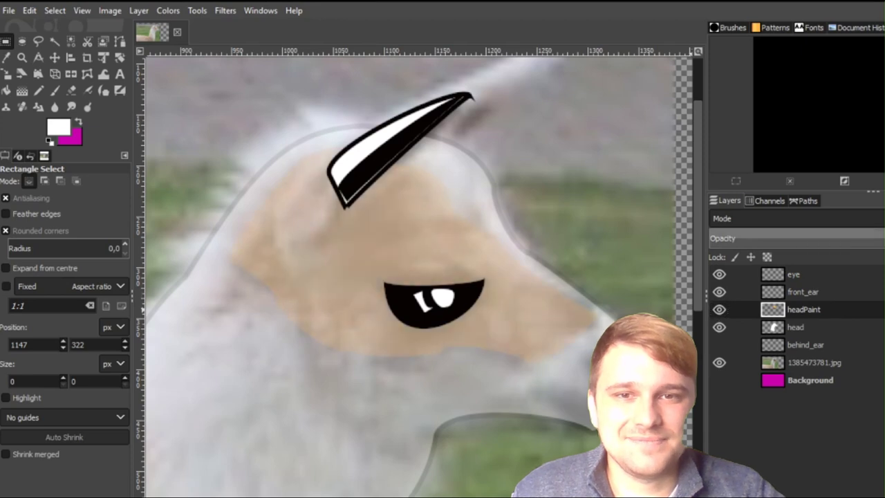
Raise the head layer to full opacity and show the behind_ear layer.
left_click(807, 325)
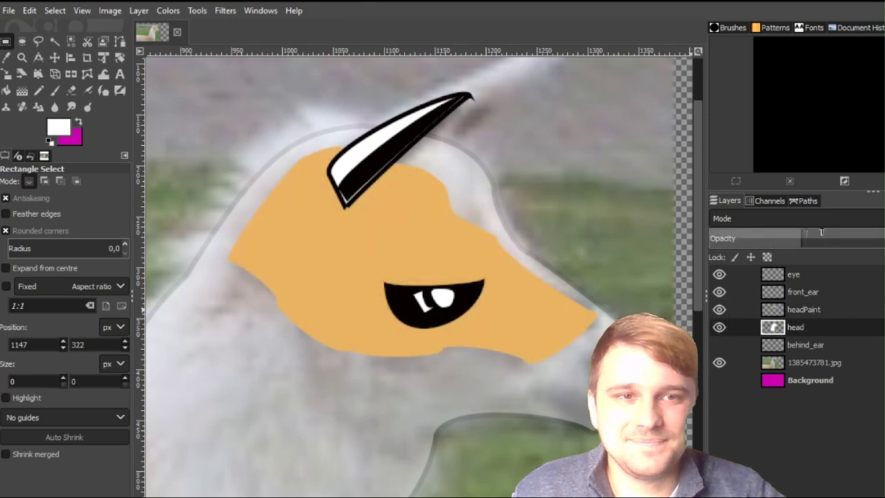
left_click_drag(801, 242, 882, 241)
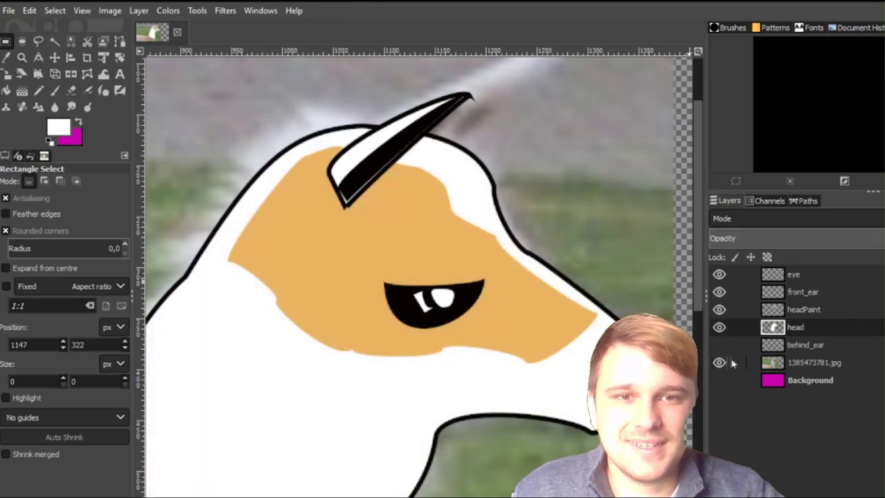
left_click(718, 344)
scroll(454, 285, "down", 4)
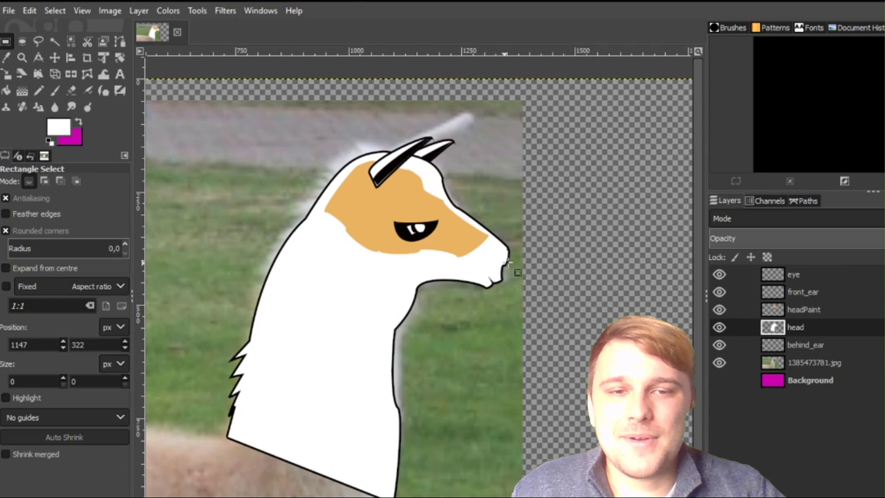
Create a new layer named nose and place it at the top of the layer stack.
key("shift+ctrl+n")
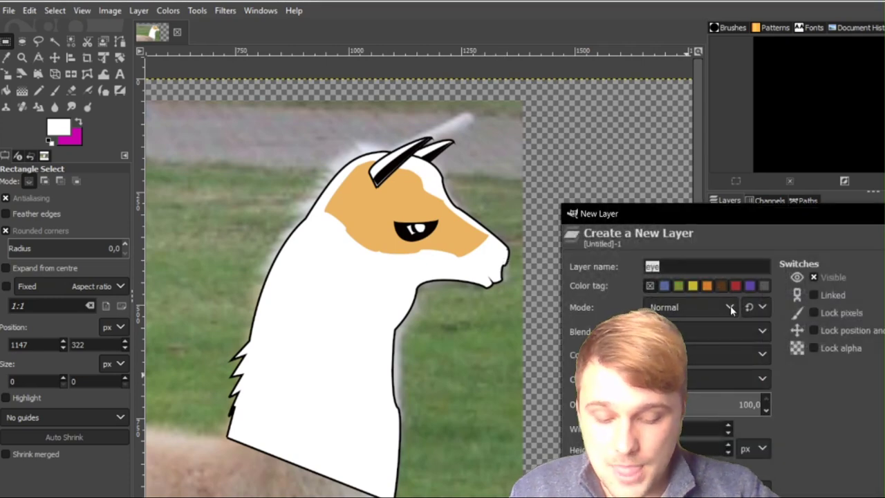
type("nose")
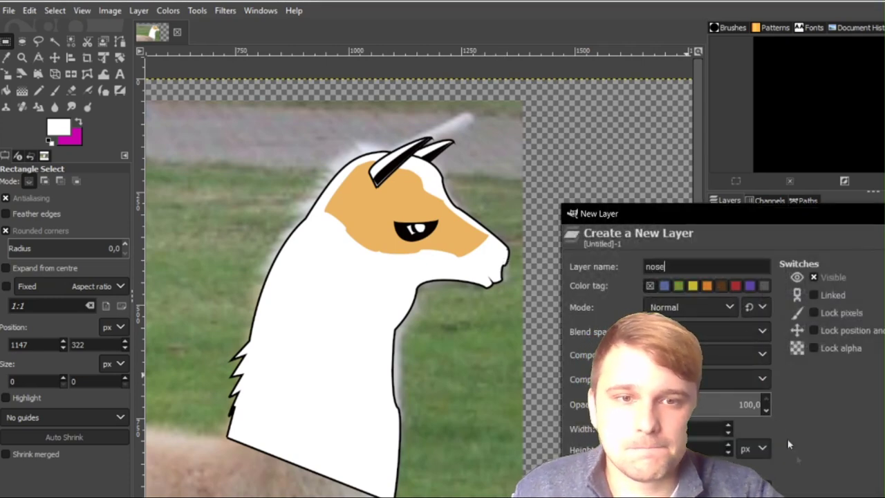
key("Return")
left_click_drag(805, 327, 802, 275)
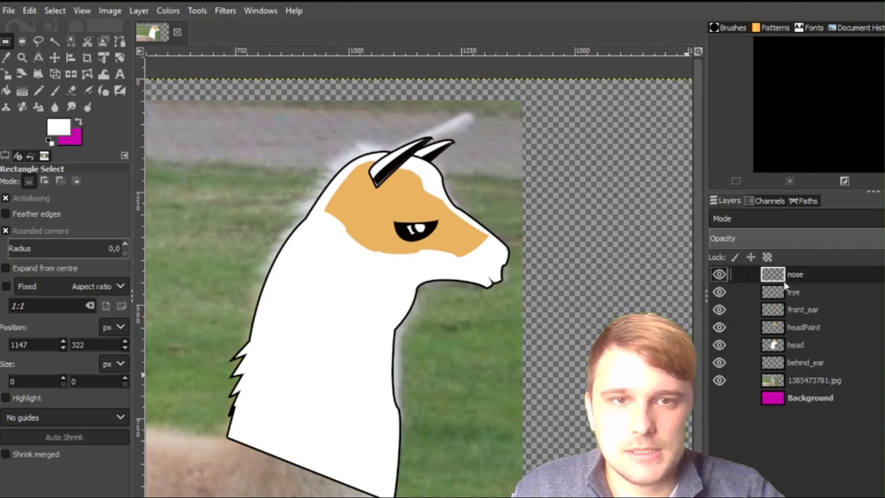
Hide the head layer and trace the curved front edge of the llama's nose tip with the Paths tool.
left_click(719, 344)
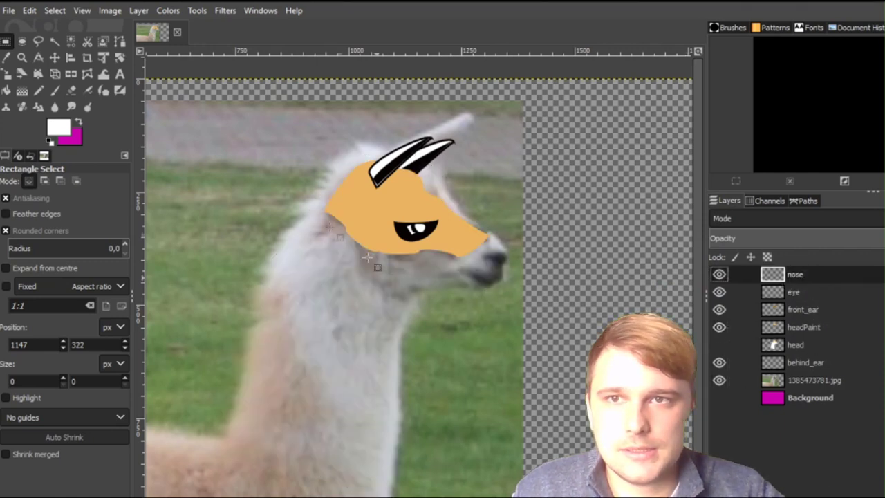
left_click(119, 41)
scroll(547, 308, "up", 4)
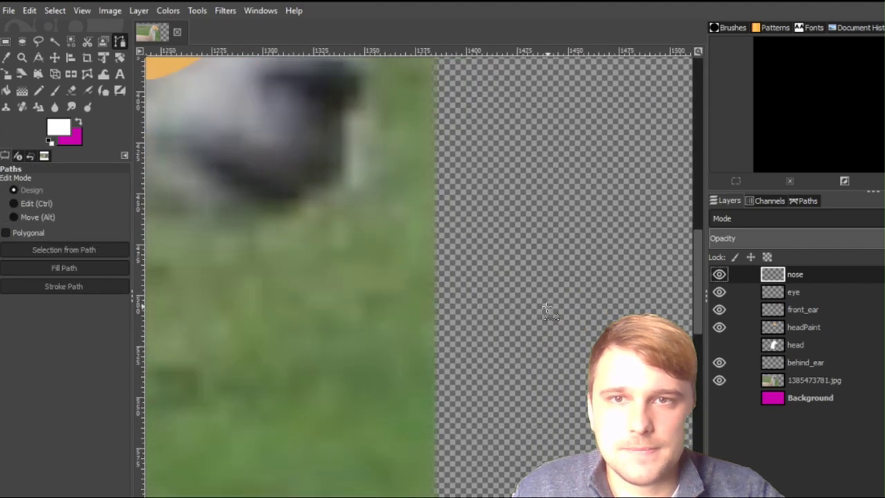
left_click_drag(433, 233, 505, 327)
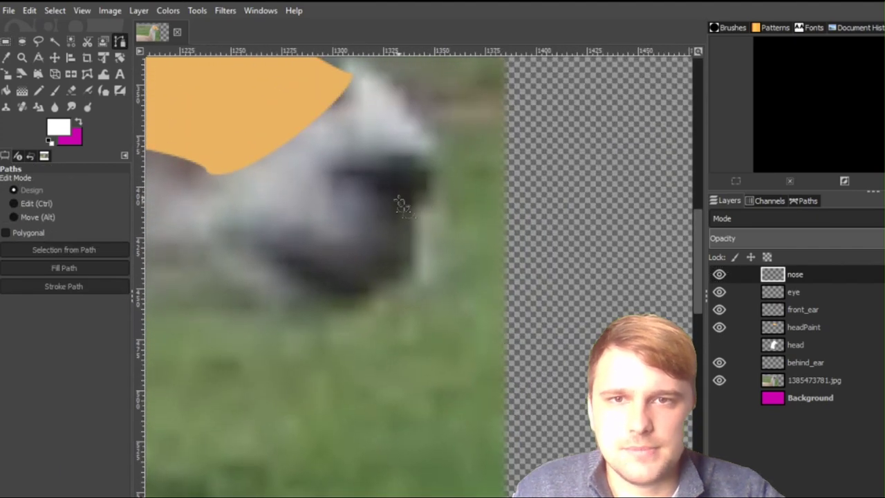
scroll(437, 206, "up", 3)
left_click(454, 140)
left_click(431, 225)
left_click_drag(440, 194, 425, 222)
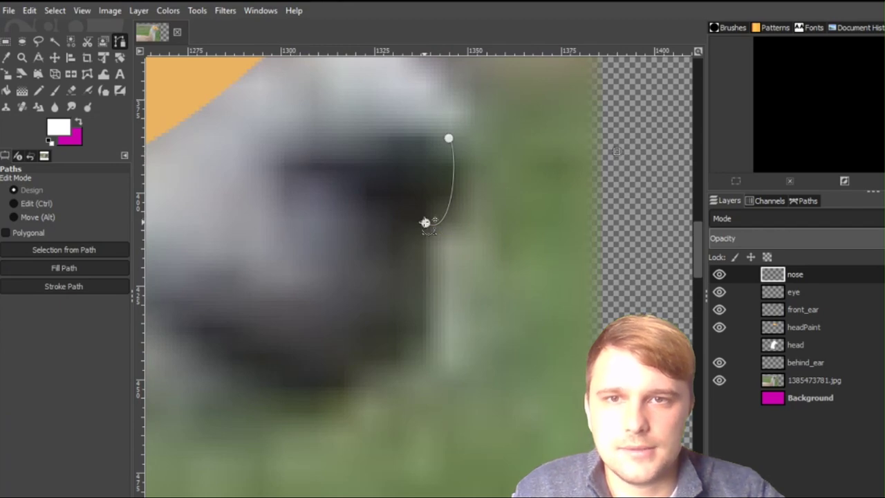
Extend the nose path with a curved lower edge and close it into a wedge along the top.
left_click(289, 167)
left_click_drag(336, 186, 342, 181)
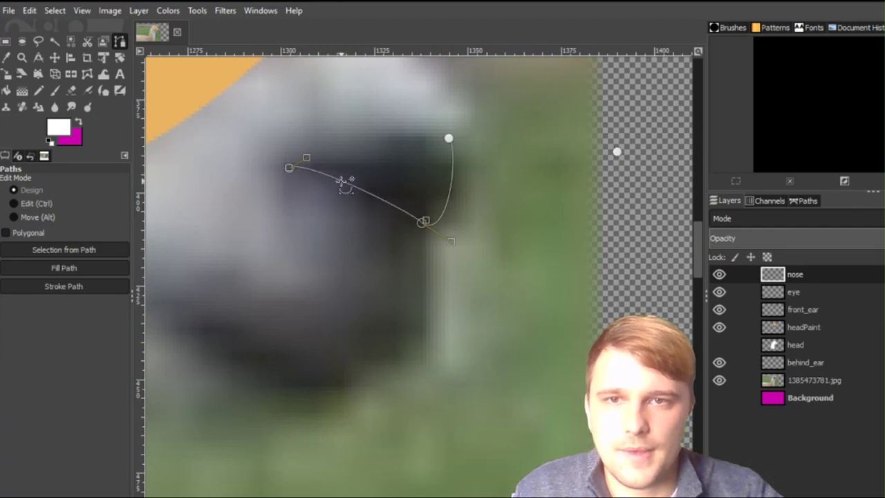
left_click(680, 128)
left_click(290, 168)
left_click(448, 139, "ctrl")
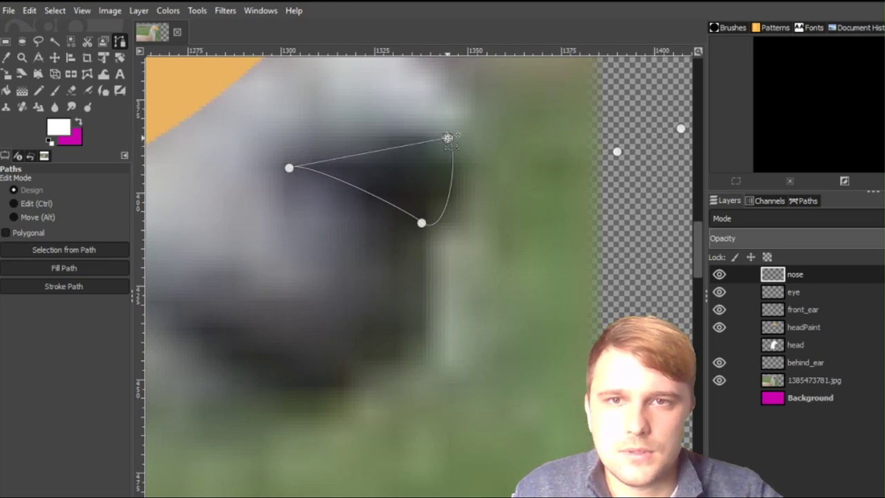
Set the foreground colour to black.
left_click(62, 128)
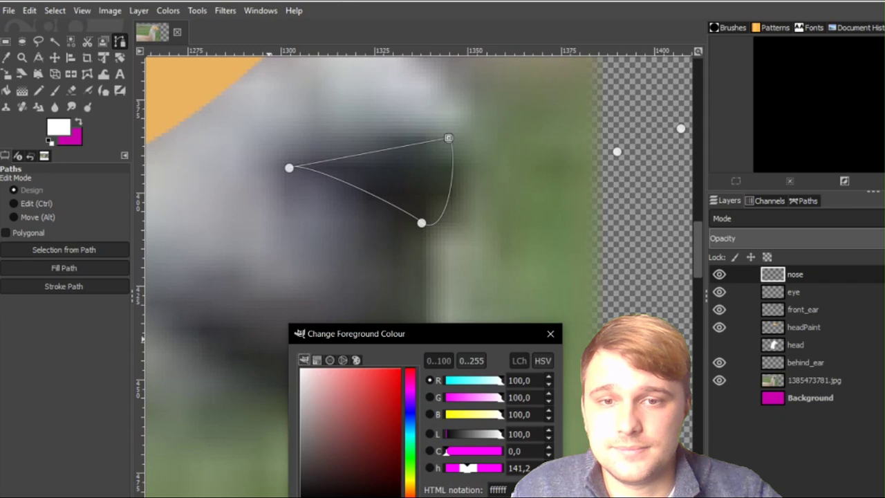
left_click(363, 495)
left_click(463, 497)
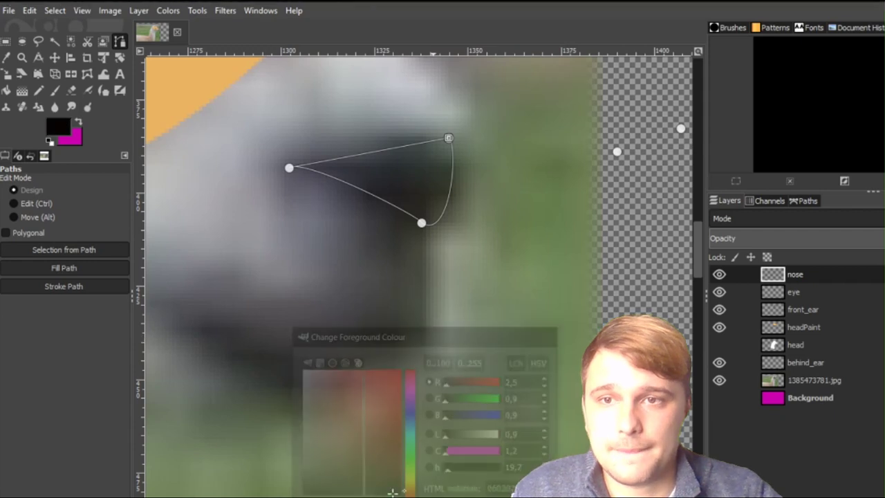
Fill the wedge-shaped nose path with solid black and show the head layer to check the fit.
left_click(63, 269)
left_click(163, 327)
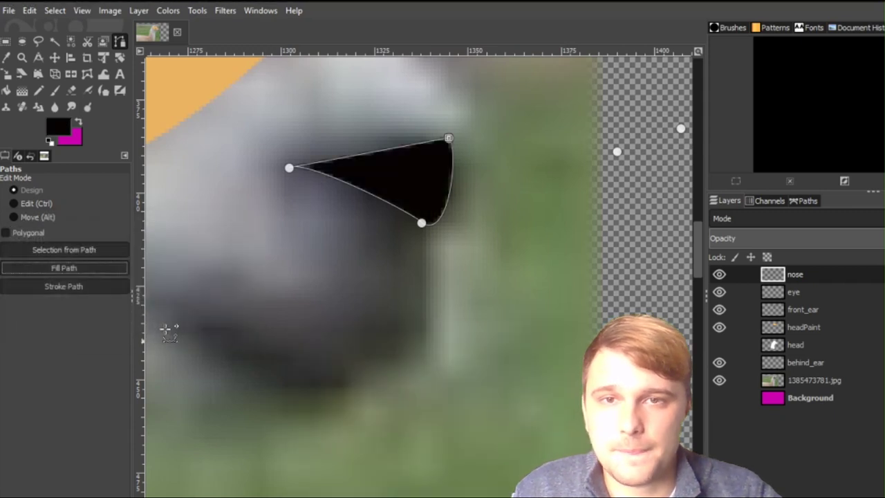
left_click(719, 344)
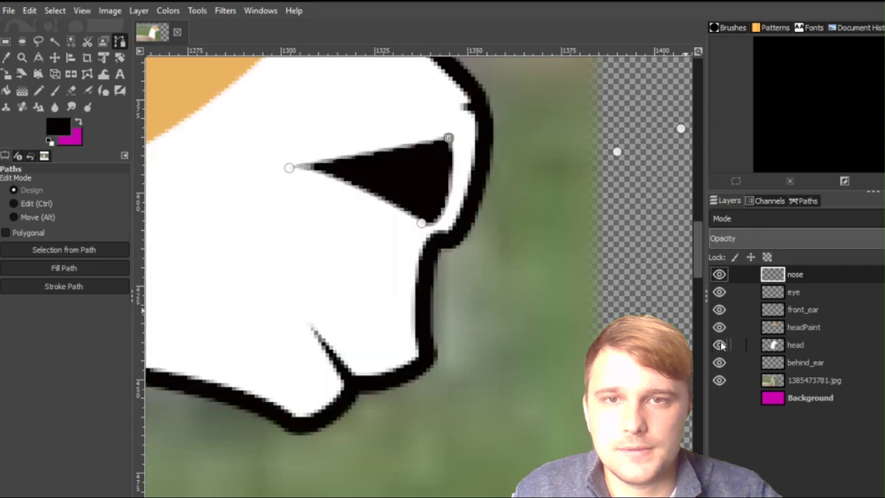
scroll(585, 294, "down", 3)
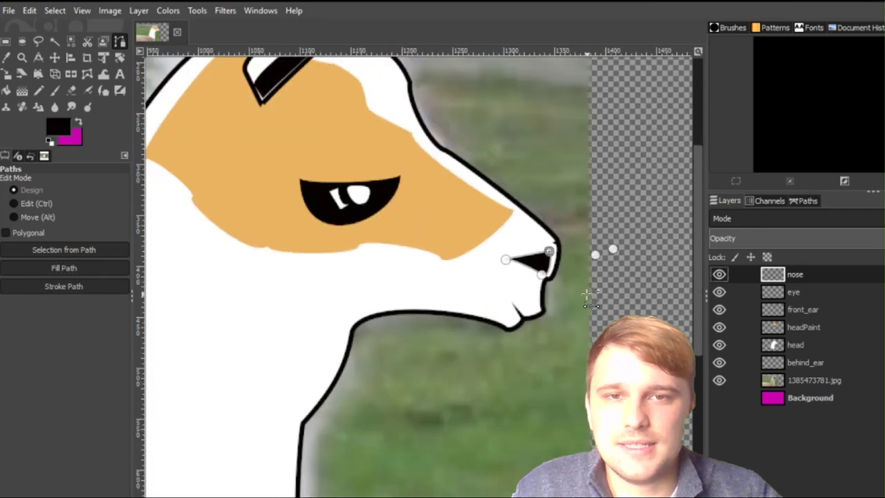
Undo the nose fill and the traced nose path.
key("ctrl+z")
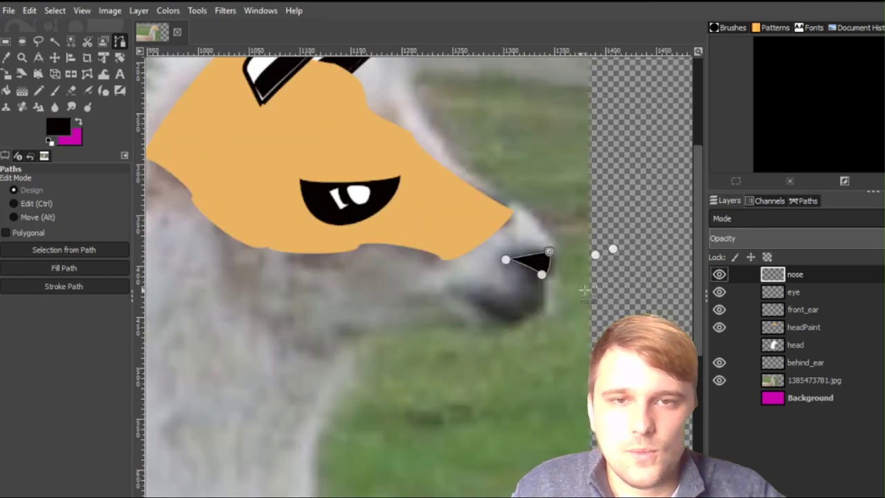
key("ctrl+z")
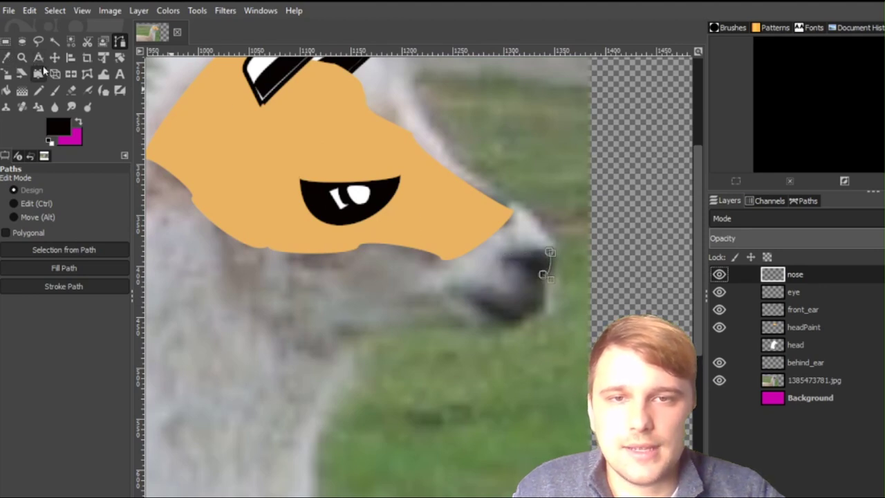
key("ctrl+z")
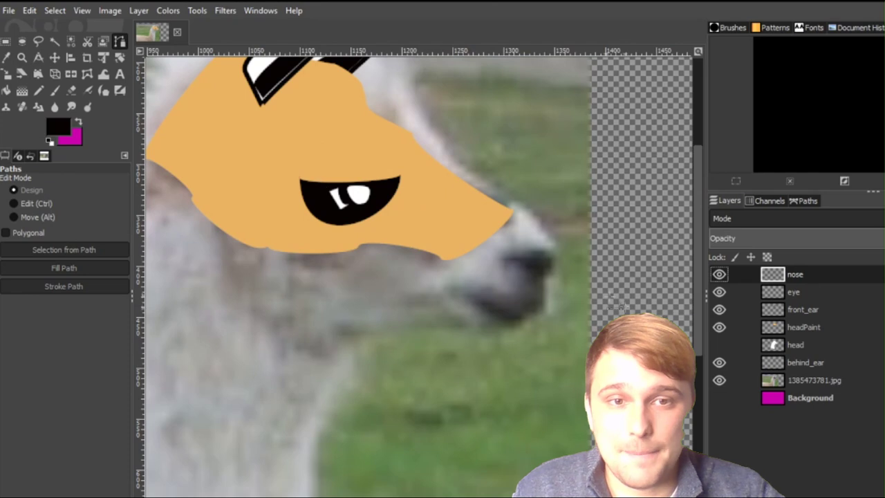
Show the head layer, lower its opacity so the photo shows through, and make the nose layer active.
left_click(719, 344)
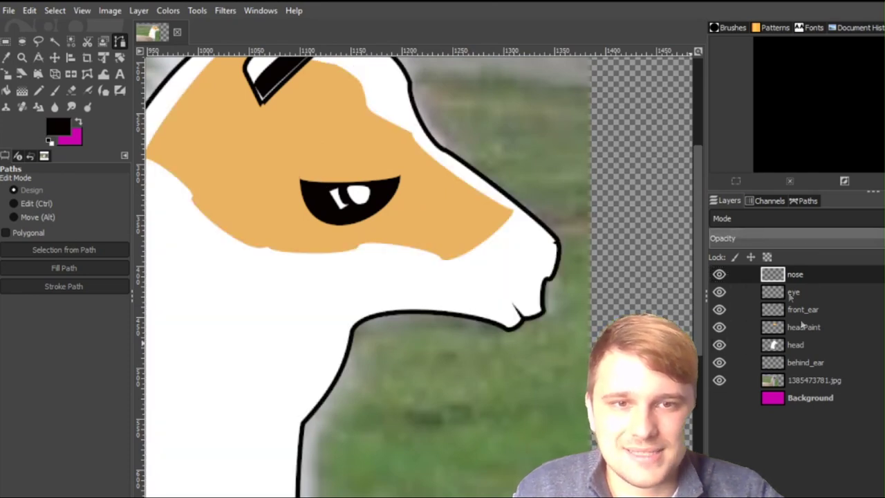
left_click(822, 361)
left_click(810, 346)
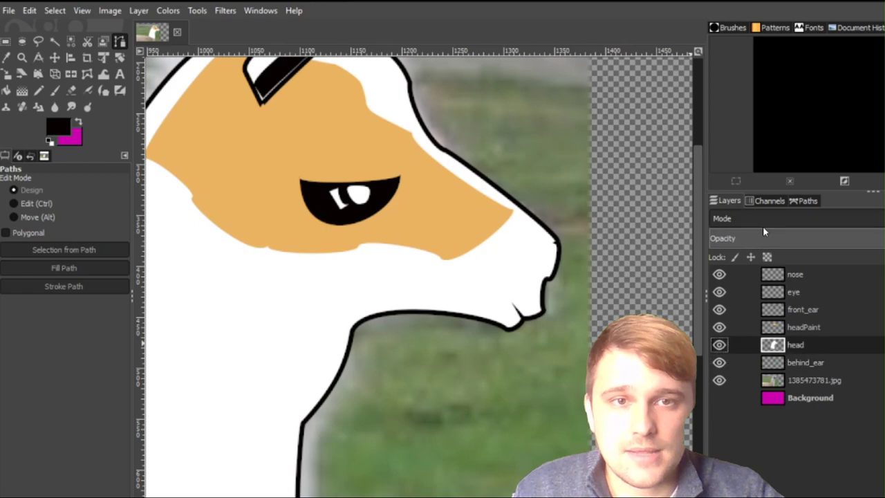
left_click(764, 232)
left_click(748, 280)
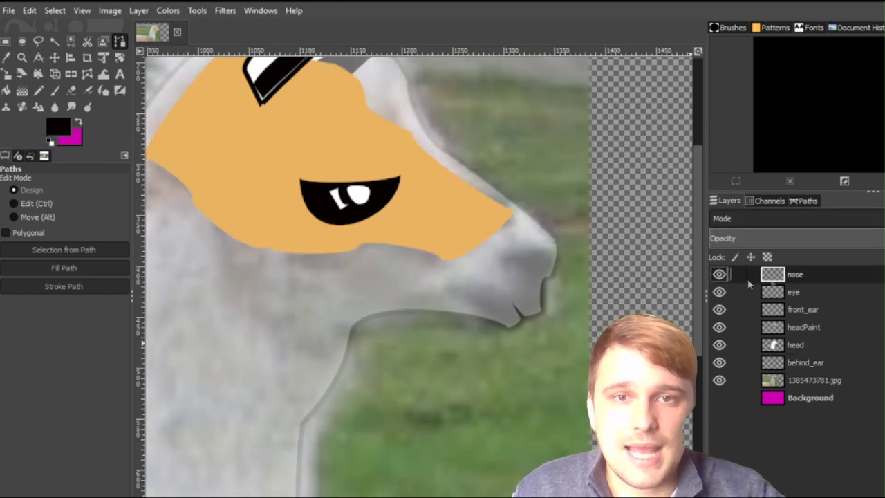
Draw a nose path from the muzzle's front corner with a straight upper edge and a curved lower edge.
scroll(539, 290, "up", 3)
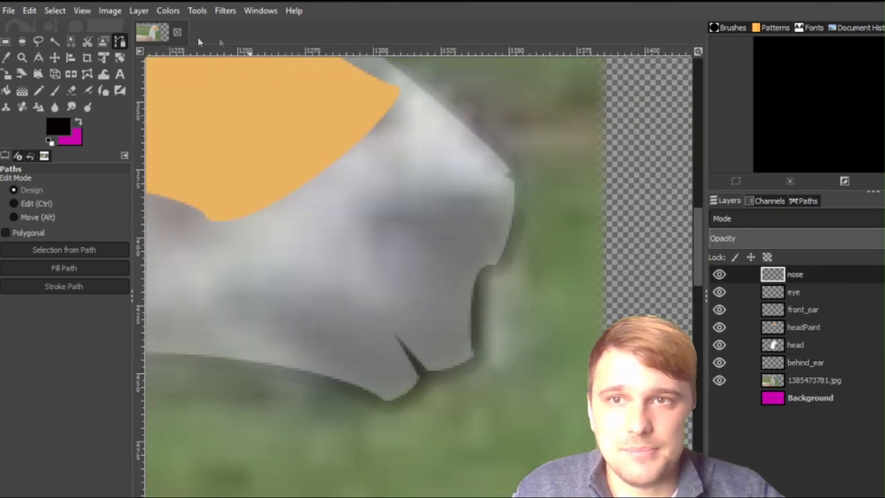
left_click(512, 174)
left_click(371, 202)
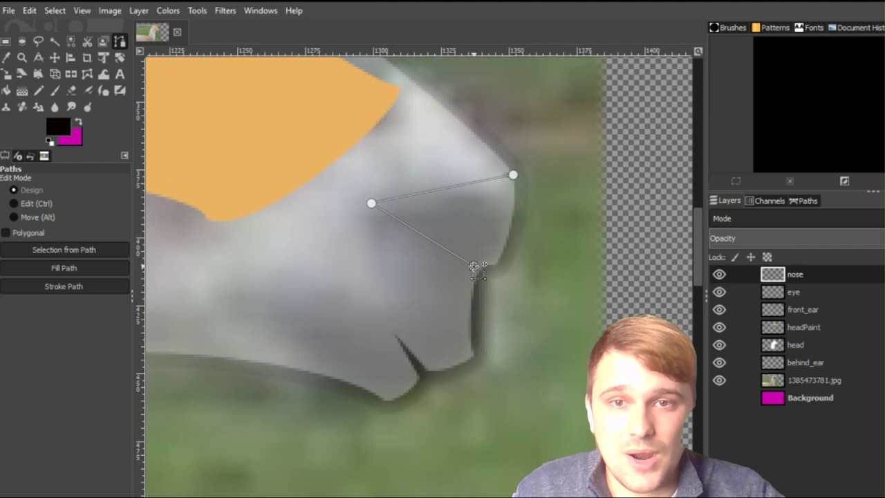
left_click(424, 236)
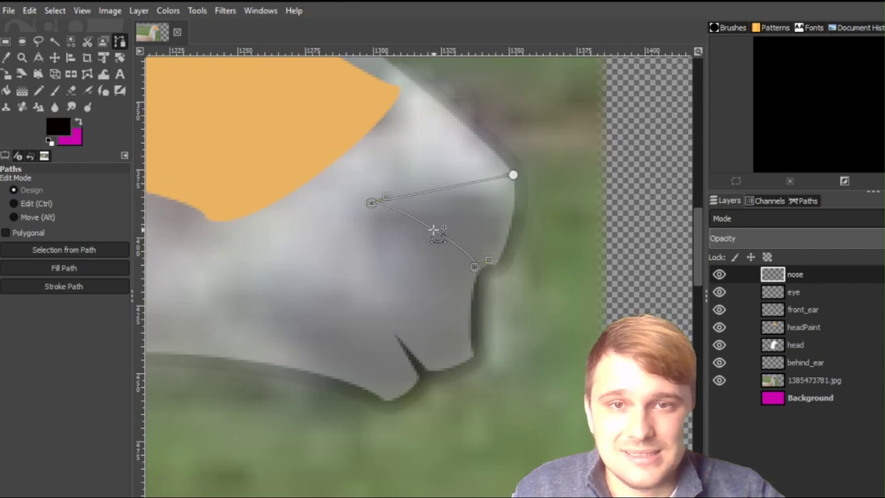
left_click(643, 150)
Close the nose path along the muzzle's front outline and fill it with solid black.
left_click_drag(477, 266, 497, 264)
mouse_move(517, 212)
left_mouse_down()
mouse_move(515, 199)
mouse_move(515, 216)
left_mouse_up()
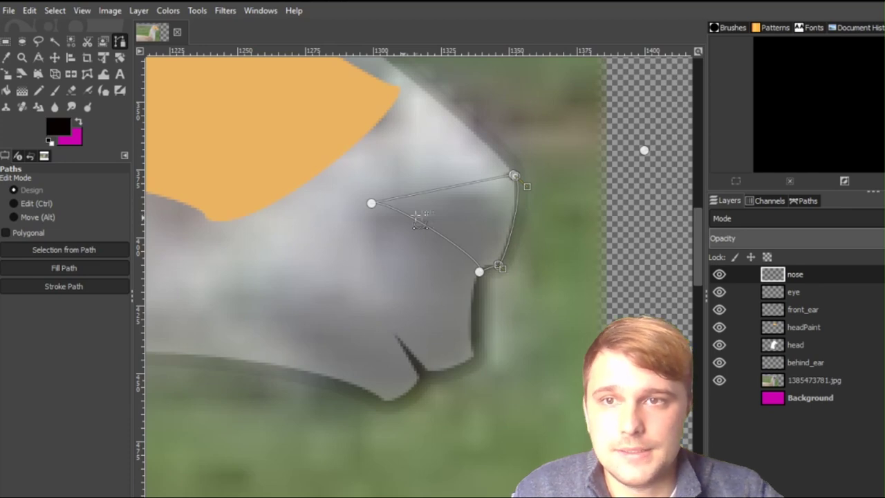
left_click(76, 270)
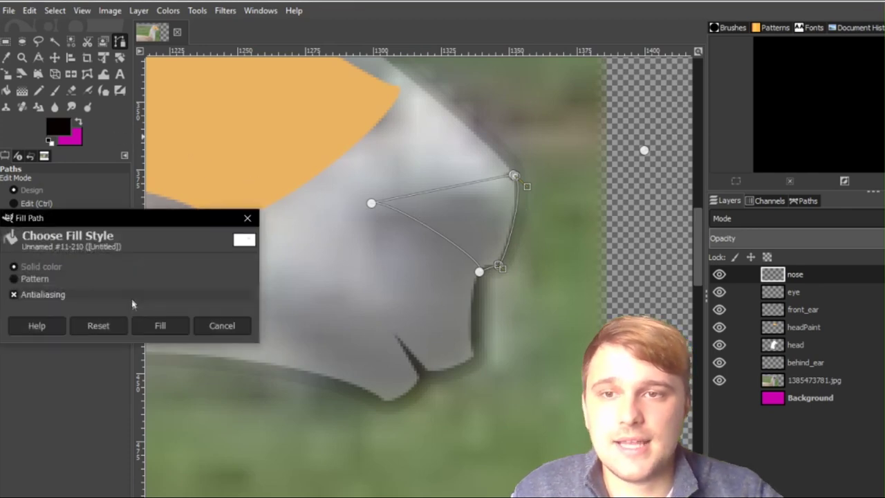
left_click(159, 324)
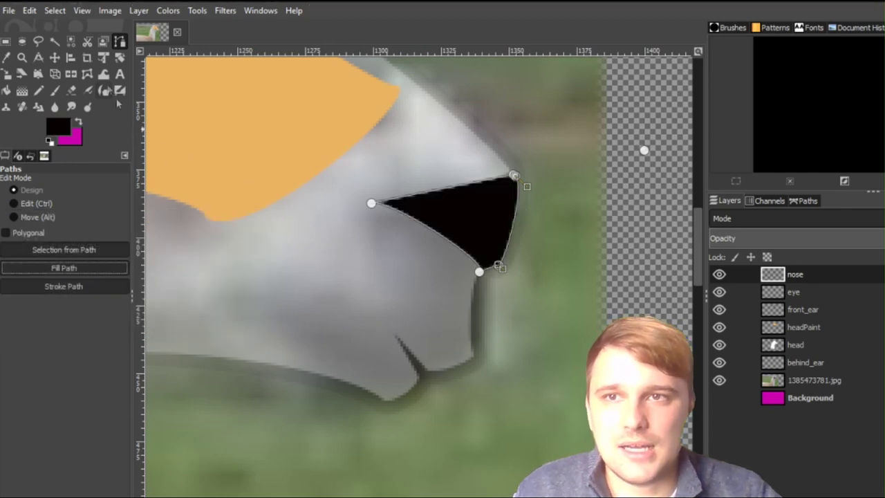
Start a new path at the nose's lower edge and draw a slightly curved line down to the lip's front corner.
left_click(6, 41)
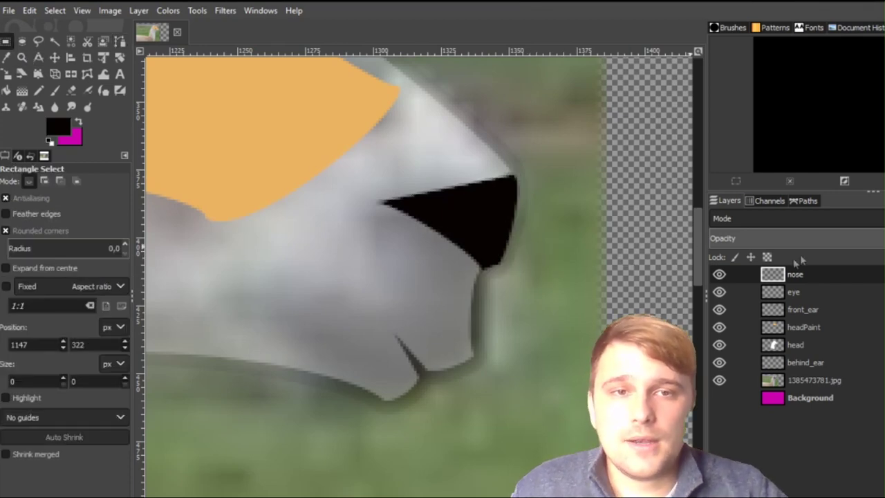
key("b")
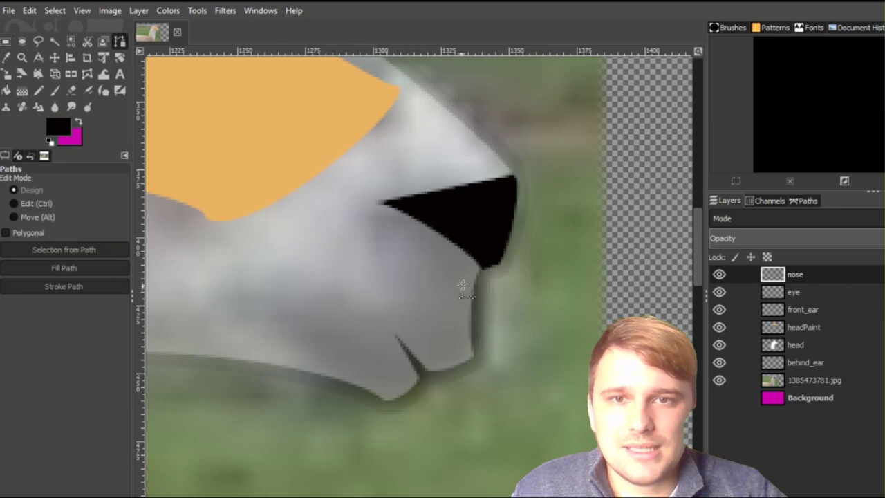
left_click(464, 252)
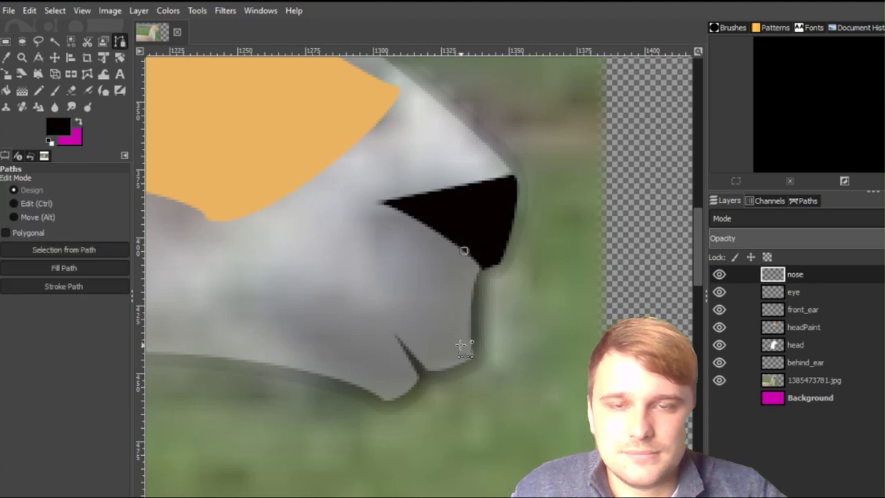
left_click_drag(461, 348, 462, 356)
left_click_drag(464, 325, 470, 323)
left_click(464, 252, "ctrl")
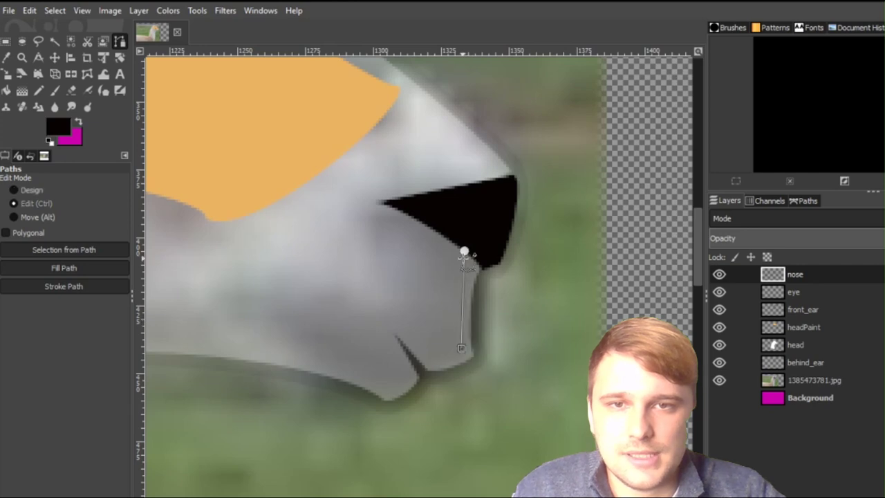
left_click(463, 249)
left_click(460, 361)
left_click_drag(462, 337, 466, 337)
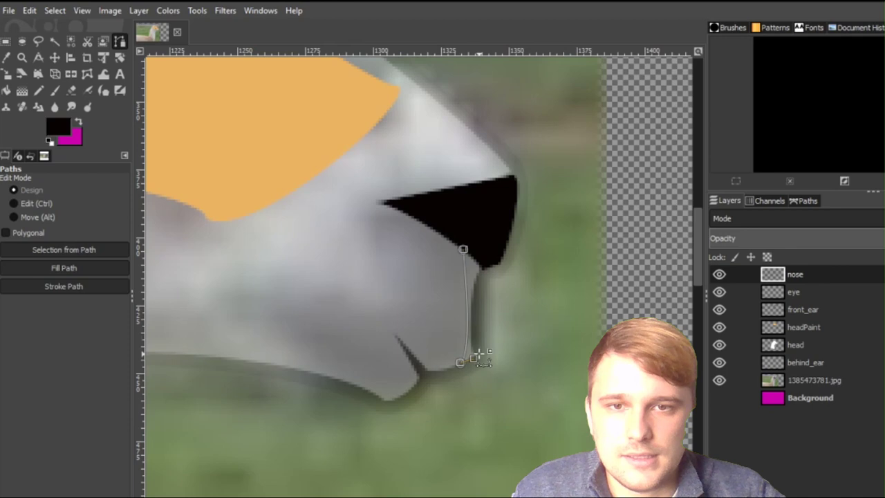
Continue the path up the muzzle's front outline, close it as a narrow strip below the nose, and fill it with solid black.
left_click(479, 354)
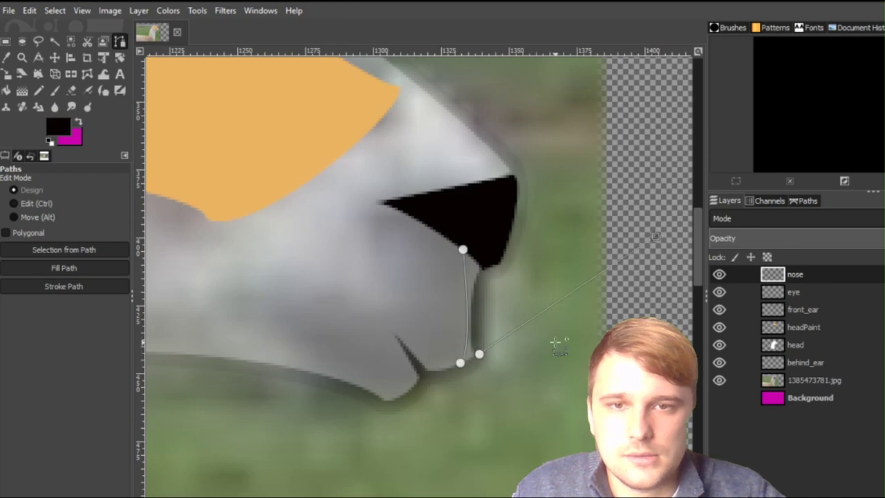
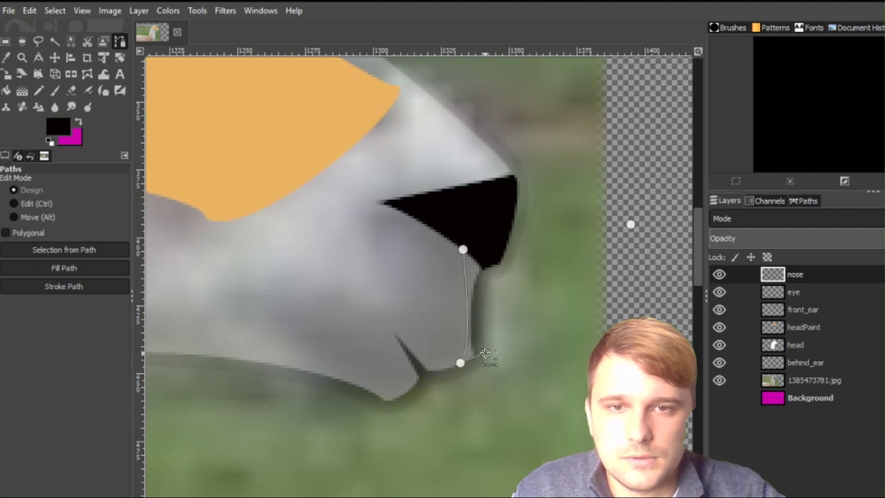
left_click_drag(477, 278, 482, 269)
left_click_drag(478, 306, 476, 309)
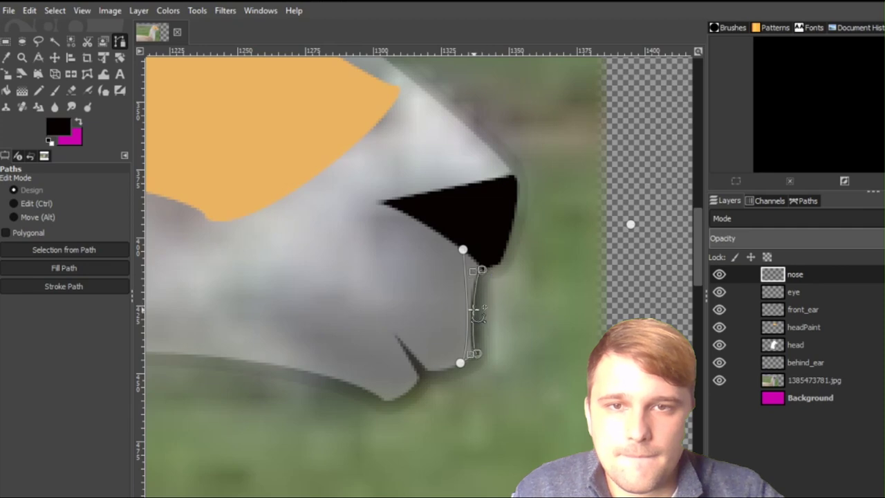
left_click(464, 250)
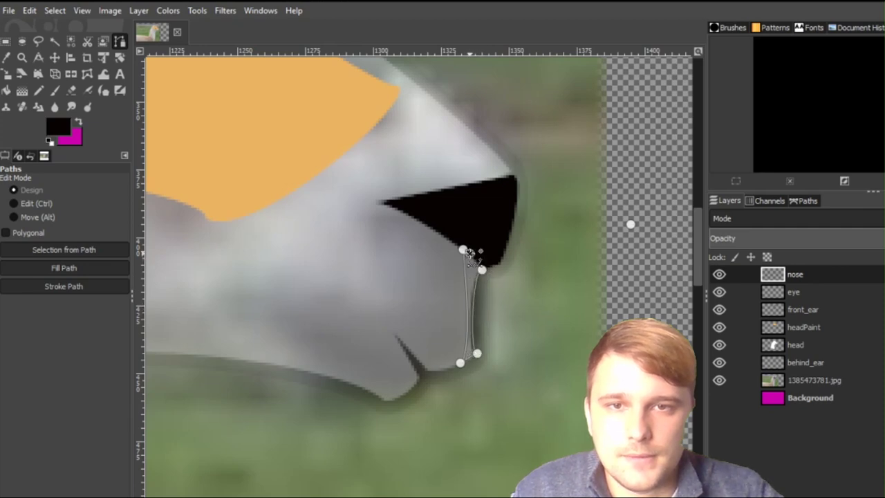
left_click(81, 267)
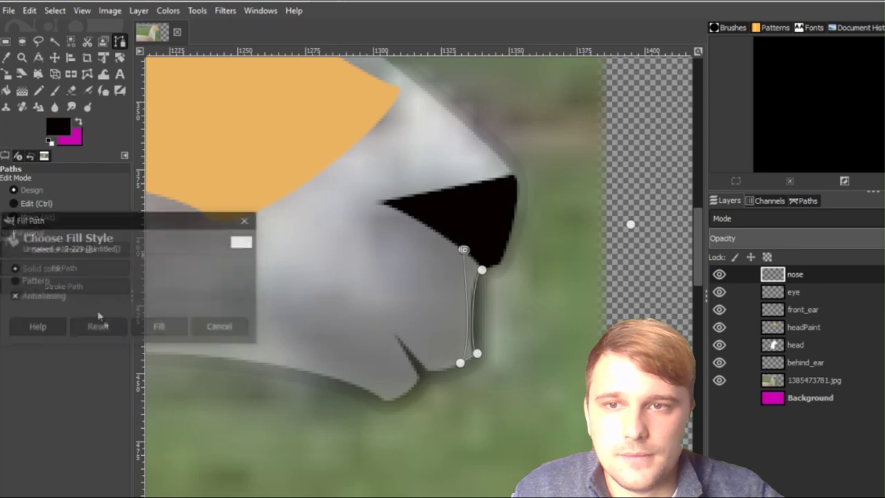
left_click(159, 328)
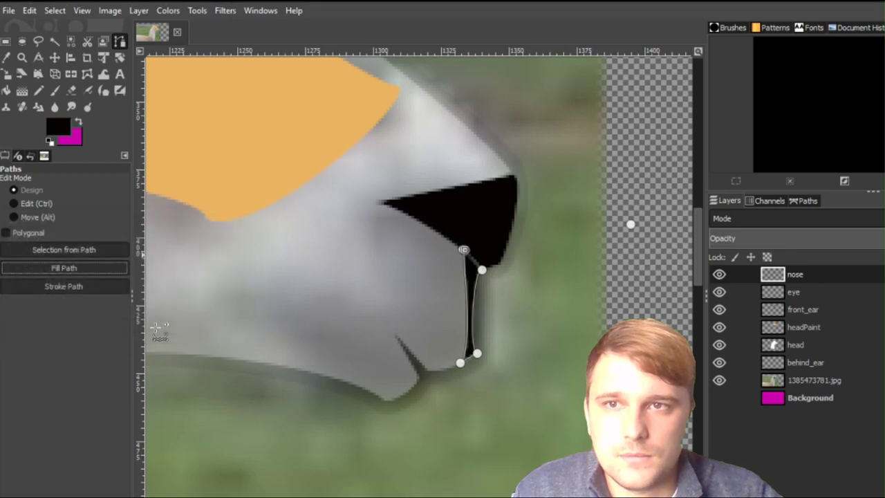
left_click(5, 42)
Restore the head layer to full opacity.
scroll(563, 269, "down", 3)
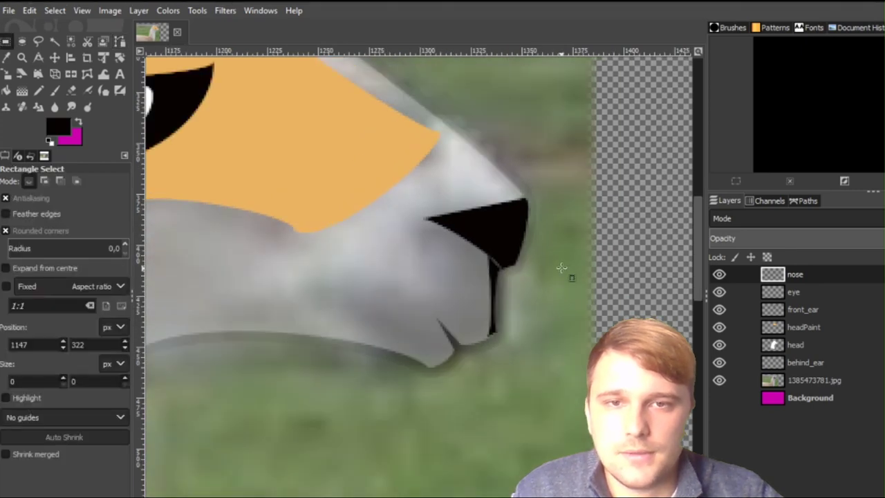
scroll(562, 268, "up", 2)
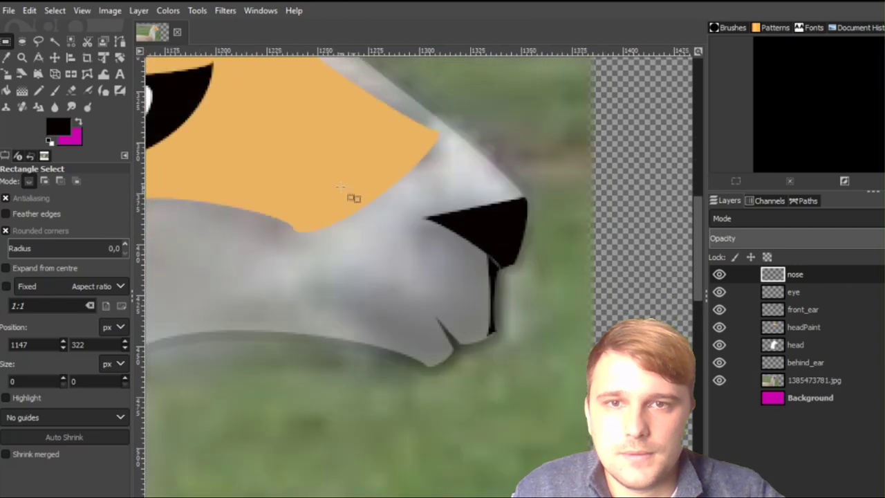
scroll(461, 256, "up", 1)
left_click(794, 344)
left_click(831, 235)
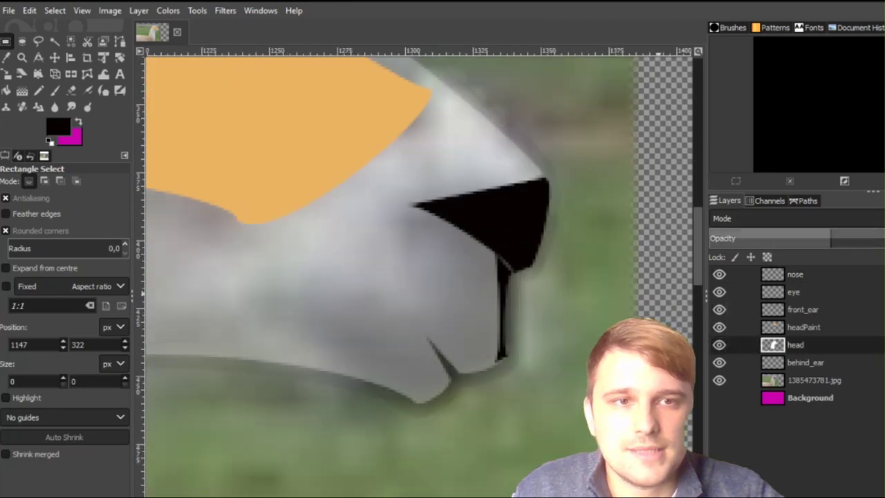
key("ctrl+z")
Set the Paintbrush to opacity 21.8 and force 100, and try to cover the thin gap between the nose and the strip.
scroll(493, 266, "down", 3)
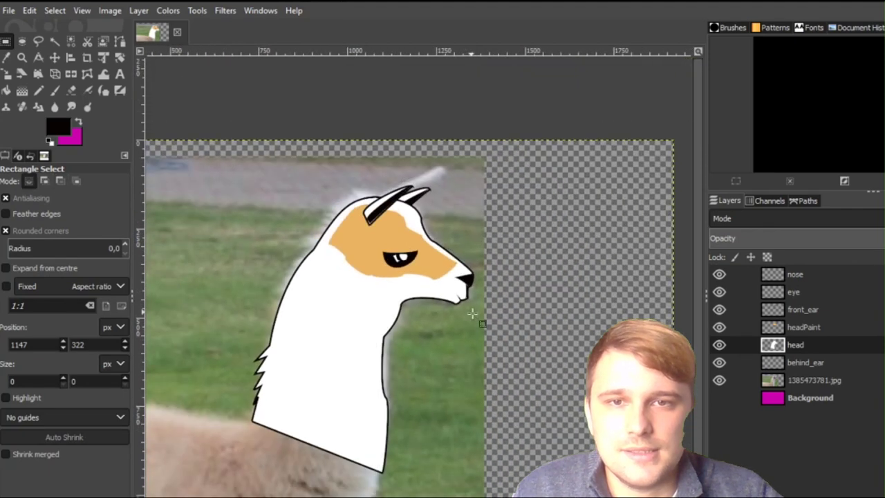
scroll(474, 310, "down", 1)
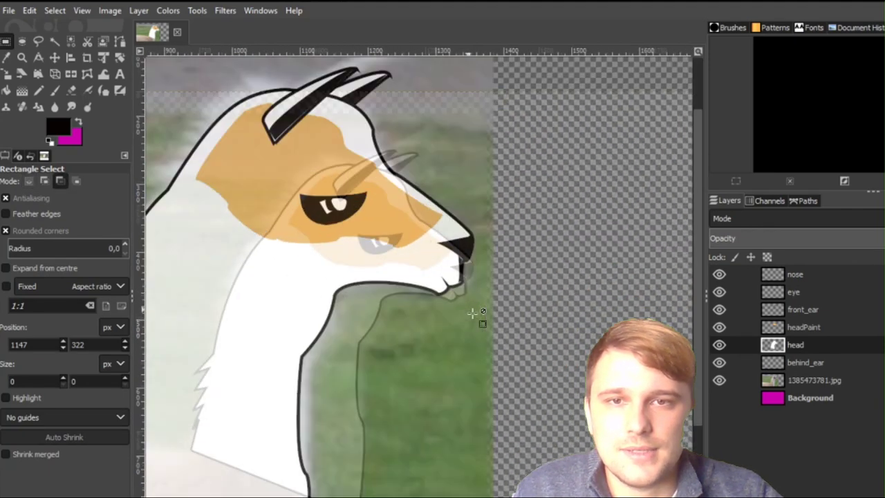
scroll(472, 313, "up", 1)
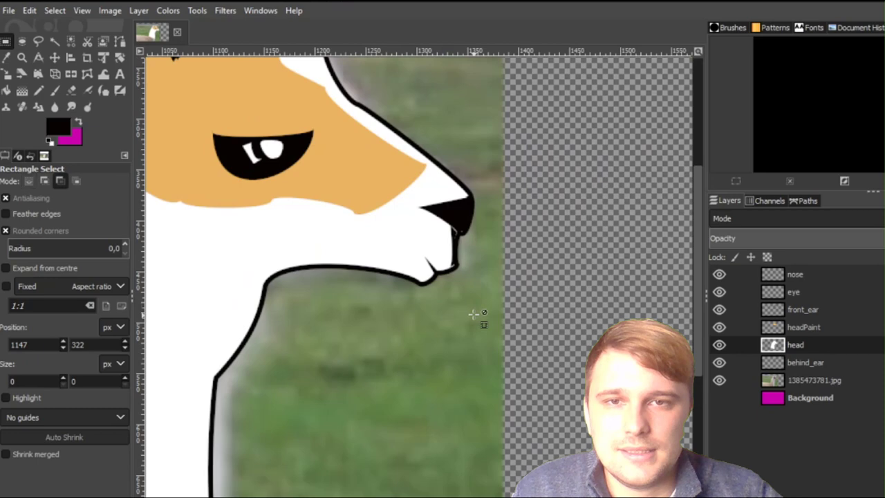
scroll(476, 312, "up", 3)
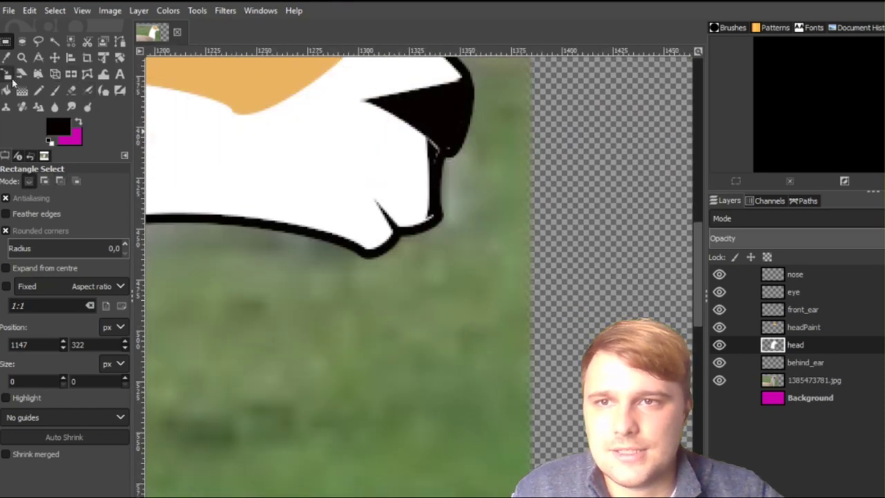
left_click(55, 91)
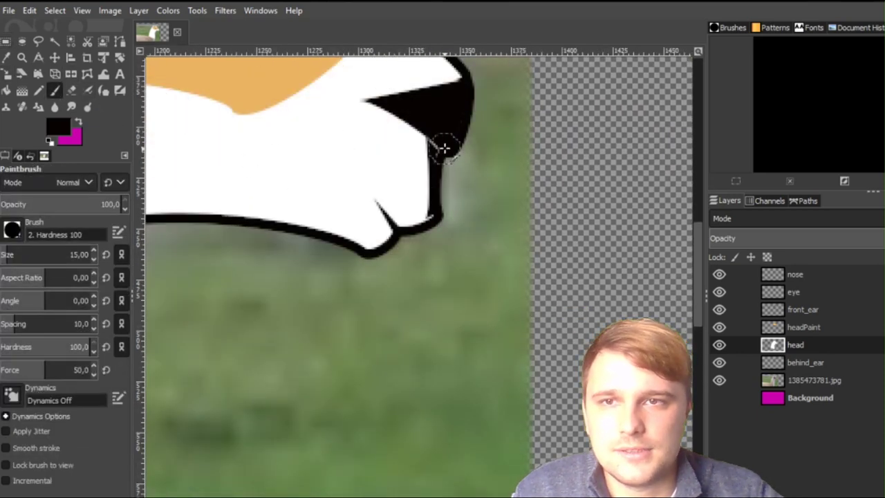
left_click(29, 205)
left_click_drag(29, 205, 26, 204)
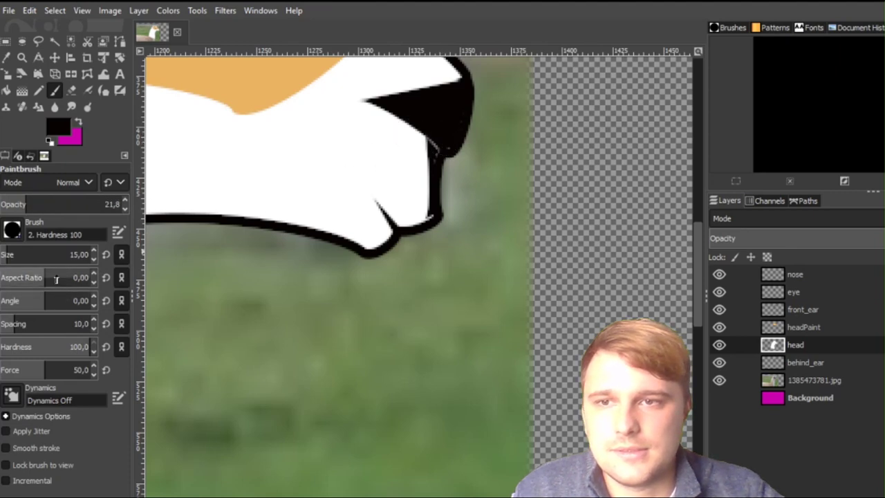
left_click_drag(55, 370, 94, 370)
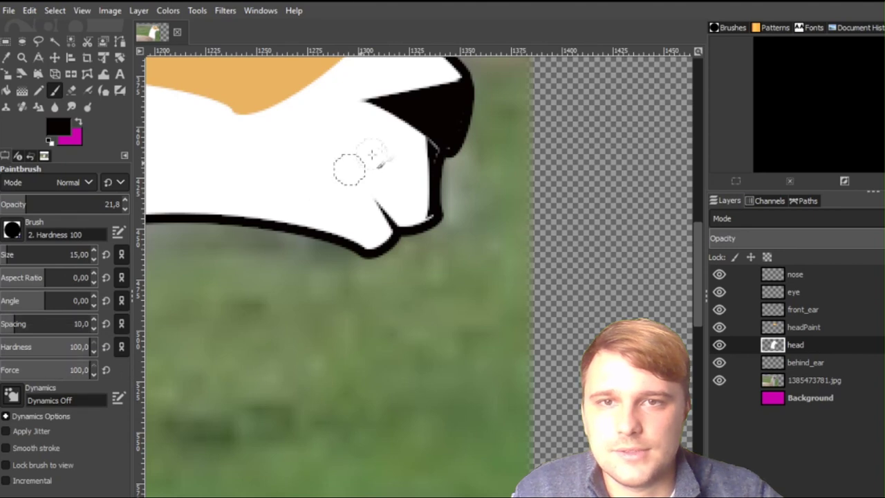
left_click(440, 144)
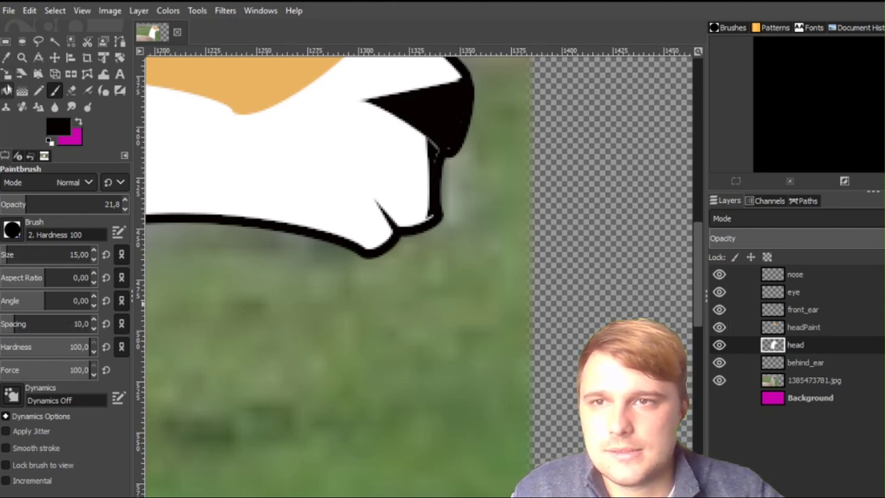
Set the Paintbrush to opacity 100 and size 5, and paint the gap between the nose and the strip below it black.
left_click(120, 43)
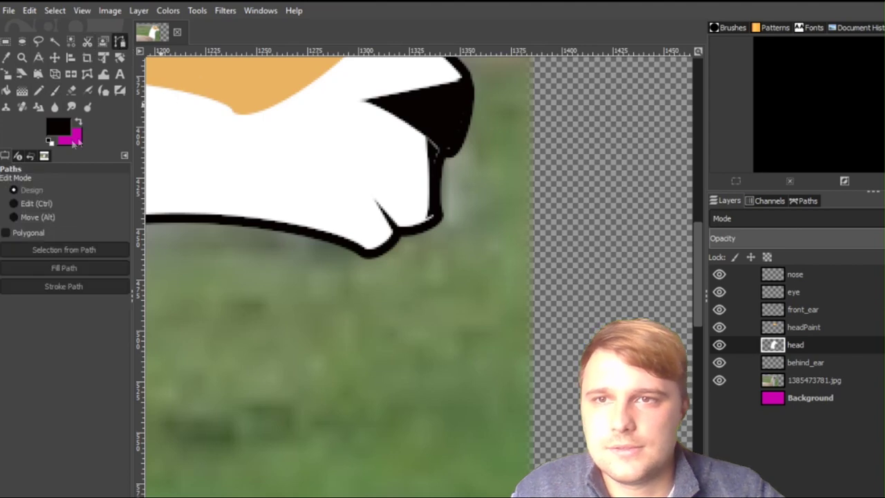
left_click(56, 93)
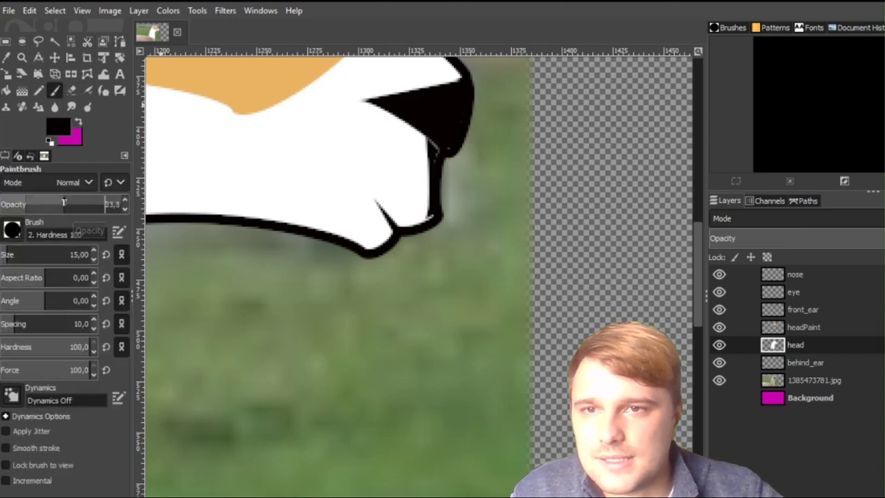
left_click_drag(63, 202, 139, 202)
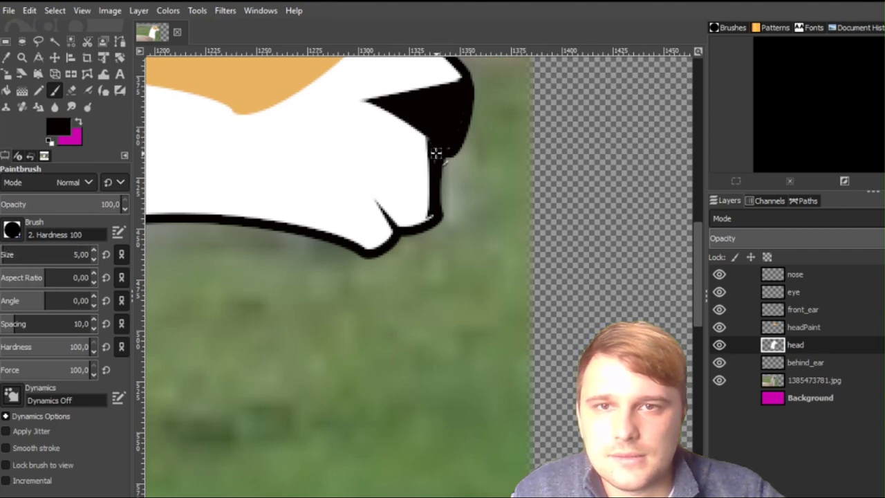
scroll(449, 220, "down", 1)
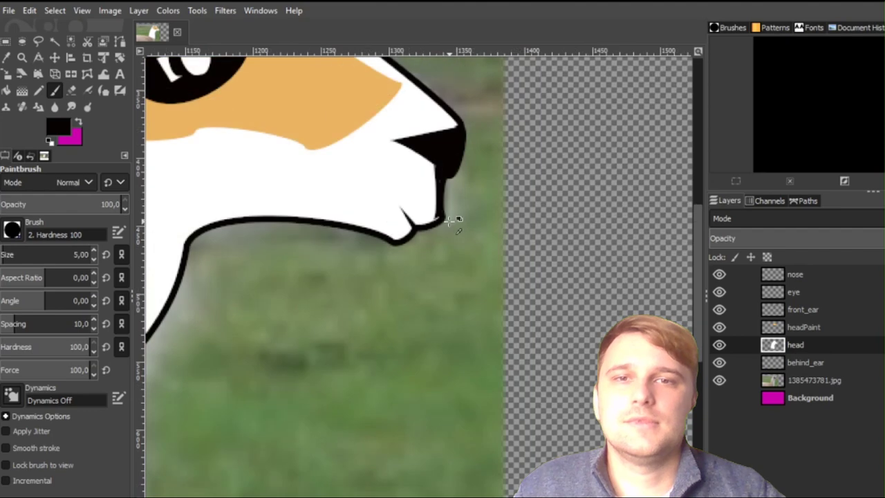
scroll(450, 225, "down", 1)
scroll(474, 288, "up", 2)
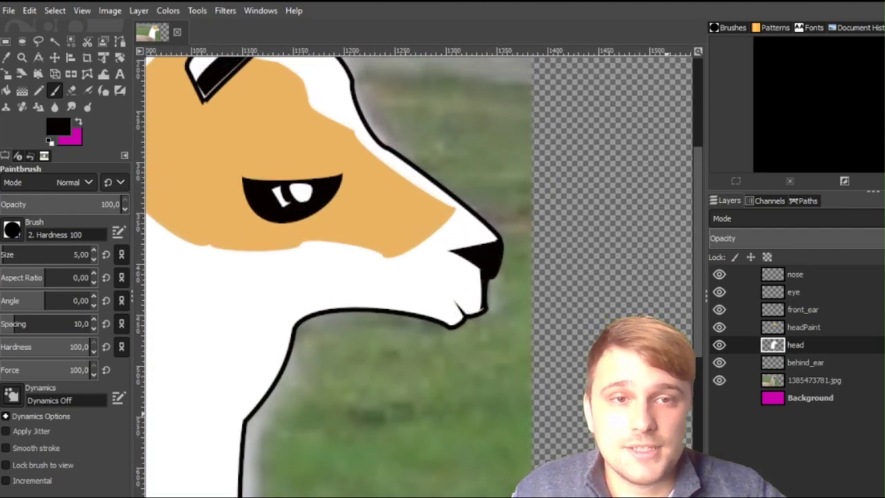
Create a new layer named mouth and move it to the top of the layer stack.
key("ctrl+shift+n")
type("mo")
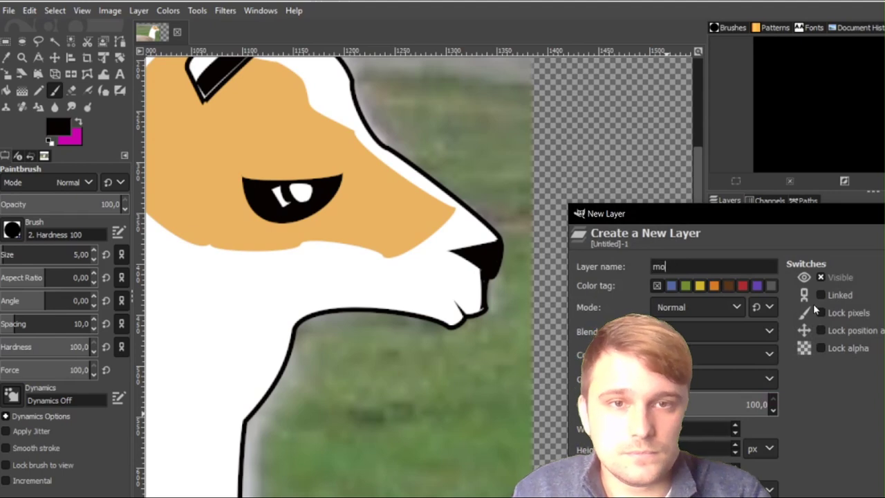
type("uth")
key("Return")
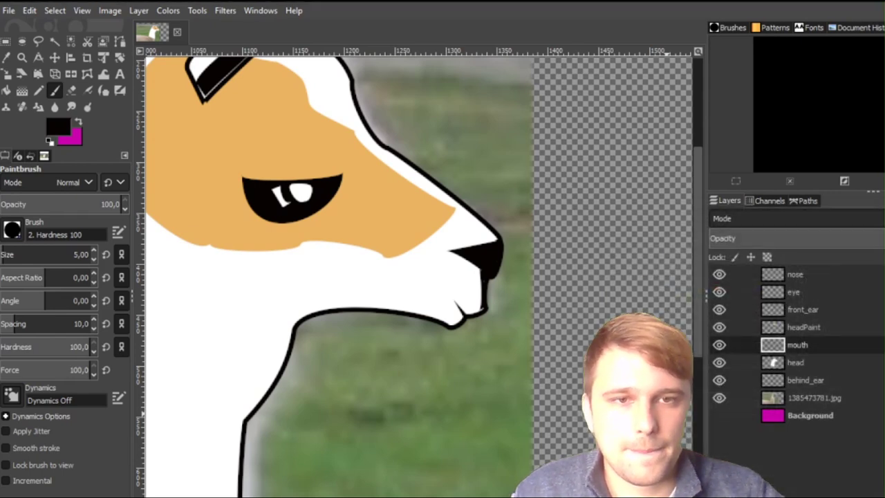
left_click_drag(746, 344, 742, 274)
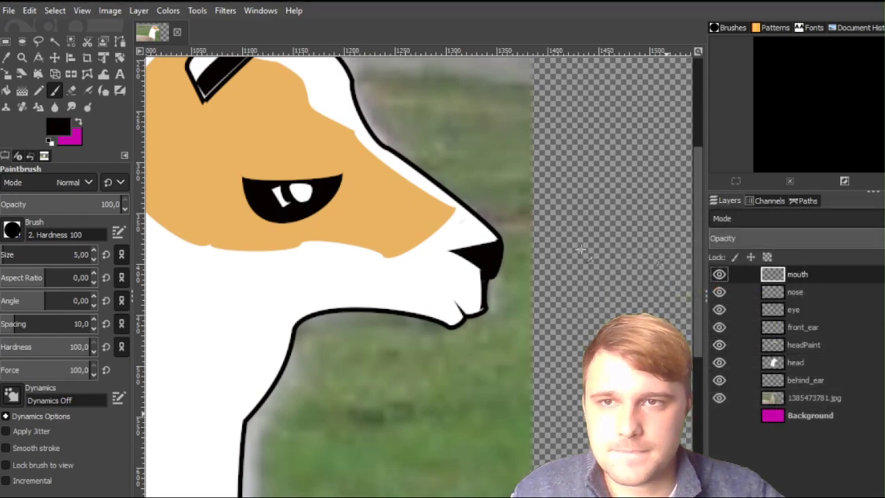
Lower the head layer's opacity to almost nothing so the photo's muzzle shows through, and get the Paths tool ready.
left_click(119, 41)
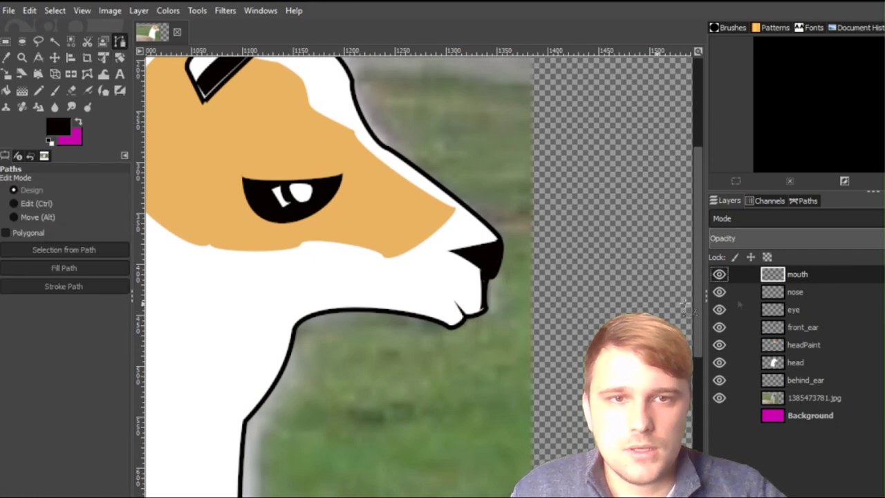
left_click(791, 365)
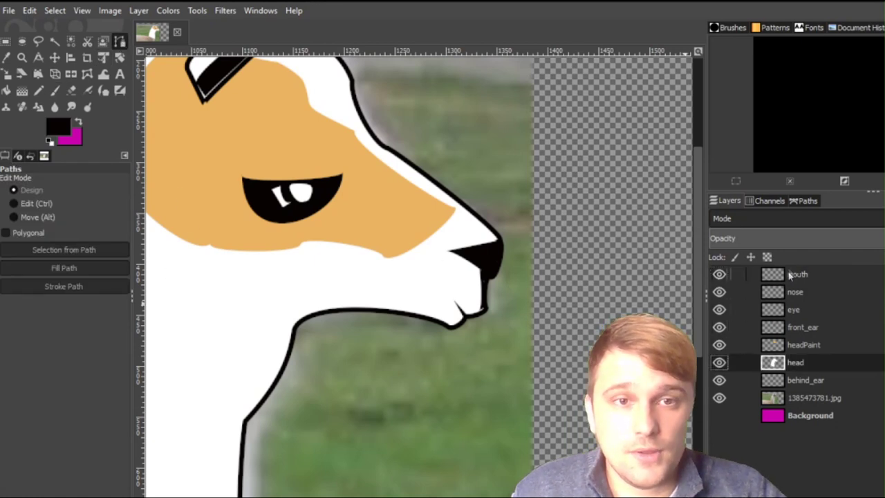
left_click(737, 238)
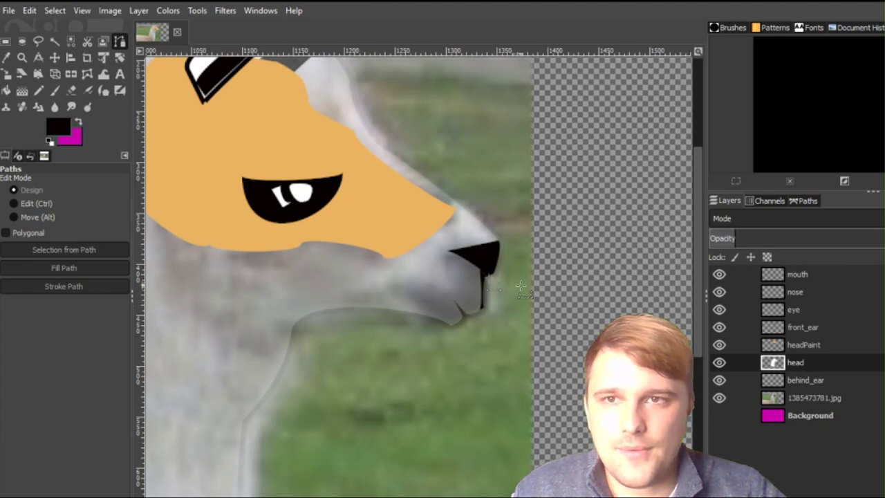
scroll(478, 326, "up", 3)
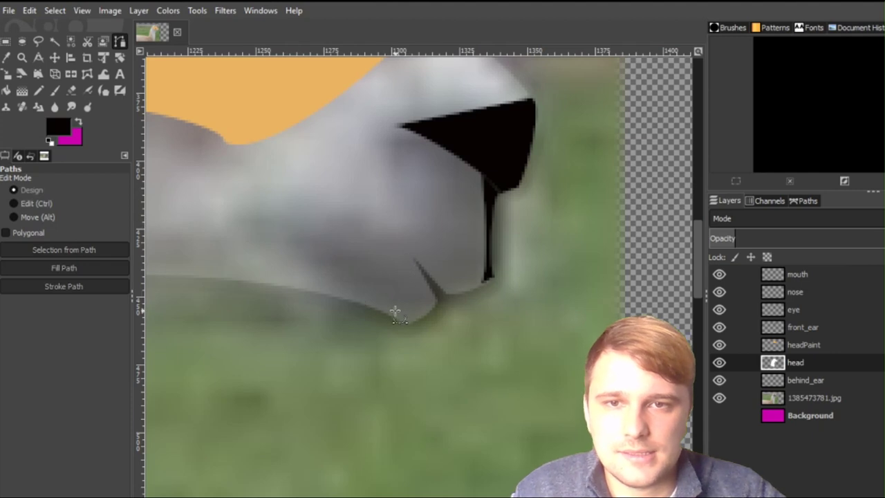
left_click_drag(380, 311, 337, 215)
left_click(372, 188)
key("ctrl+z")
key("ctrl+z")
left_click(481, 275)
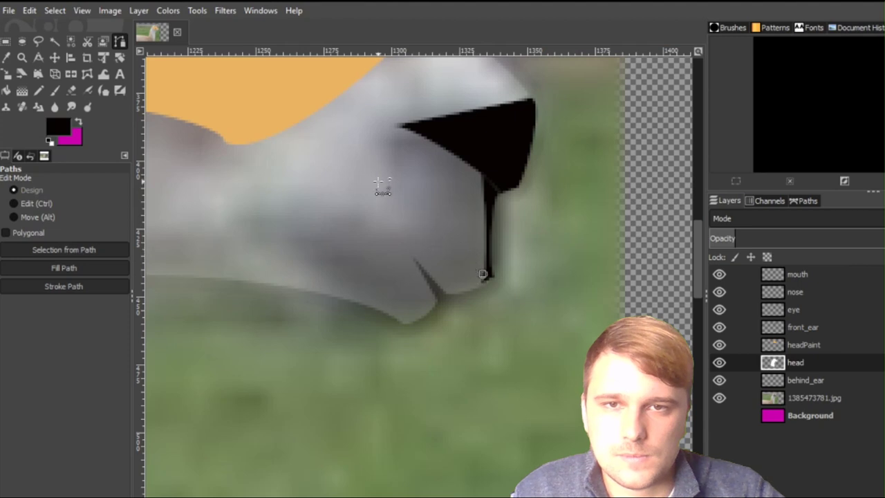
left_click_drag(383, 191, 362, 155)
key("ctrl+z")
left_click(391, 315)
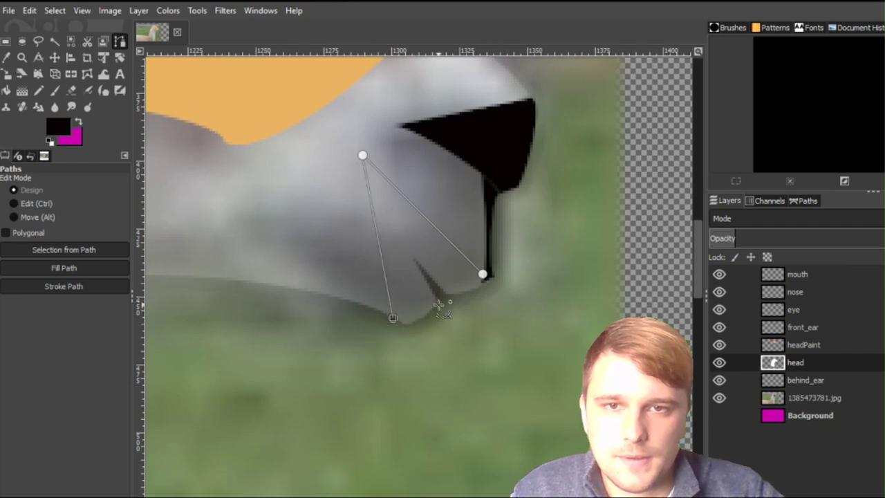
left_click_drag(415, 310, 418, 326)
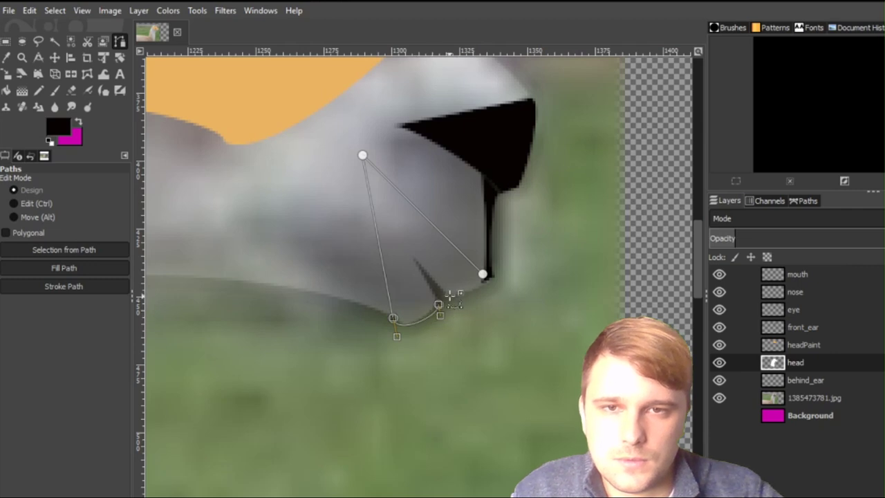
key("ctrl+z")
key("ctrl+z")
key("ctrl+z")
key("ctrl+z")
key("ctrl+z")
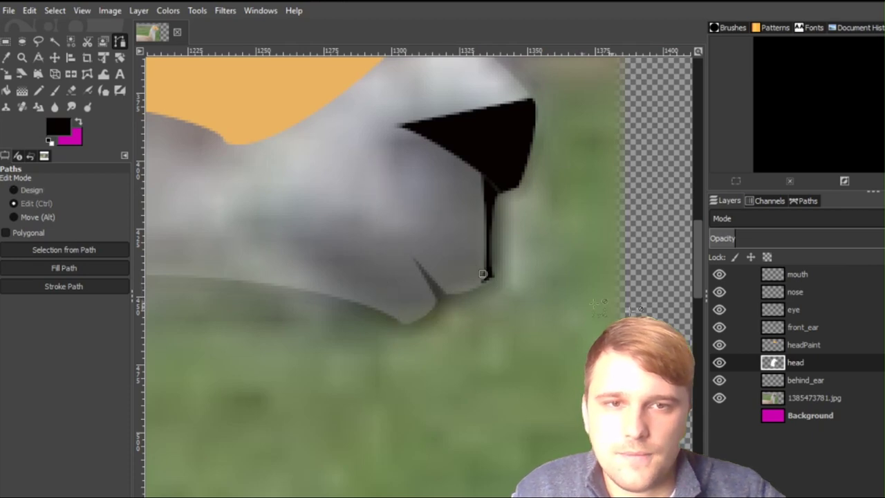
Undo the head layer's opacity reduction and leave the Paths tool for Rectangle Select.
key("ctrl+z")
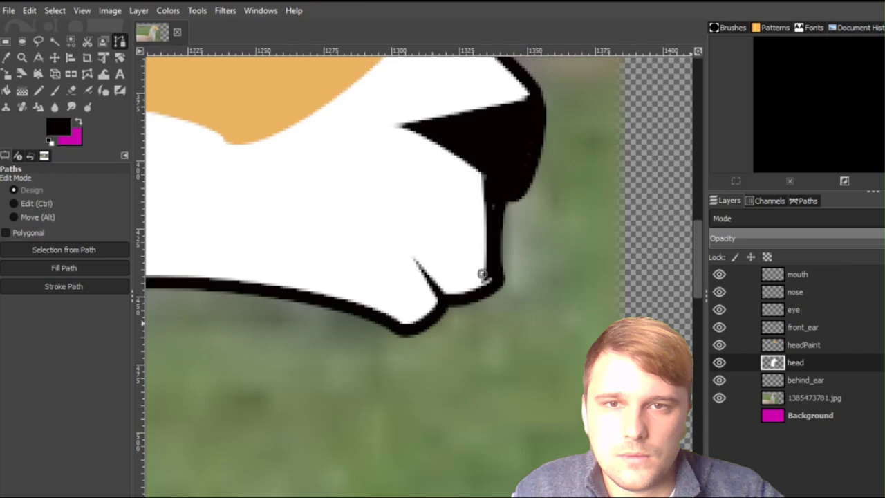
scroll(509, 233, "down", 5)
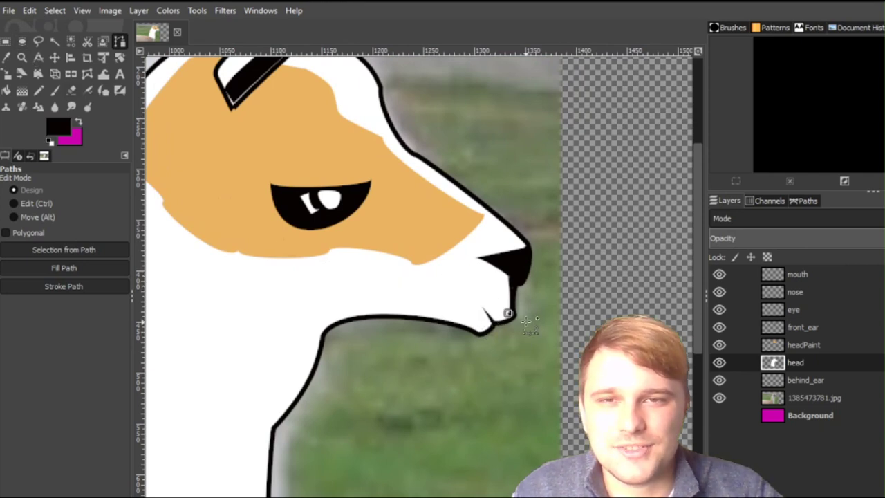
key("minus")
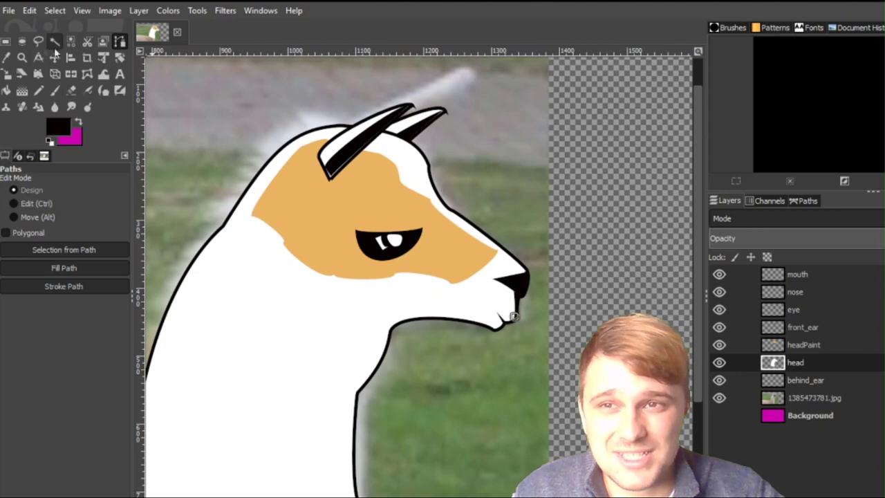
left_click(7, 42)
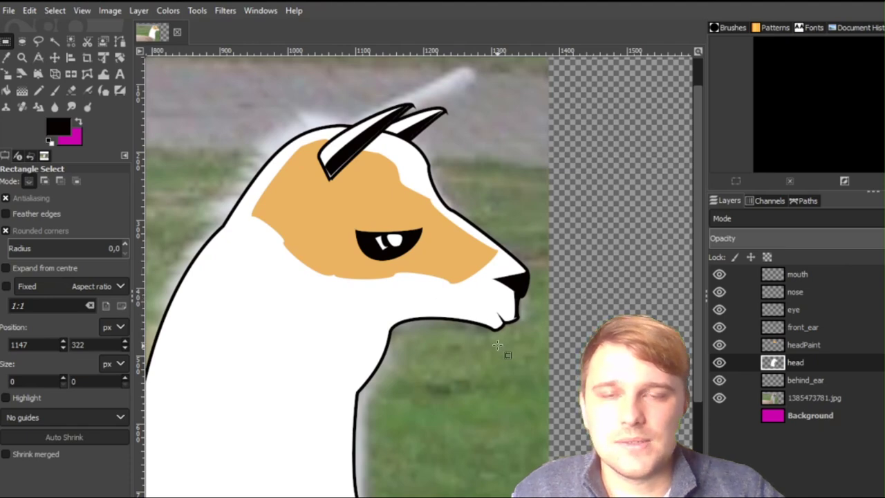
left_click_drag(438, 320, 500, 245)
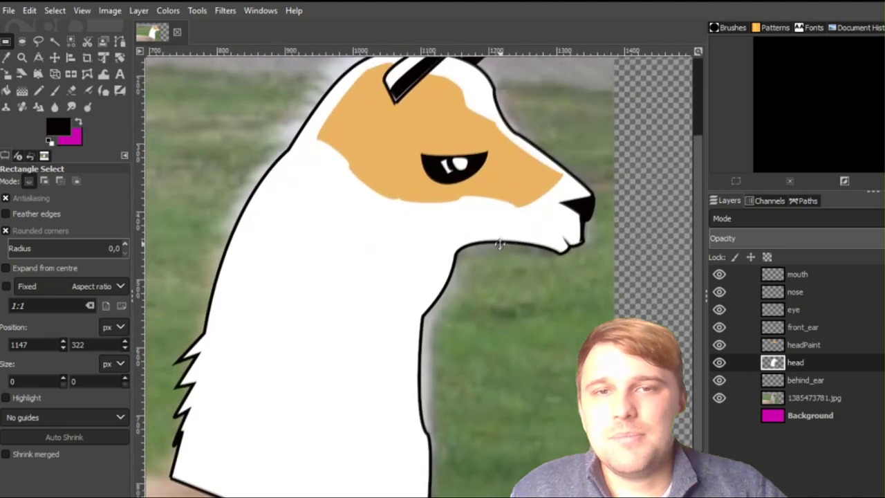
scroll(499, 245, "down", 2)
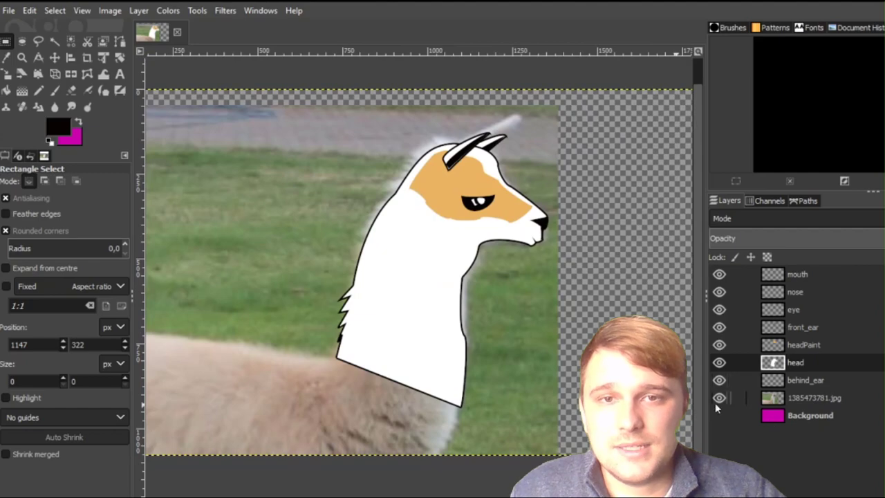
Hide the 1385473781.jpg photo layer and check the llama drawing on the transparent background.
left_click(719, 397)
left_click_drag(555, 326, 492, 353)
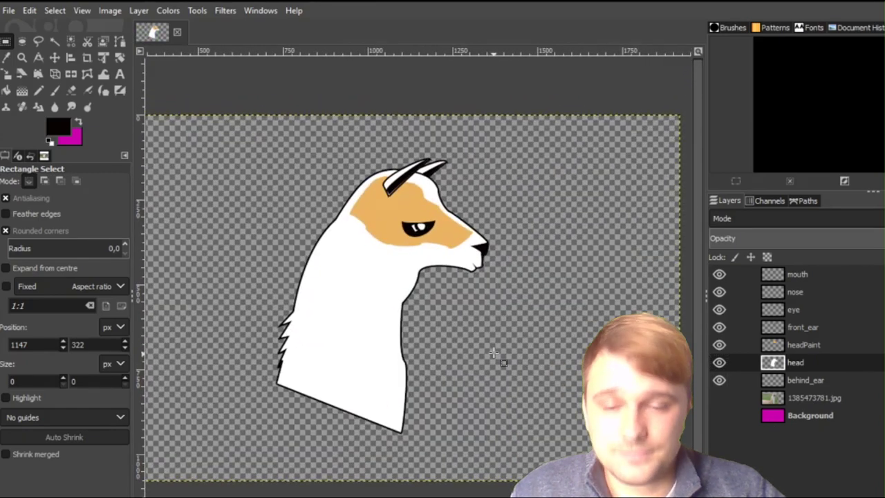
scroll(502, 362, "up", 2)
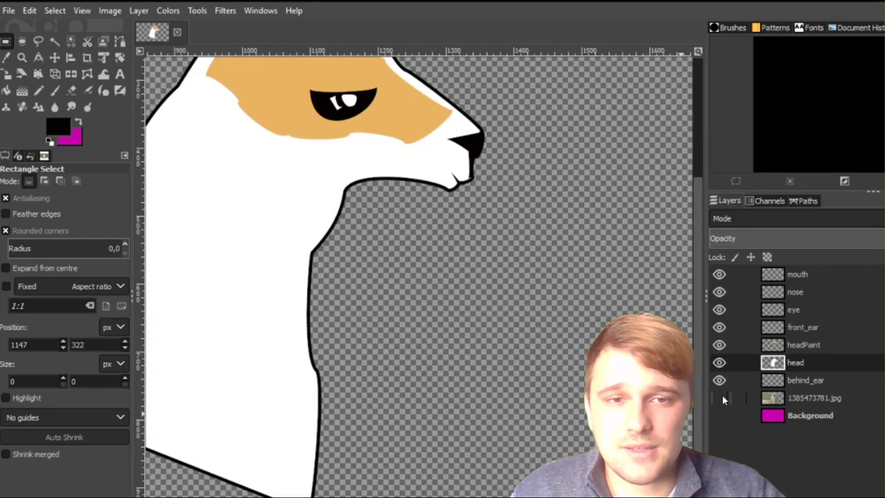
left_click(718, 398)
left_click(719, 397)
left_click_drag(361, 286, 418, 360)
scroll(418, 359, "down", 2)
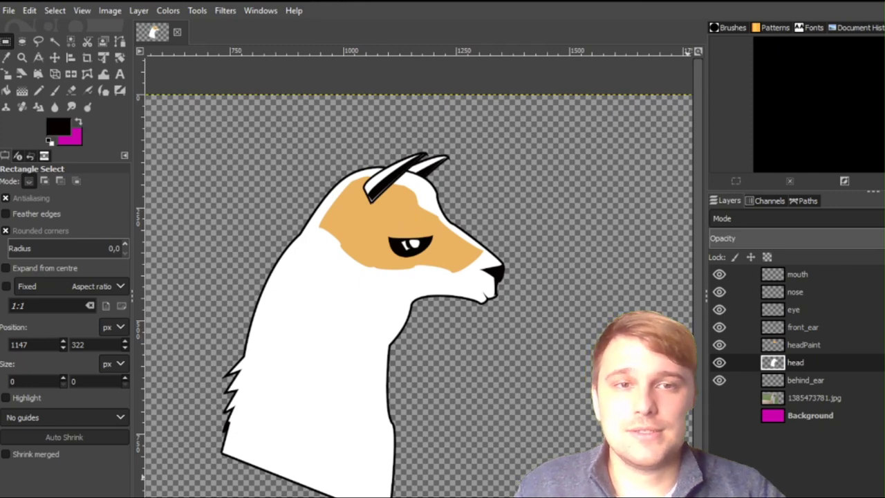
Create a new layer named shadows and move it to the top of the layer stack.
key("ctrl+shift+n")
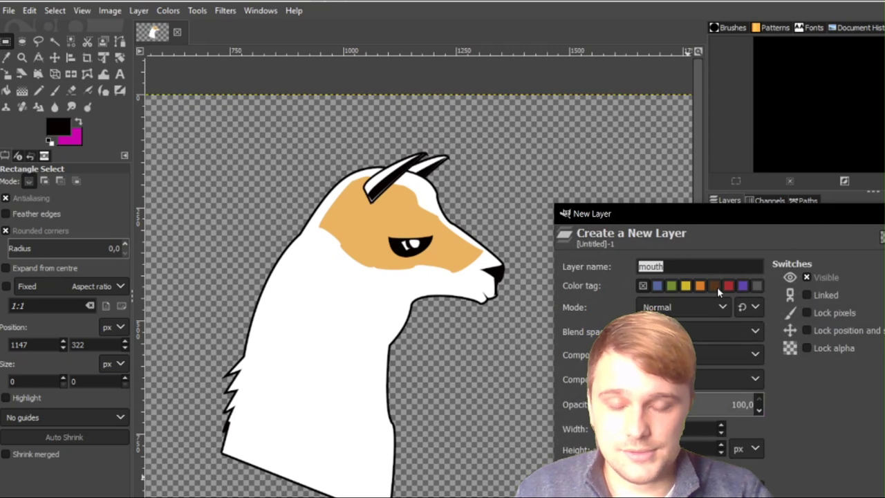
type("shad")
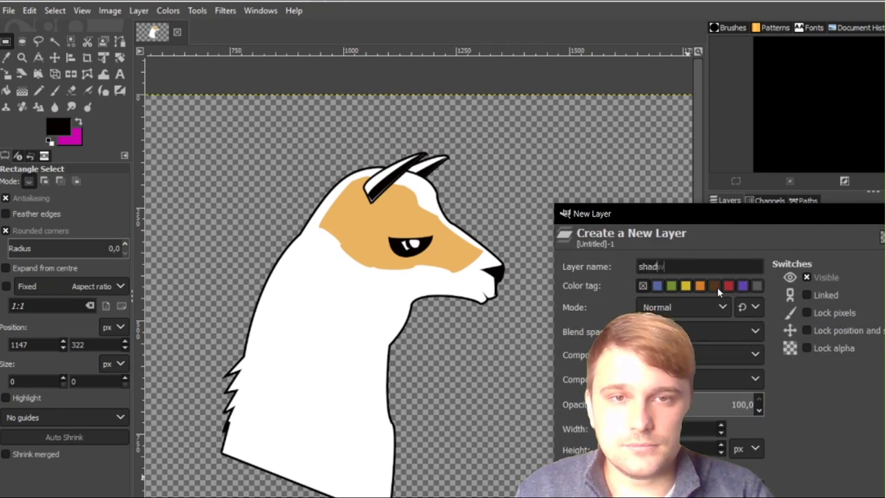
type("ows")
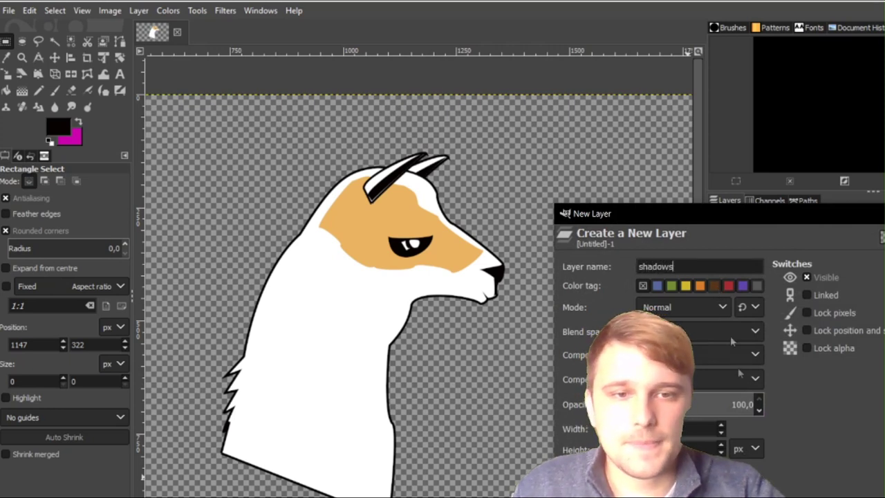
key("Return")
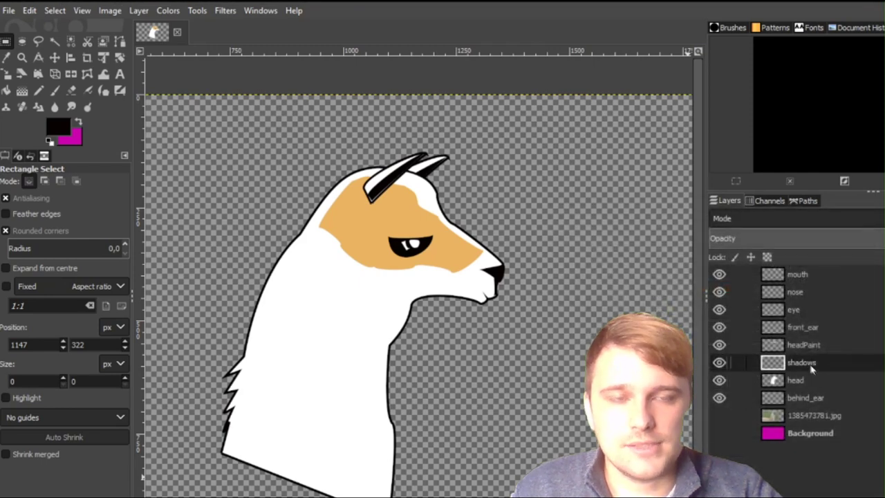
left_click_drag(810, 366, 806, 276)
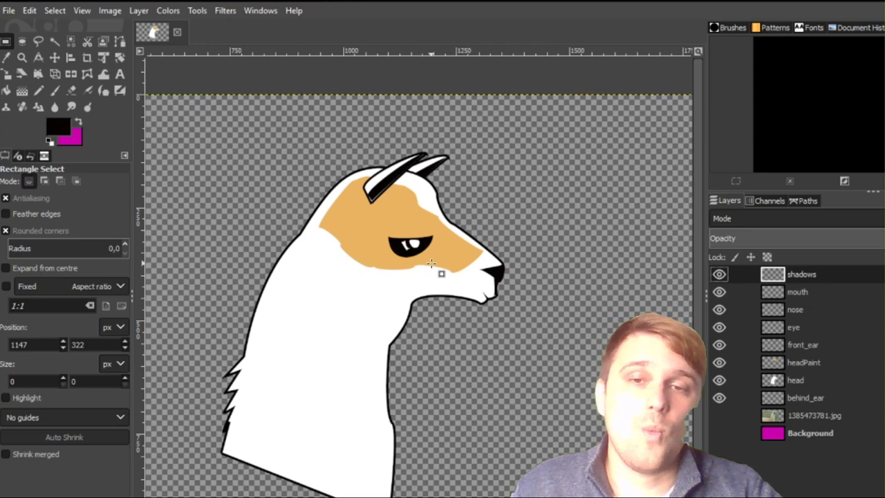
Pick the head's orange as the foreground colour and darken it to brown with R 55.1, G 42.3 and B 22.9.
left_click(120, 43)
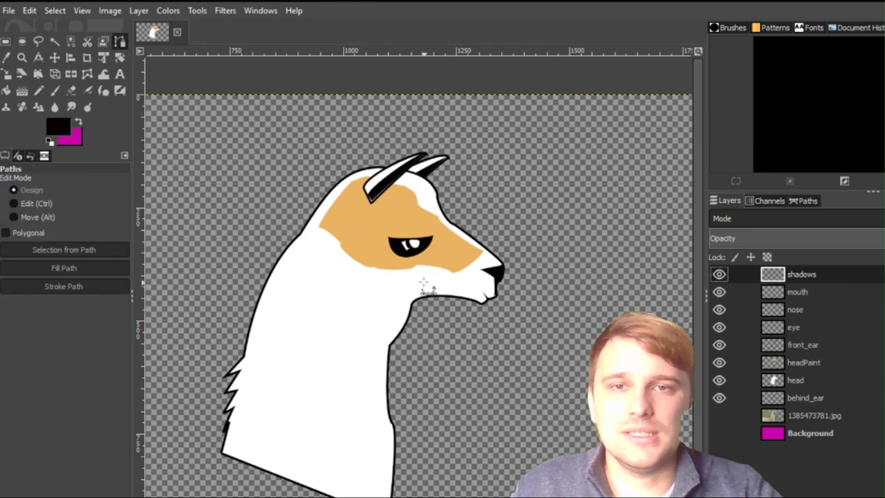
scroll(425, 286, "up", 3)
scroll(426, 233, "up", 2)
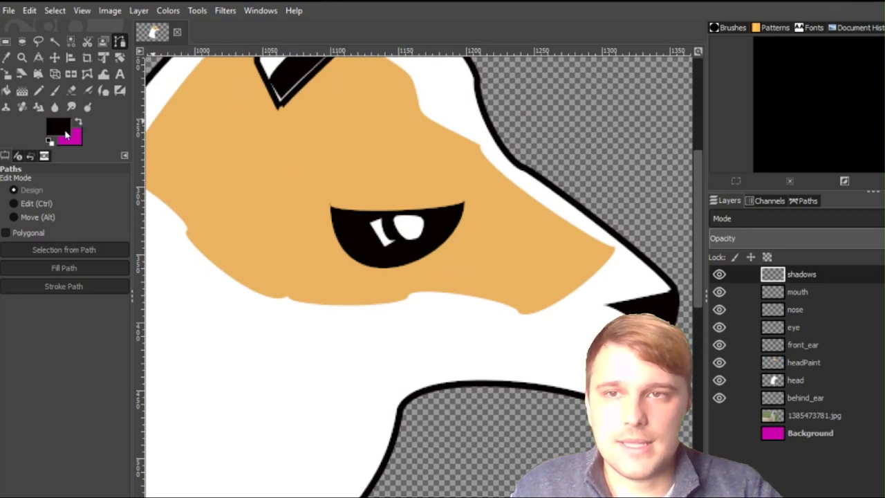
key("ctrl")
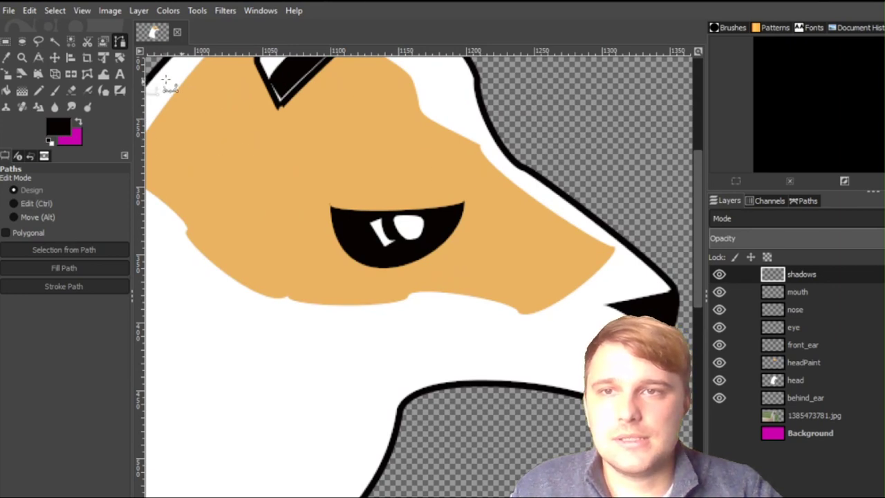
left_click(66, 132)
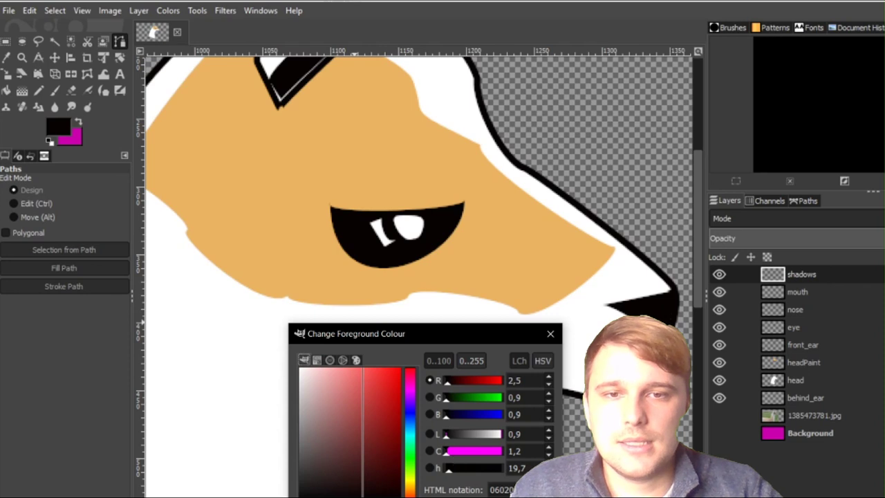
left_click(410, 175)
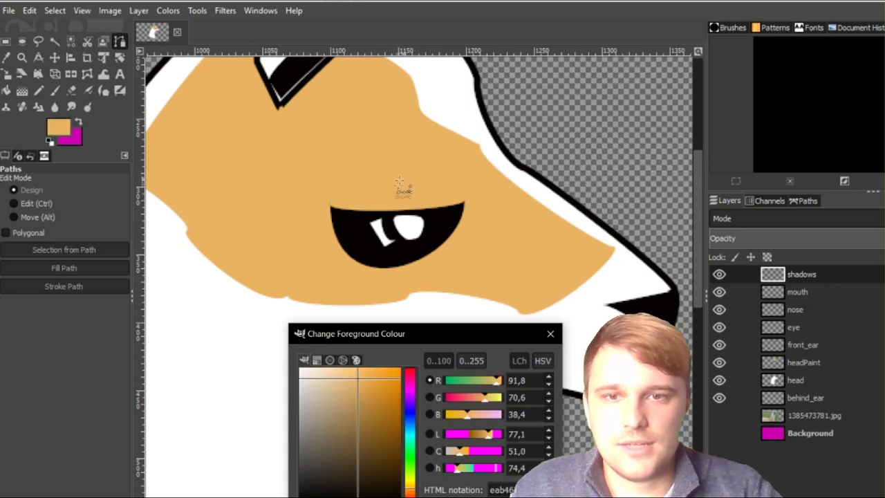
left_click_drag(359, 376, 359, 427)
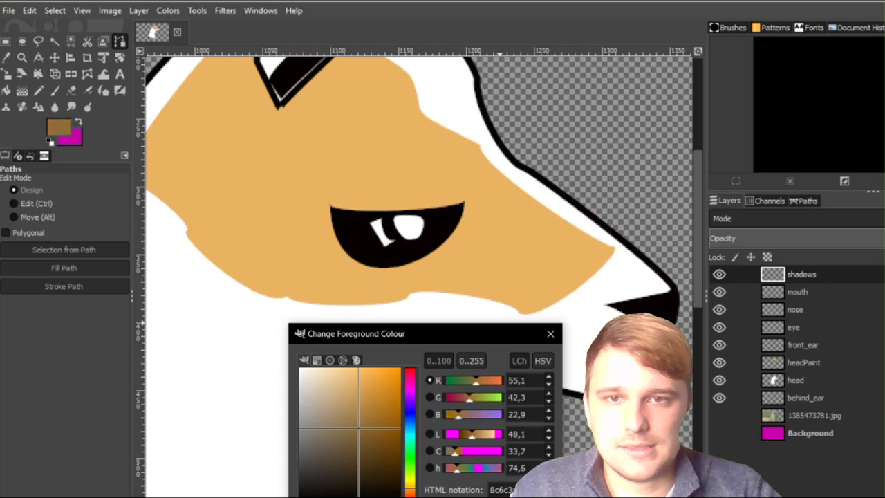
key("Return")
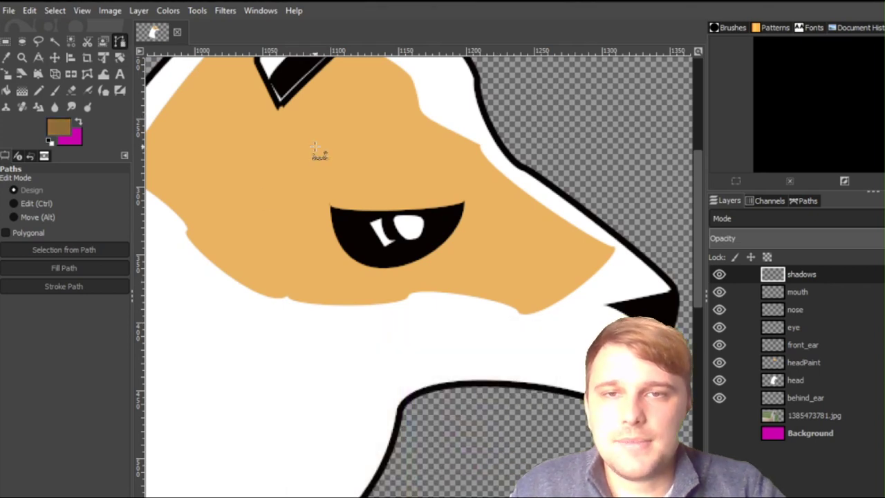
left_click(356, 142)
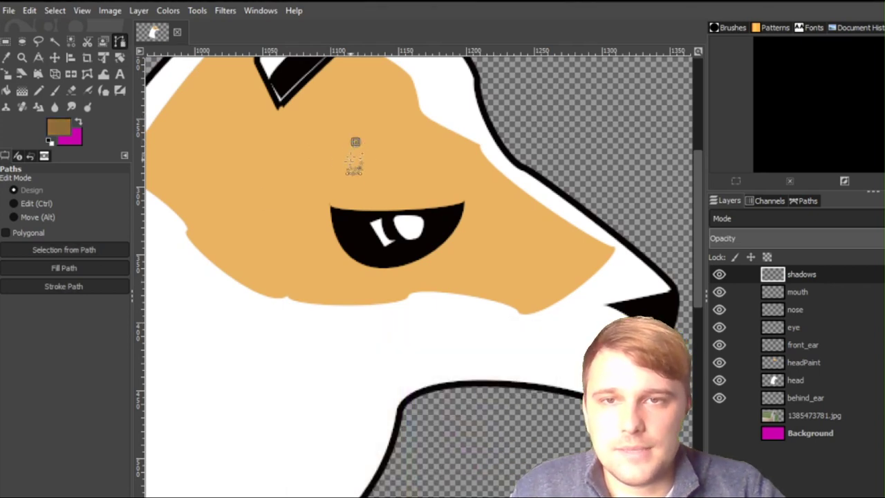
left_click_drag(344, 177, 337, 176)
key("ctrl+z")
key("ctrl+z")
key("ctrl+z")
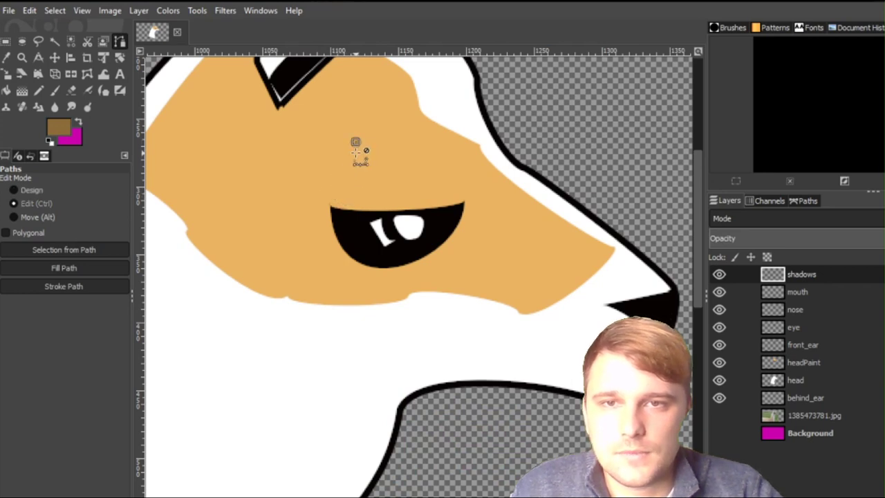
Draw a narrow curved wedge path above the rear corner of the eye and fill it with the solid brown.
left_click(363, 141)
left_click(334, 197)
left_click_drag(344, 177, 342, 176)
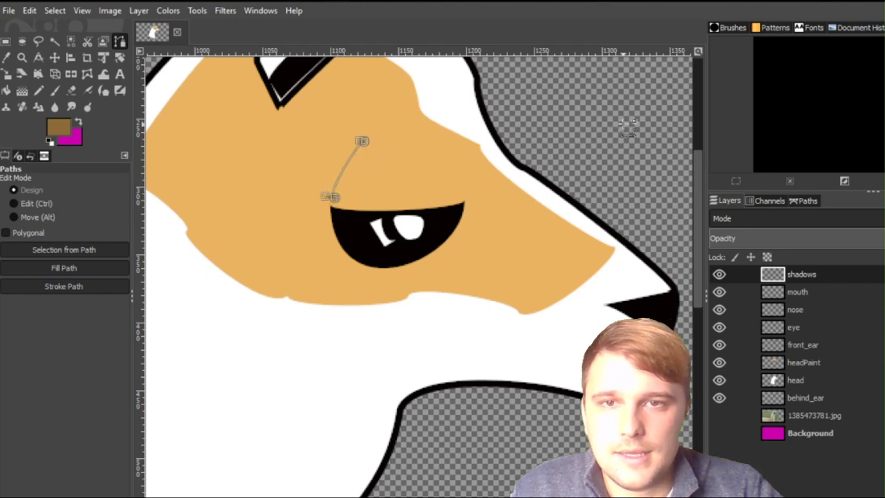
left_click_drag(334, 197, 316, 193)
mouse_move(338, 152)
left_mouse_down()
mouse_move(365, 142)
mouse_move(336, 163)
left_mouse_up()
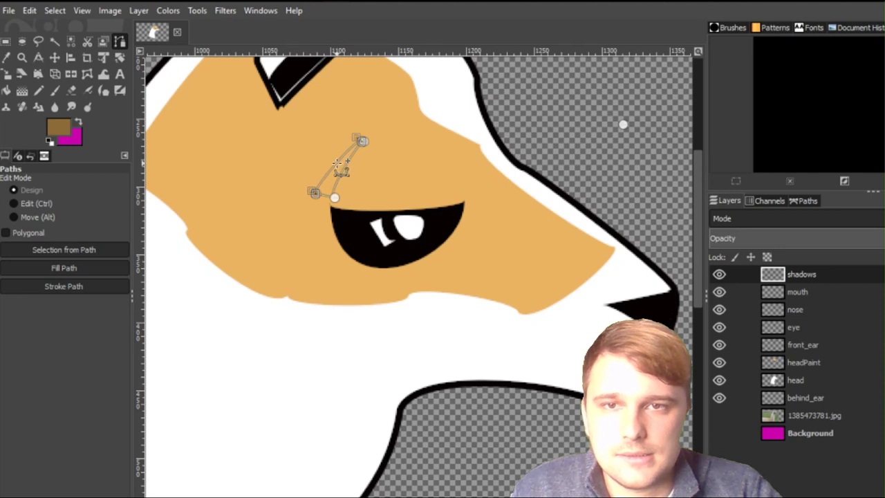
left_click(76, 268)
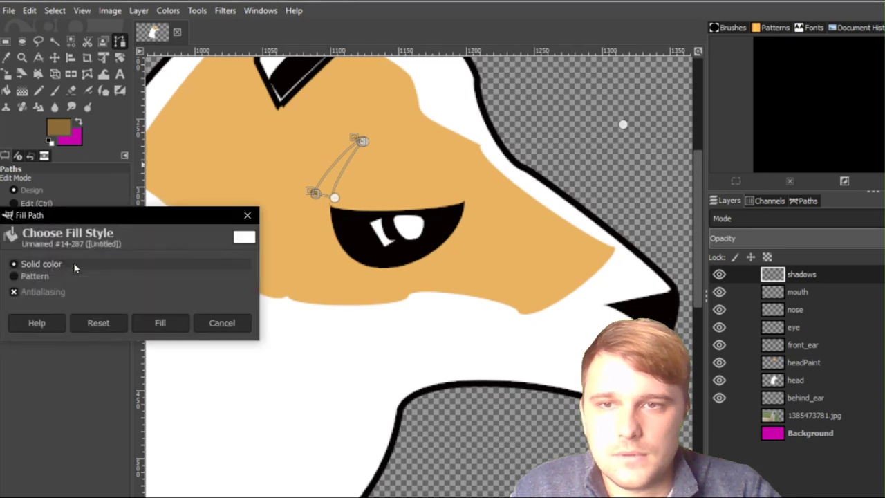
left_click(162, 322)
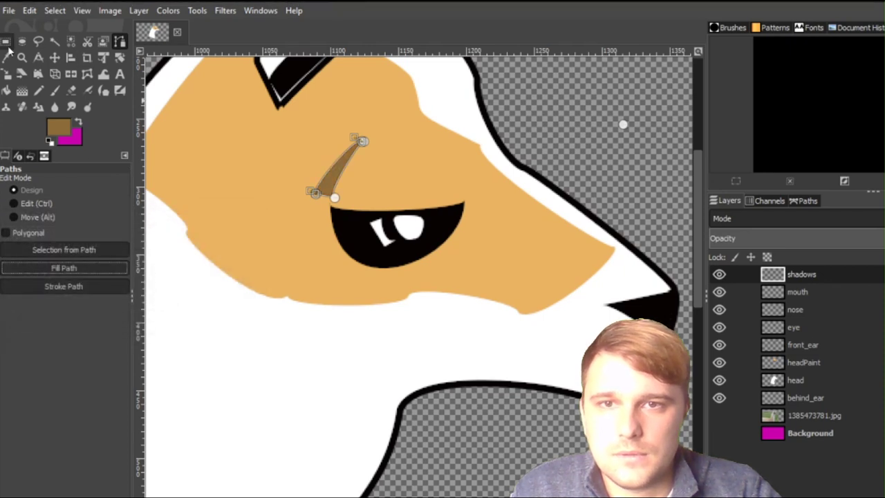
key("r")
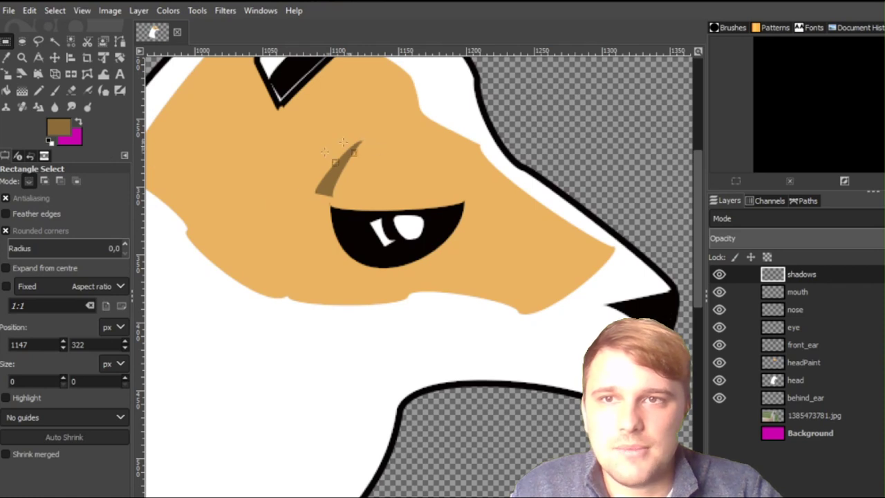
Draw a narrow, closed curved wedge path above the front corner of the eye, on the muzzle side.
left_click(120, 43)
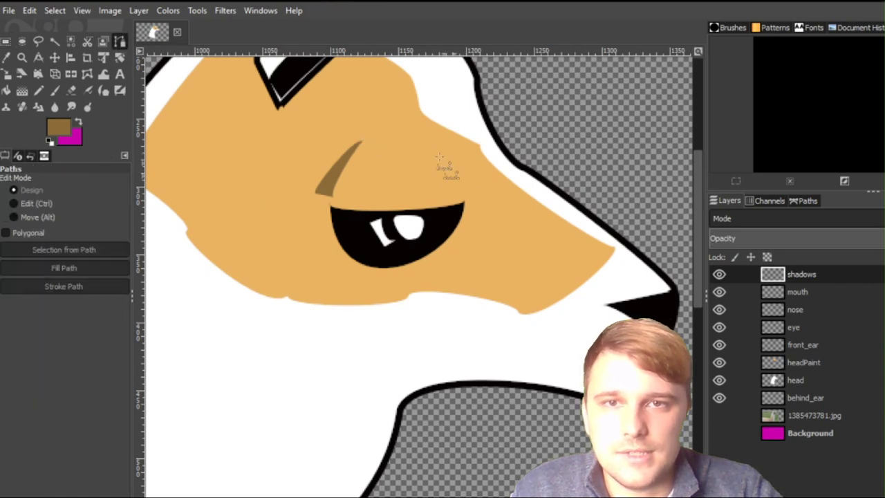
left_click(464, 198)
left_click(432, 149)
left_click_drag(446, 169, 450, 173)
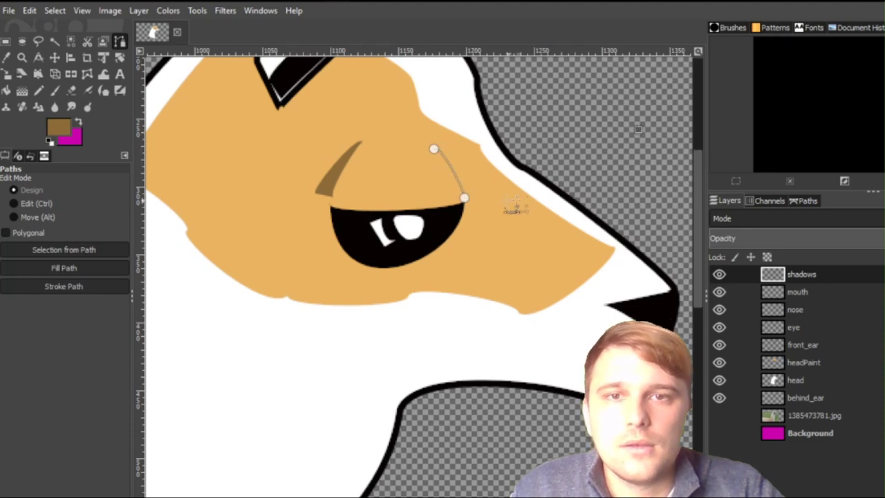
left_click_drag(465, 198, 478, 191)
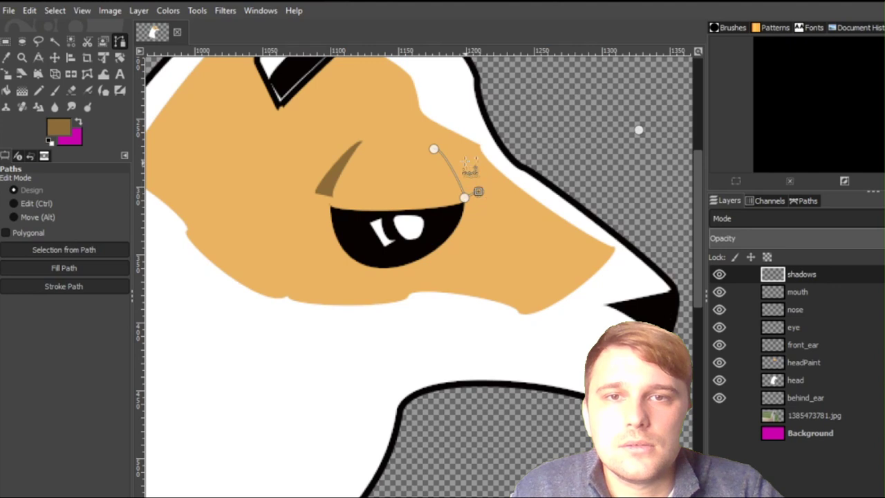
left_click(442, 149)
key("ctrl+z")
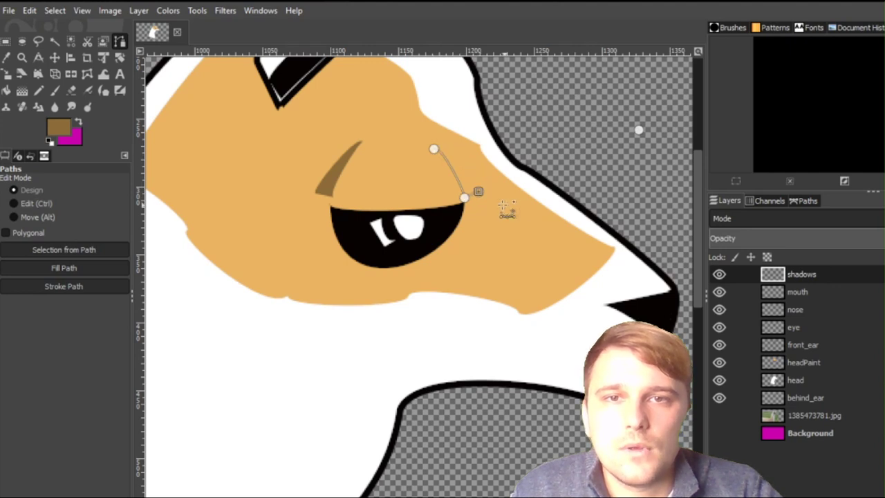
left_click_drag(456, 149, 437, 148)
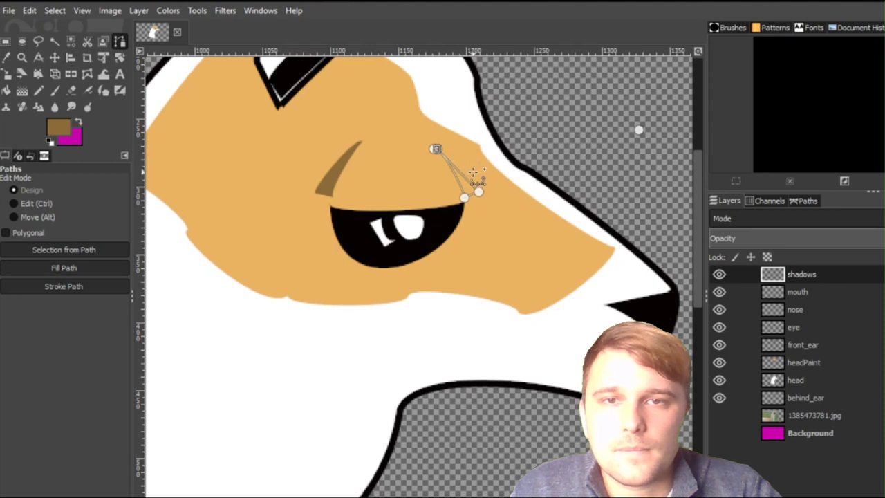
mouse_move(467, 179)
left_mouse_down()
mouse_move(473, 172)
mouse_move(475, 191)
left_mouse_up()
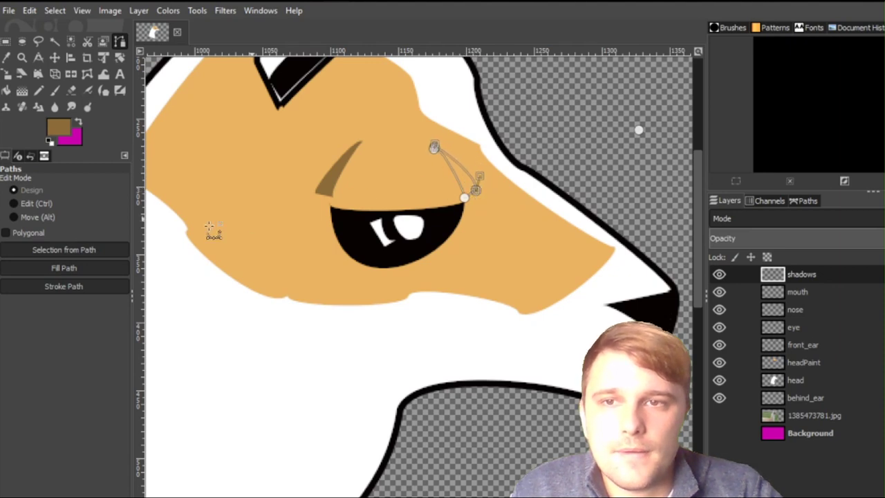
Fill the wedge path above the eye's front corner with the solid brown and leave the Paths tool.
left_click(63, 268)
left_click(160, 325)
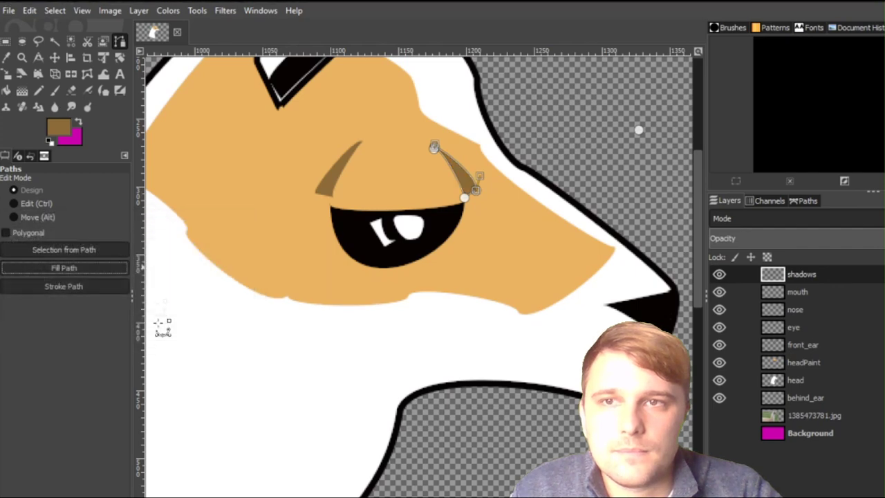
left_click(6, 40)
Rename the shadows layer as shadows_eye.
scroll(600, 192, "down", 3)
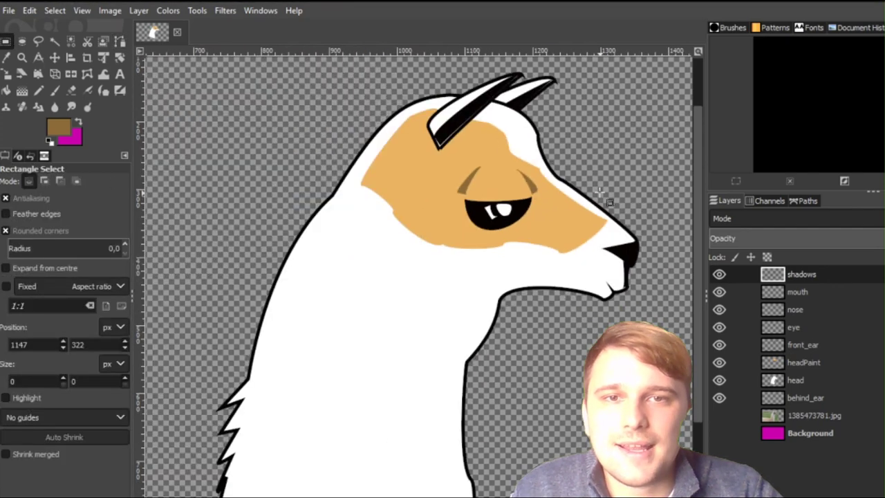
left_click_drag(593, 238, 526, 211)
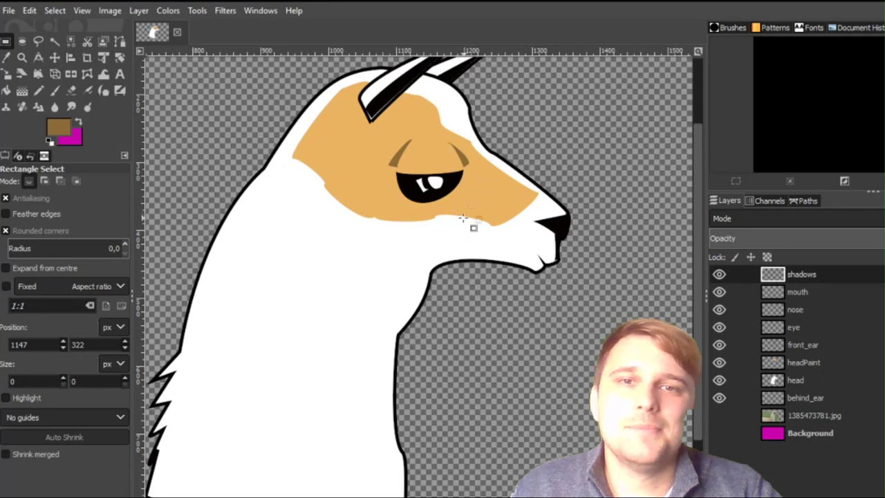
scroll(467, 279, "down", 1)
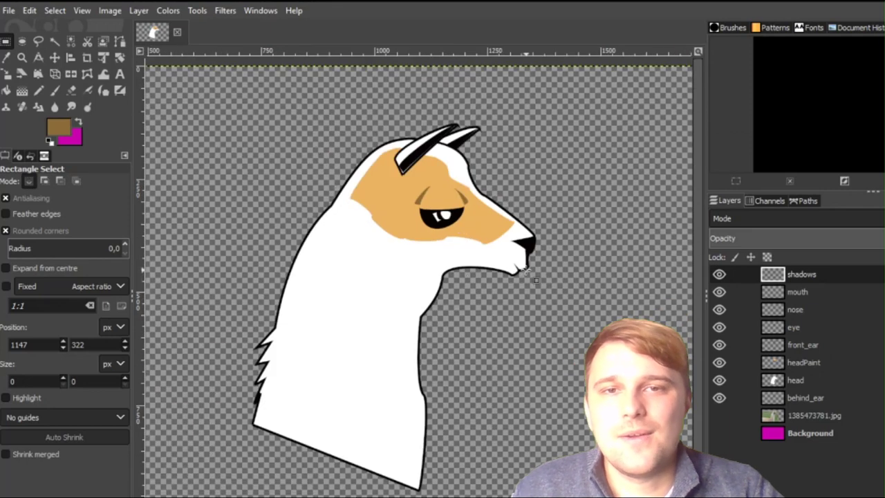
scroll(512, 261, "up", 1)
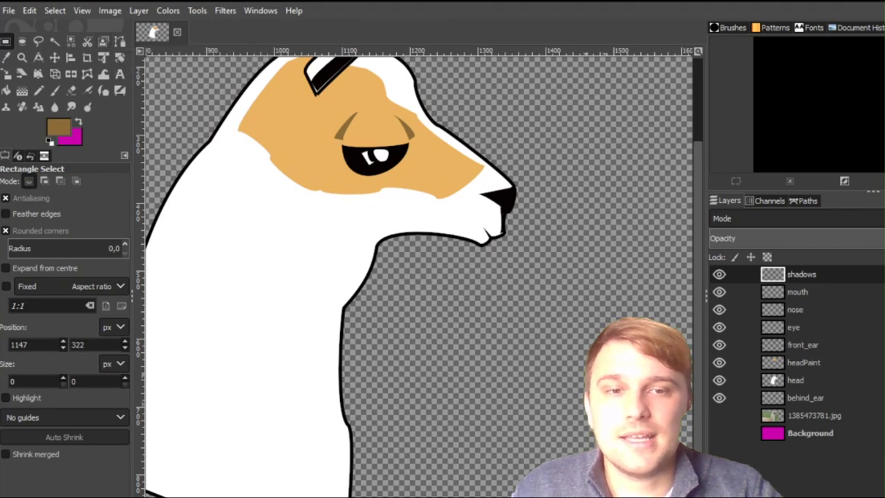
left_click(817, 273)
double_click(816, 275)
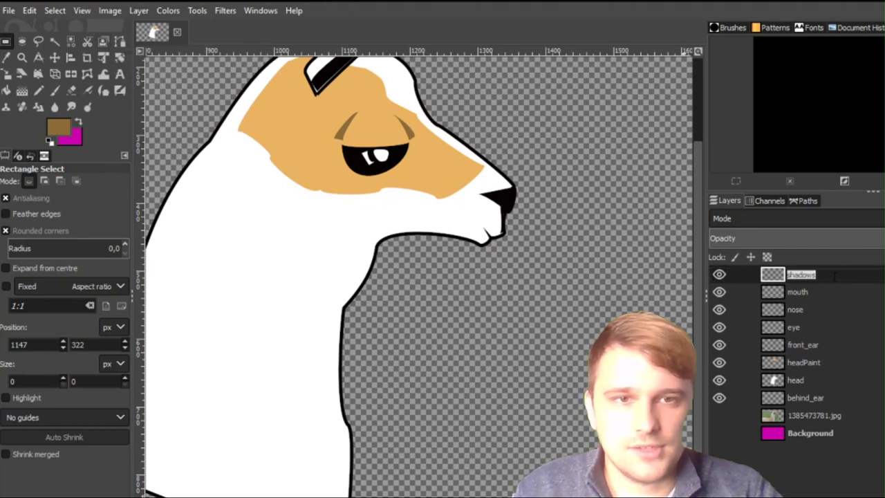
key("End")
type("_eye")
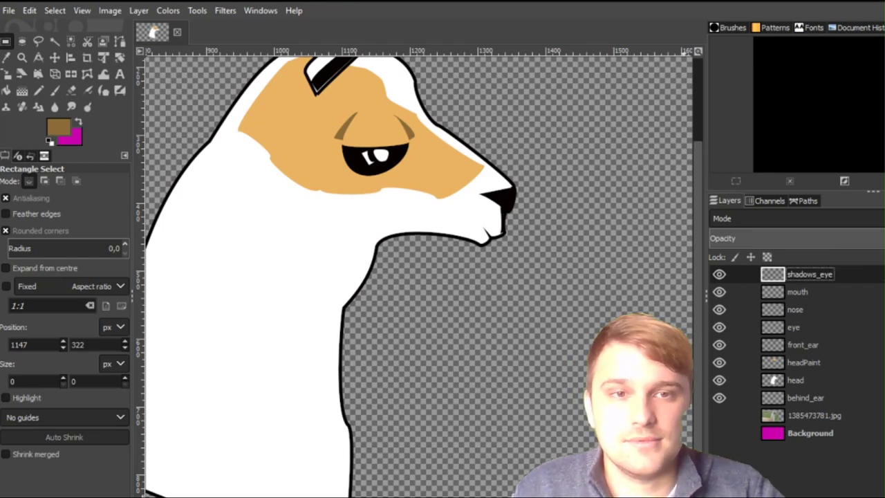
key("Return")
Create a new layer named shadows_neck.
key("shift+ctrl+n")
type("shadows_neck")
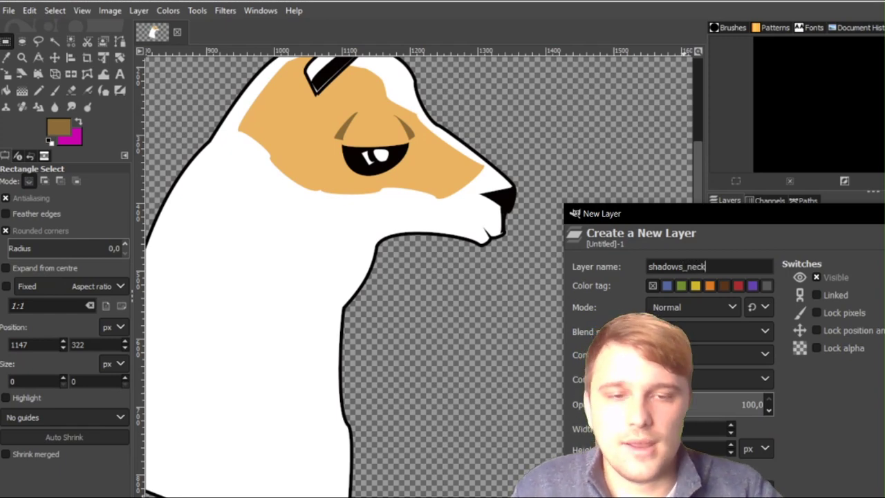
key("Return")
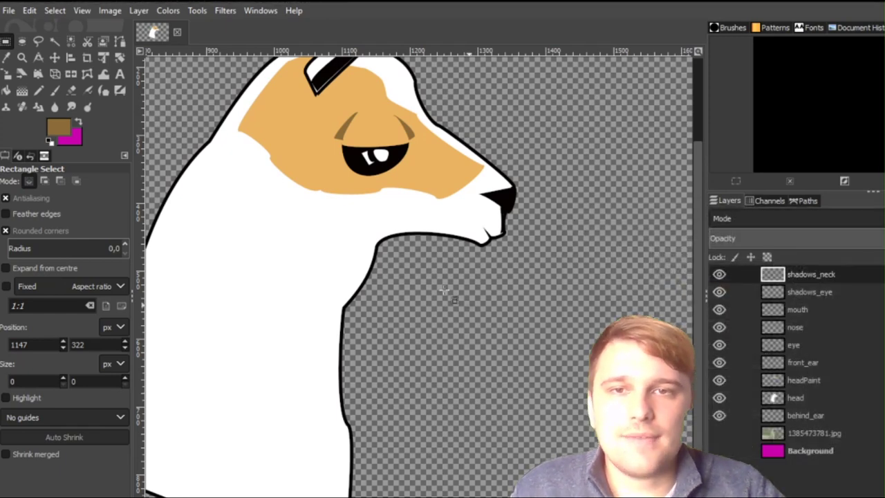
Pick the neck's white as the foreground colour and darken it to a neutral grey with R, G and B at 64.6.
left_click(119, 43)
left_click(59, 127)
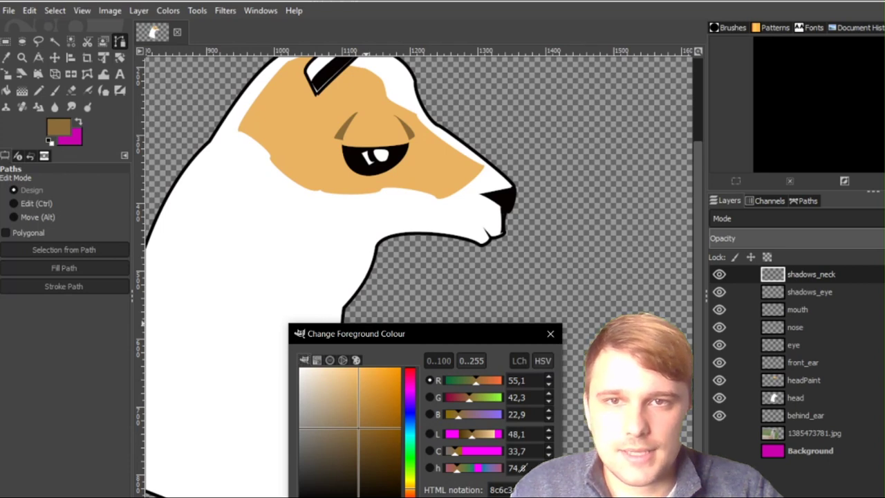
left_click(322, 274)
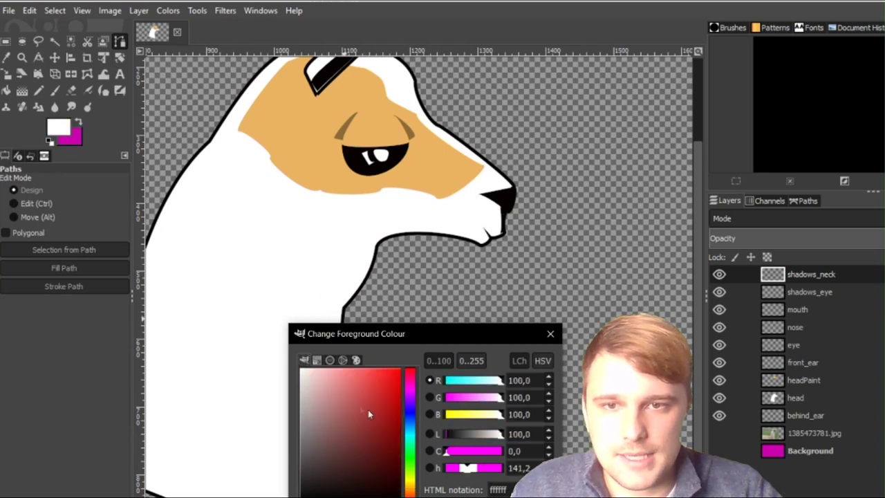
left_click_drag(307, 385, 301, 416)
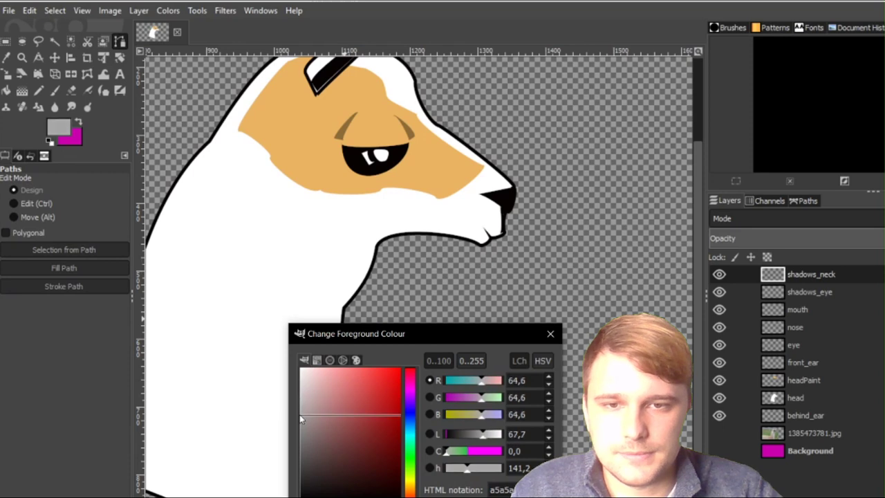
key("Return")
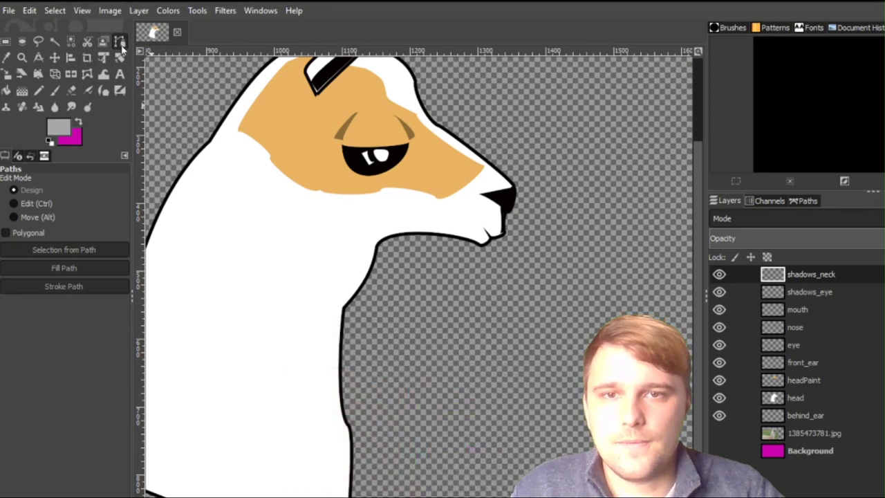
Start a path at the throat corner and draw a jagged fur edge below the jaw toward the back of the neck.
scroll(390, 253, "up", 2)
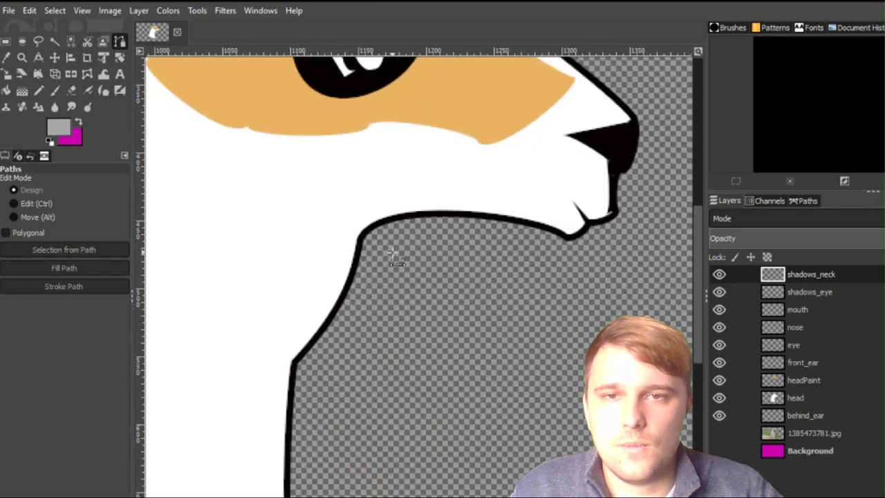
left_click(373, 219)
scroll(326, 241, "left", 2)
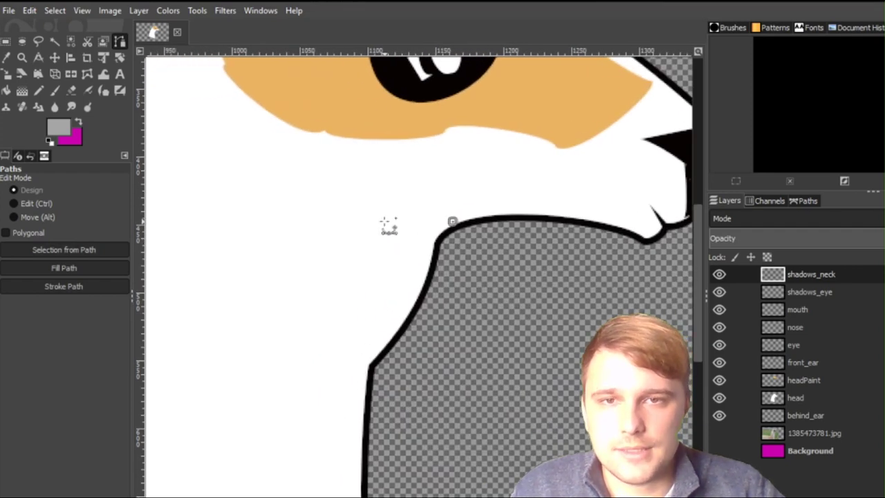
left_click(398, 224)
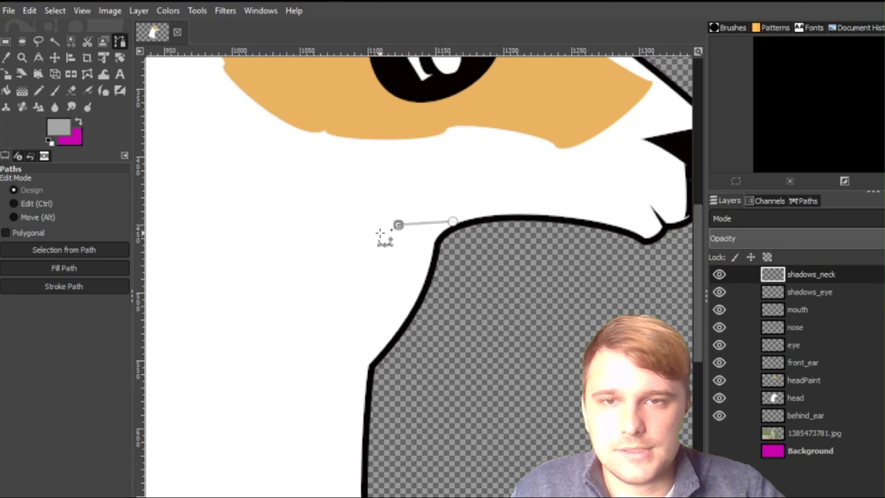
left_click(386, 242)
left_click(366, 224)
left_click(346, 234)
left_click(326, 224)
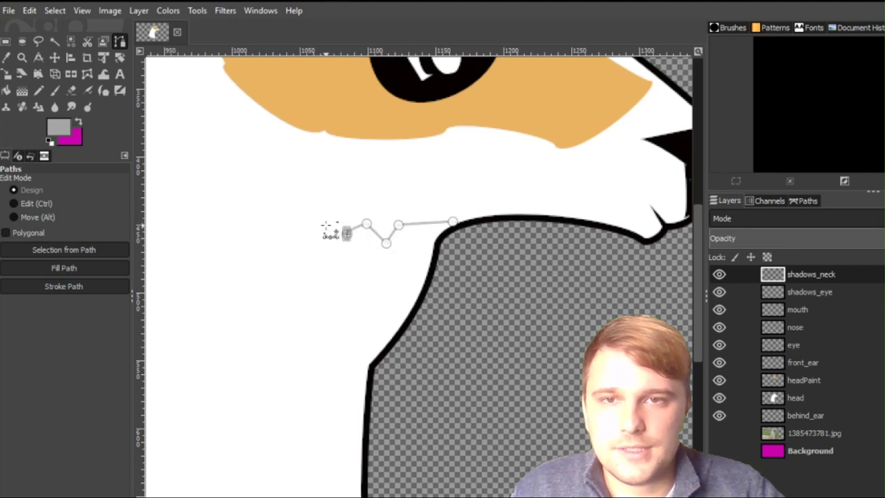
left_click(295, 223)
left_click(265, 230)
left_click(239, 209)
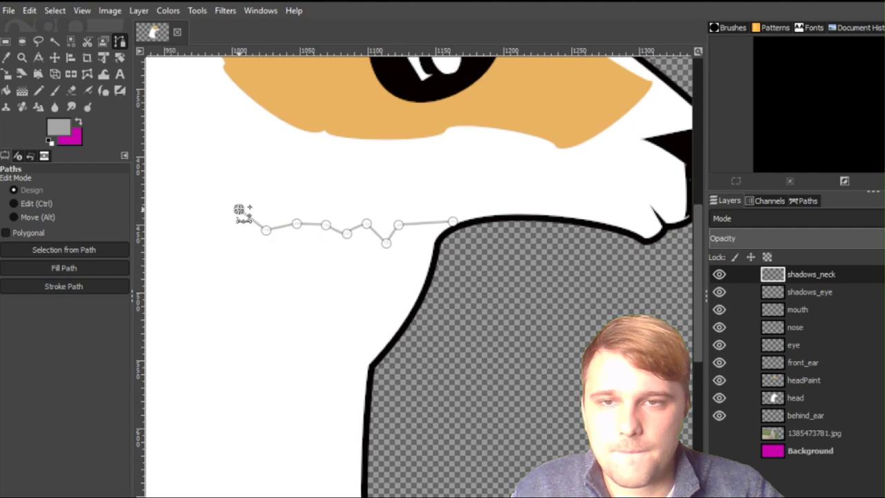
left_click(232, 220)
left_click(208, 193)
left_click_drag(225, 187, 302, 192)
left_click(266, 186)
left_click(260, 167)
left_click(251, 180)
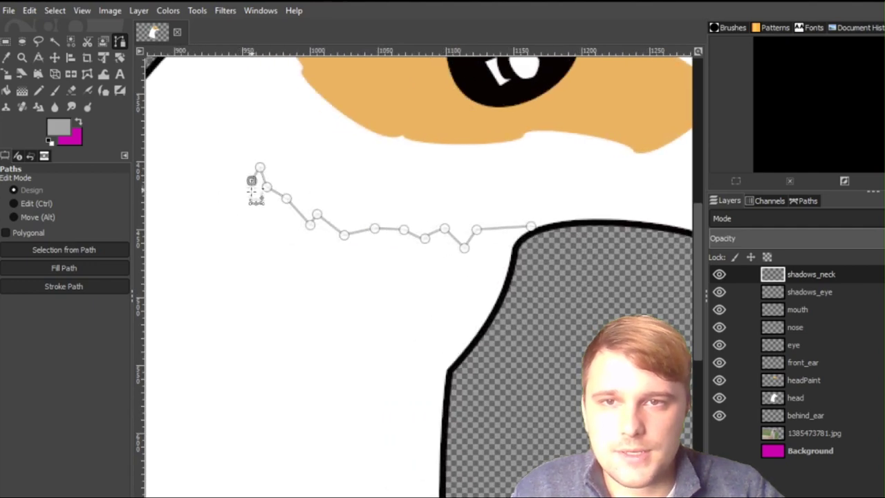
Continue the path as a jagged edge running down the neck to the lower front corner of the outline.
scroll(272, 290, "down", 3)
left_click(261, 234)
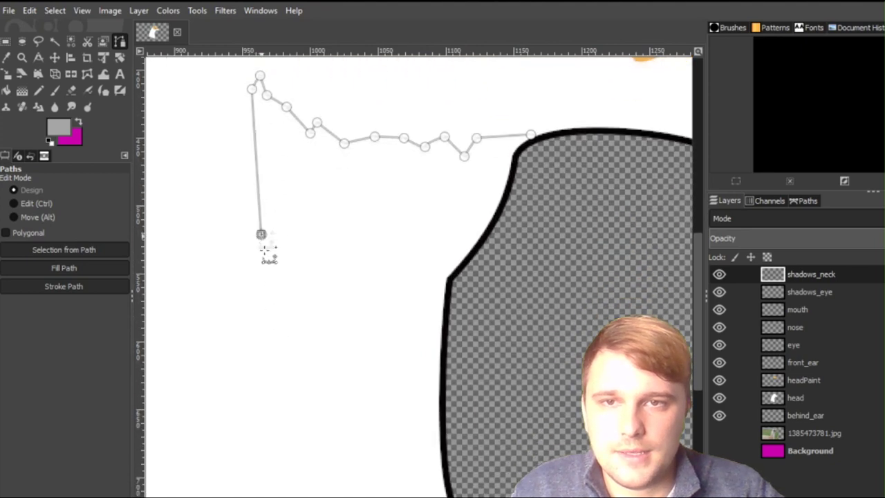
left_click(279, 224)
left_click(293, 277)
left_click(322, 417)
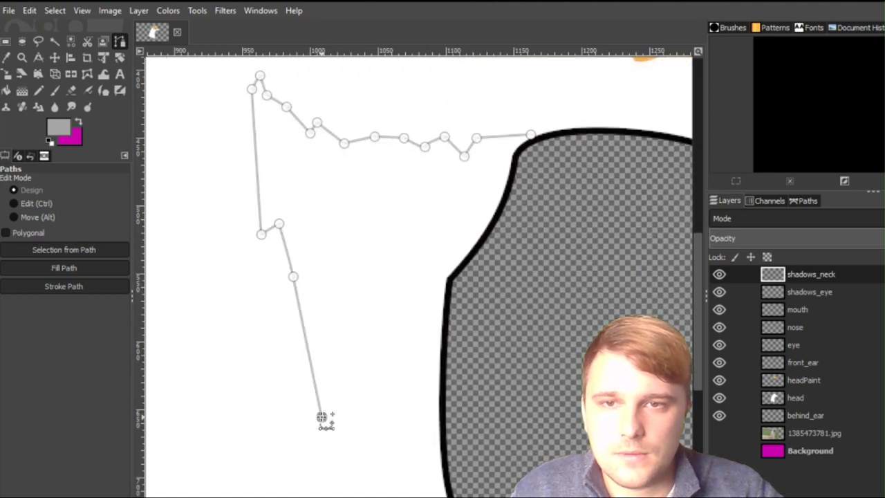
left_click(336, 442)
left_click_drag(422, 488, 364, 341)
left_click(318, 404)
left_click(327, 368)
left_click(332, 447)
scroll(349, 443, "down", 6)
left_click(354, 358)
left_click(364, 326)
left_click(360, 403)
left_click(375, 450)
left_click(392, 475)
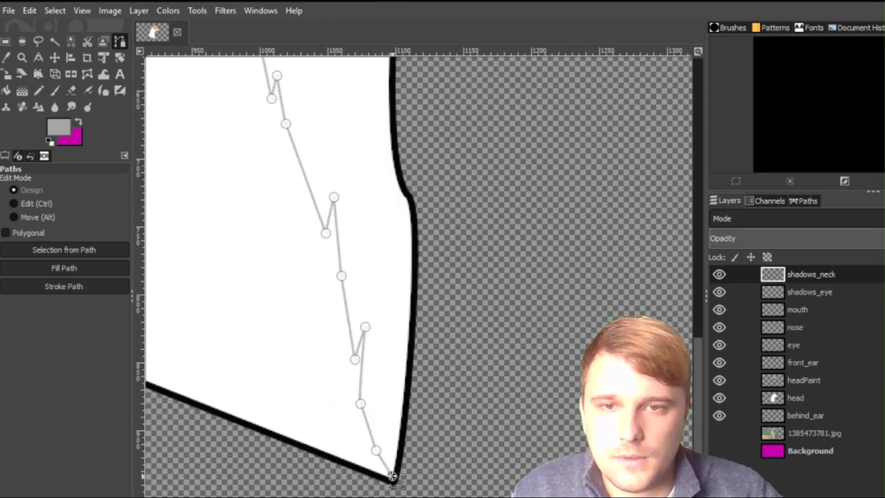
Bring the path back up the neck's front outline with anchors at its bends and just below the throat corner.
left_click(409, 204)
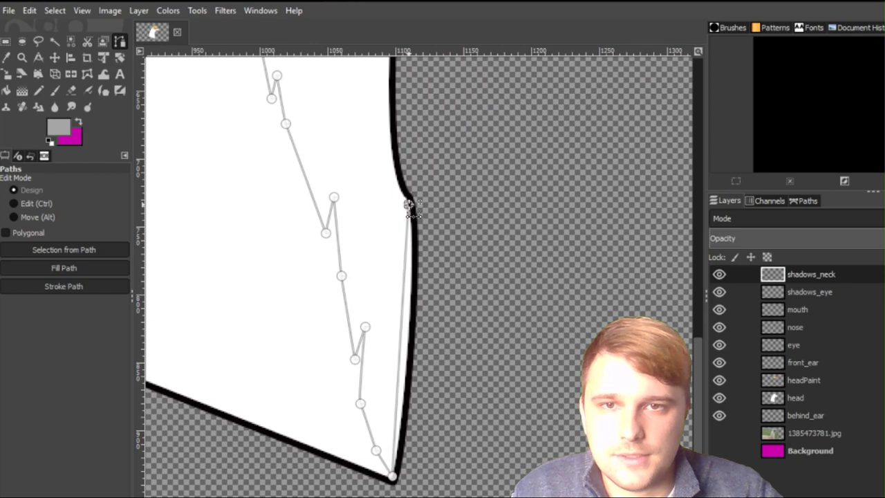
scroll(408, 207, "up", 5)
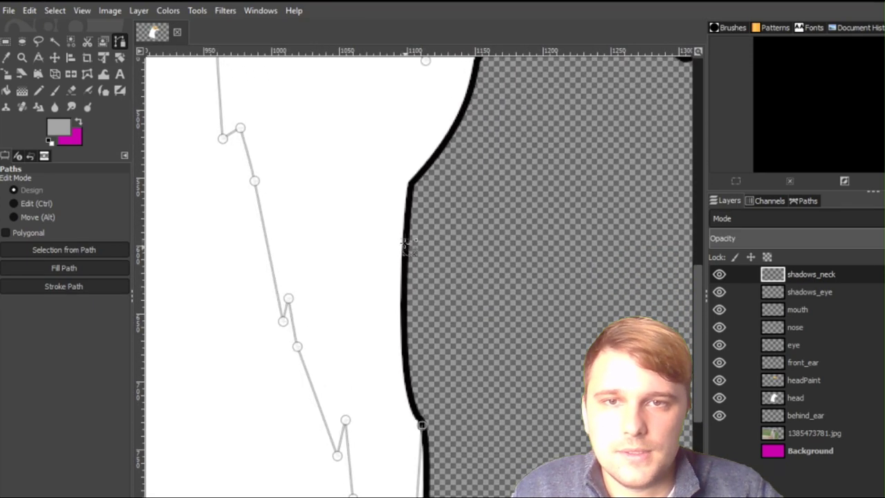
left_click(409, 177)
scroll(415, 187, "up", 5)
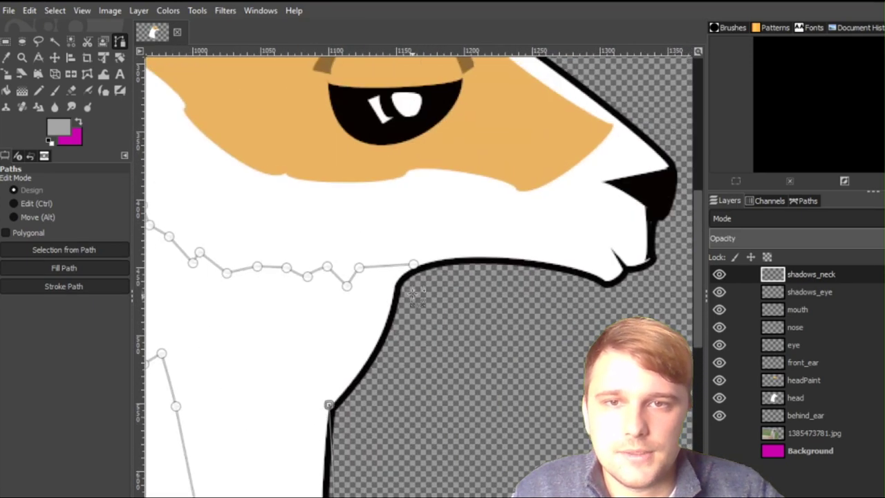
left_click(395, 284)
Close the neck shadow path at the throat and curve its closing segment to follow the black outline.
scroll(404, 276, "up", 4)
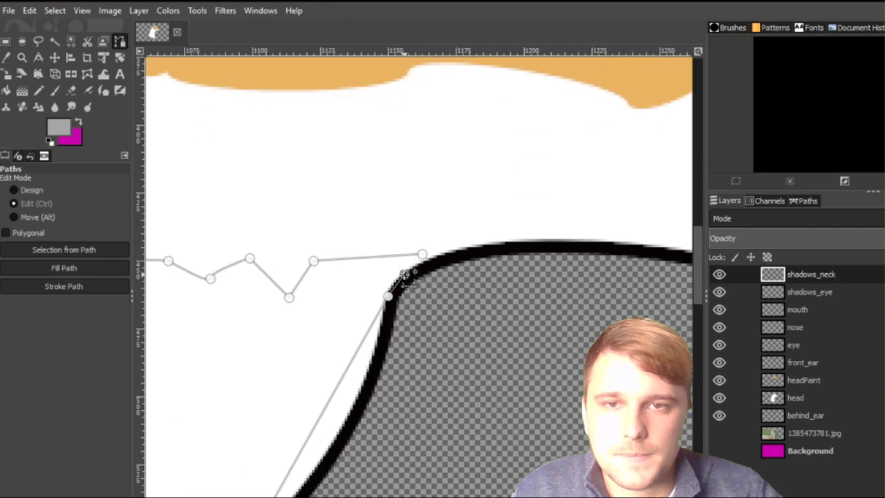
left_click_drag(440, 232, 442, 245)
left_click_drag(415, 275, 403, 281)
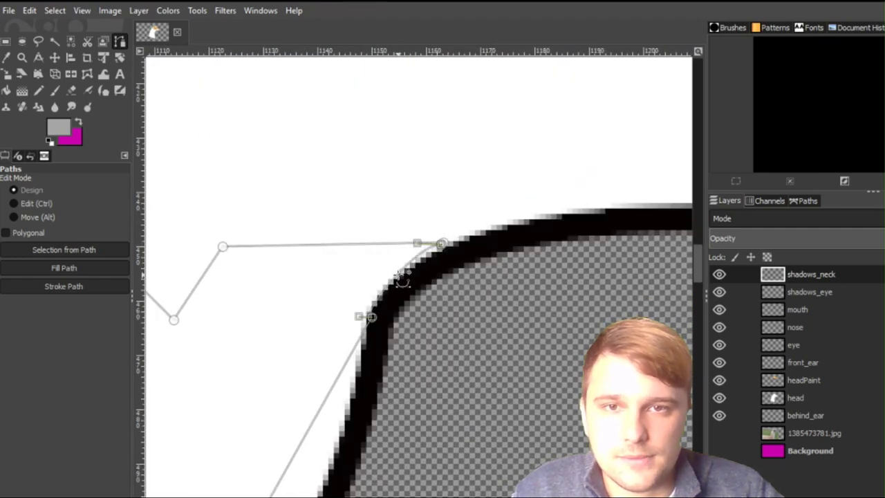
left_click_drag(417, 243, 444, 248)
left_click(427, 262)
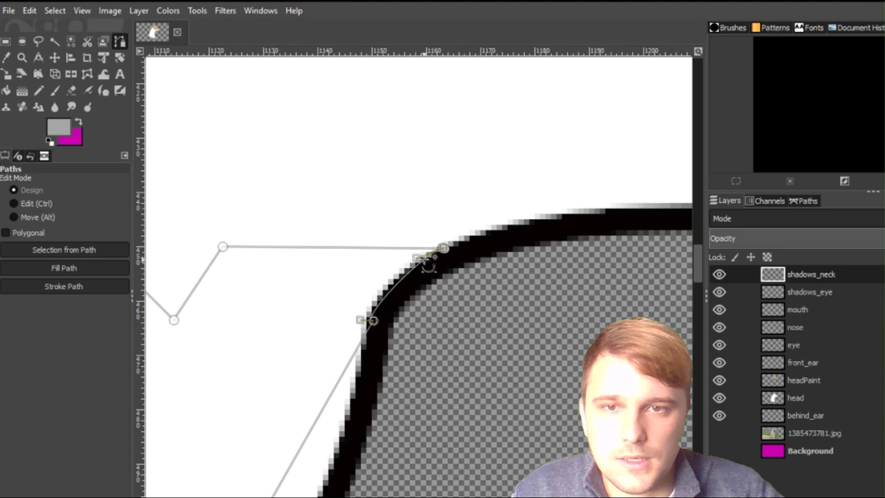
Curve the path segments just below the throat corner so they follow the black outline of the neck's front.
scroll(427, 262, "down", 3)
left_click_drag(416, 293, 423, 322)
left_click_drag(478, 253, 465, 261)
left_click_drag(344, 456, 376, 397)
left_click_drag(441, 453, 521, 213)
scroll(530, 299, "down", 1, "ctrl")
left_click_drag(548, 332, 526, 246)
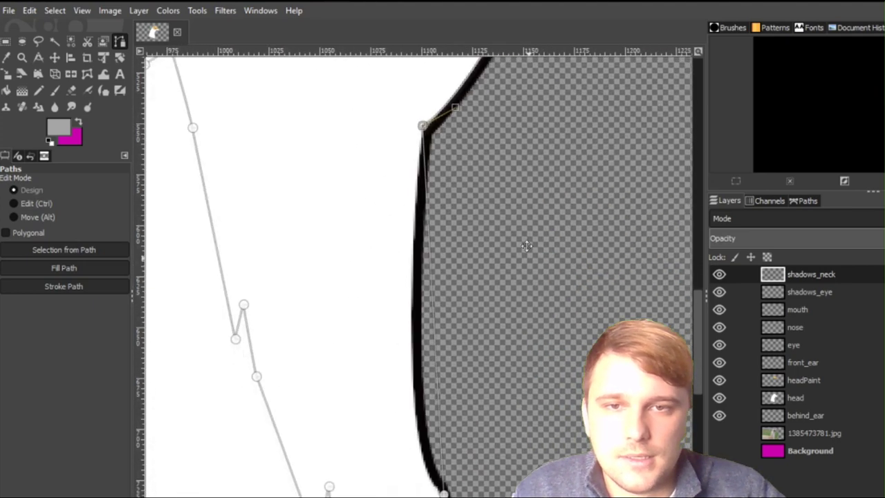
Bend the two lower front segments of the neck shadow path to follow the outline down to the lower front corner.
scroll(527, 245, "down", 1)
left_click_drag(418, 332, 413, 335)
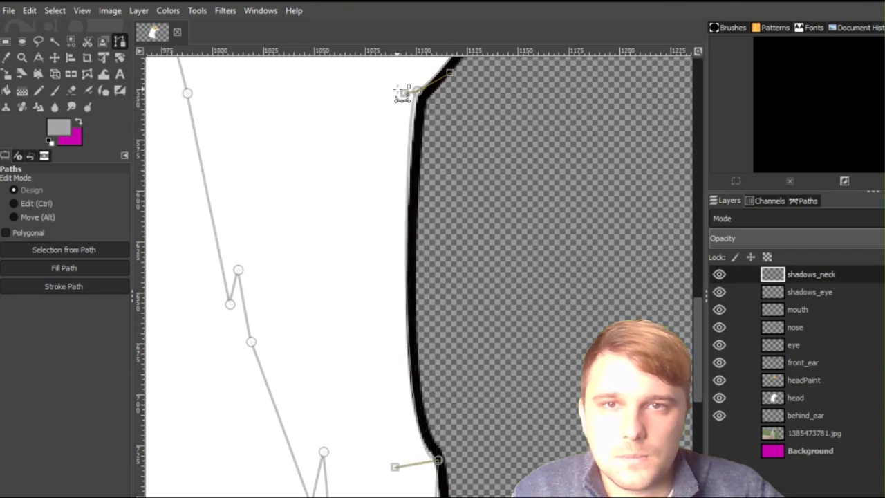
left_click_drag(405, 95, 409, 104)
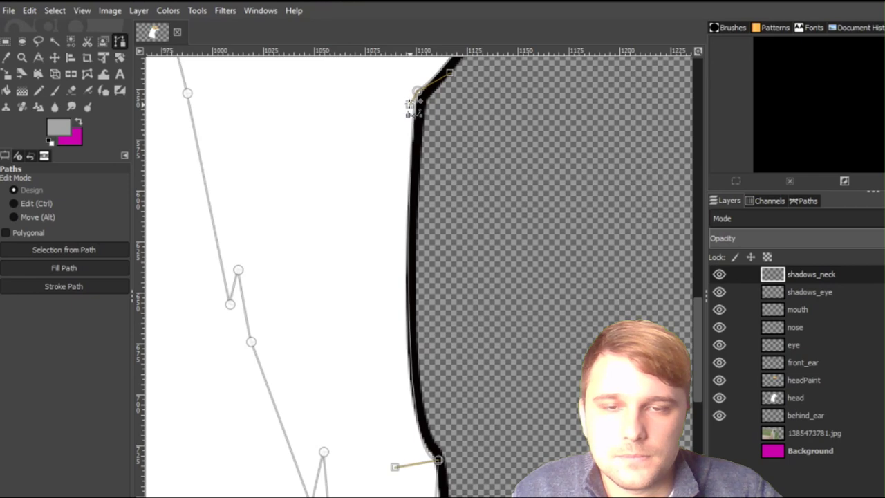
left_click_drag(508, 429, 487, 293)
left_click_drag(373, 330, 373, 316)
scroll(414, 335, "down", 8)
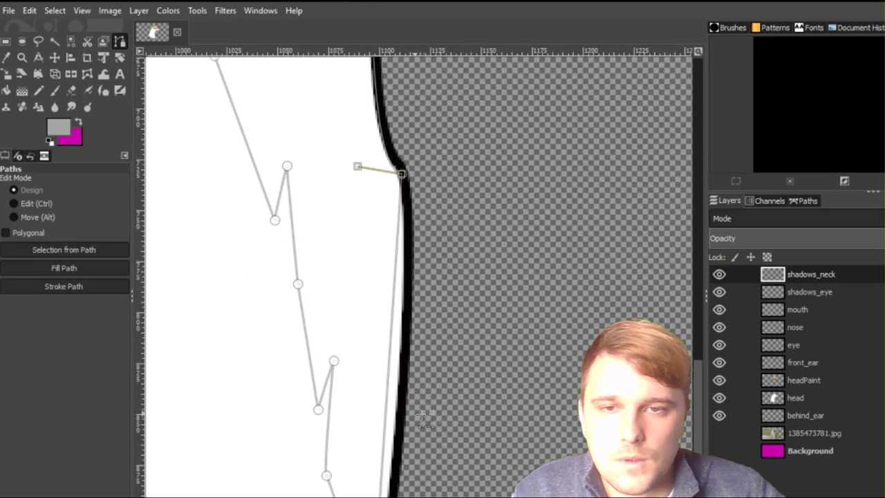
left_click_drag(379, 359, 385, 359)
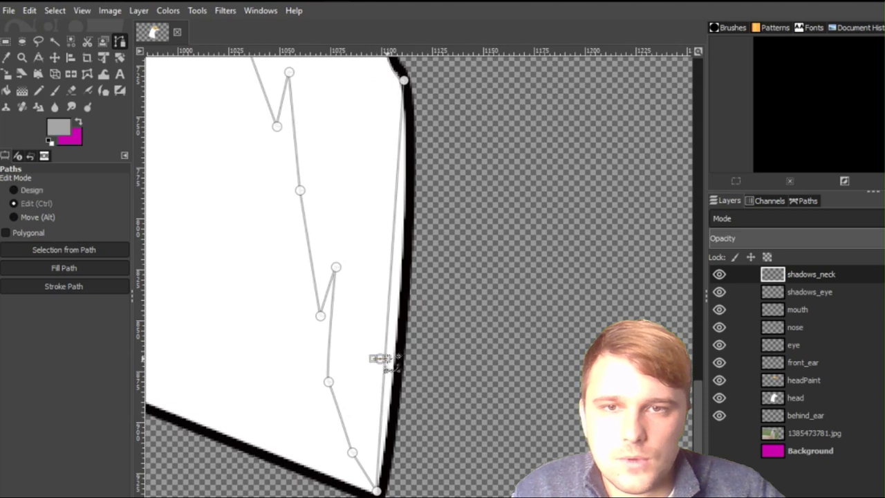
left_click_drag(385, 325, 401, 325)
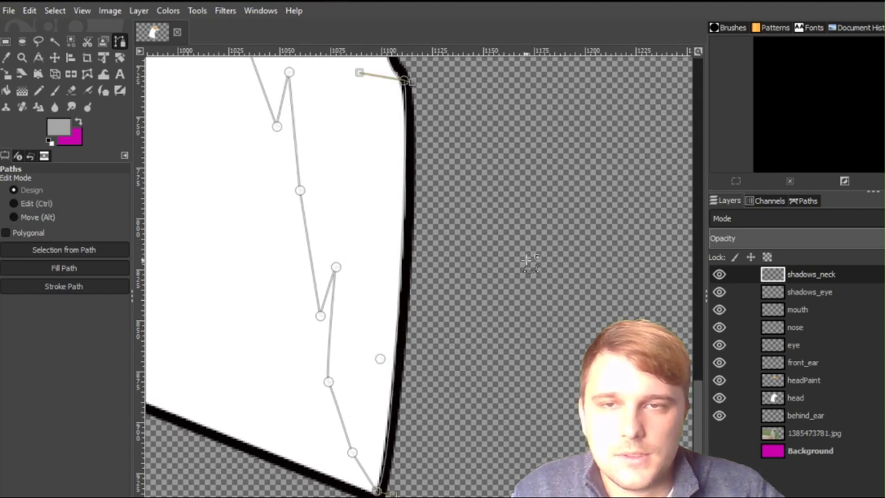
Bend the jagged inner edge segments around the mid-neck fur tooth into slight curves.
scroll(531, 265, "up", 5)
scroll(405, 322, "left", 1)
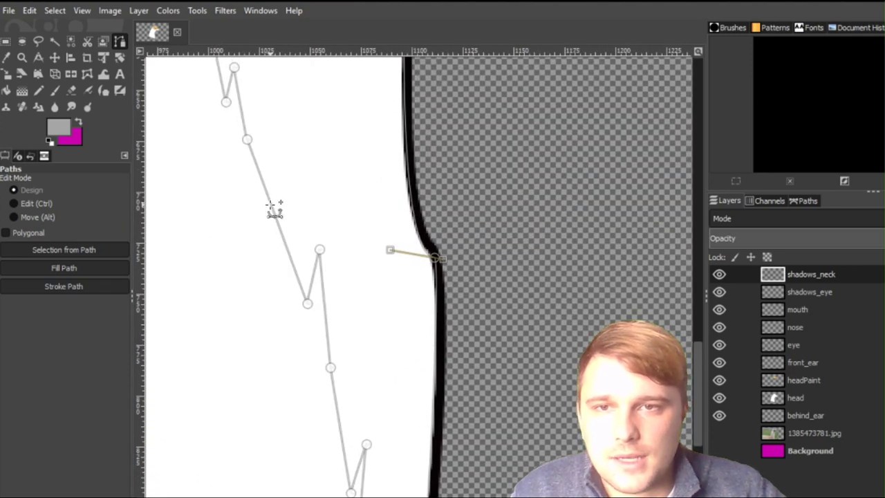
left_click(274, 208)
left_click(325, 300)
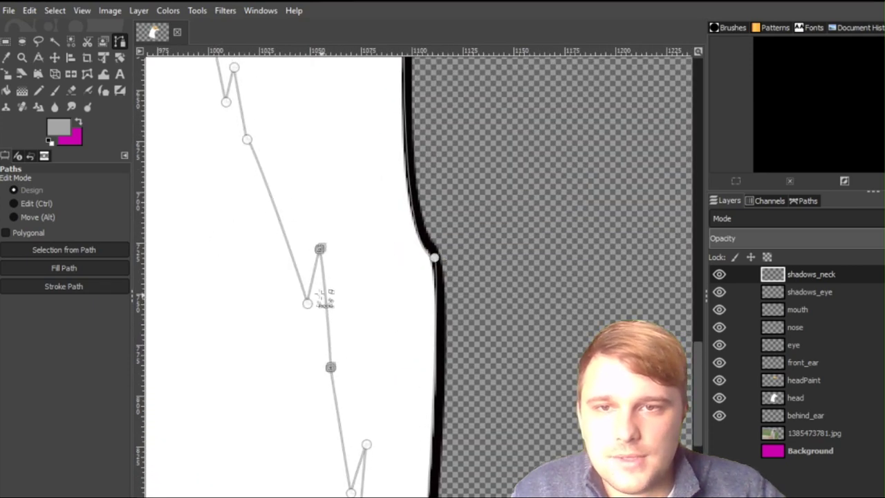
left_click(308, 299)
Slightly curve the lower jagged edge segments between the fur teeth near the base of the neck.
scroll(353, 339, "down", 2)
scroll(352, 339, "left", 1)
left_click(356, 330)
left_click(383, 418)
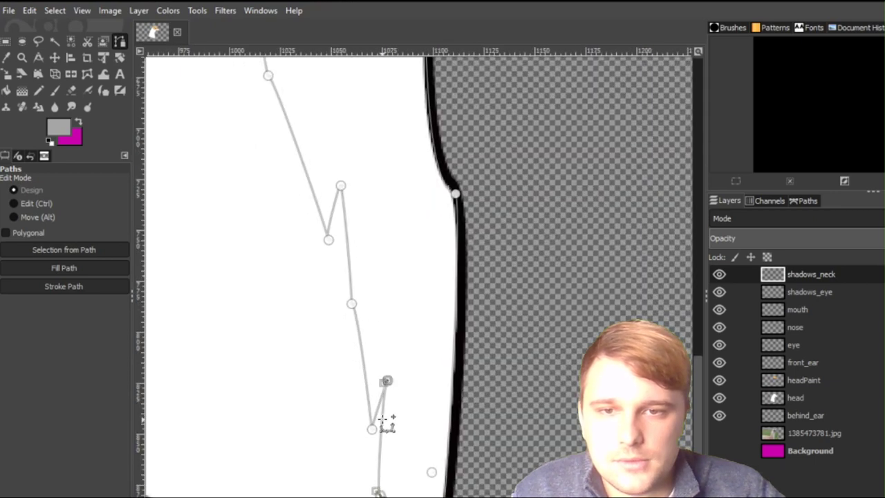
scroll(400, 380, "down", 3)
scroll(401, 380, "left", 1)
left_click(403, 420)
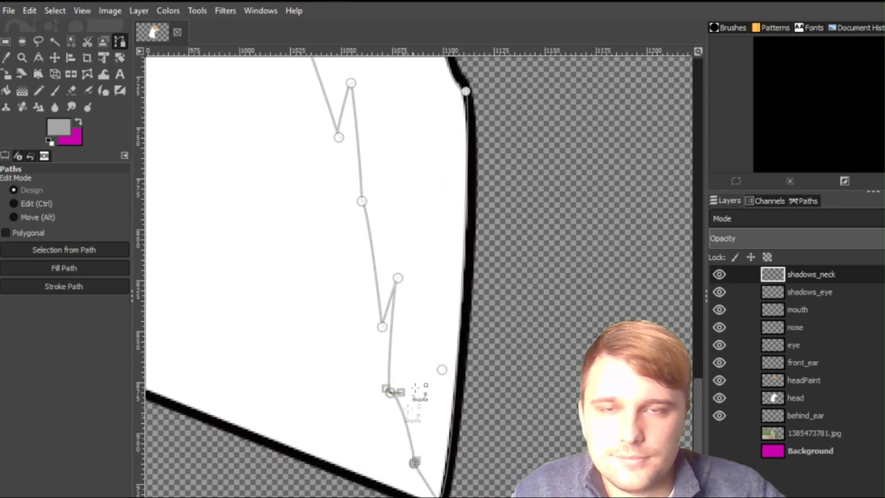
Slightly curve the upper jagged edge segments, including the long one descending from the shadow's top back corner.
scroll(415, 389, "up", 7)
scroll(429, 381, "left", 3)
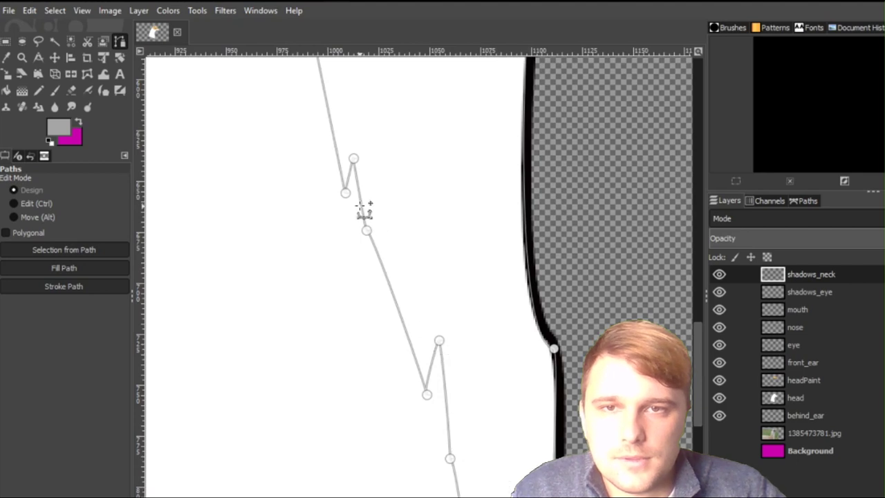
left_click(336, 144)
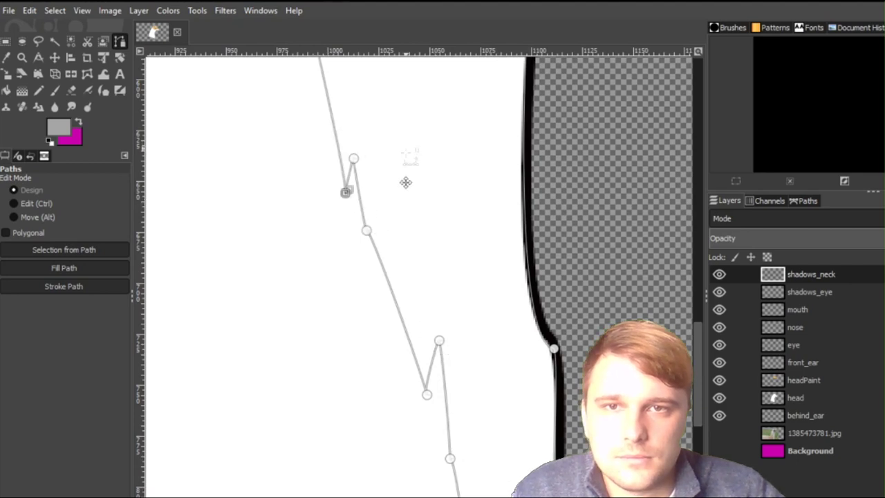
scroll(406, 182, "up", 10)
scroll(406, 182, "left", 1)
left_click_drag(293, 225, 299, 224)
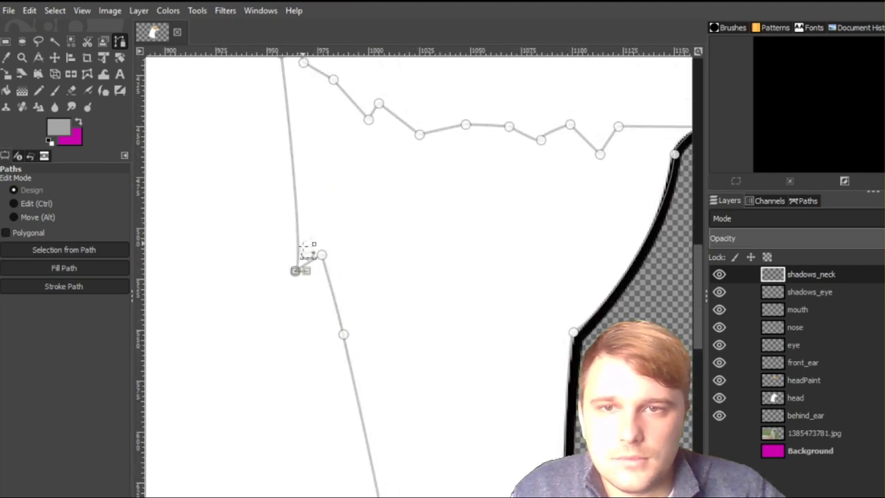
Arch the segments of the fur edge below the jaw so the tufts look rounded.
scroll(401, 342, "up", 4)
scroll(401, 341, "right", 1)
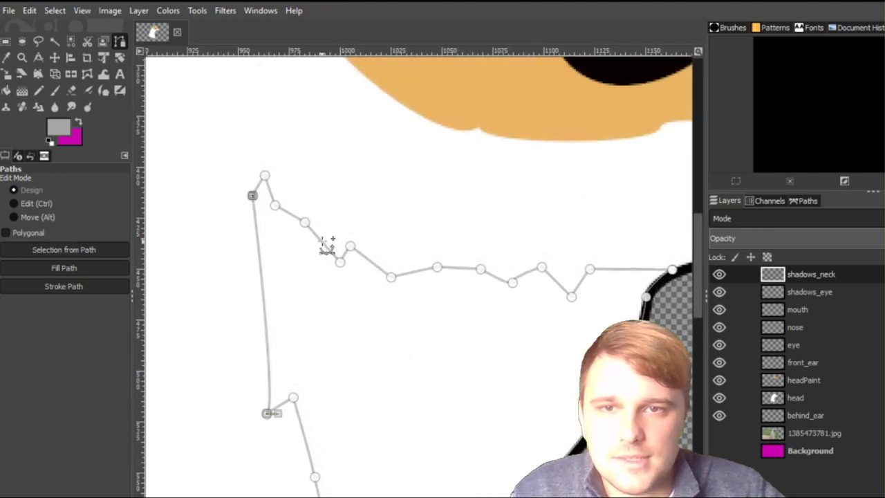
left_click(325, 244)
left_click_drag(366, 260, 373, 255)
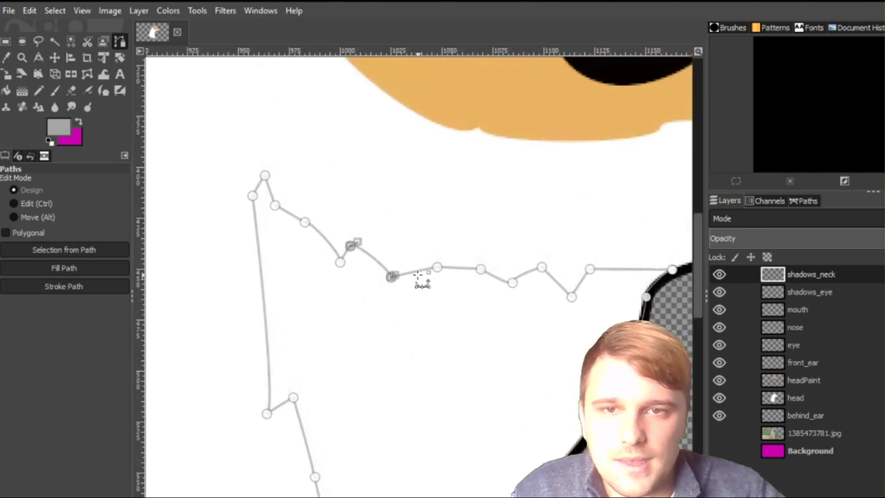
left_click_drag(419, 272, 419, 265)
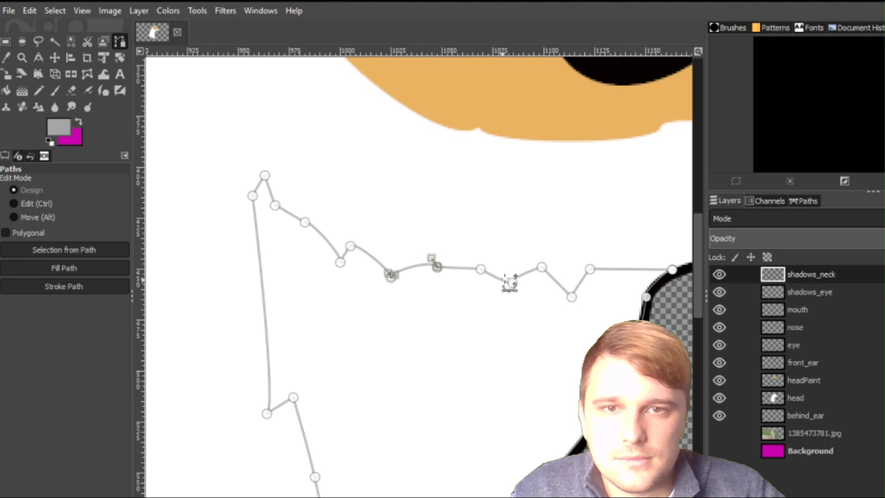
Fill the neck shadow path with the solid grey foreground colour and leave the Paths tool.
left_click(70, 272)
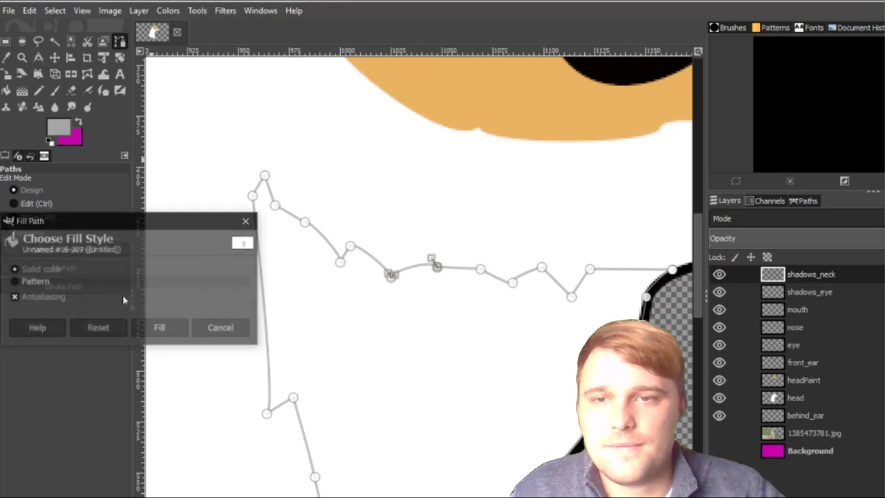
left_click(155, 327)
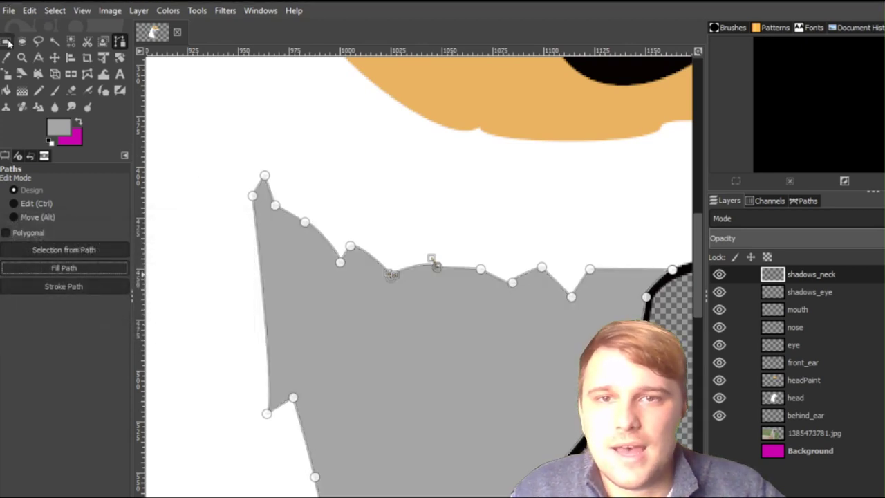
left_click(7, 41)
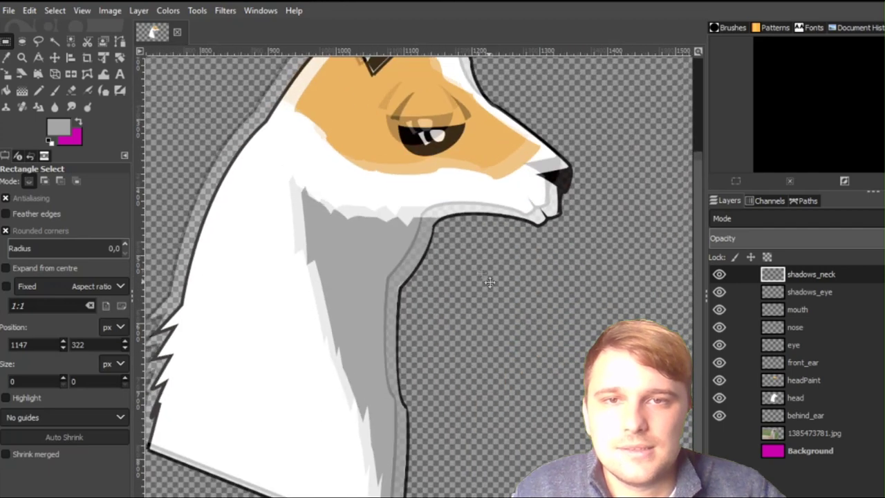
Change the foreground colour to a lighter grey and bucket-fill the neck shadow with it.
scroll(489, 281, "down", 2)
scroll(484, 311, "down", 1)
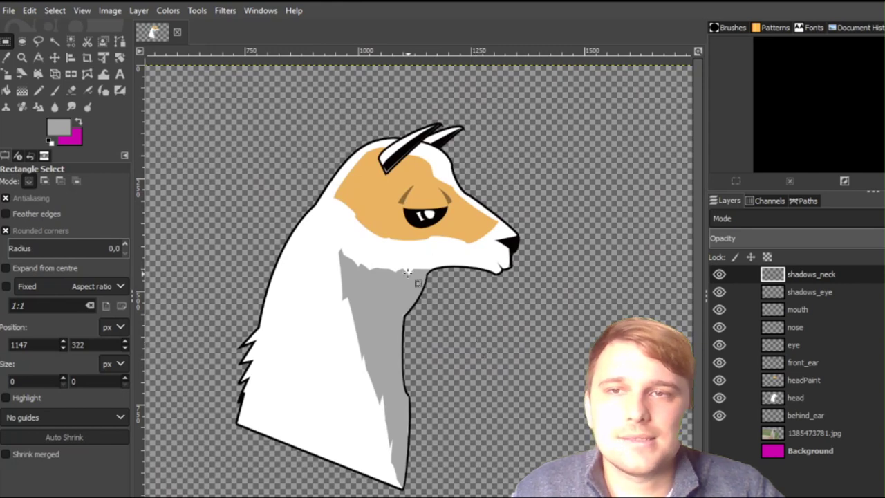
left_click(60, 128)
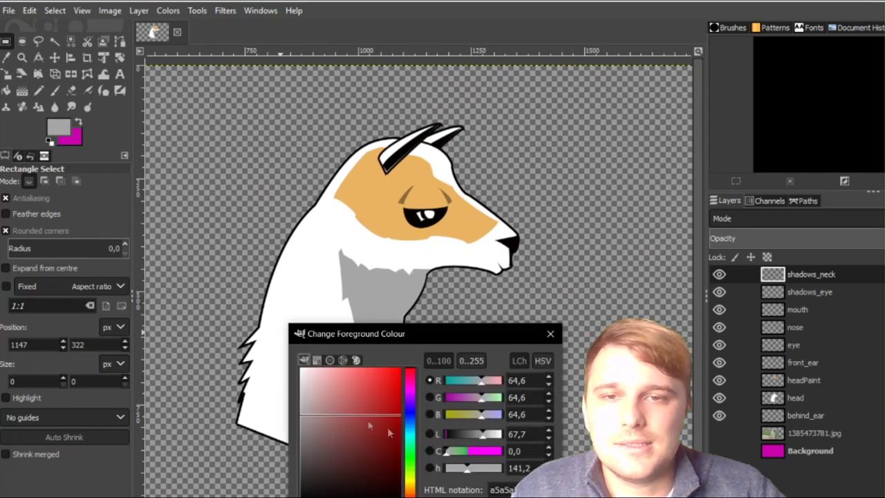
left_click_drag(298, 418, 302, 389)
key("Return")
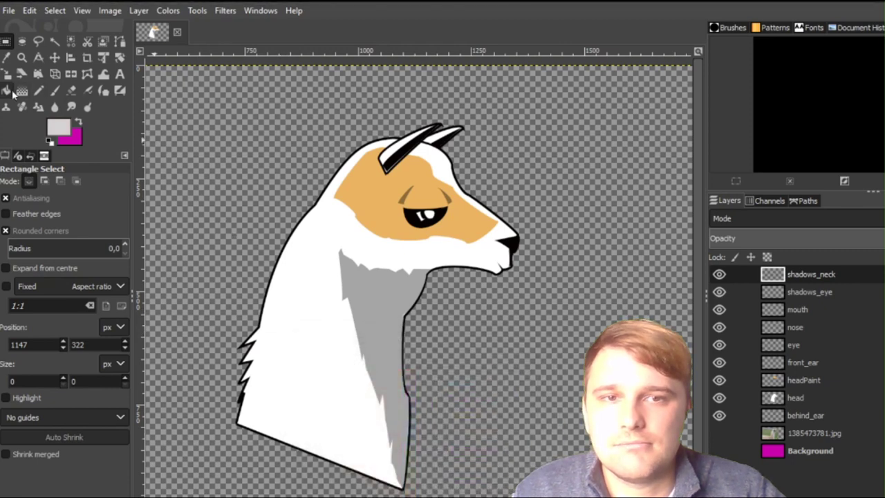
left_click(8, 90)
left_click(360, 293)
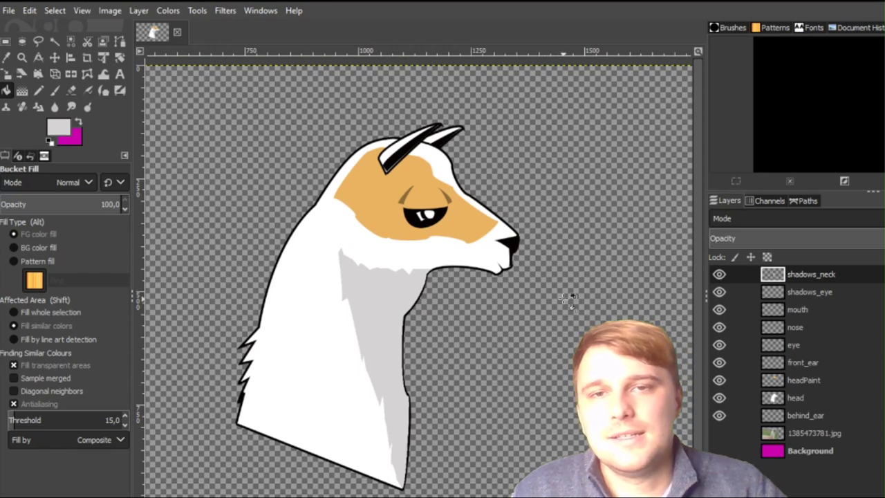
Start a new path on the white neck beside the back fur spikes, drawing a zigzag lower edge toward the neck's middle.
scroll(543, 257, "up", 1)
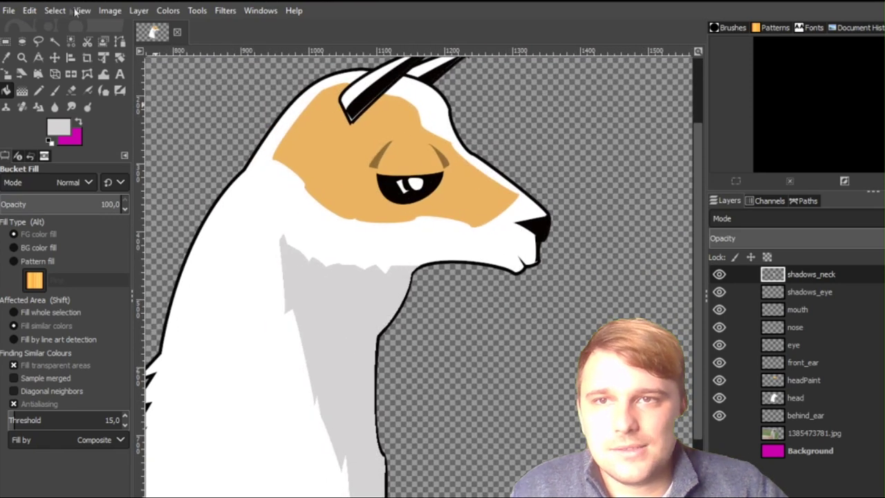
left_click(120, 42)
left_click_drag(356, 306, 457, 202)
left_click_drag(327, 279, 361, 283)
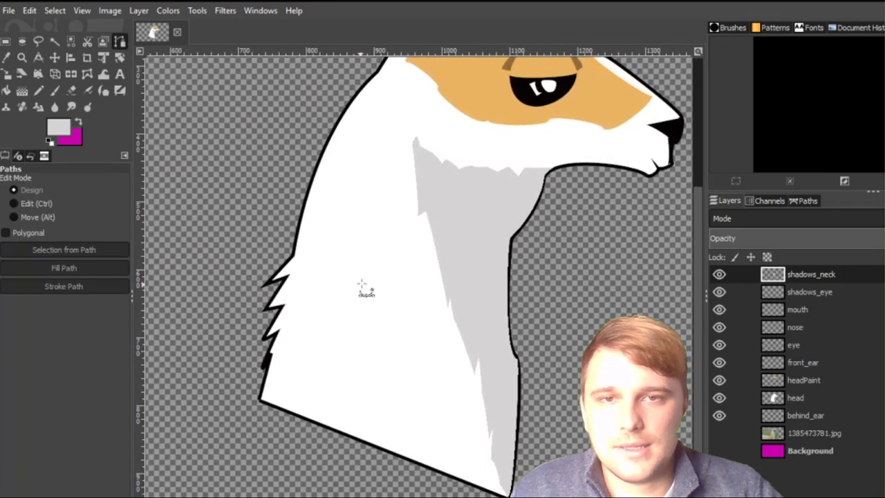
scroll(484, 263, "up", 3)
scroll(477, 276, "right", 2)
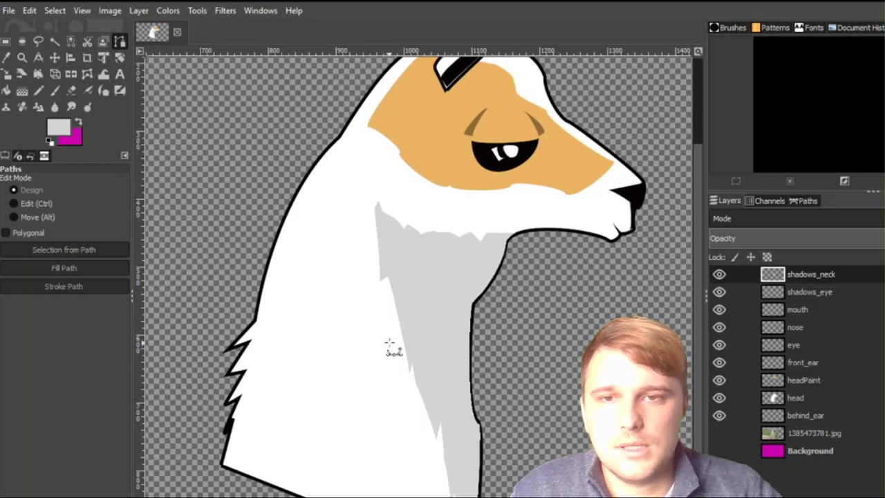
scroll(338, 311, "down", 2)
scroll(337, 304, "left", 1)
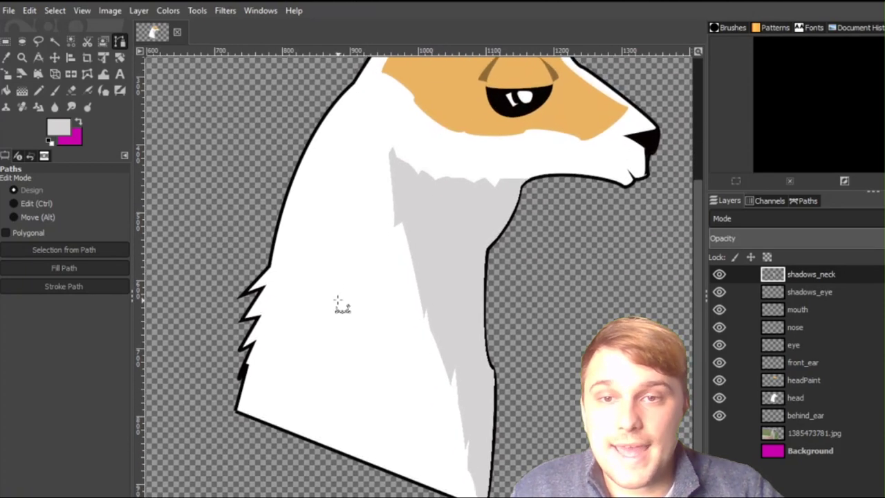
scroll(338, 304, "up", 2)
scroll(338, 274, "left", 2)
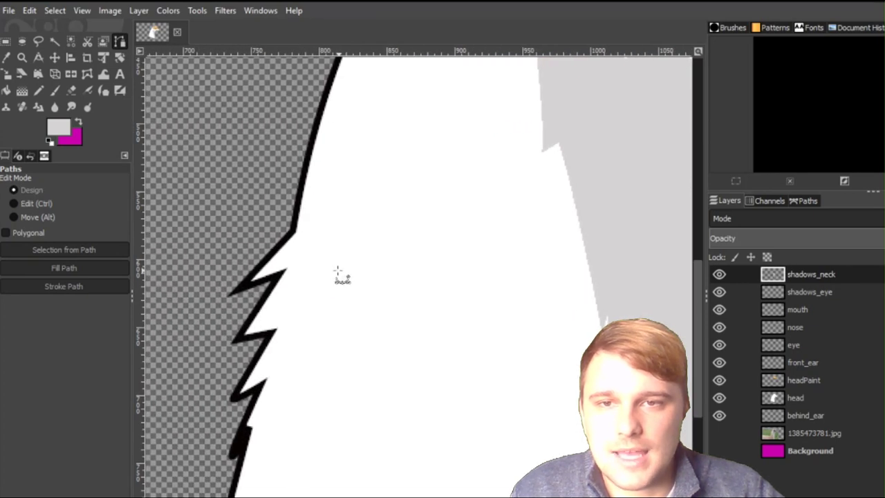
left_click(322, 239)
left_click(319, 278)
left_click(375, 242)
left_click(417, 397)
left_click(456, 346)
left_click(469, 388)
left_click(495, 343)
Bring the zigzag path back above its lower edge with matching anchors to form a thin fur crease.
left_click(474, 353)
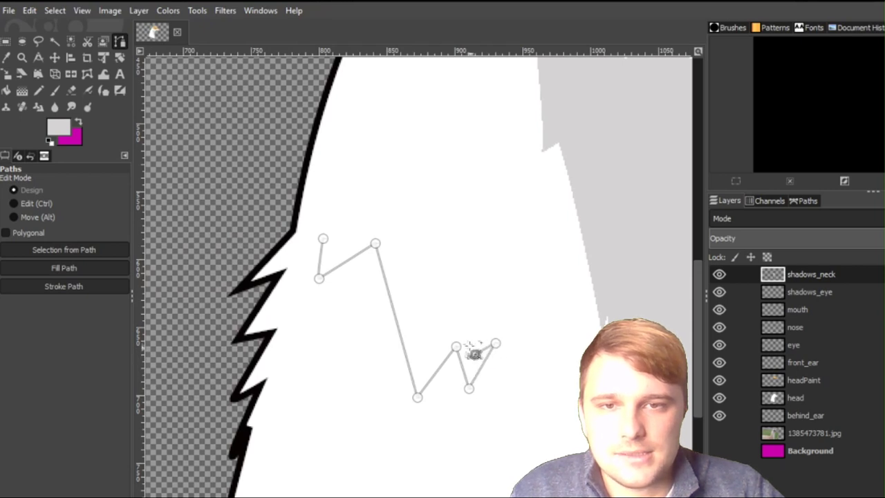
left_click(458, 328)
left_click(416, 371)
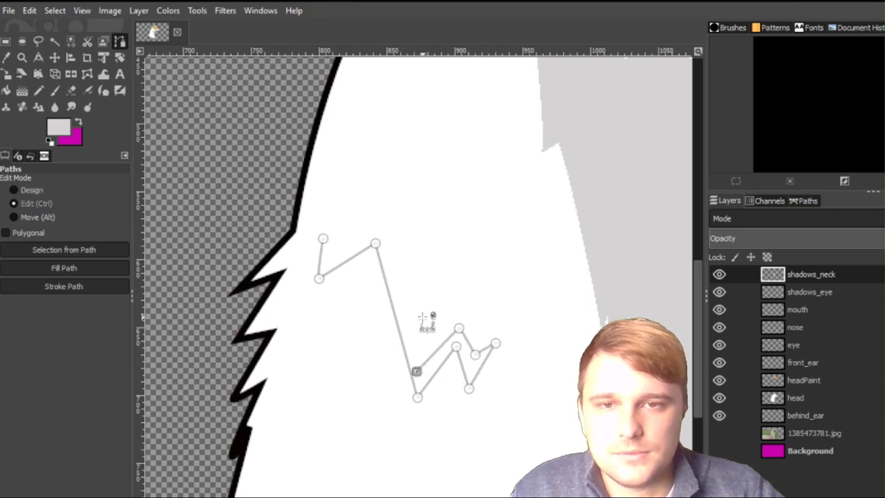
left_click(391, 243)
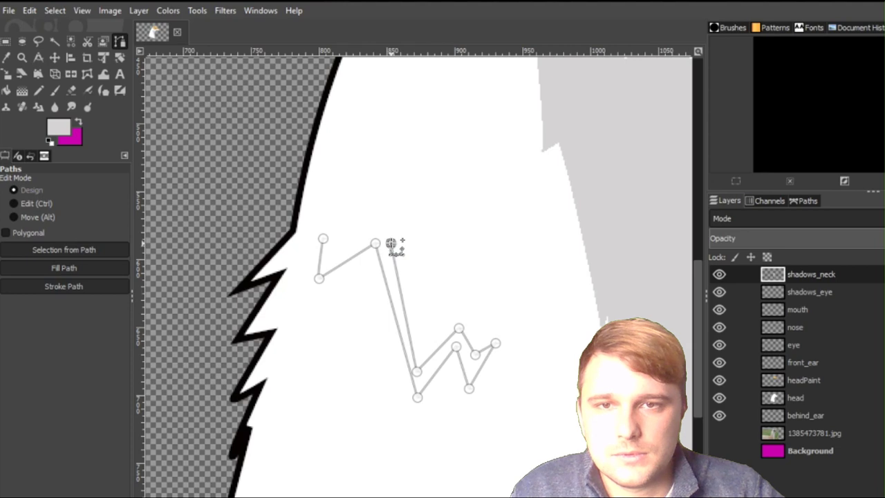
left_click_drag(391, 242, 388, 228)
left_click_drag(334, 258, 329, 257)
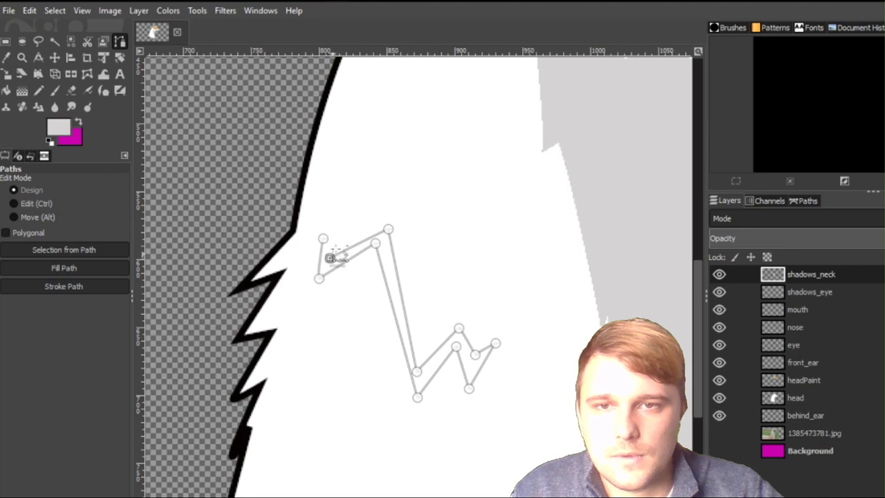
Fill the closed fur crease path with the solid light grey, check it on the whole head, and reactivate the Paths tool.
left_click(118, 271)
left_click(158, 324)
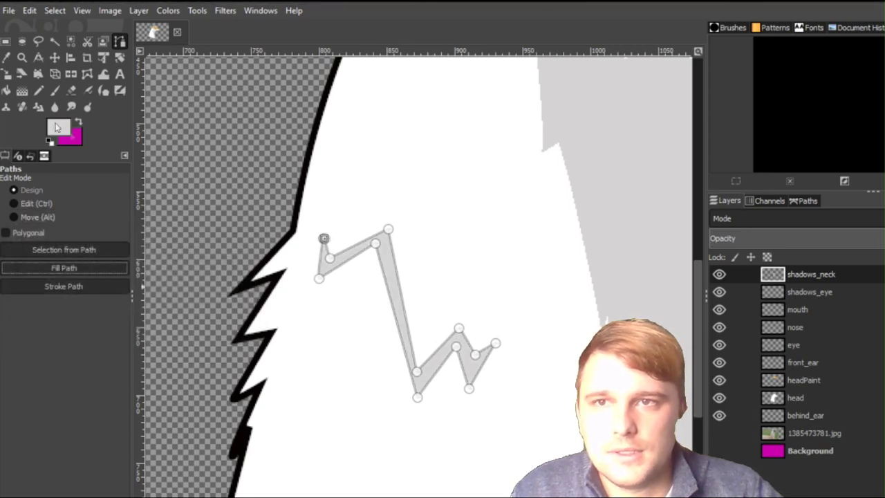
left_click(6, 42)
scroll(461, 269, "down", 2)
left_click_drag(516, 312, 355, 425)
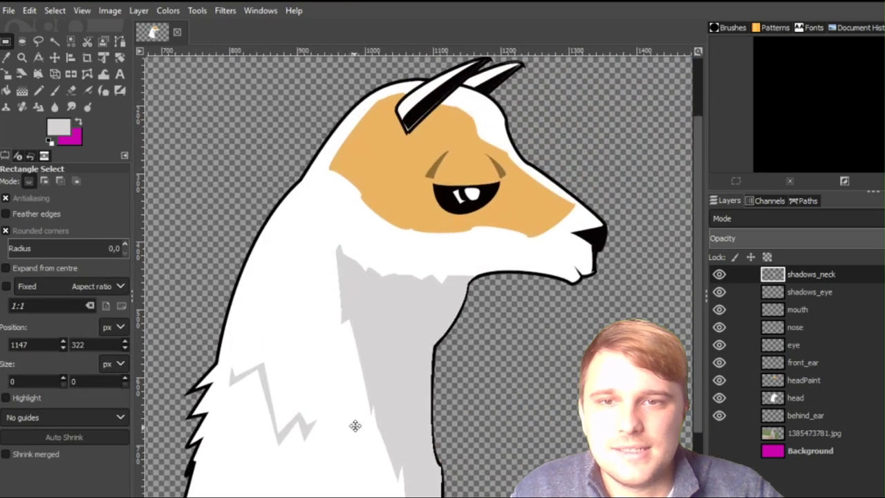
left_click(120, 42)
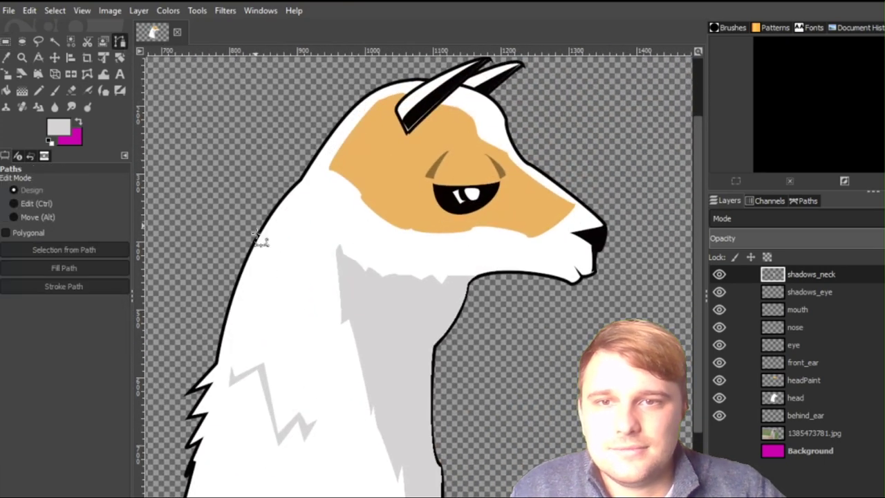
Draw a thin closed zigzag crease path on the upper white neck, between the back outline and the grey neck shadow.
left_click(274, 241)
left_click(273, 261)
left_click(286, 251)
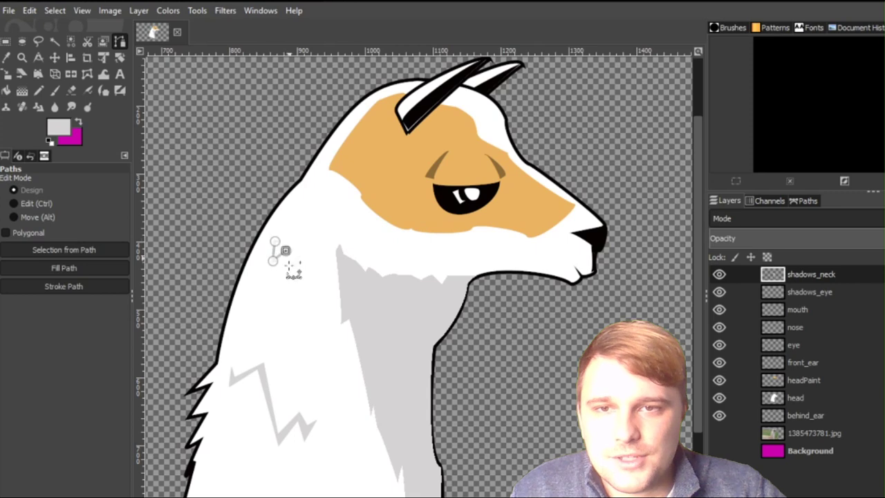
left_click(296, 318)
left_click(305, 293)
scroll(309, 286, "up", 3, "ctrl")
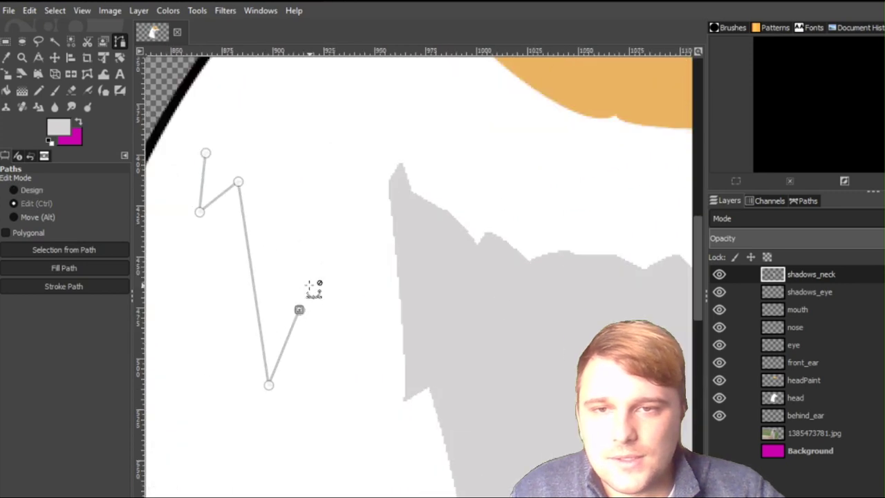
left_click(271, 342)
left_click(255, 165)
left_click(213, 185)
left_click(207, 153)
Fill the upper neck crease path with the solid light grey and check it against the whole head.
left_click(98, 267)
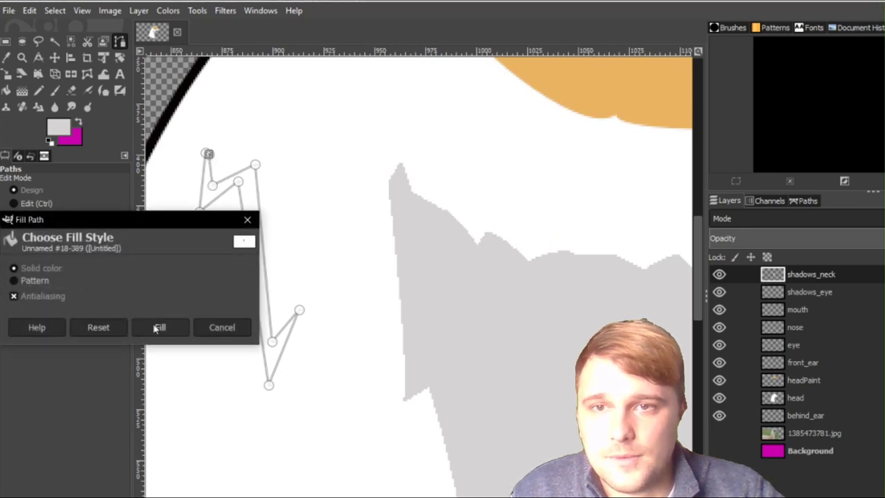
left_click(160, 325)
left_click(5, 42)
scroll(306, 231, "down", 5)
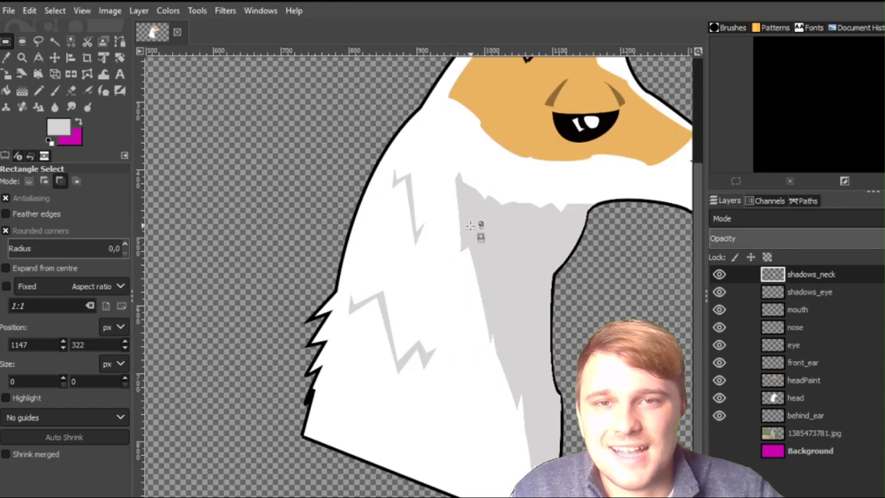
left_click_drag(513, 330, 427, 391)
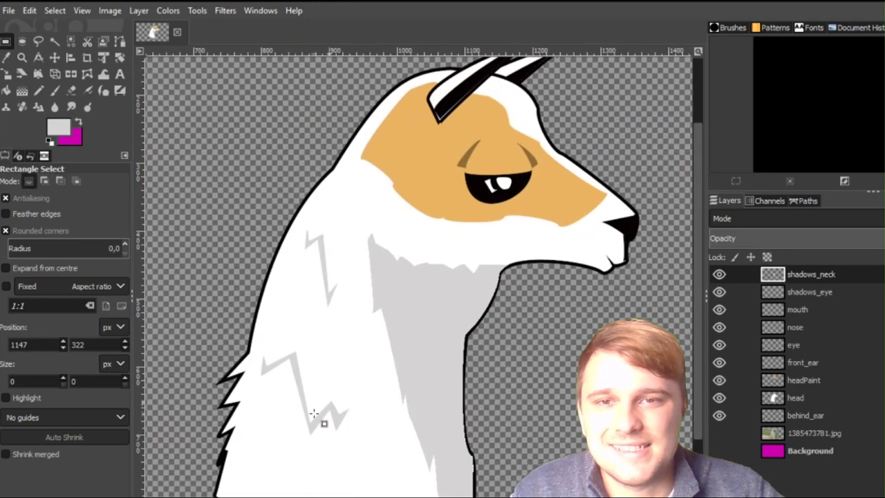
left_click_drag(483, 301, 432, 377)
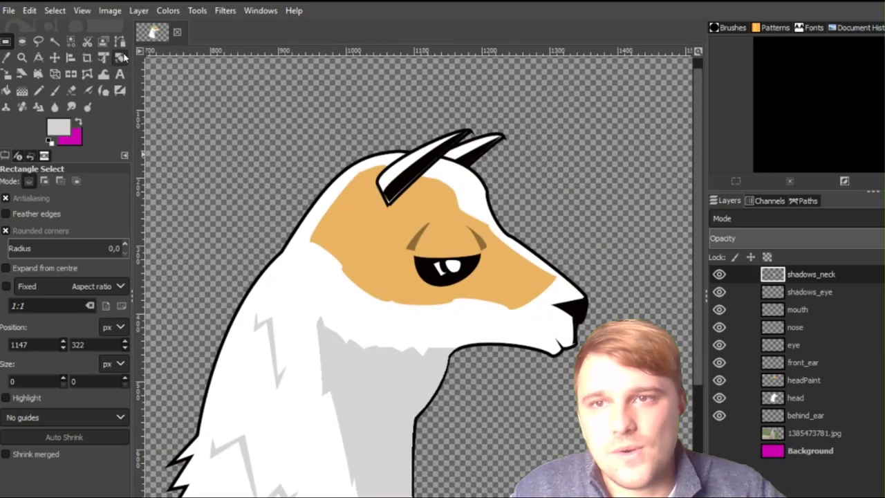
left_click(66, 129)
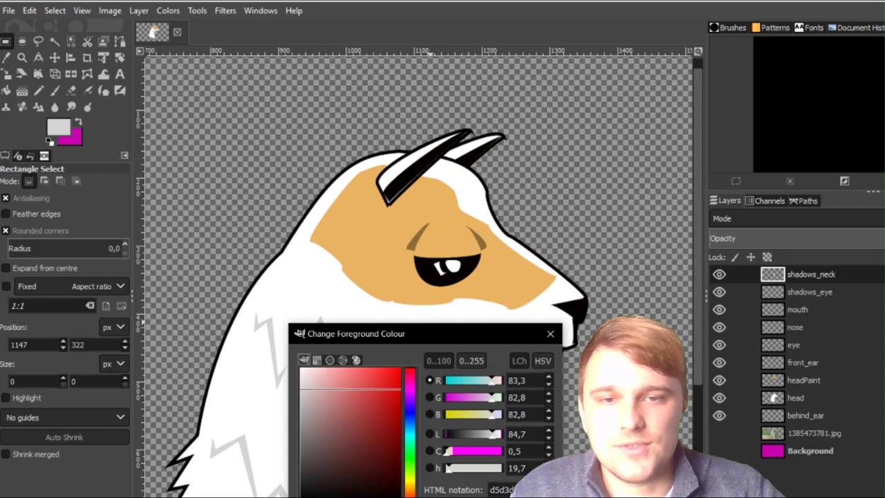
left_click(364, 227)
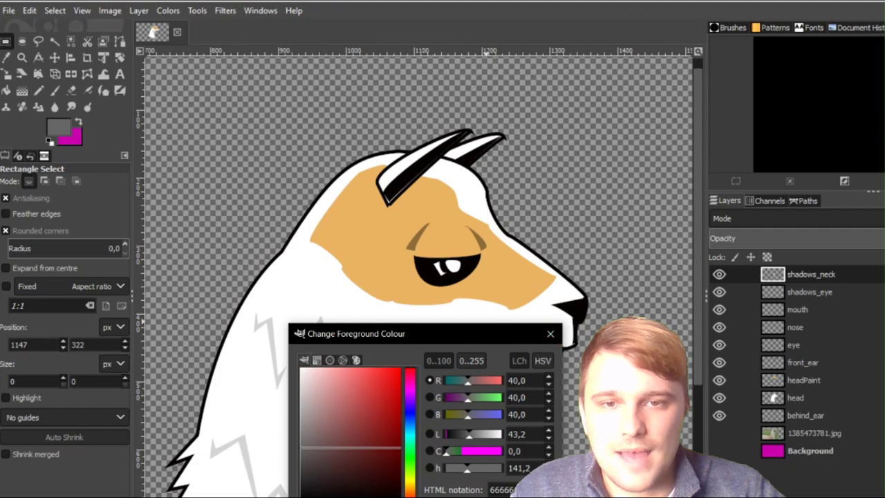
left_click(525, 492)
left_click(550, 336)
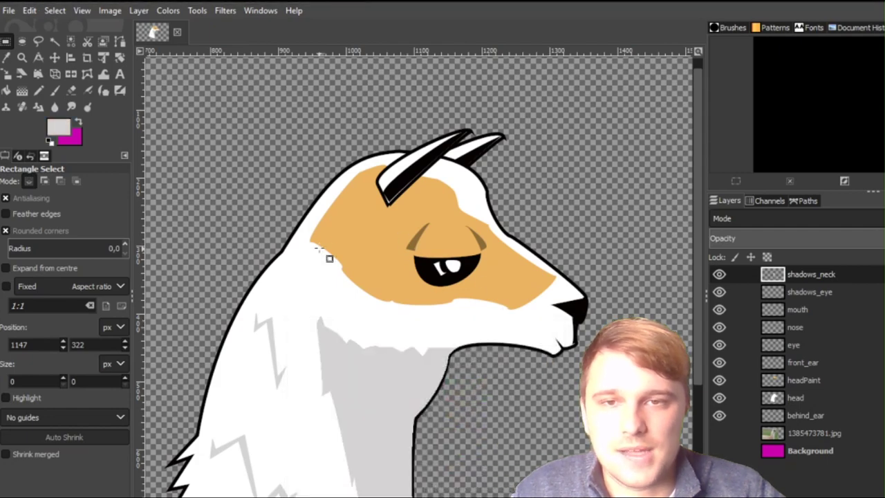
Start a small zigzag path on the orange face patch behind the eye, drawing the crease's lower edge.
scroll(329, 258, "down", 3)
scroll(334, 260, "up", 3)
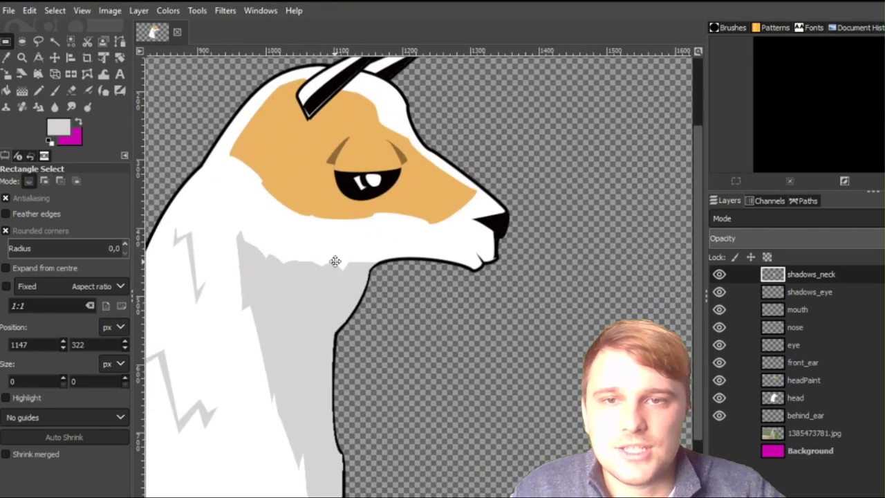
scroll(335, 261, "down", 2)
scroll(438, 312, "up", 4)
scroll(430, 279, "up", 1)
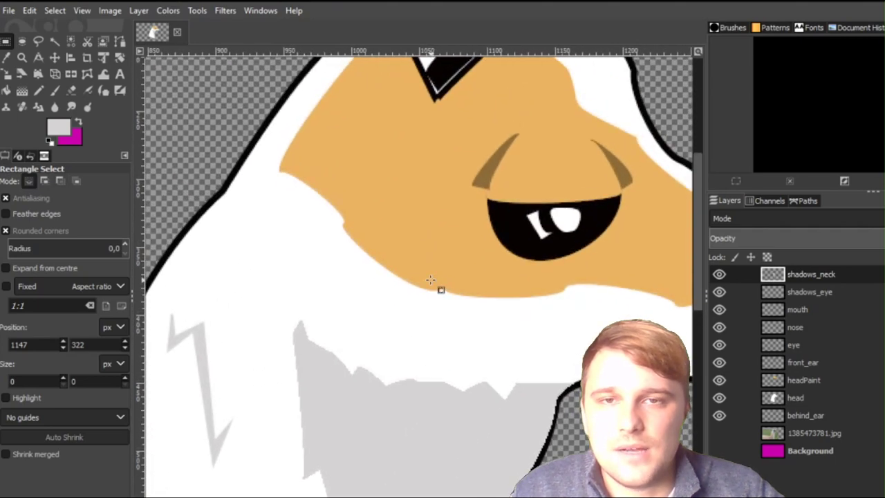
scroll(440, 246, "up", 2)
left_click(119, 43)
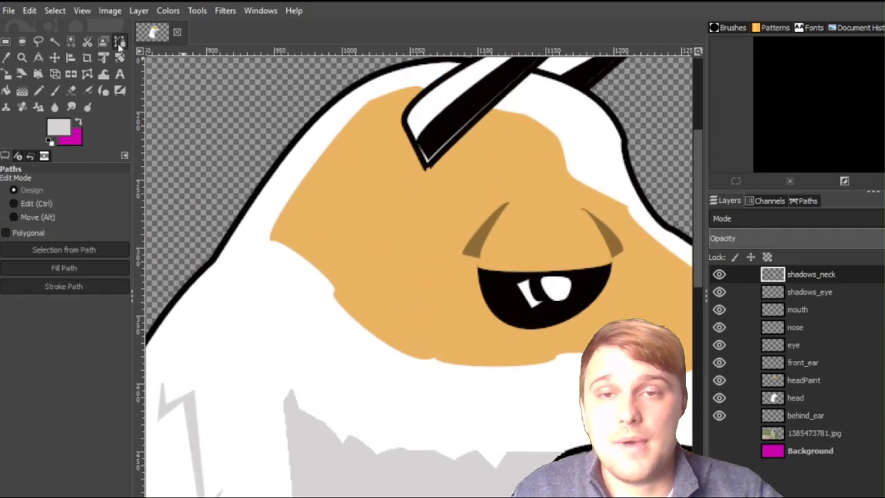
left_click(328, 202)
left_click(347, 203)
left_click(349, 241)
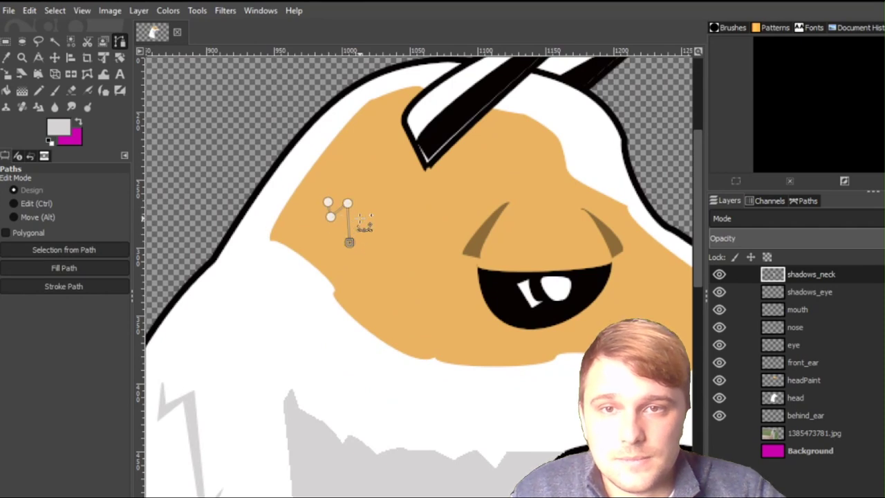
left_click(359, 217)
Bring the small zigzag path back above its lower edge to its starting point, forming a thin crease.
scroll(361, 220, "up", 3)
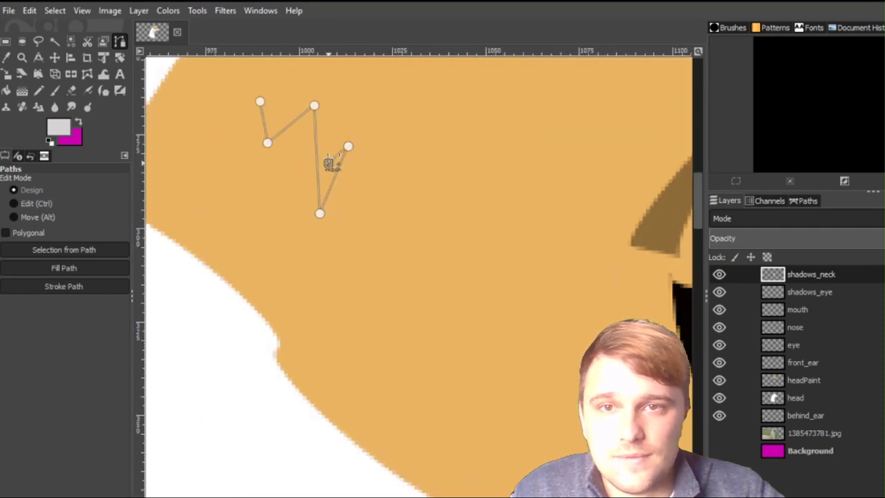
left_click(328, 163)
left_click(325, 91)
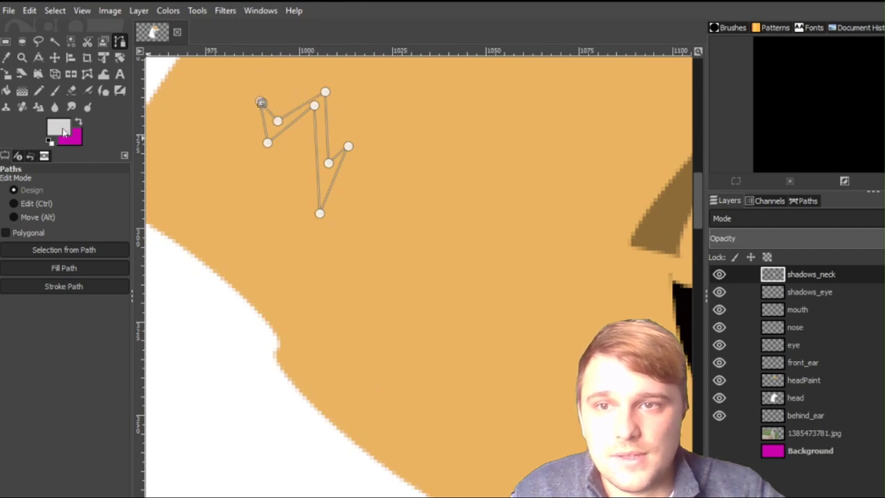
Set the foreground to the eye shading's brown, fill the small face crease path with solid colour, and check it on the whole figure.
left_click(62, 132)
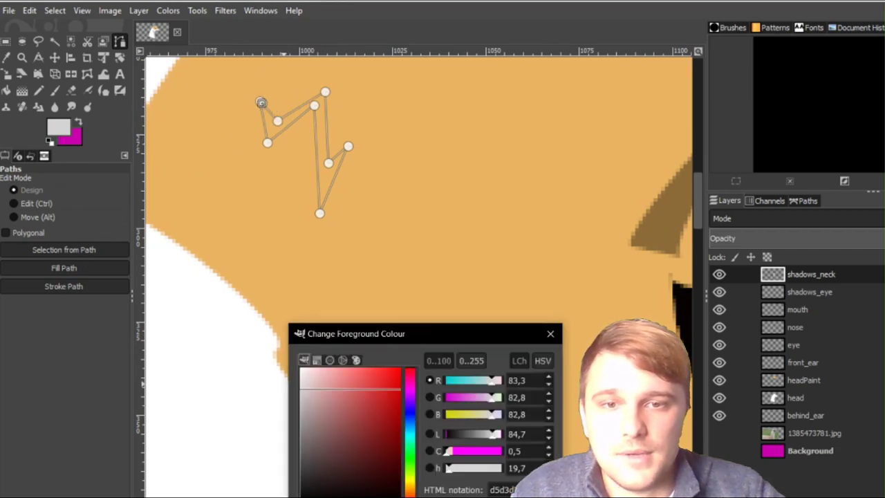
key("Return")
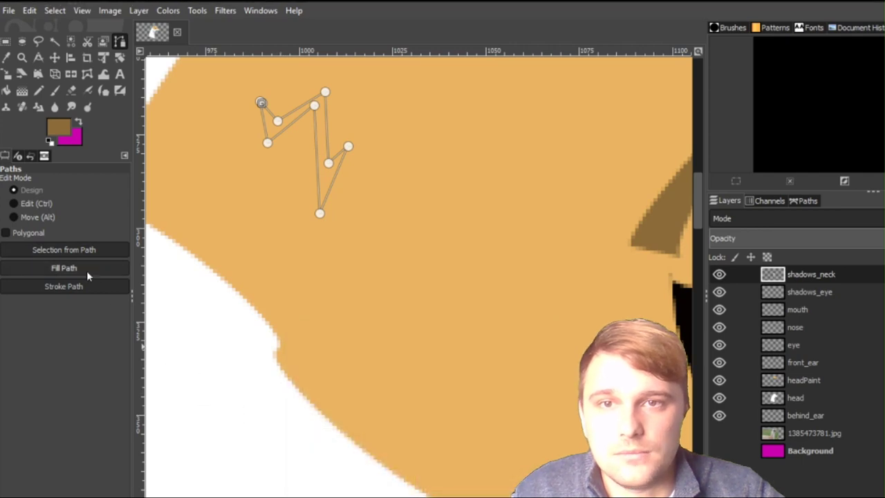
left_click(87, 269)
left_click(160, 331)
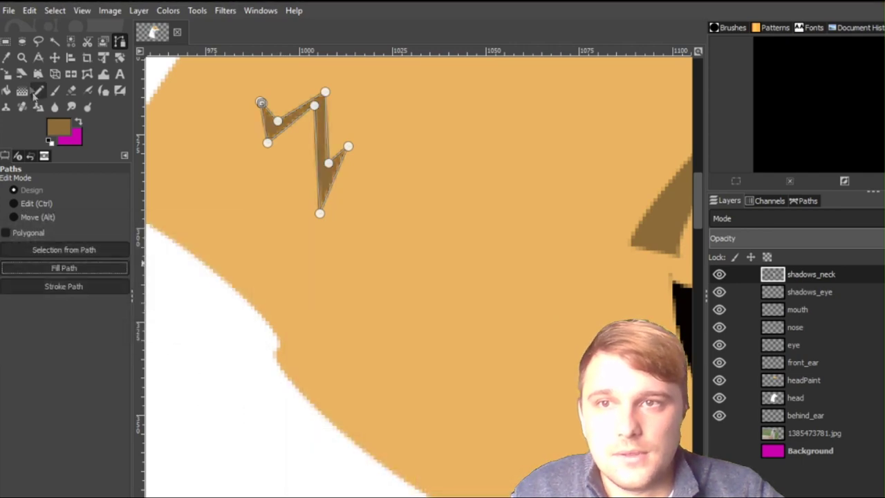
left_click(6, 42)
scroll(347, 228, "down", 2)
scroll(401, 275, "down", 3)
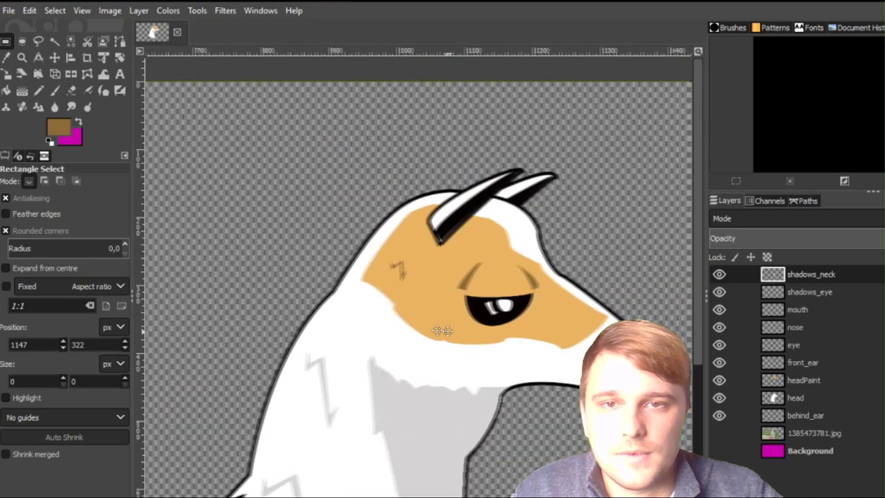
left_click_drag(449, 331, 367, 301)
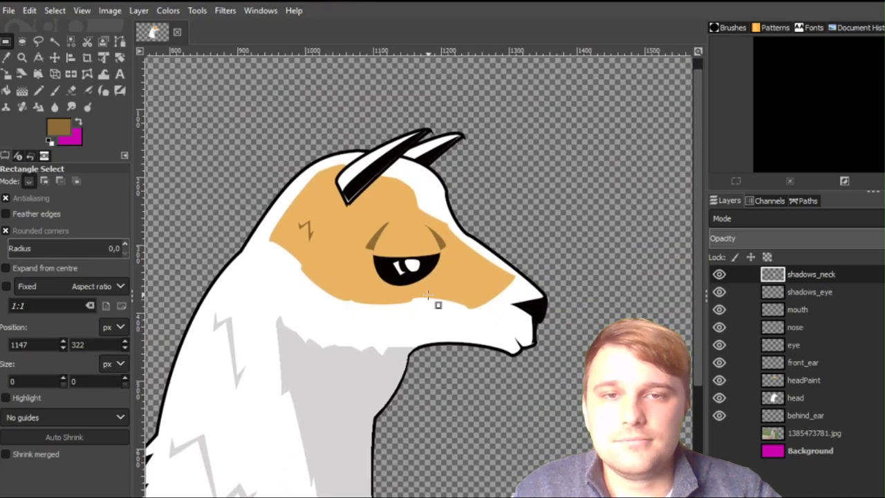
scroll(426, 337, "down", 2)
left_click_drag(432, 383, 495, 401)
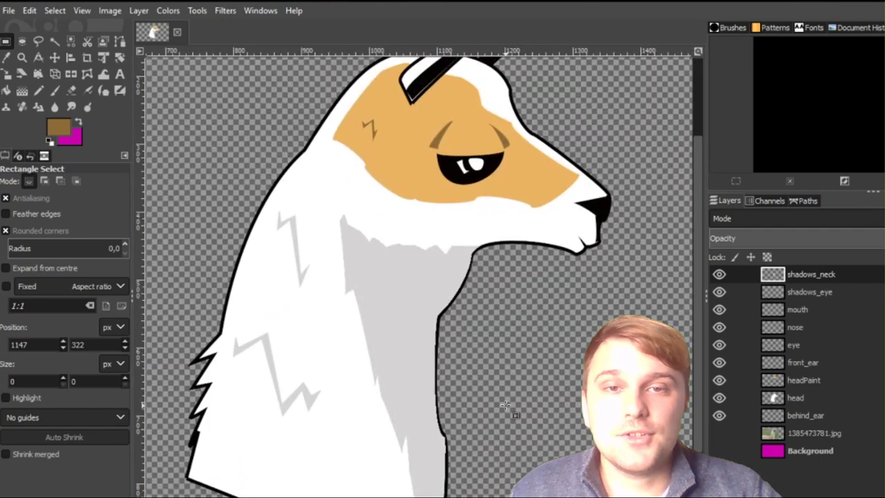
scroll(532, 377, "down", 2)
left_click_drag(530, 377, 480, 341)
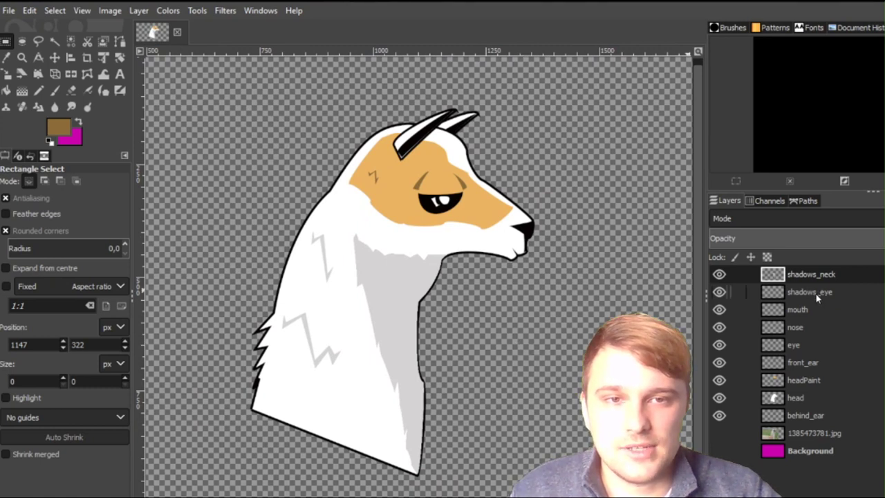
Hide and show the mouth, nose, front_ear and eye layers one at a time to examine the separate parts.
left_click(719, 309)
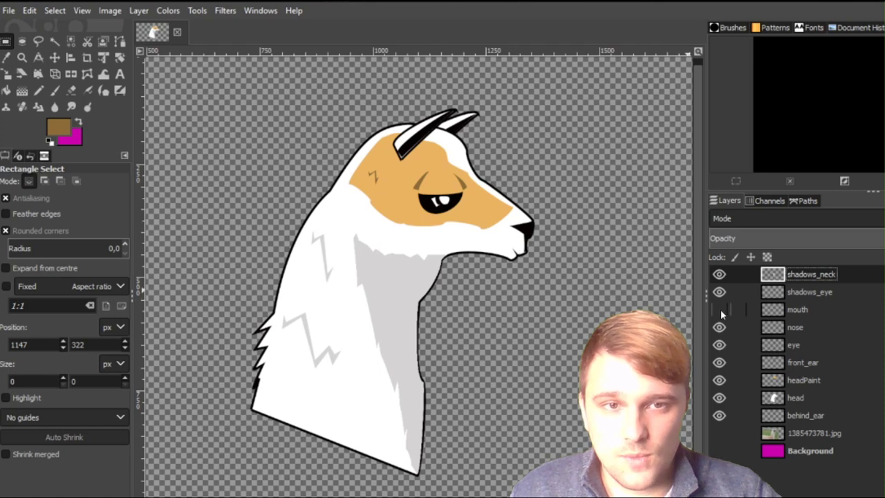
left_click(719, 309)
left_click(719, 327)
left_click(719, 327)
left_click(719, 362)
left_click(718, 363)
left_click(718, 345)
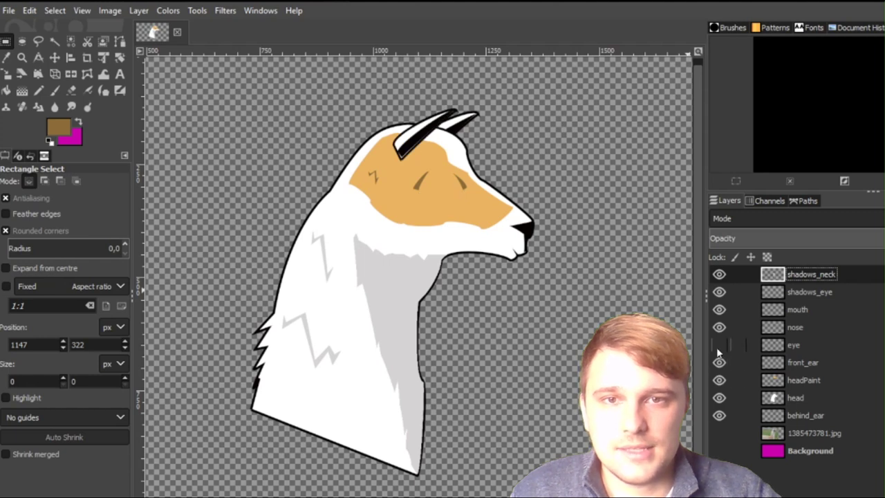
left_click(718, 345)
left_click(718, 345)
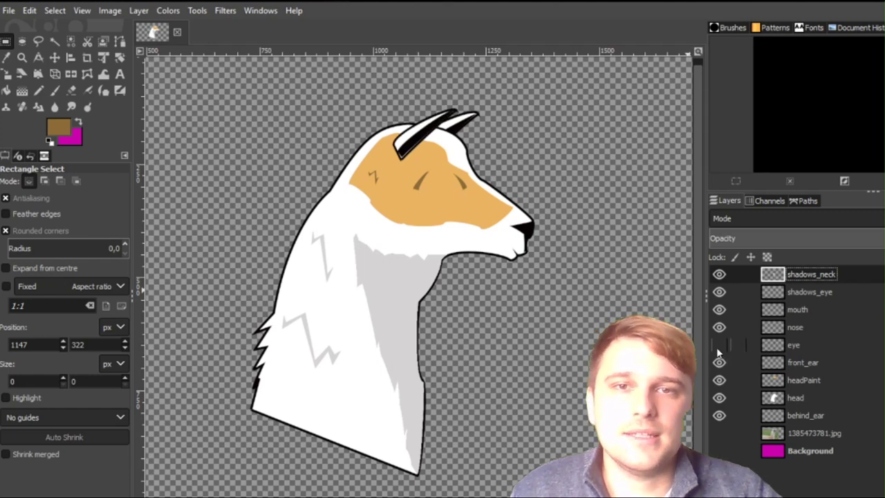
left_click(718, 345)
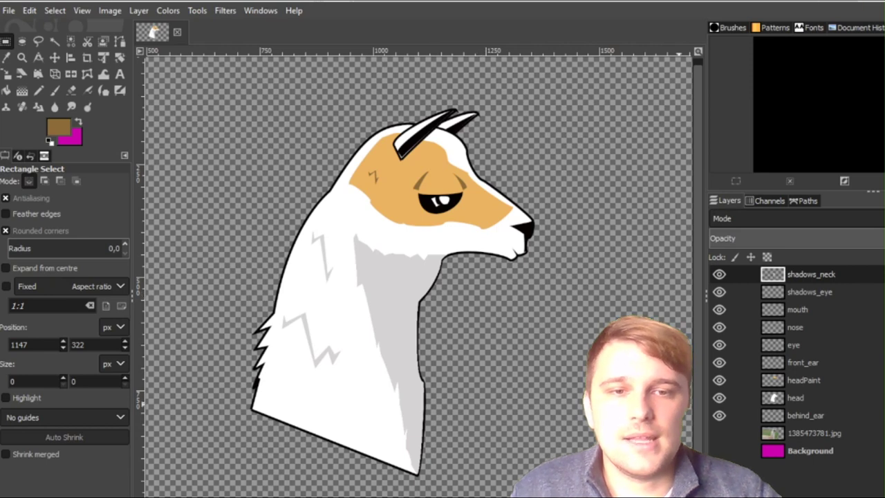
Create a new layer named clothing above the shadows_neck layer.
key("shift+ctrl+n")
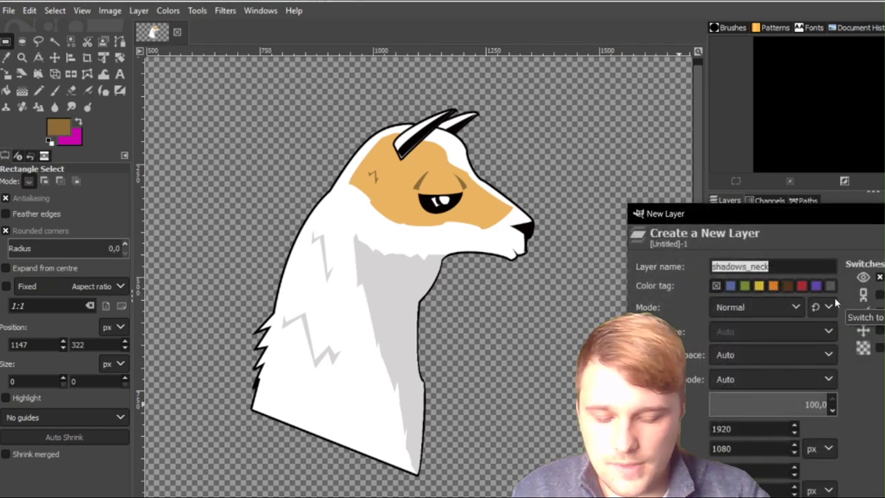
type("clothing")
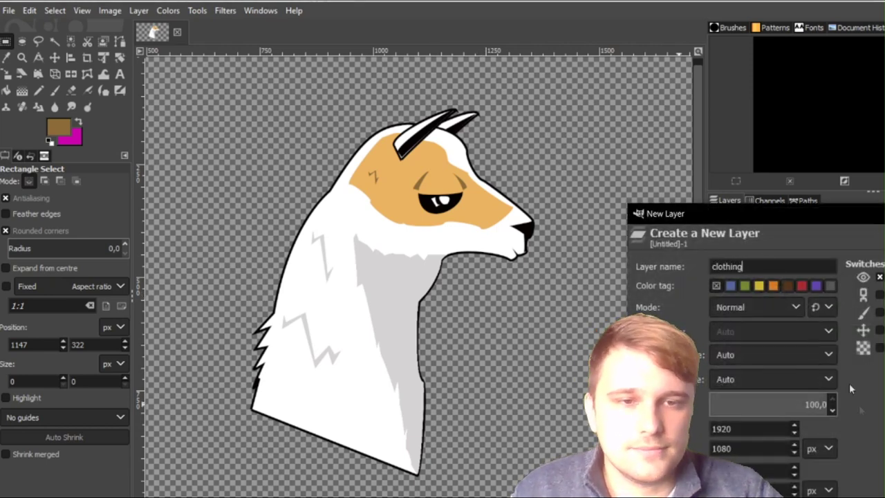
key("Return")
Activate the Paths tool and set the foreground colour to dark navy blue (R 5.4, G 5.4, B 29.8).
left_click(119, 41)
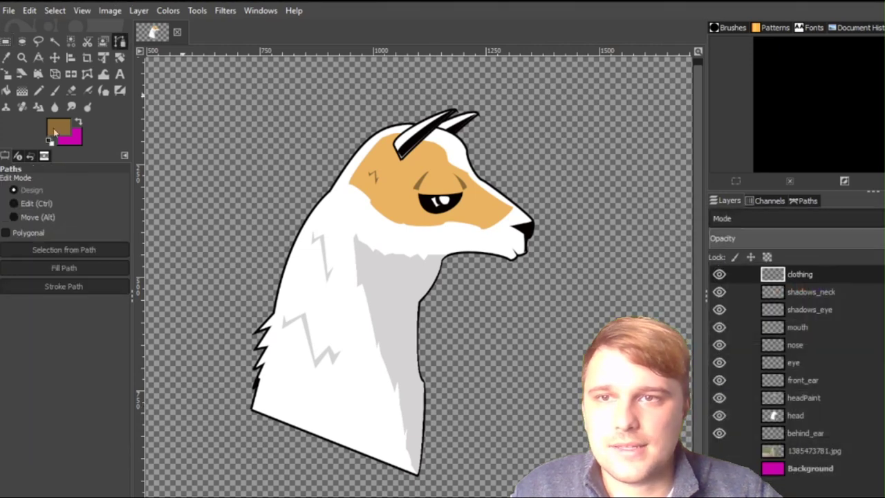
left_click(58, 131)
left_click(466, 415)
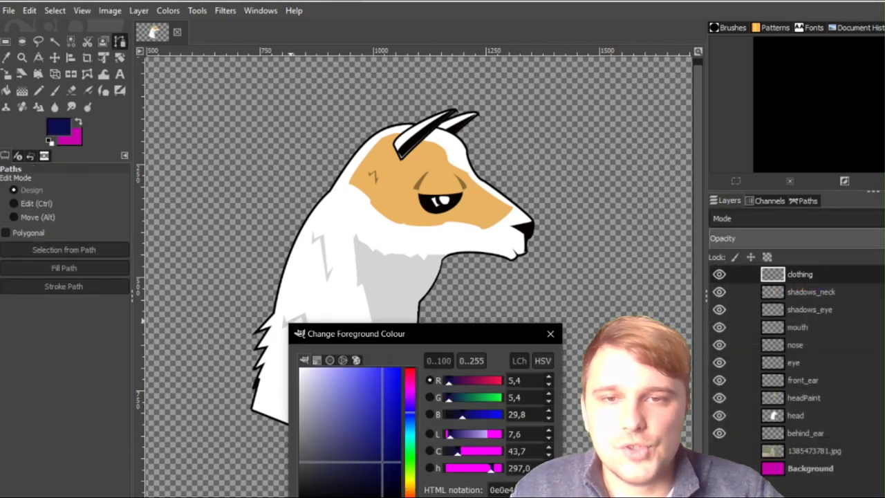
key("Return")
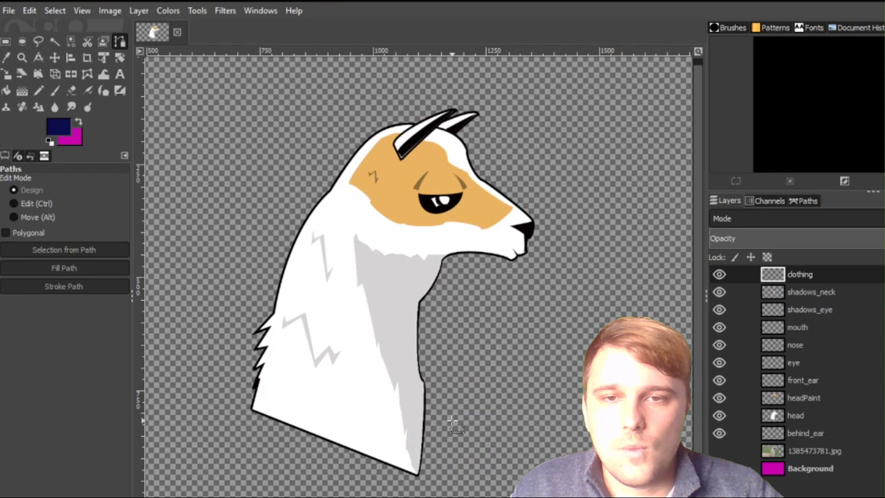
Trace a closed straight-edged path for the collar below the neck, from the back corner around the lower outline to the front corner.
scroll(467, 415, "up", 2)
scroll(452, 421, "down", 4)
scroll(421, 280, "left", 10)
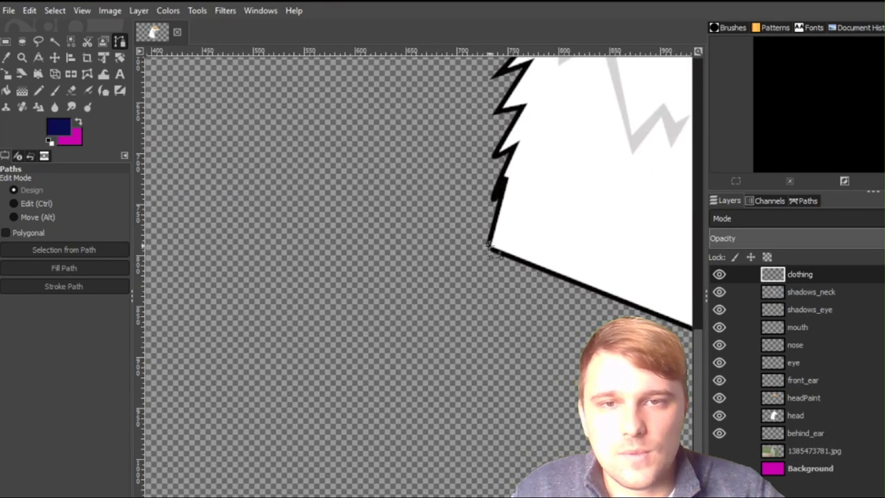
left_click(486, 247)
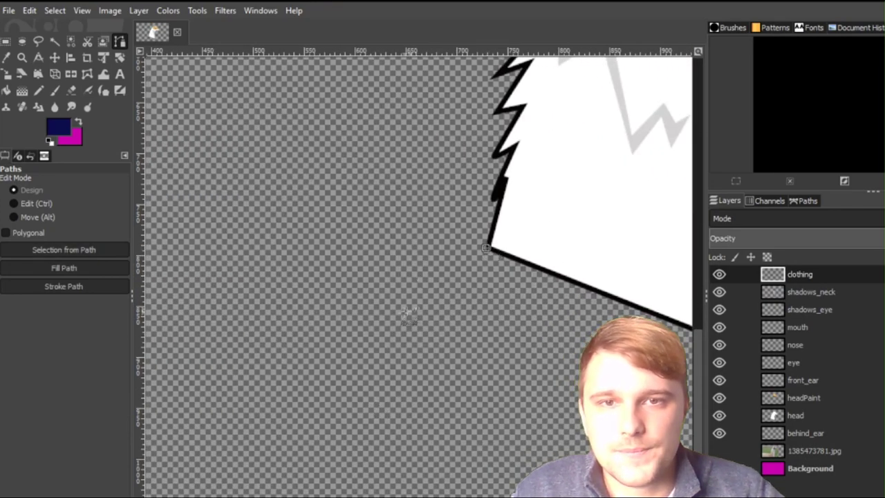
left_click(352, 357)
scroll(412, 456, "down", 1)
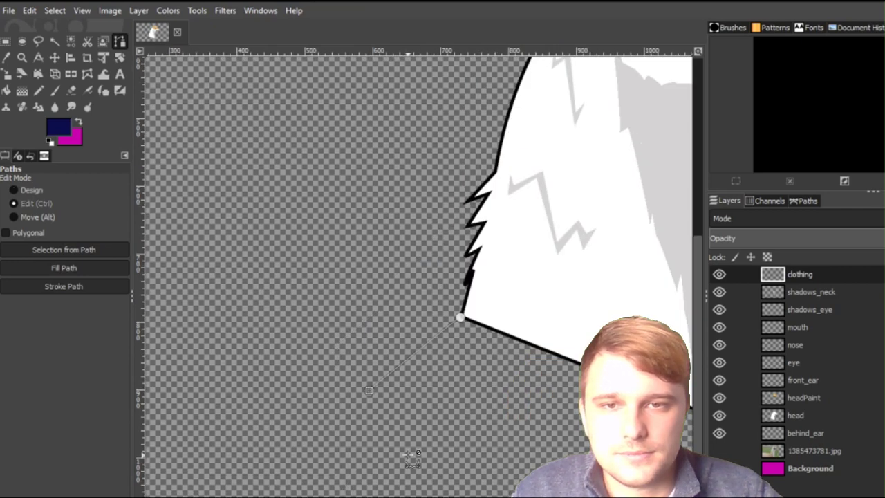
left_click(448, 406)
left_click_drag(642, 486, 446, 446)
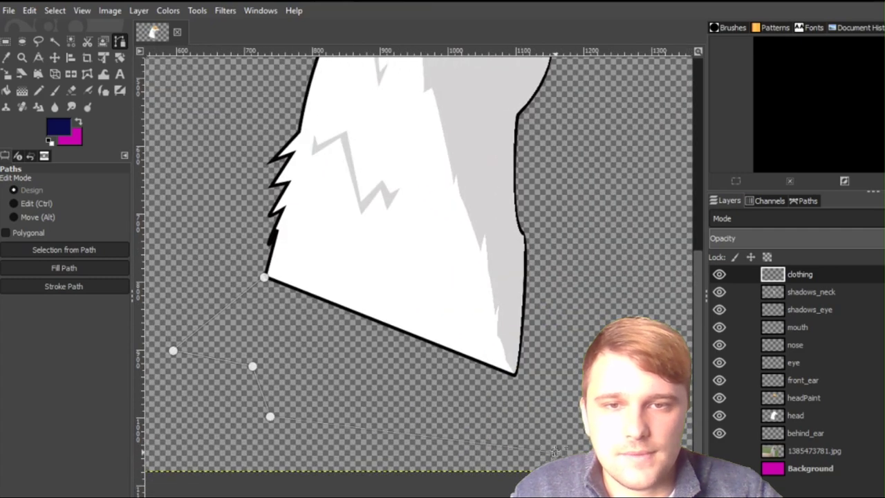
left_click(516, 378)
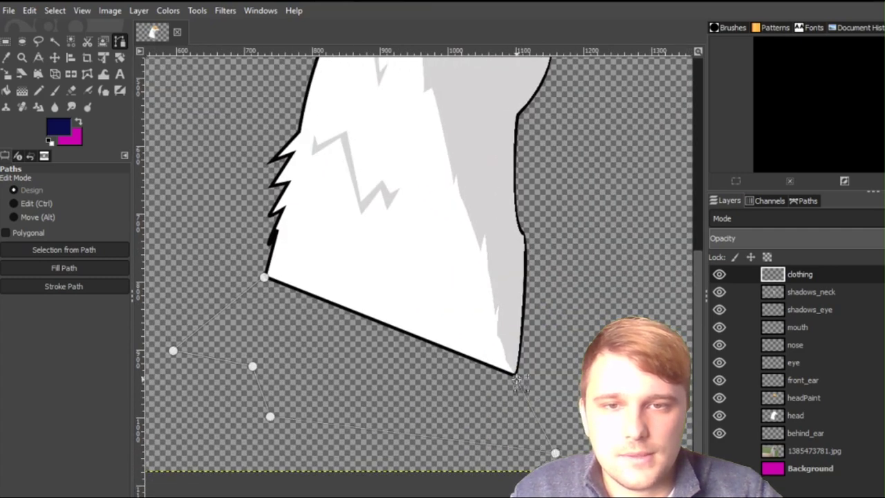
left_click(266, 277)
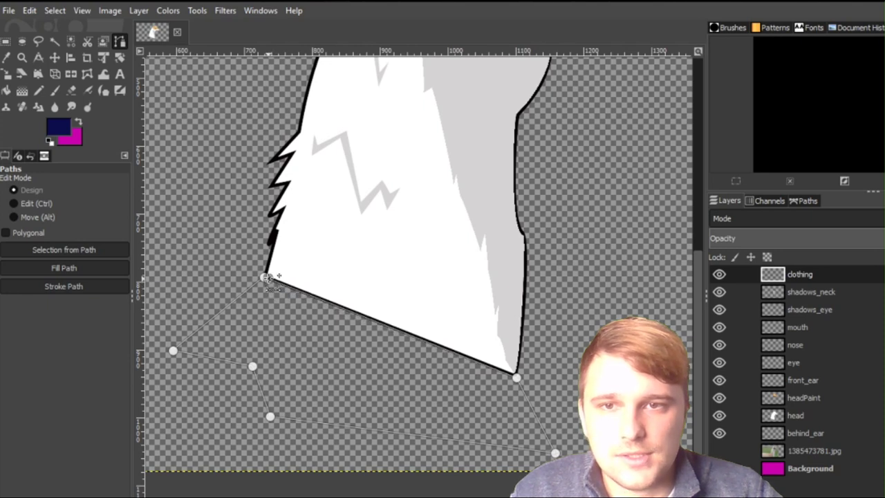
Set the foreground to near-black (R 2.5, G 0.9, B 0.9) and stroke the collar path with a solid 5 px line.
left_click(62, 129)
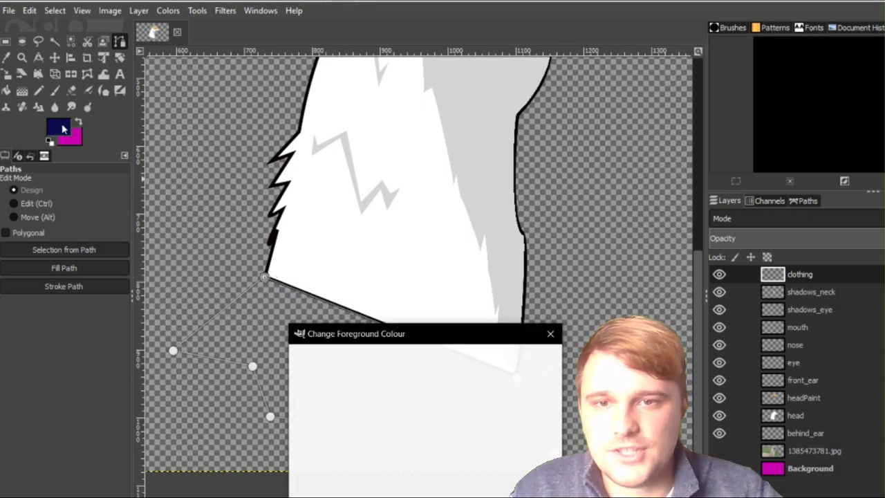
left_click_drag(382, 462, 369, 497)
key("Return")
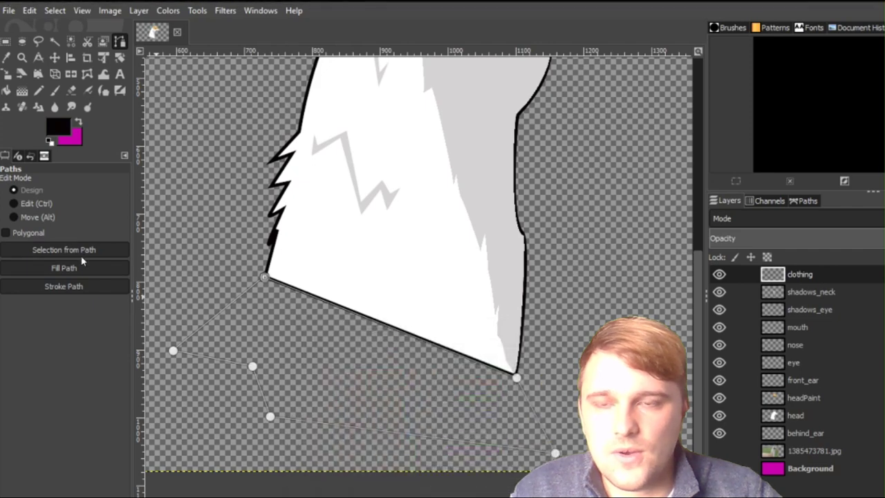
left_click(69, 286)
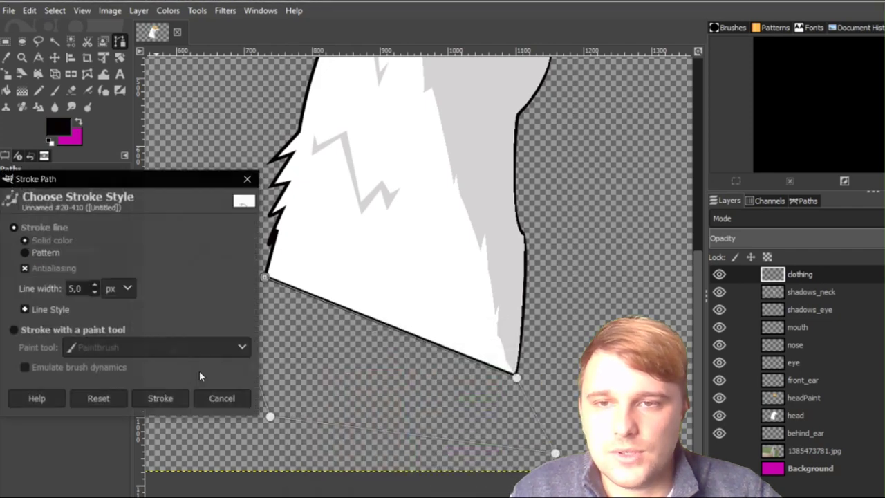
left_click(160, 398)
Set the foreground to dark navy blue (R 5.4, G 5.4, B 29.8) and fill the collar path with solid colour.
left_click(58, 130)
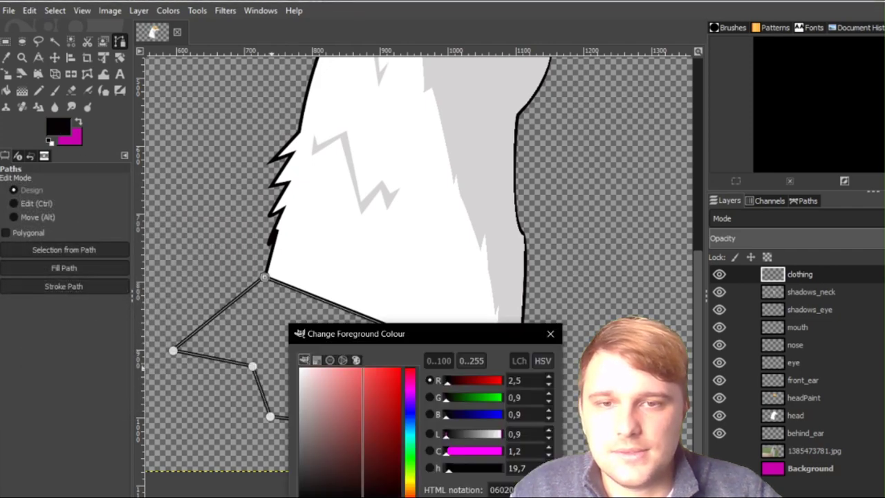
left_click(387, 477)
key("Return")
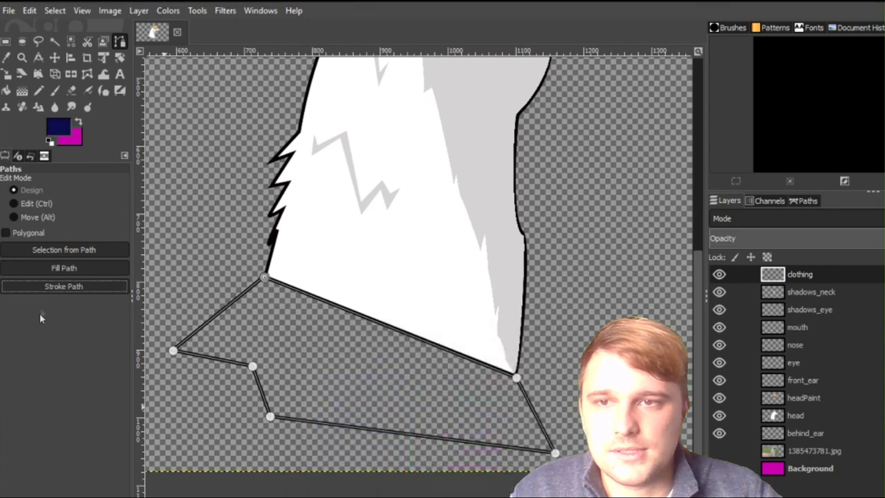
left_click(64, 267)
left_click(165, 328)
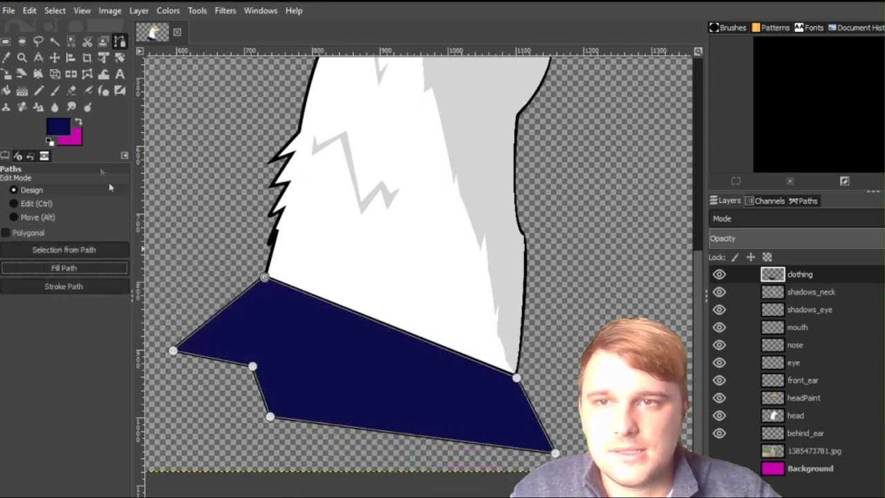
Outline the filled collar path with a solid 5 px line in near-black (R 2.5, G 0.9, B 0.9) and leave the path.
left_click(59, 128)
left_click(368, 495)
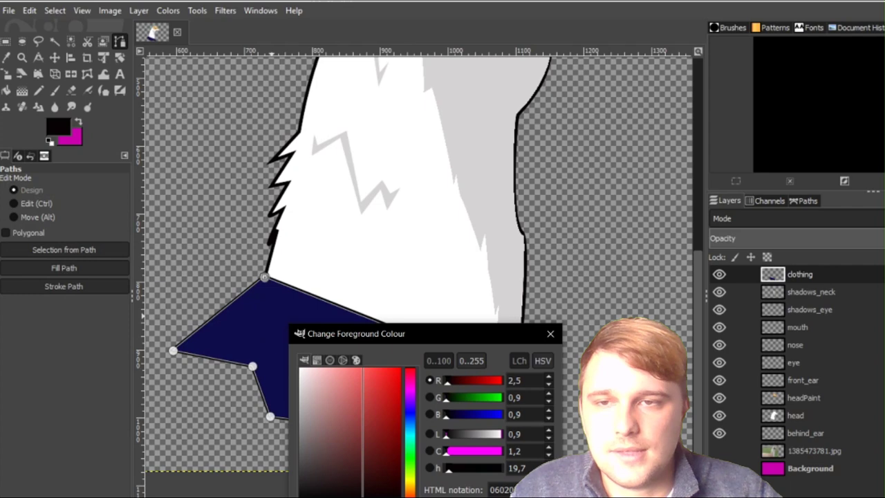
key("Return")
left_click(81, 286)
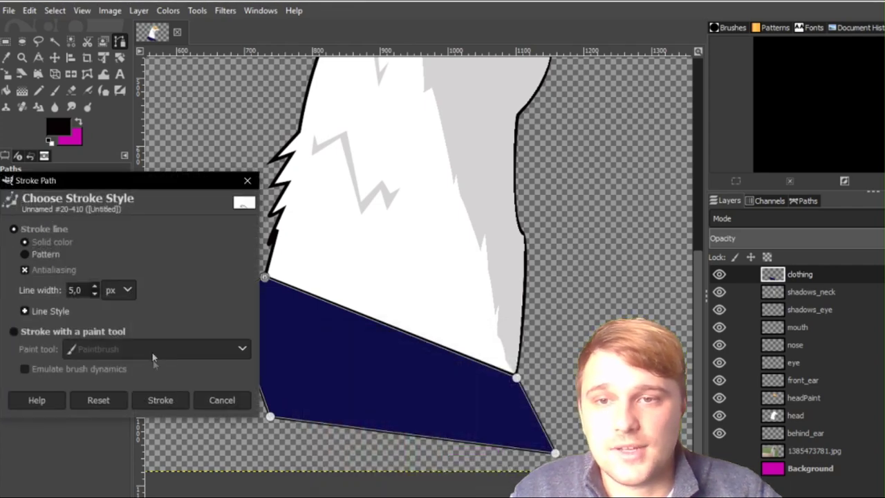
left_click(166, 400)
left_click(8, 39)
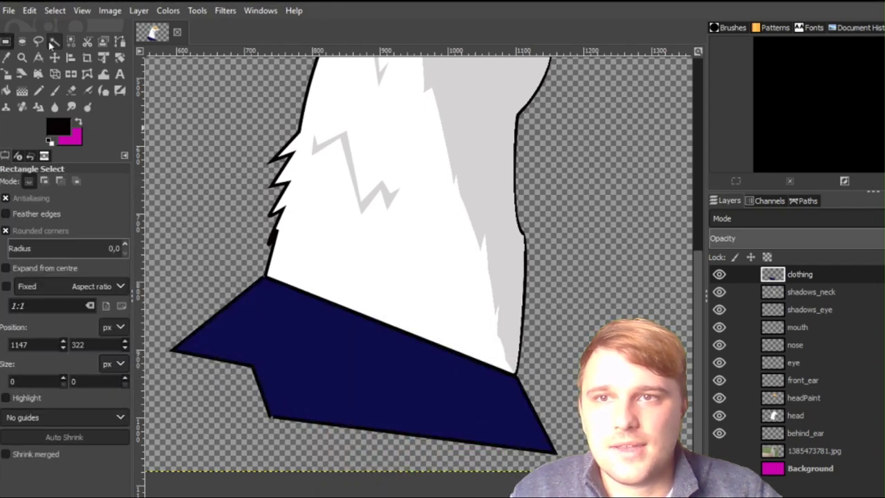
Trace a closed path for the narrow collar flap in front of the neck, aligning its corner with the outline and curving its neck side.
left_click(118, 41)
scroll(446, 287, "up", 1)
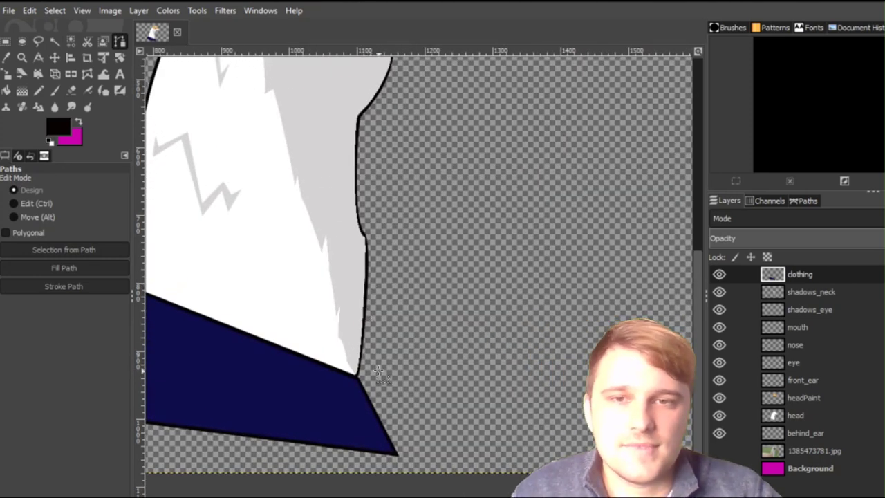
left_click(365, 326)
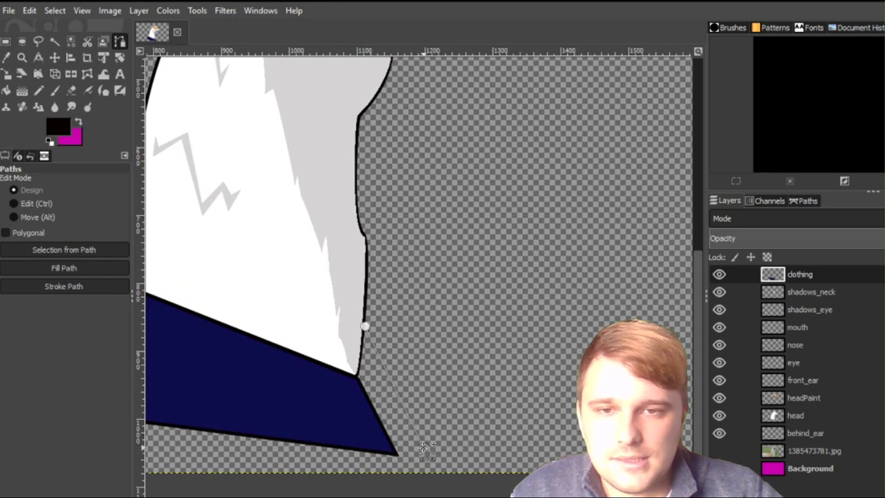
left_click_drag(395, 448, 420, 449)
left_click(360, 377)
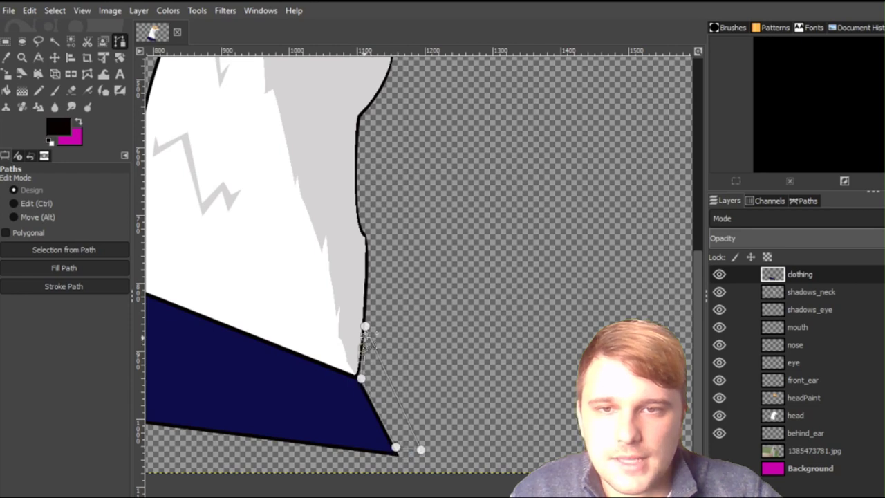
scroll(376, 361, "up", 2)
scroll(377, 359, "up", 3)
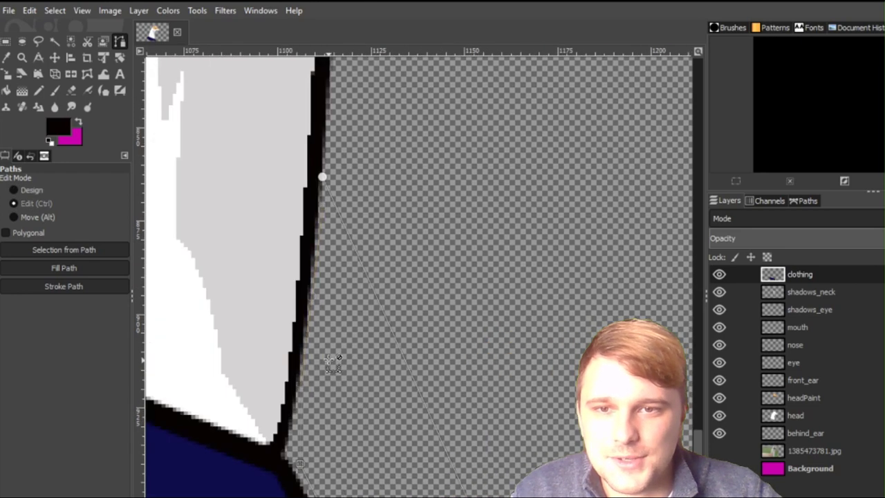
left_click(286, 454)
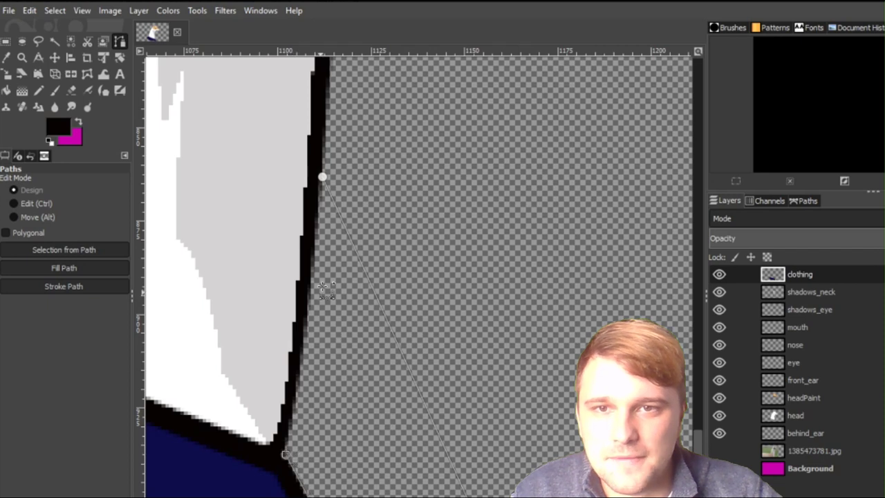
left_click(322, 177)
left_click_drag(310, 269, 316, 270)
scroll(358, 257, "down", 3)
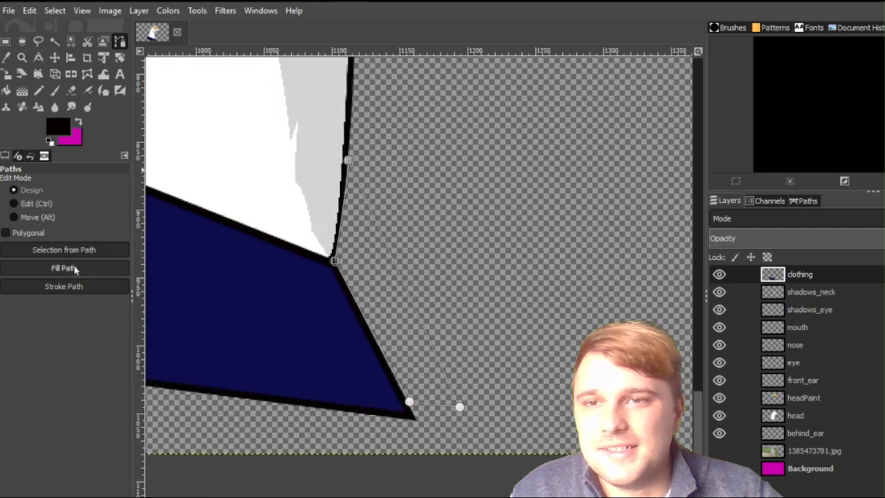
Switch the foreground to the collar's navy blue and fill the front flap path with solid colour.
left_click(64, 132)
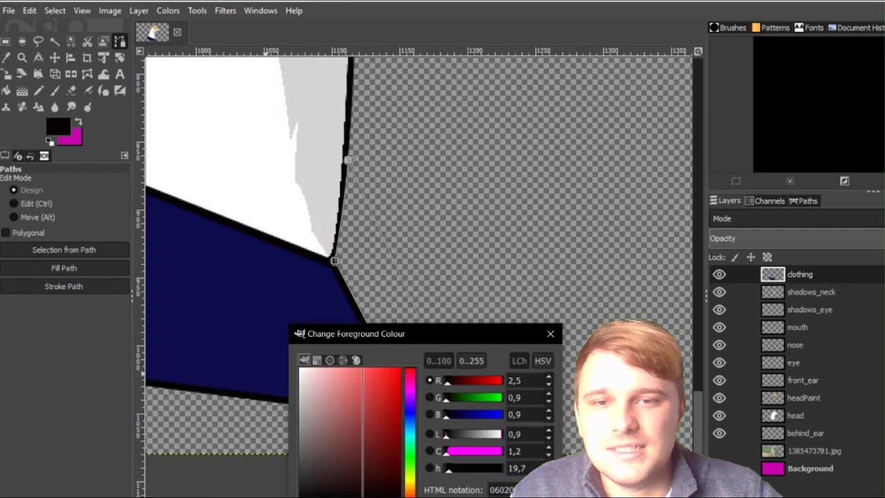
left_click(172, 332)
key("Return")
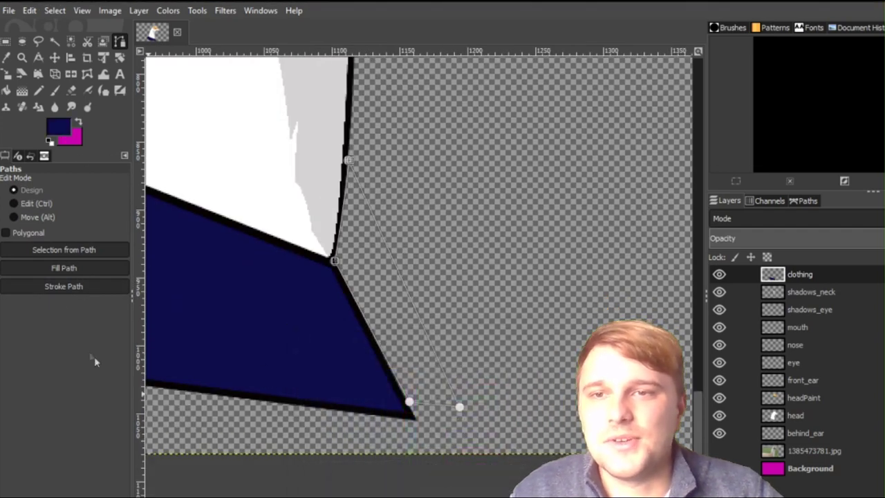
left_click(63, 267)
left_click(163, 331)
Switch the foreground to near-black, stroke the front flap path, and check the outlined clothing on the whole figure.
left_click(61, 129)
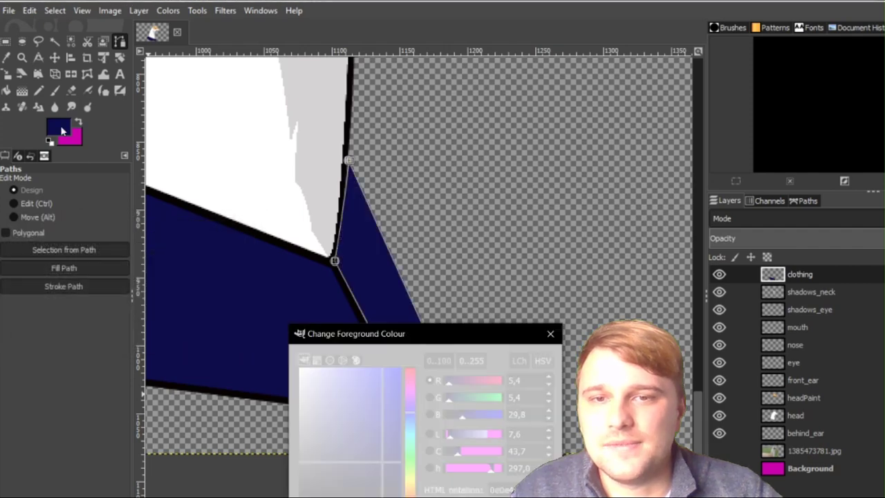
left_click_drag(376, 477, 368, 494)
key("Return")
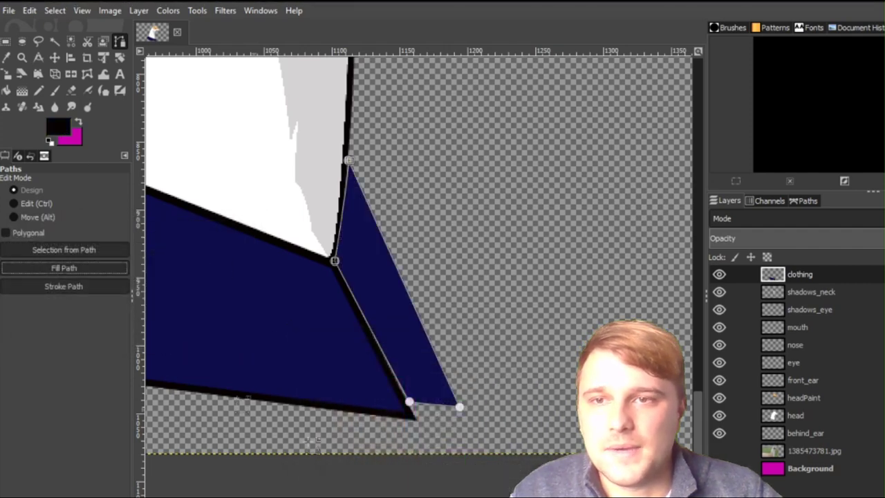
left_click(83, 286)
left_click(160, 405)
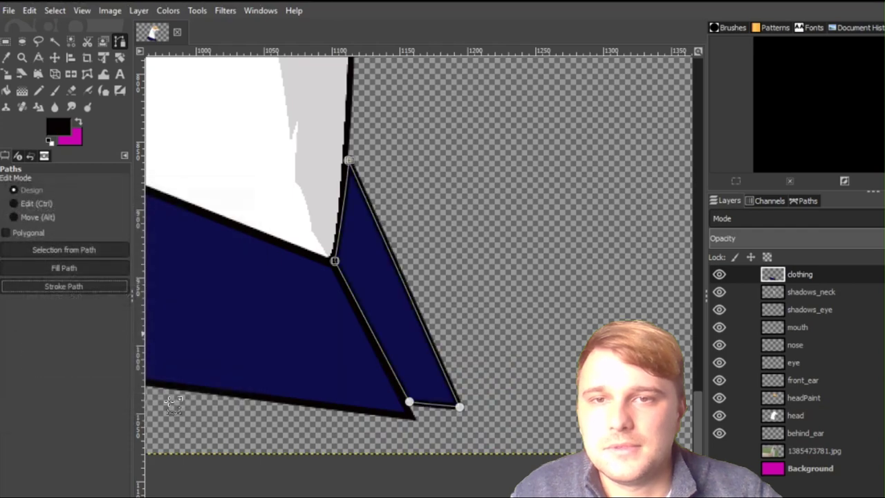
scroll(449, 238, "down", 2)
scroll(450, 238, "down", 3)
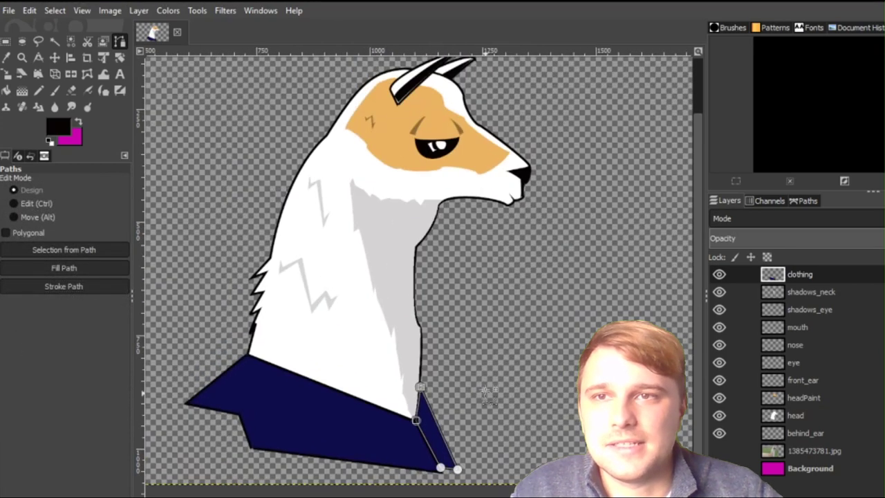
left_click(5, 42)
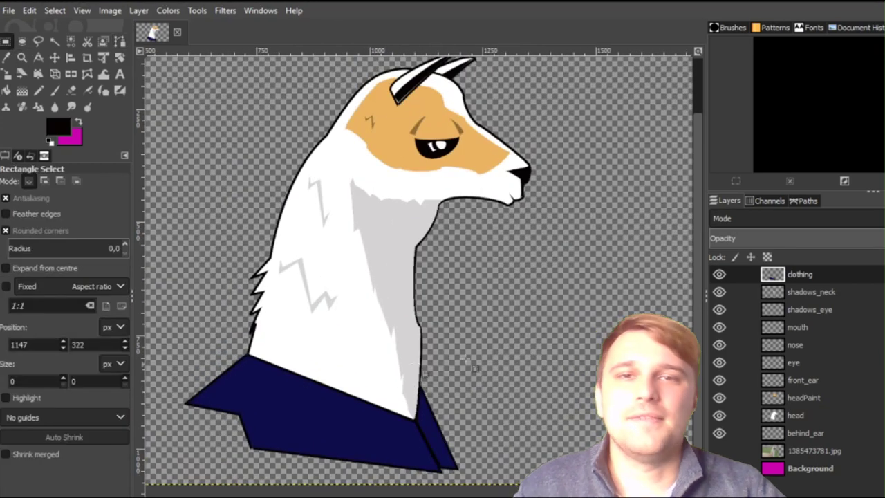
left_click_drag(569, 350, 579, 394)
scroll(577, 394, "left", 1)
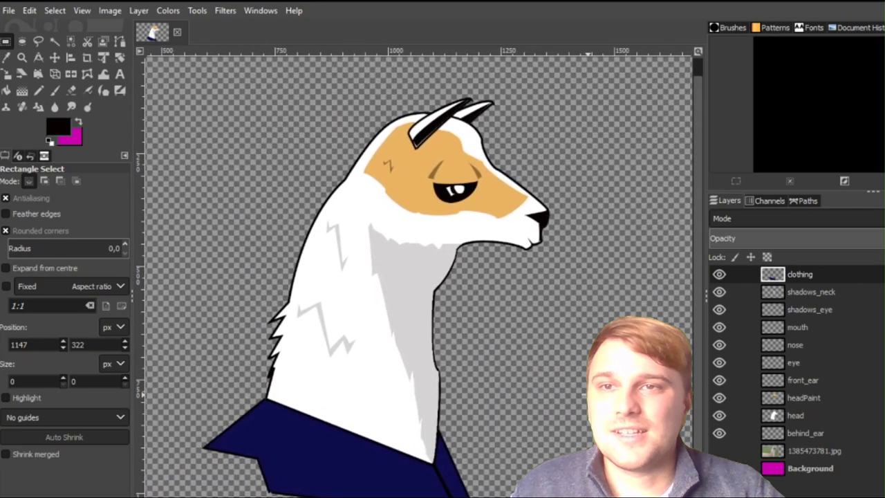
Save the drawing as llama.xcf in the Documentos folder.
key("ctrl+s")
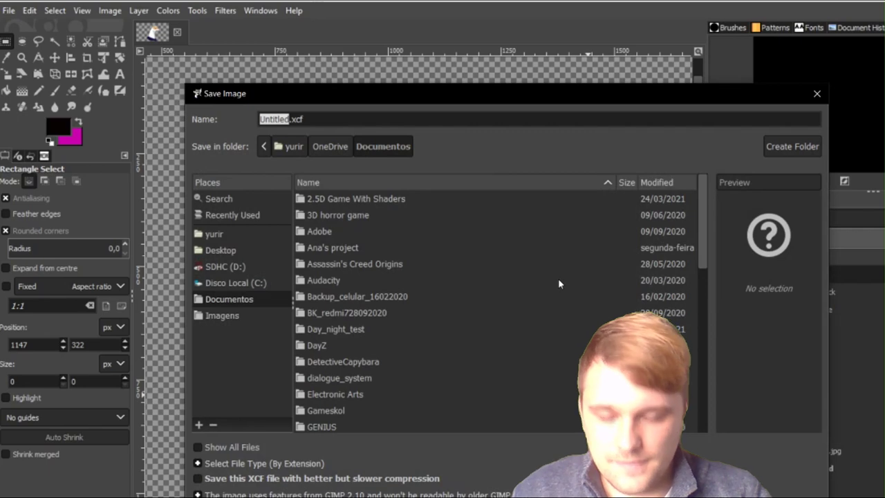
type("llama")
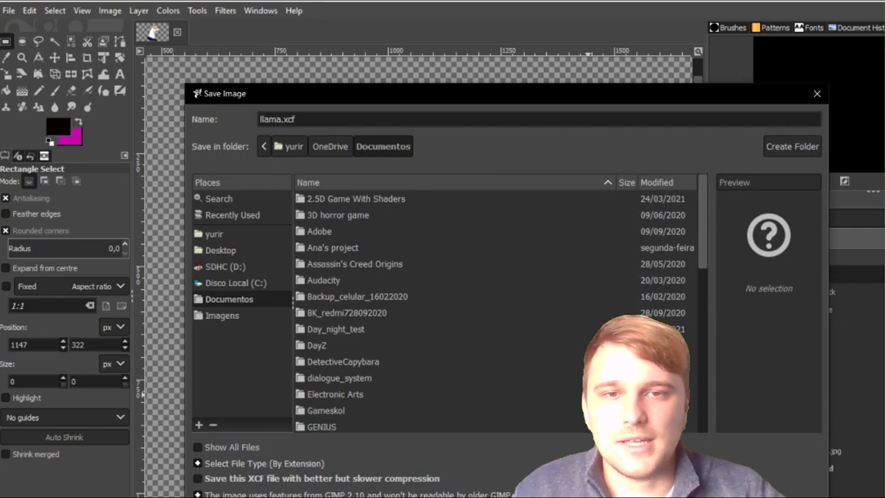
key("Return")
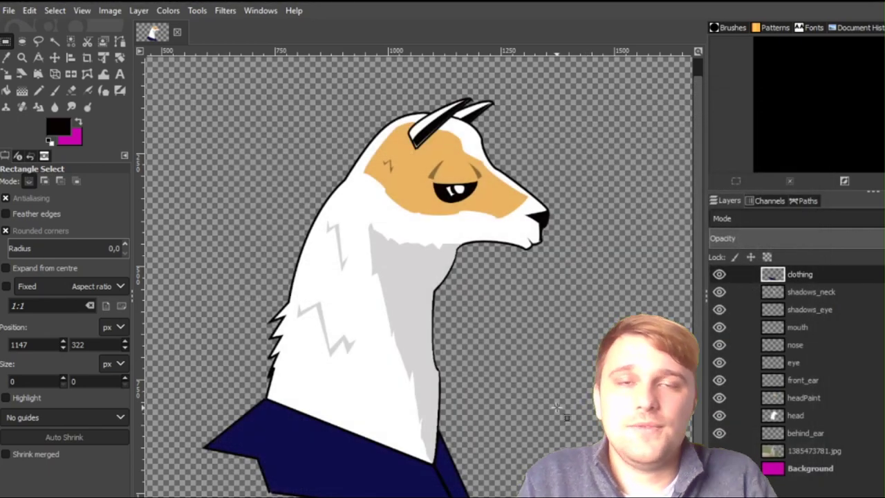